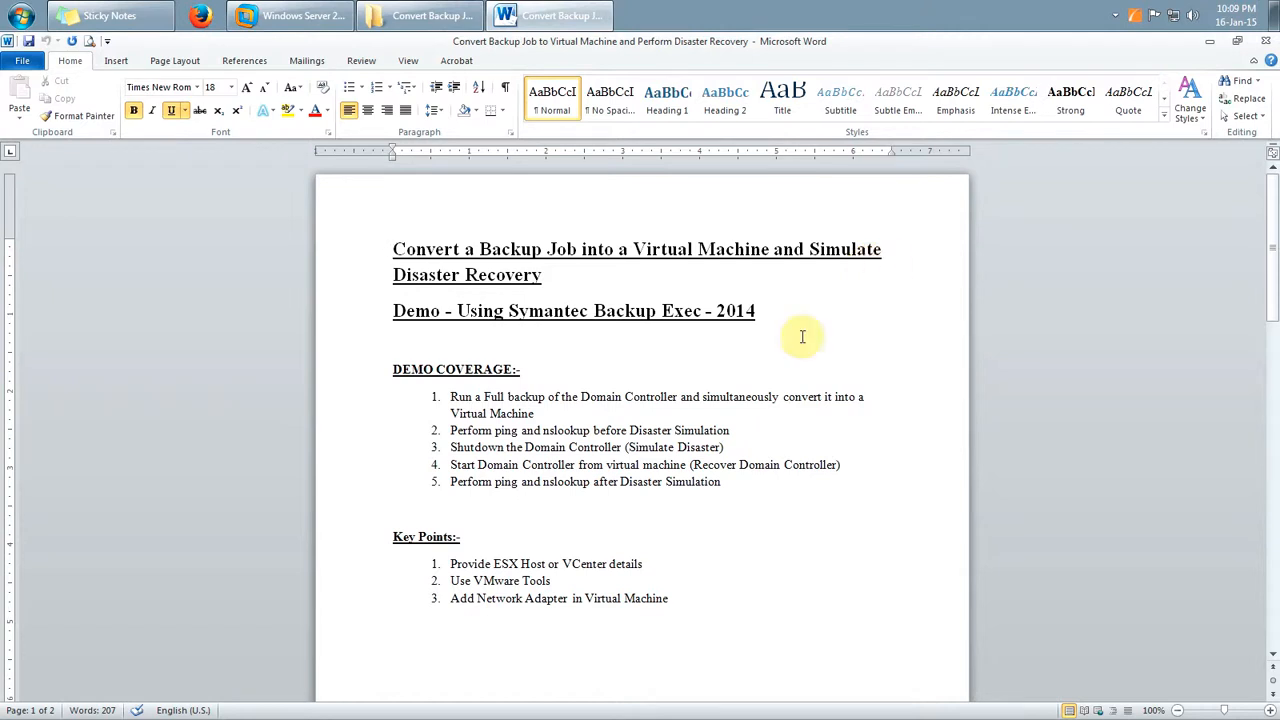
Review the five Demo Coverage items, from the full backup with virtual machine conversion to the ping and nslookup after disaster simulation.
drag(448, 397, 694, 491)
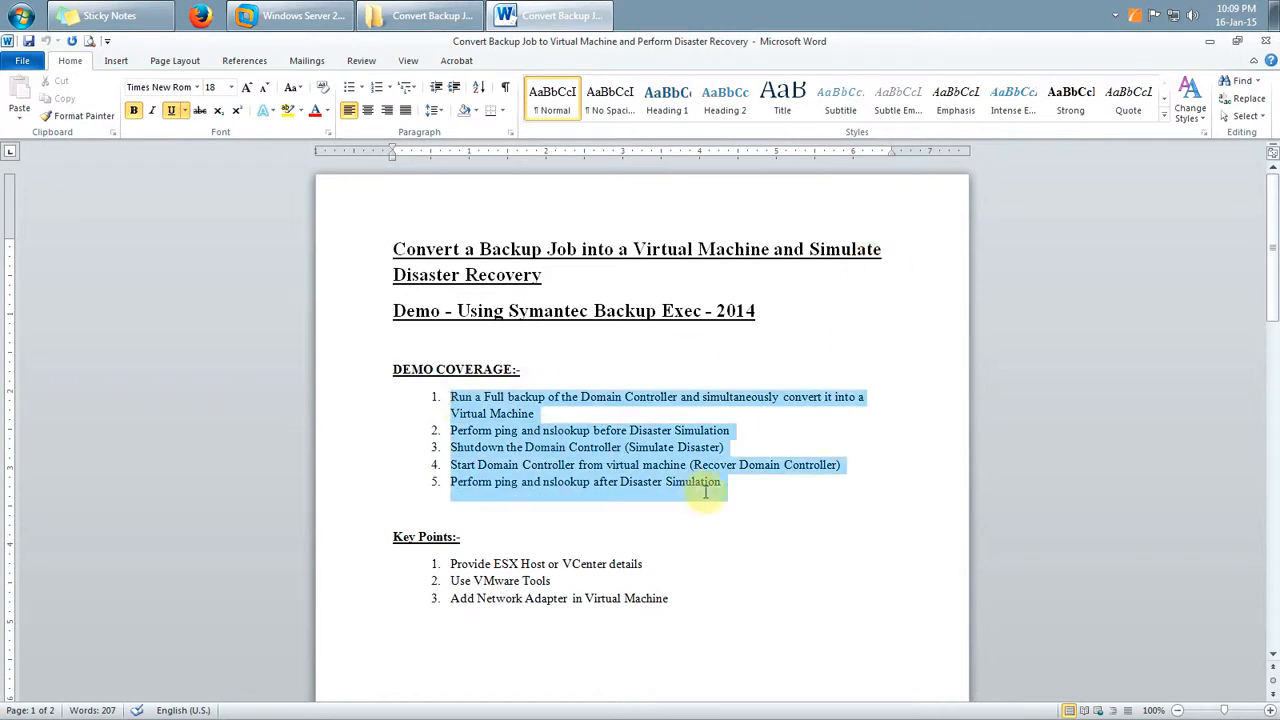
click(760, 552)
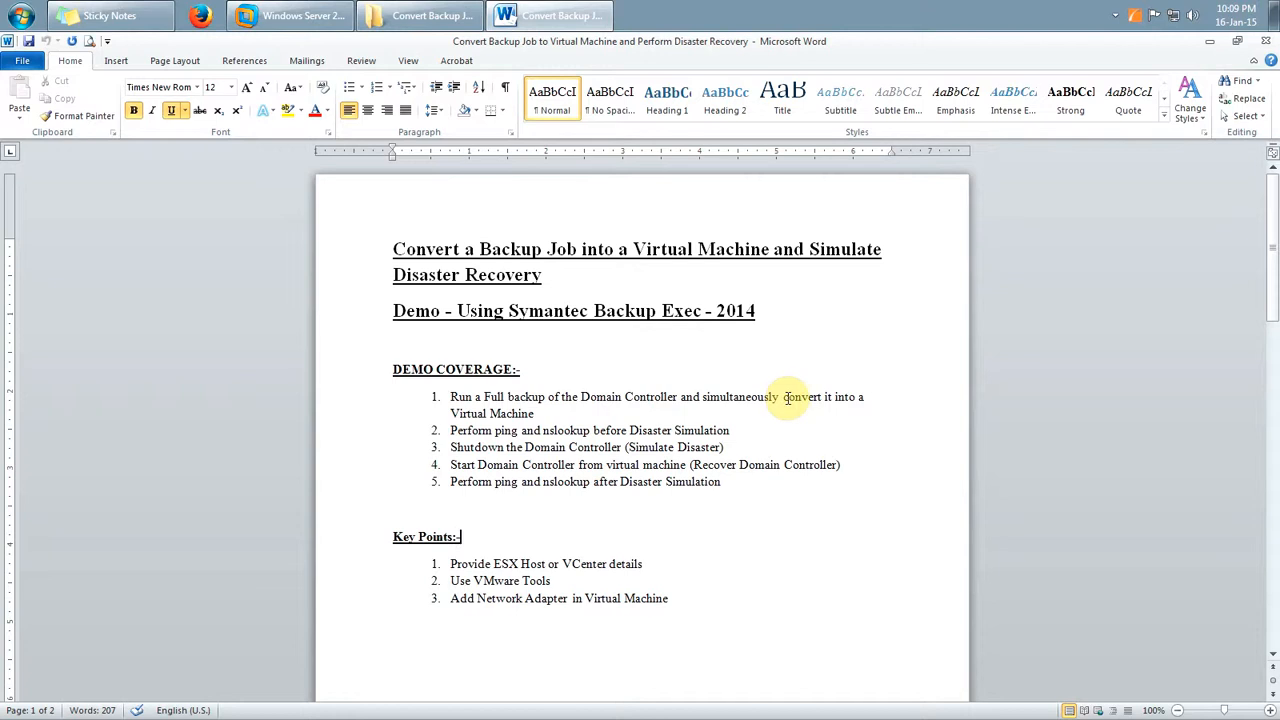
drag(785, 397, 878, 407)
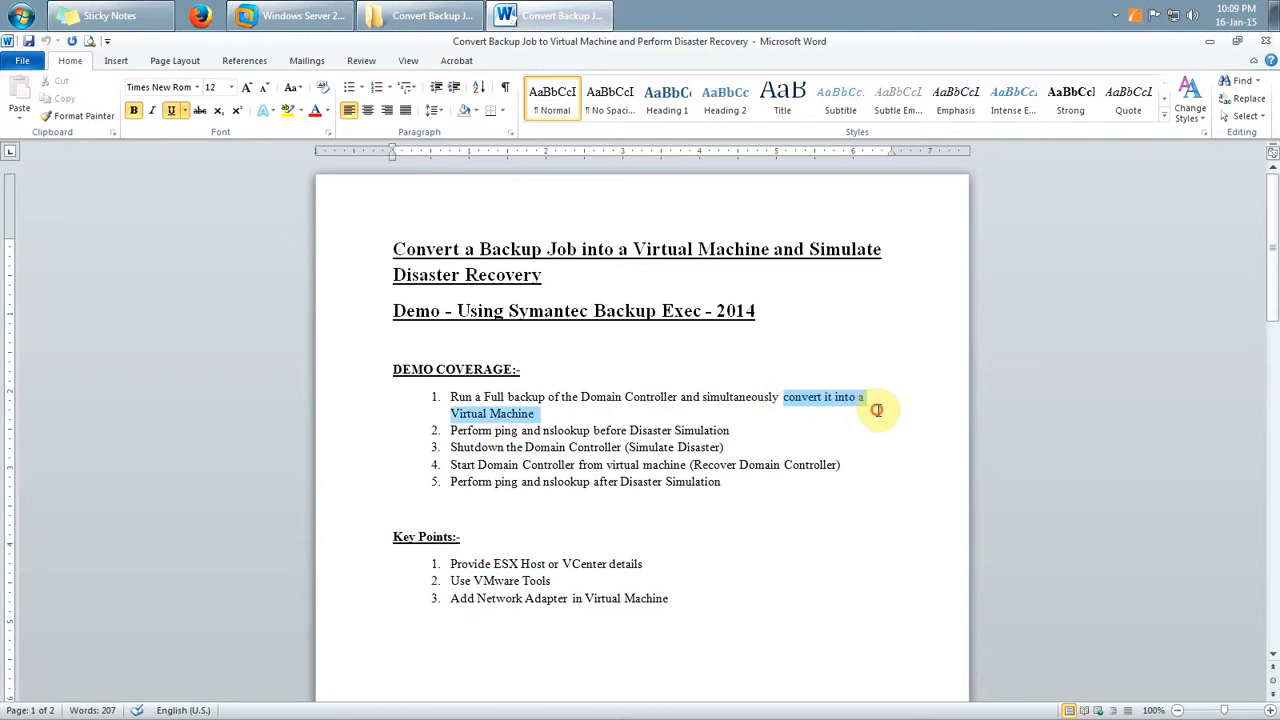
click(823, 443)
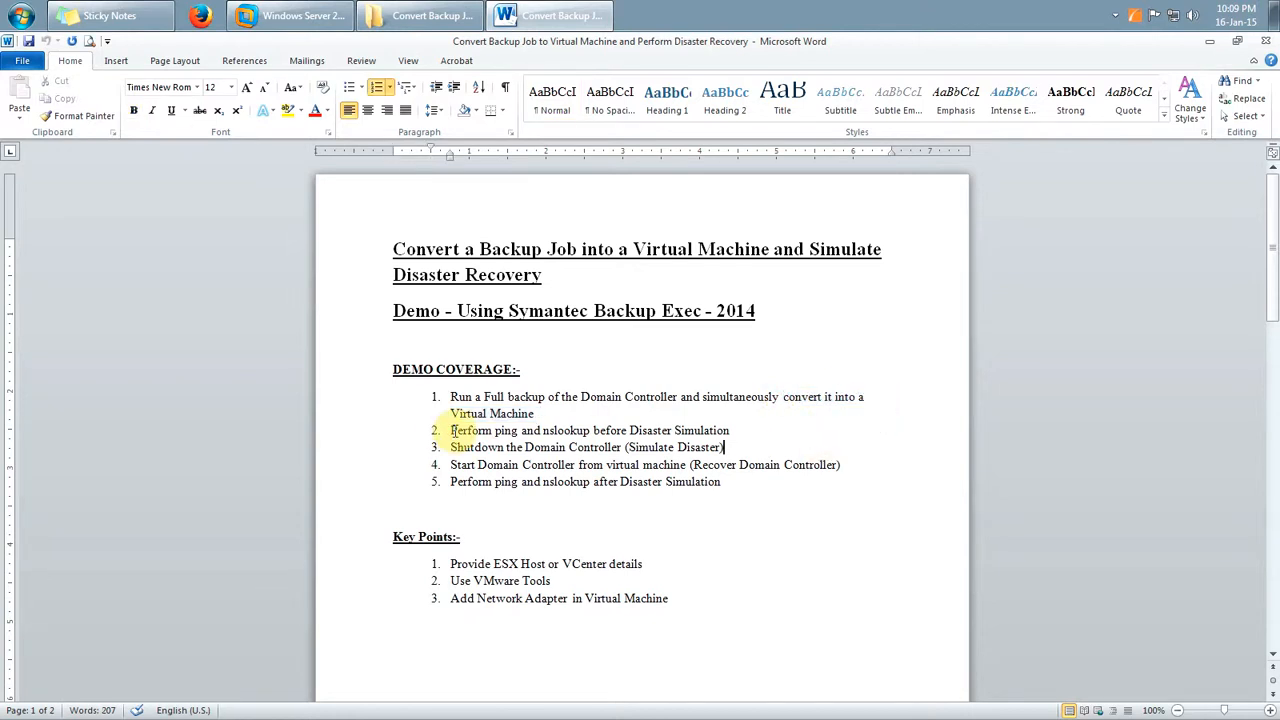
drag(457, 431, 732, 430)
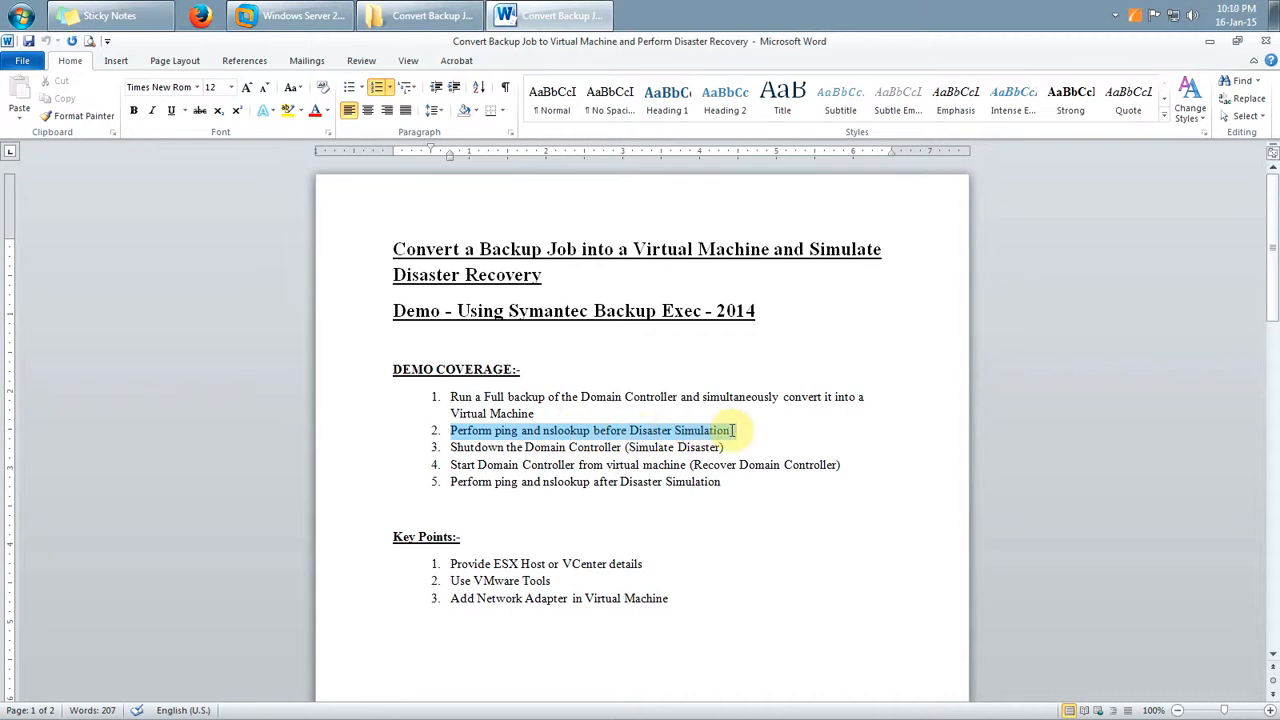
click(785, 434)
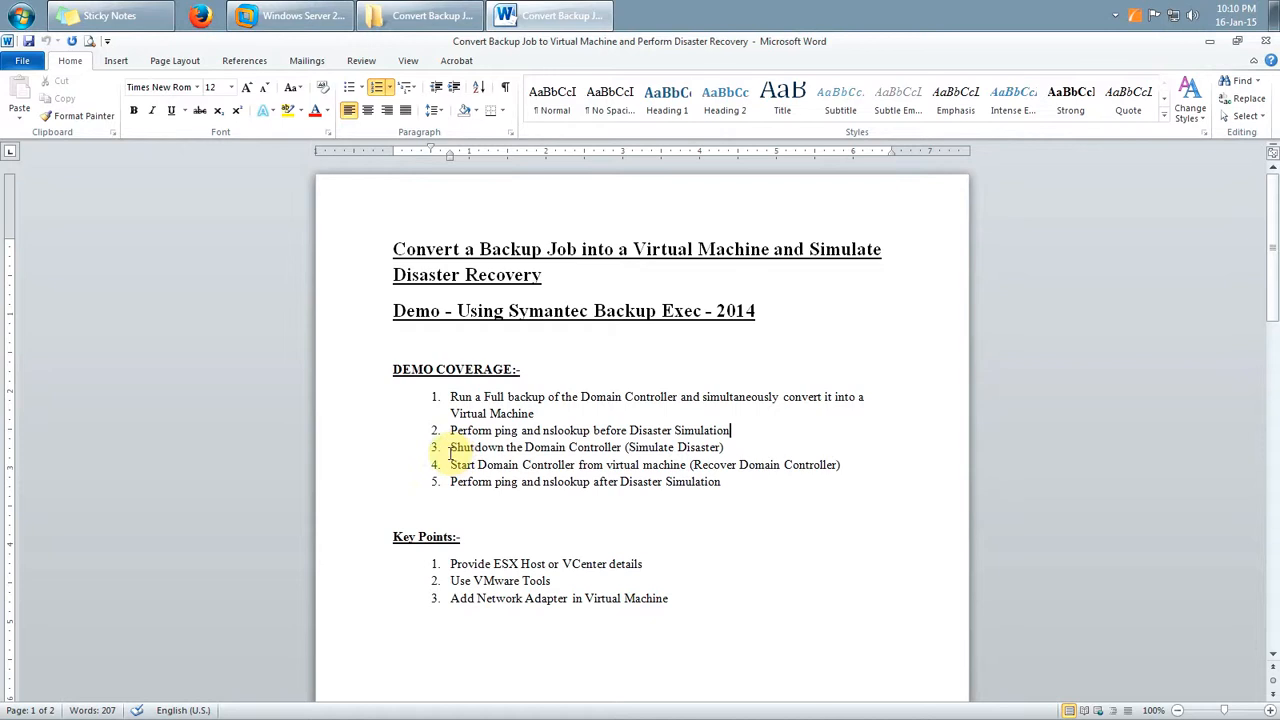
drag(450, 449, 749, 449)
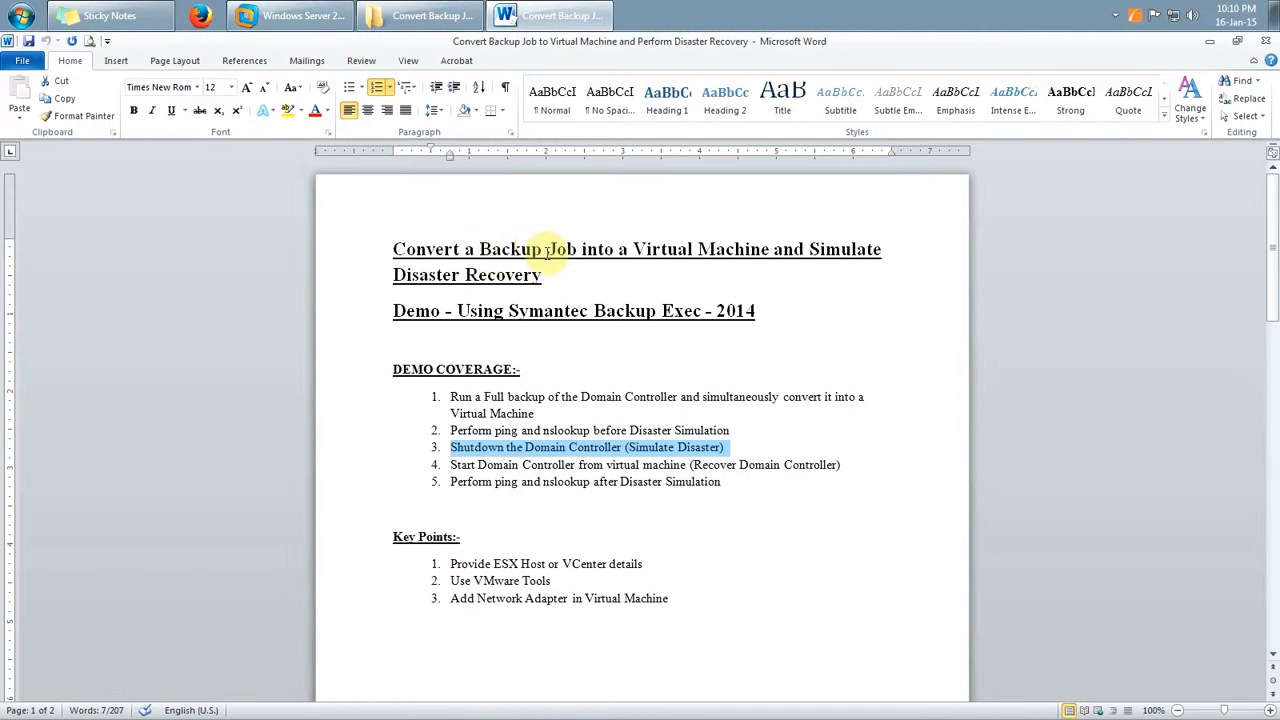
drag(479, 249, 560, 251)
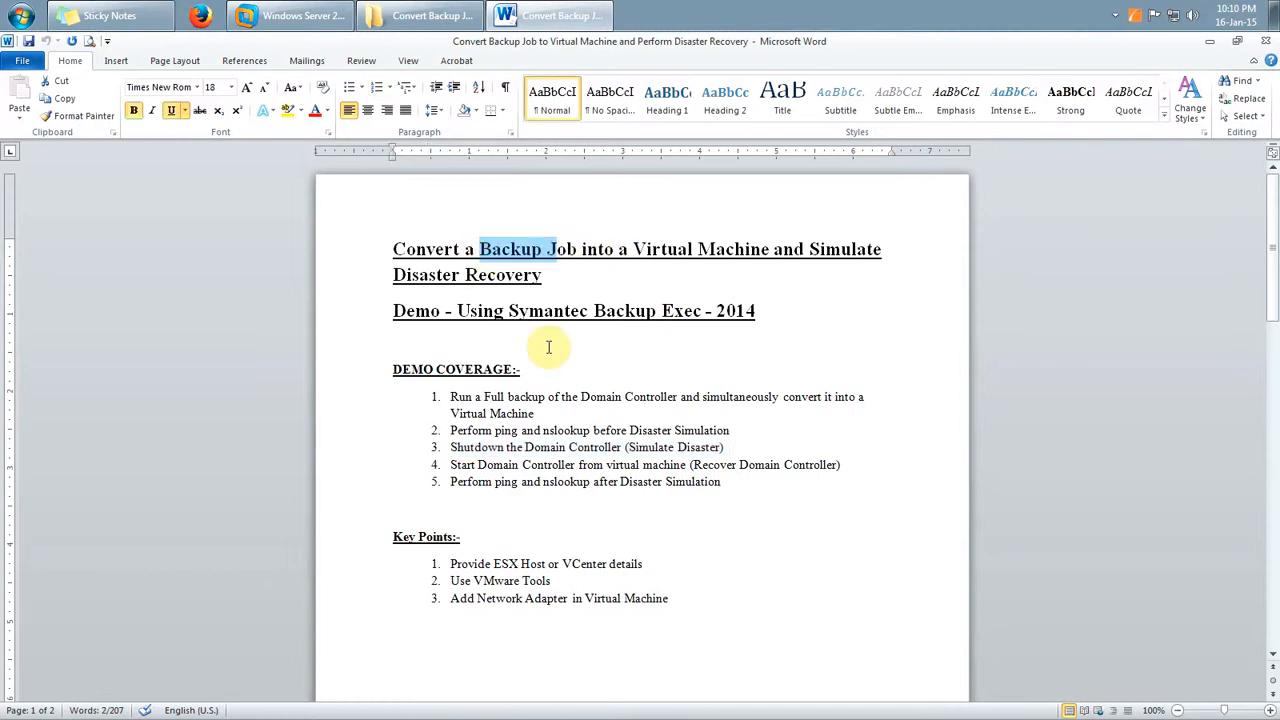
click(561, 461)
drag(451, 461, 697, 464)
drag(692, 464, 808, 466)
click(796, 517)
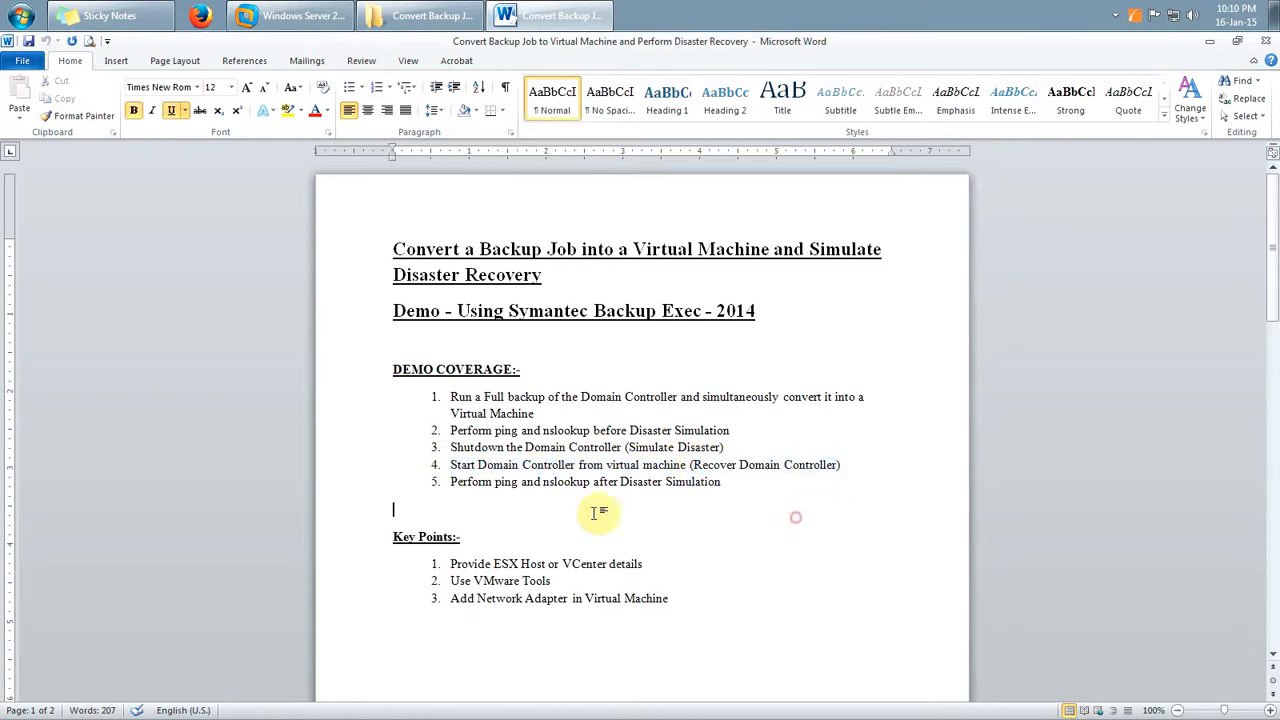
drag(451, 485, 728, 487)
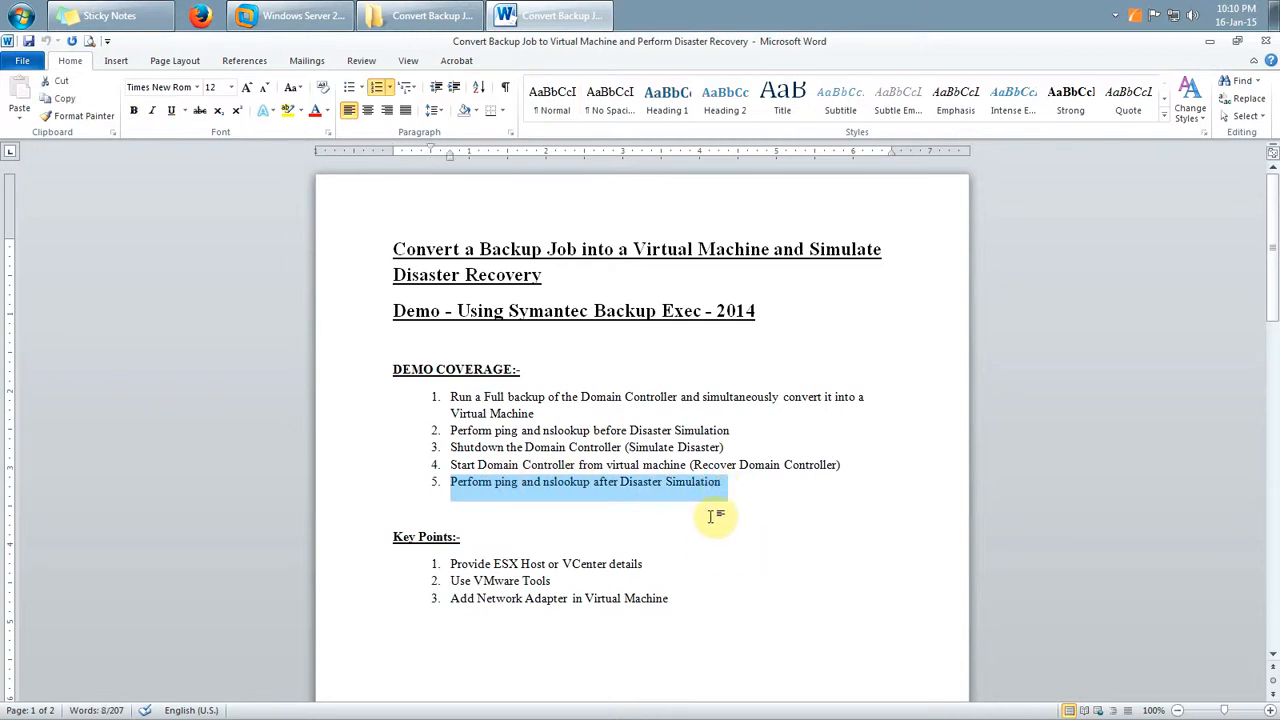
Read the Key Points on ESX Host or VCenter details, VMware Tools and the virtual machine's network adapter.
scroll(735, 510, down, 2)
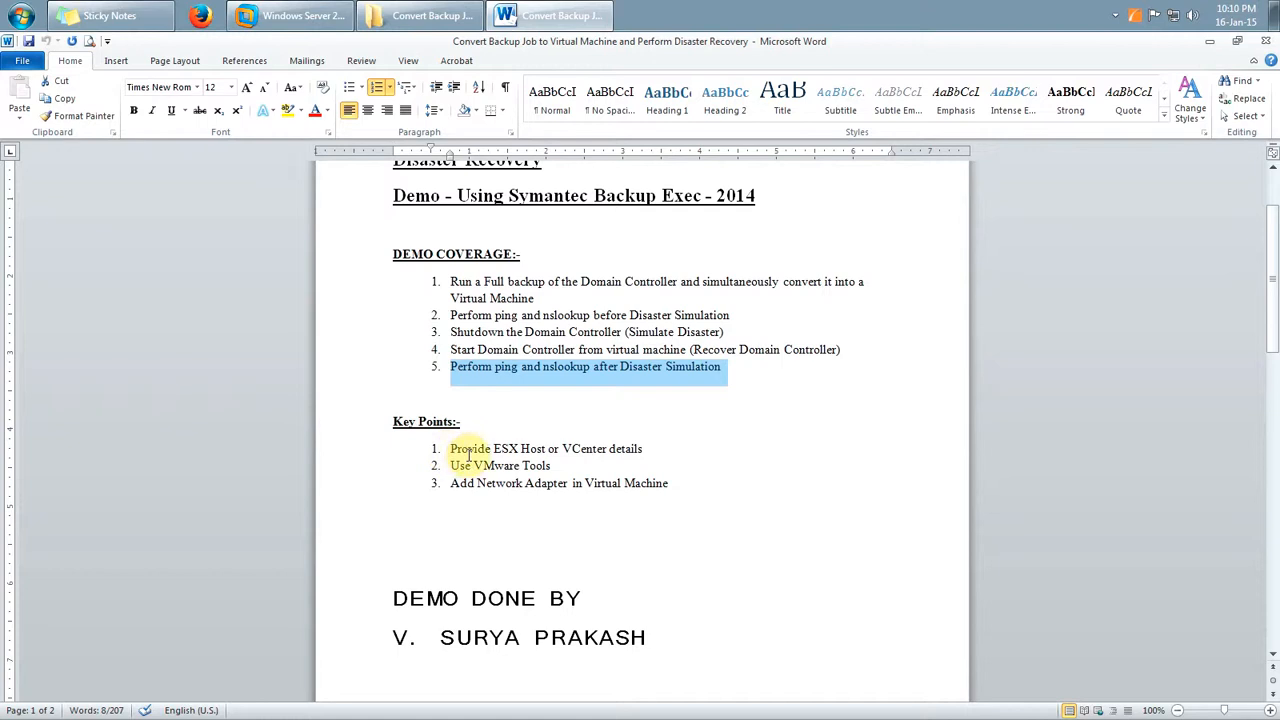
scroll(654, 500, down, 1)
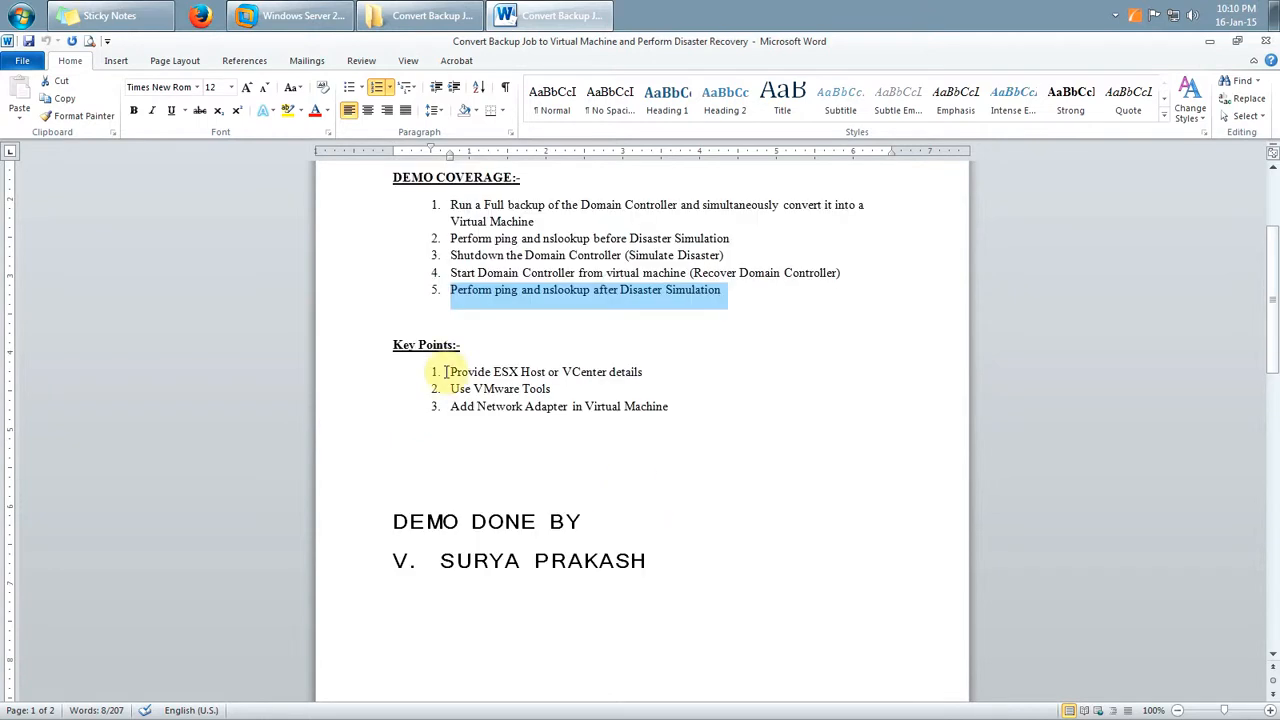
drag(448, 371, 640, 380)
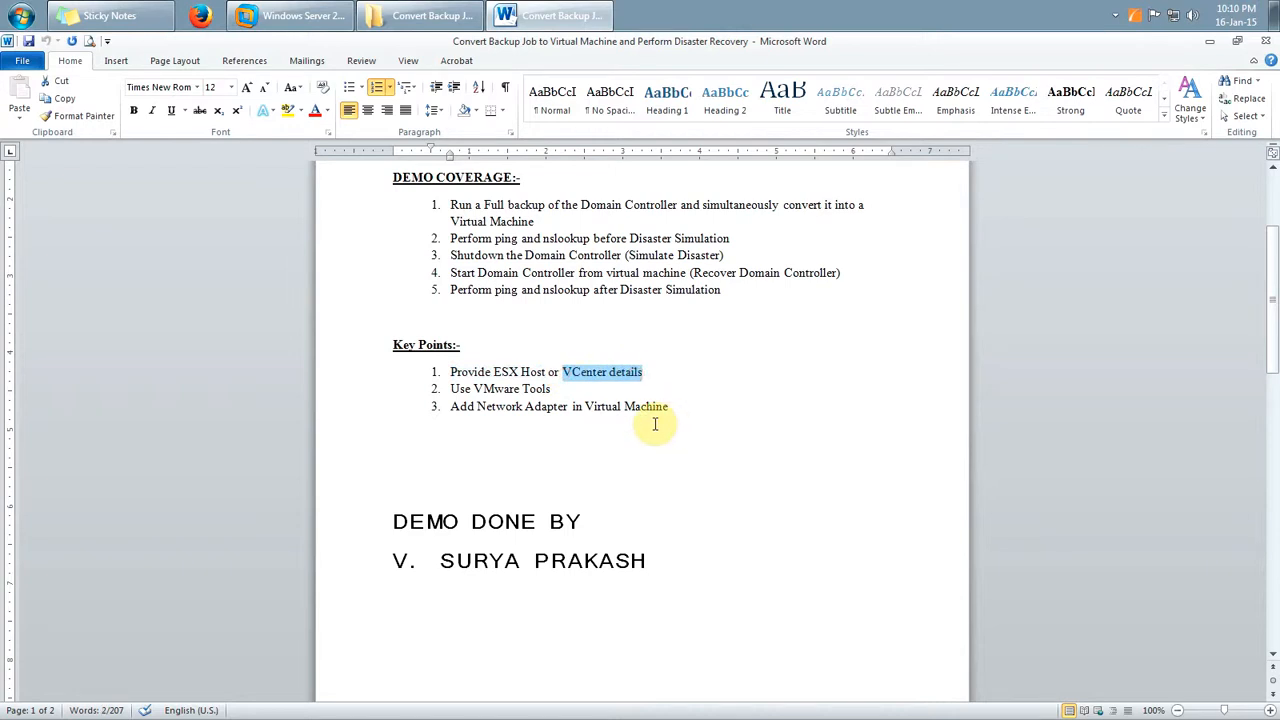
drag(453, 388, 549, 389)
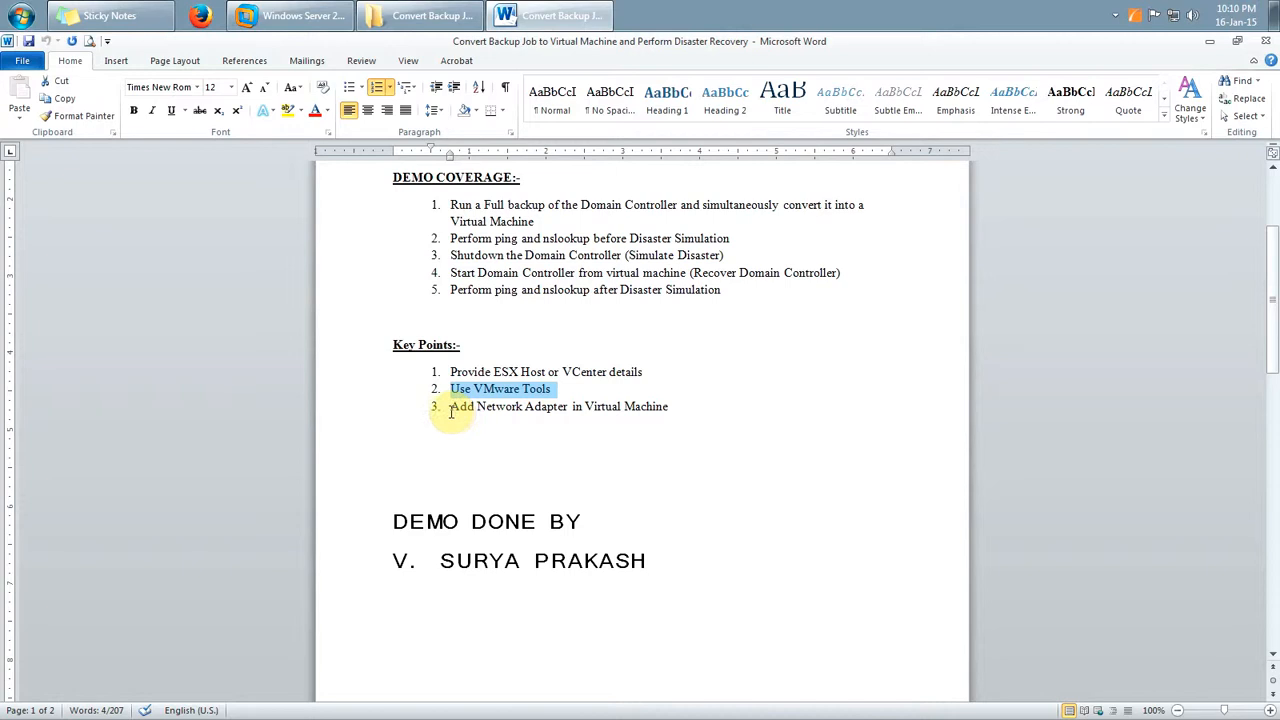
drag(451, 407, 572, 408)
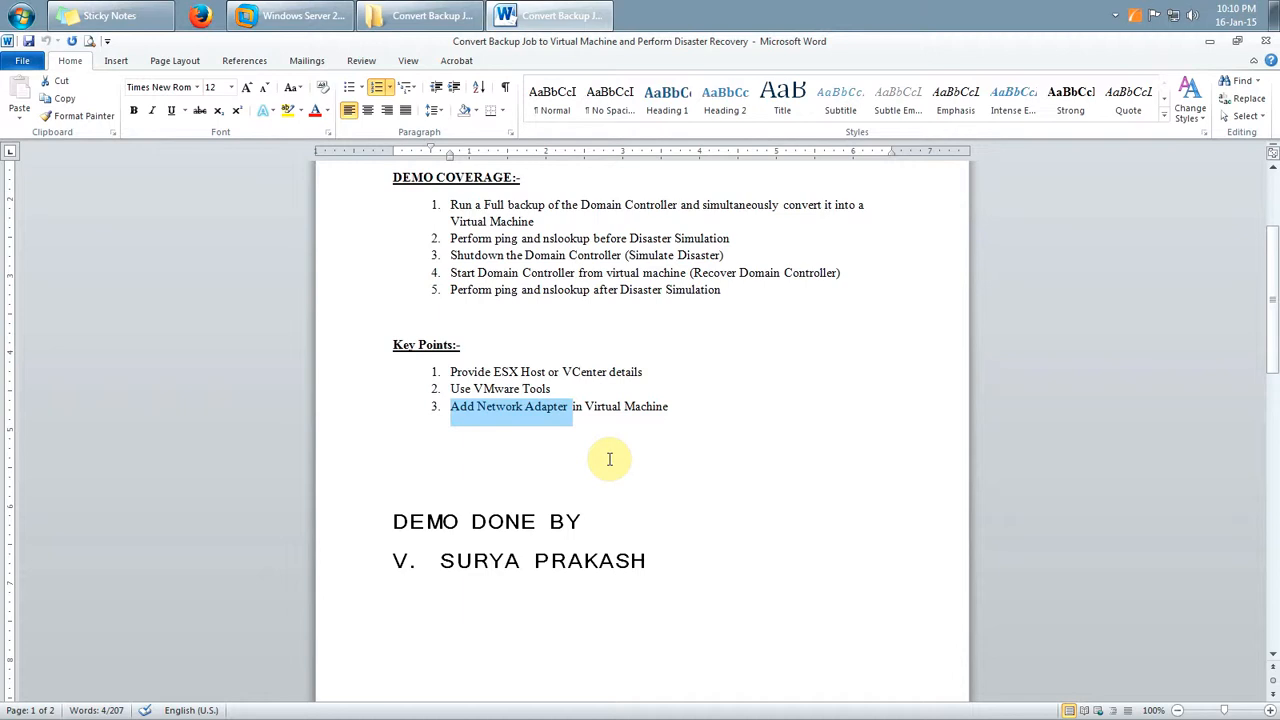
scroll(612, 459, up, 4)
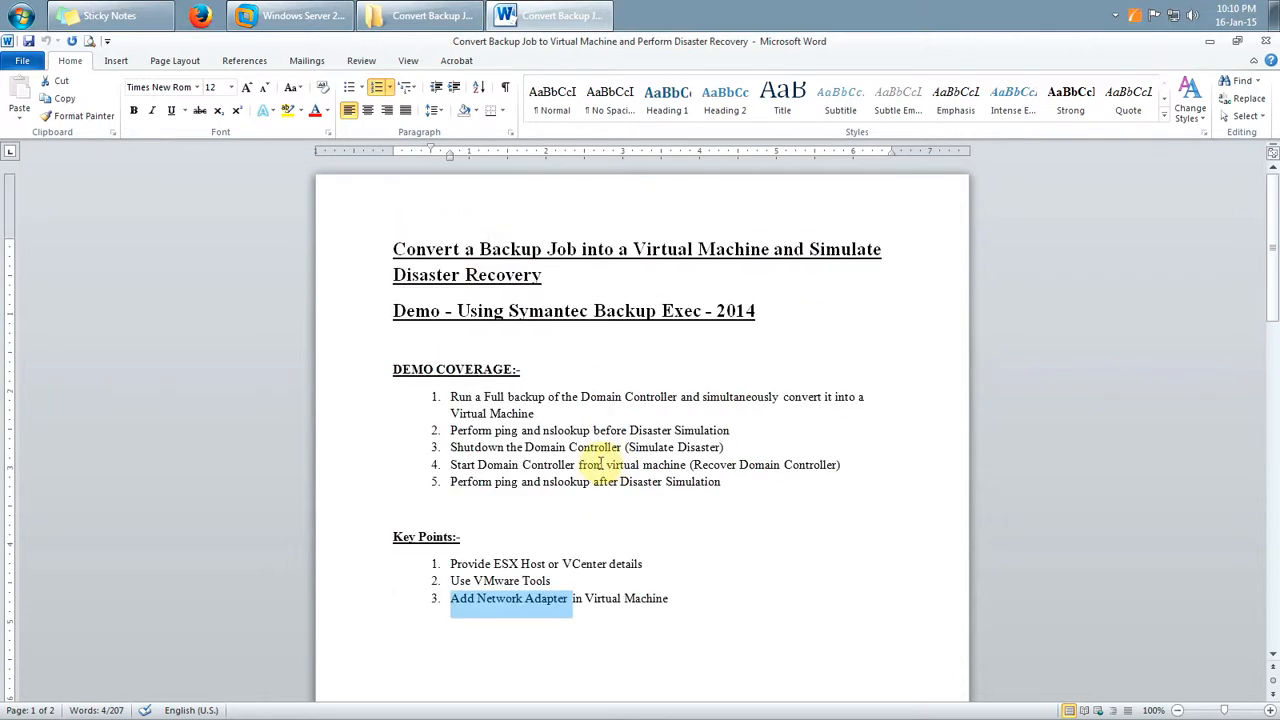
Re-examine the document title and the key point about adding a network adapter in the virtual machine.
drag(479, 249, 766, 251)
scroll(677, 303, down, 3)
scroll(664, 300, up, 3)
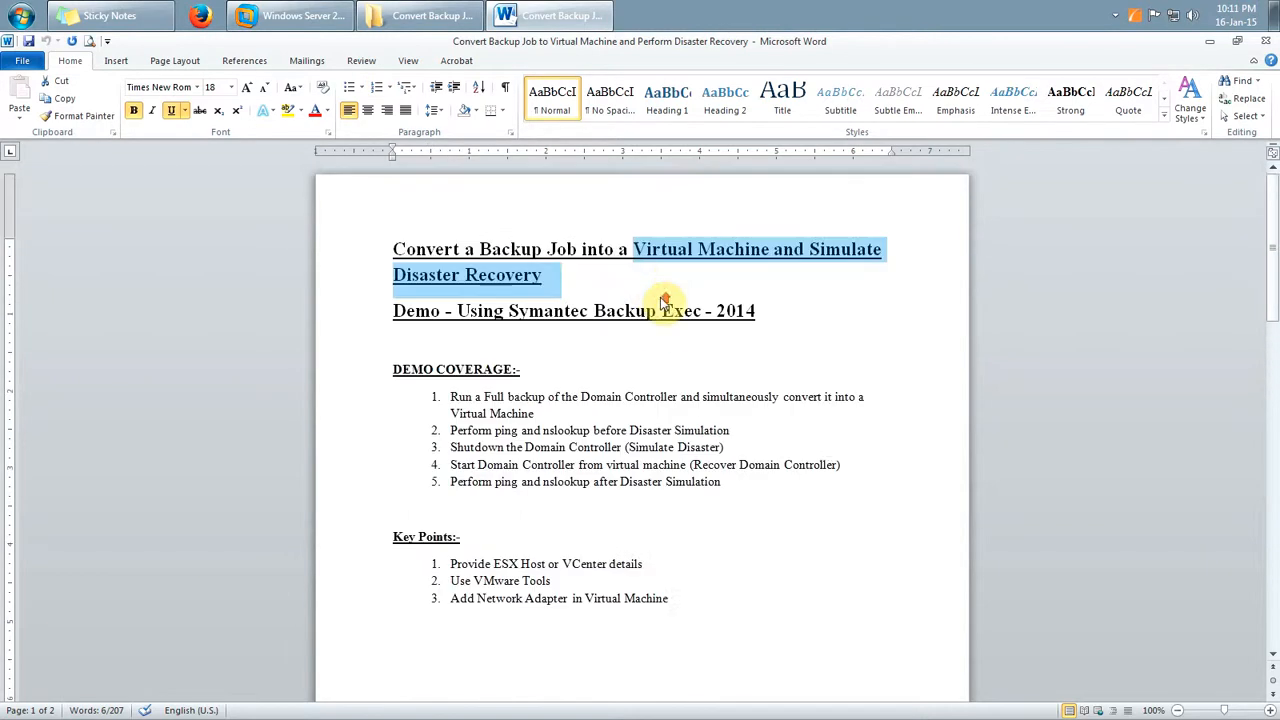
scroll(609, 340, down, 3)
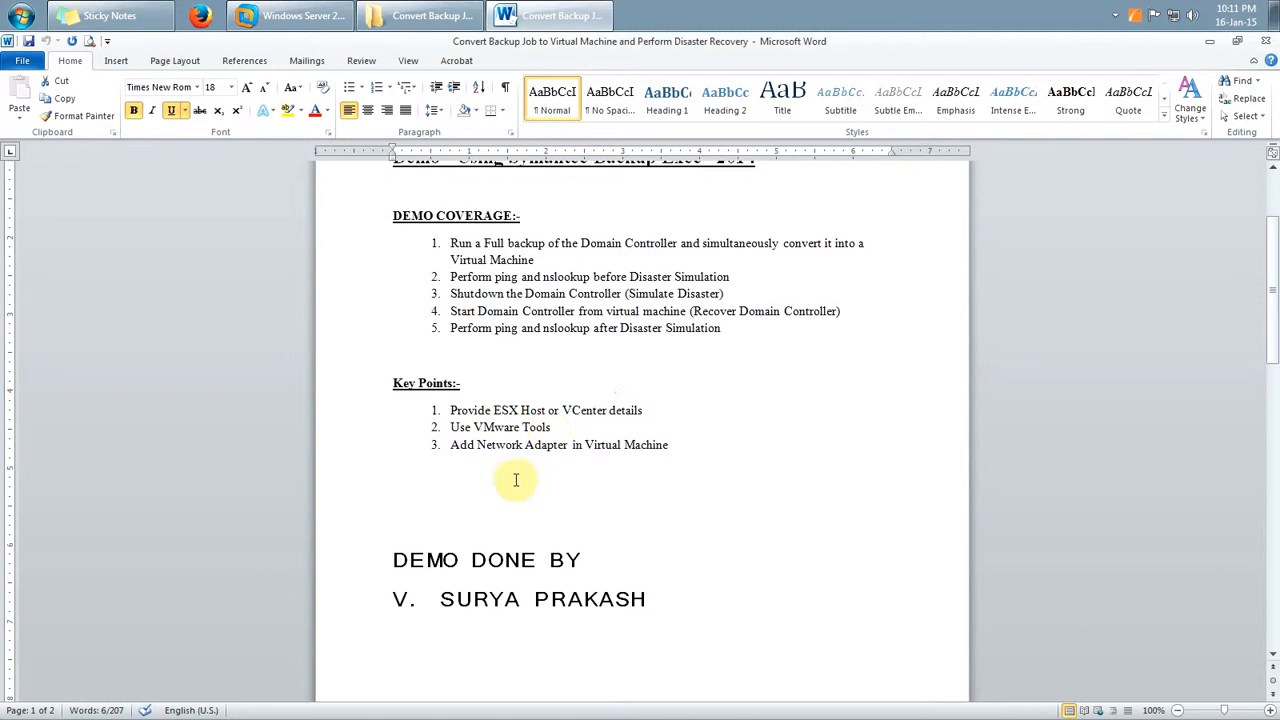
drag(478, 446, 567, 447)
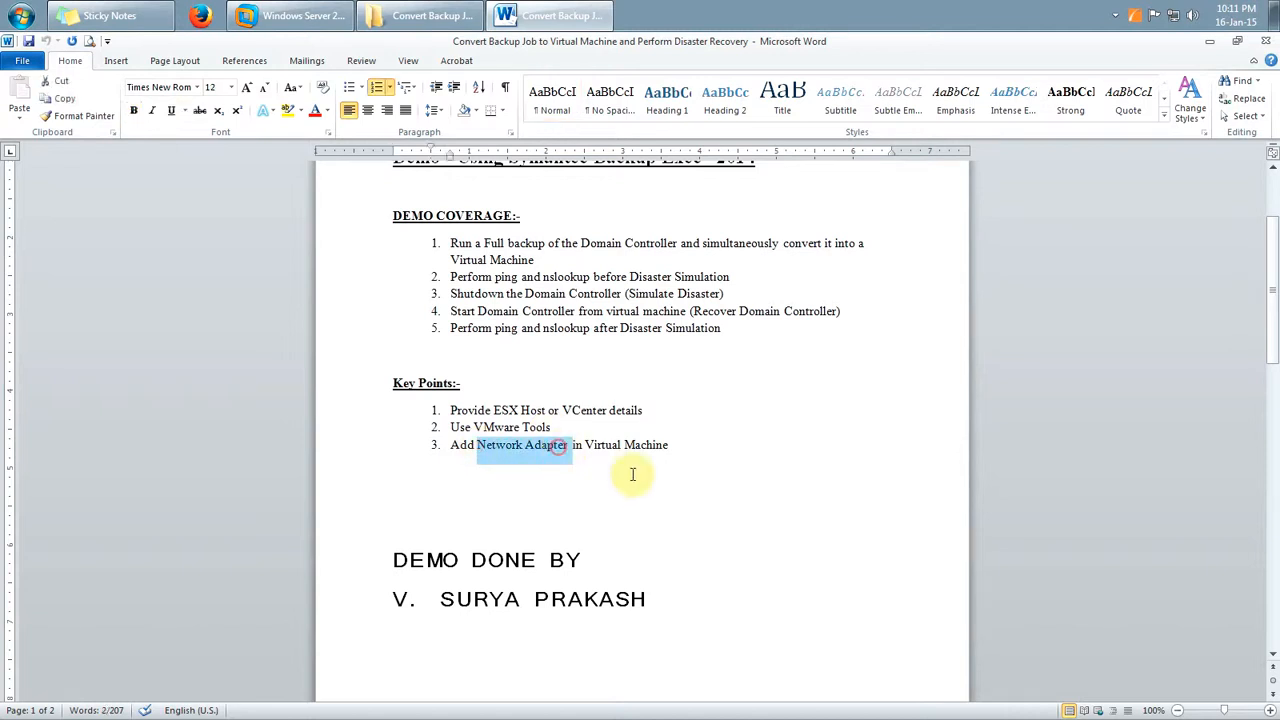
click(632, 474)
scroll(530, 466, up, 3)
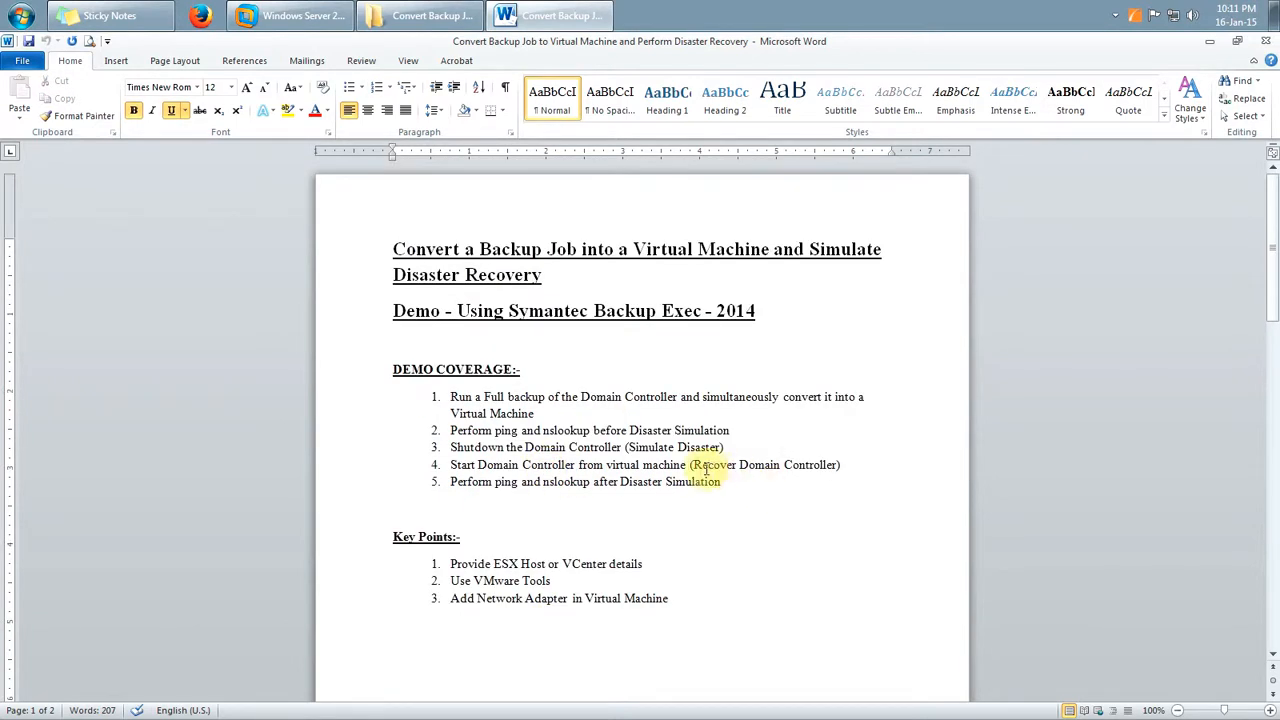
scroll(663, 508, down, 1)
drag(450, 521, 651, 531)
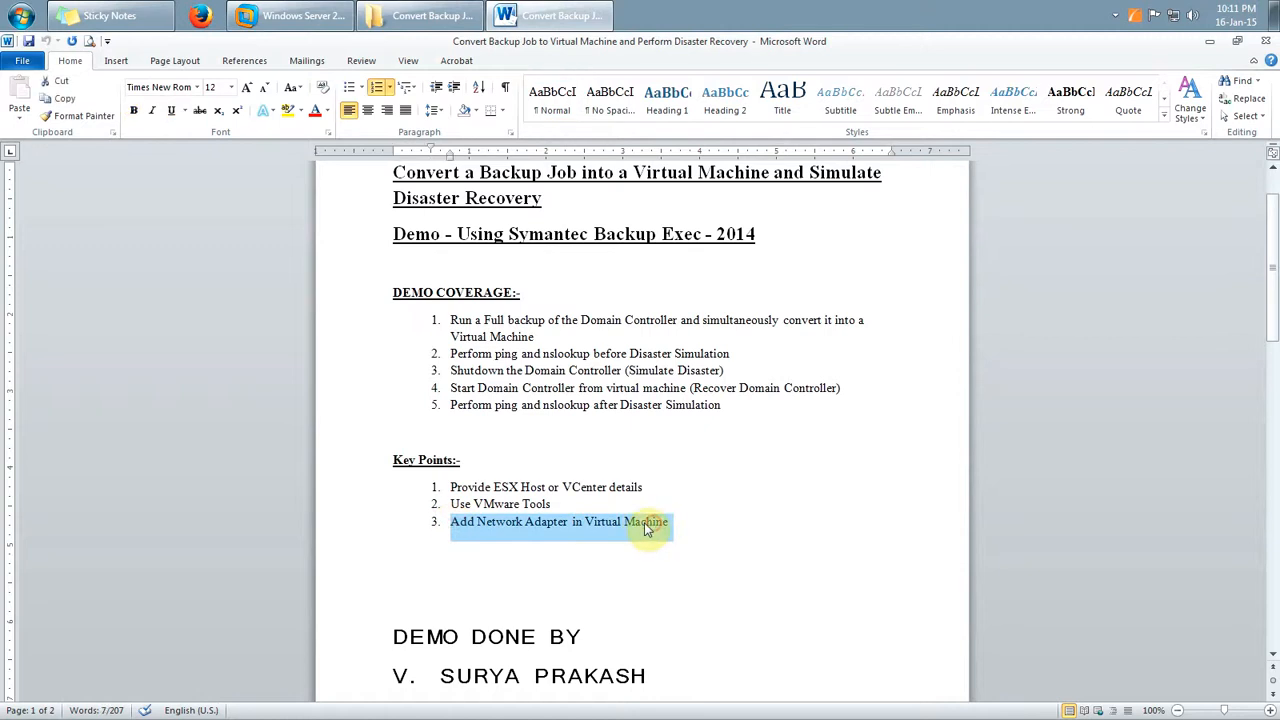
click(723, 593)
scroll(446, 449, up, 1)
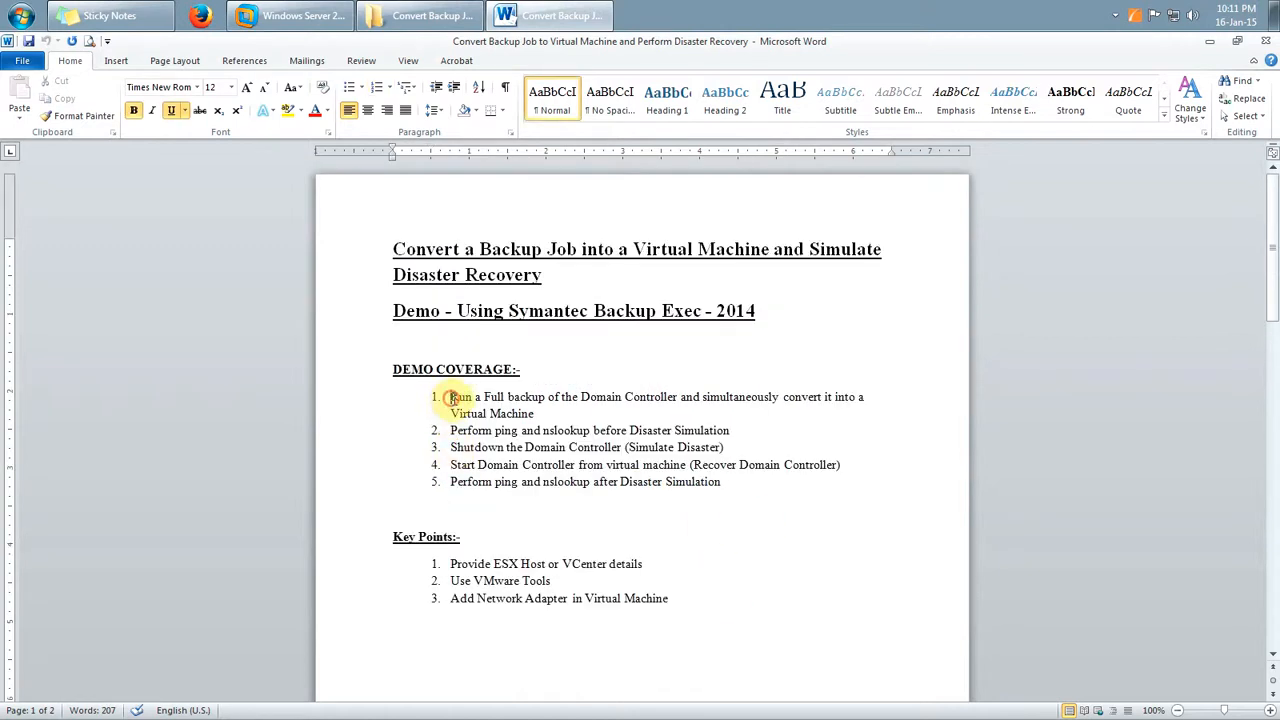
Go over the Demo Coverage list again along with the Disaster Recovery title and the Symantec Backup Exec 2014 subtitle.
drag(450, 397, 733, 478)
click(597, 348)
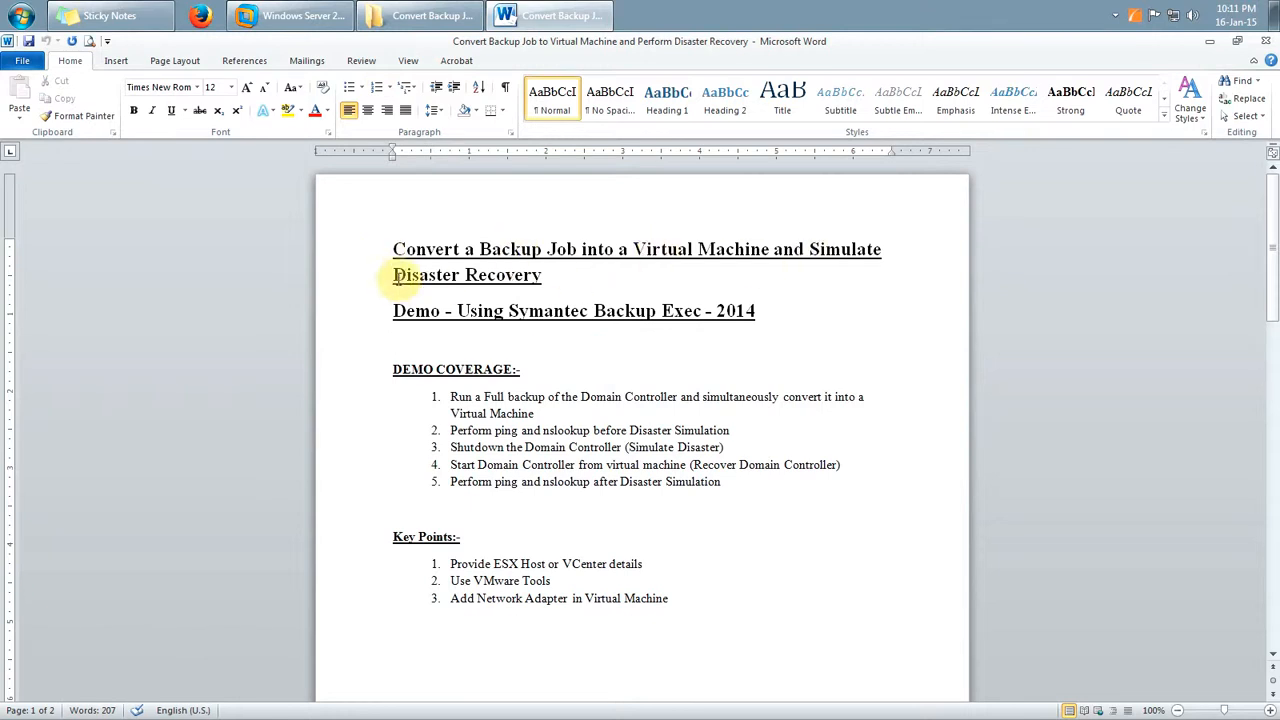
drag(393, 276, 566, 277)
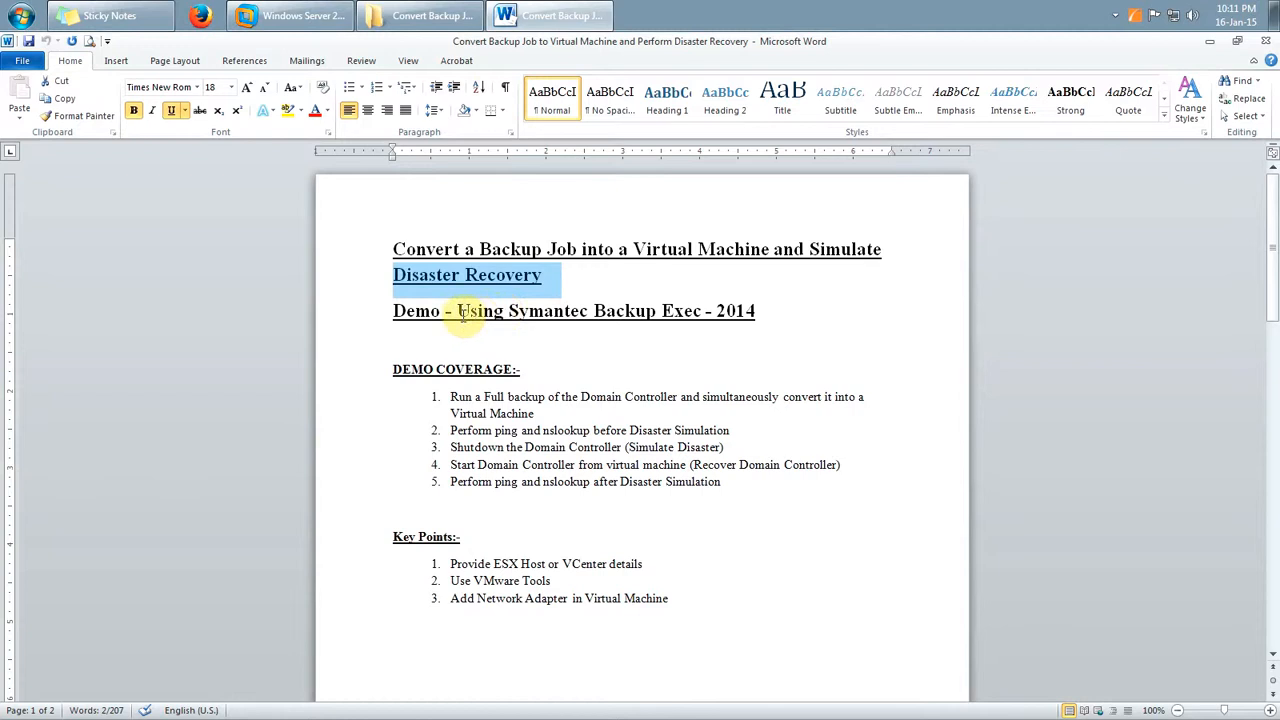
drag(457, 311, 797, 322)
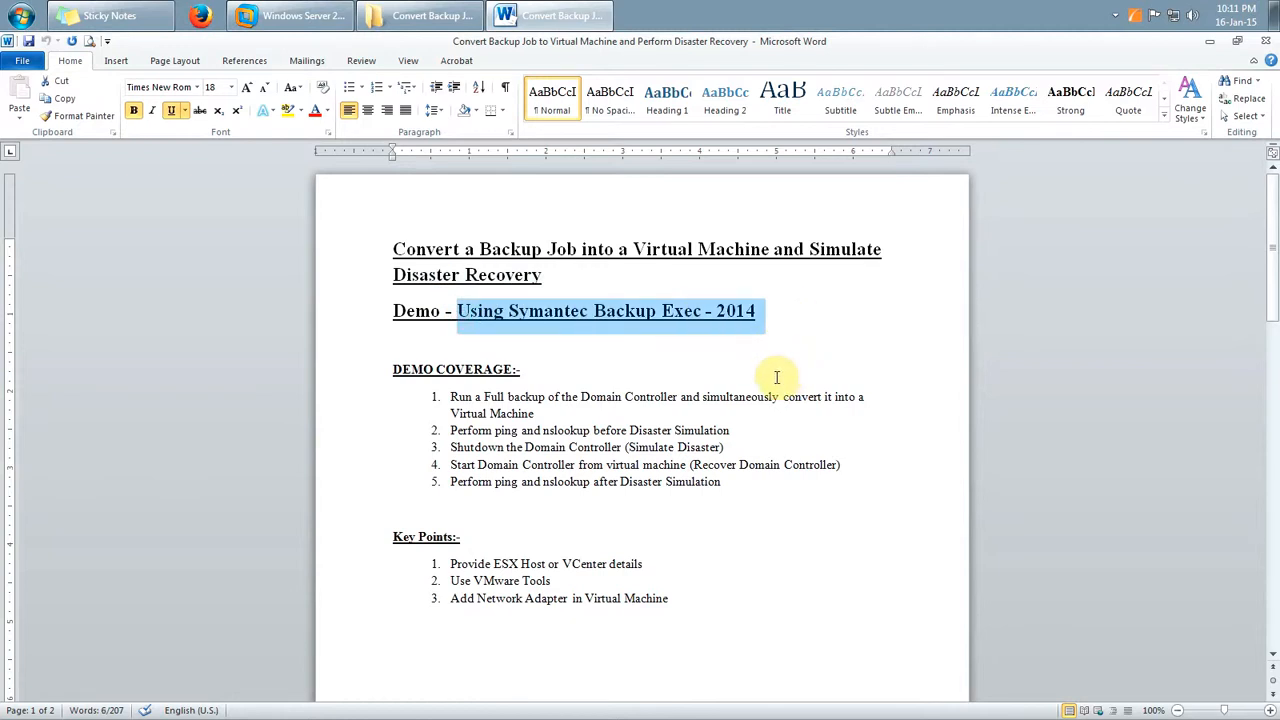
Examine the LAB - Details section on page 2 for the servers and the ESX host used.
scroll(776, 377, down, 20)
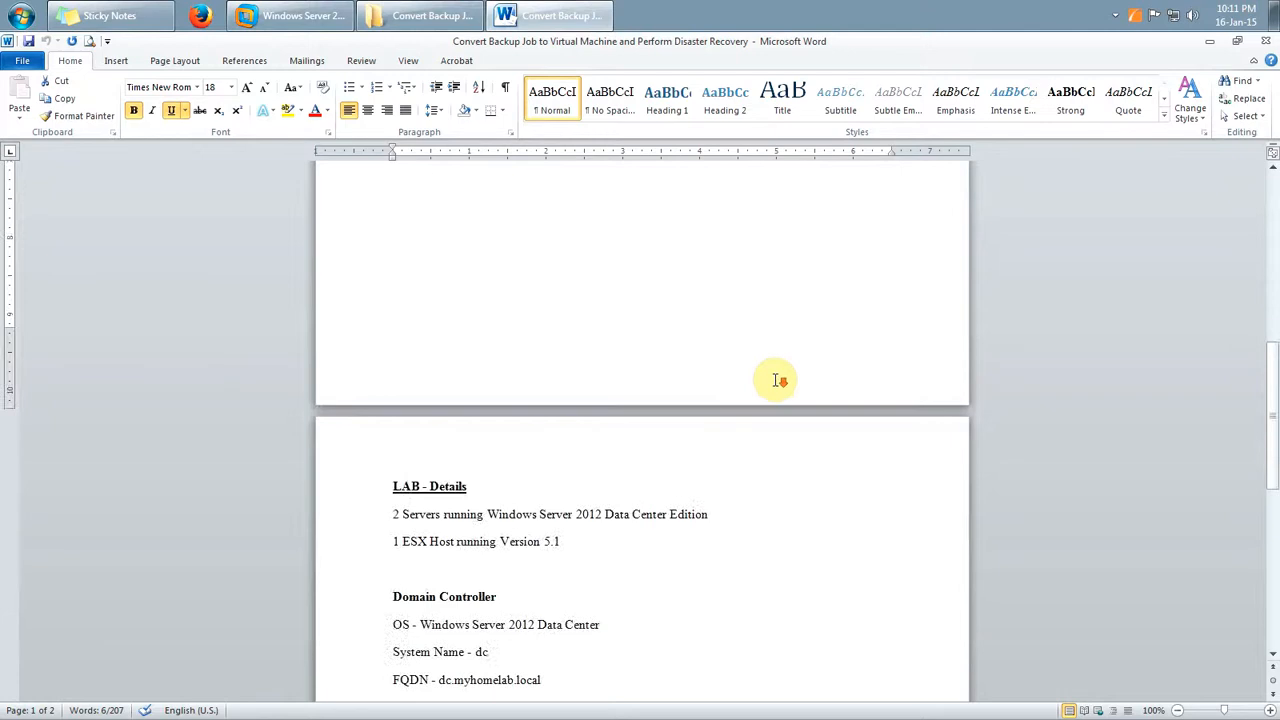
scroll(776, 380, down, 3)
scroll(770, 382, up, 7)
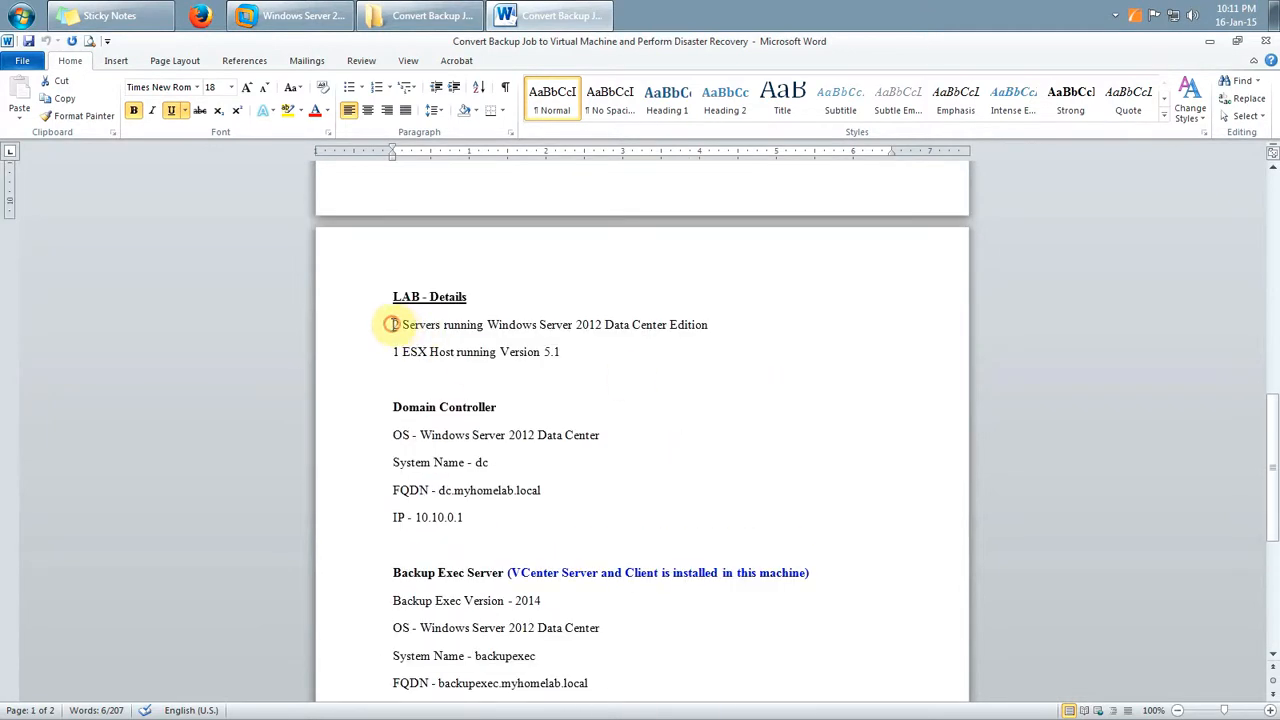
drag(392, 324, 730, 335)
click(697, 383)
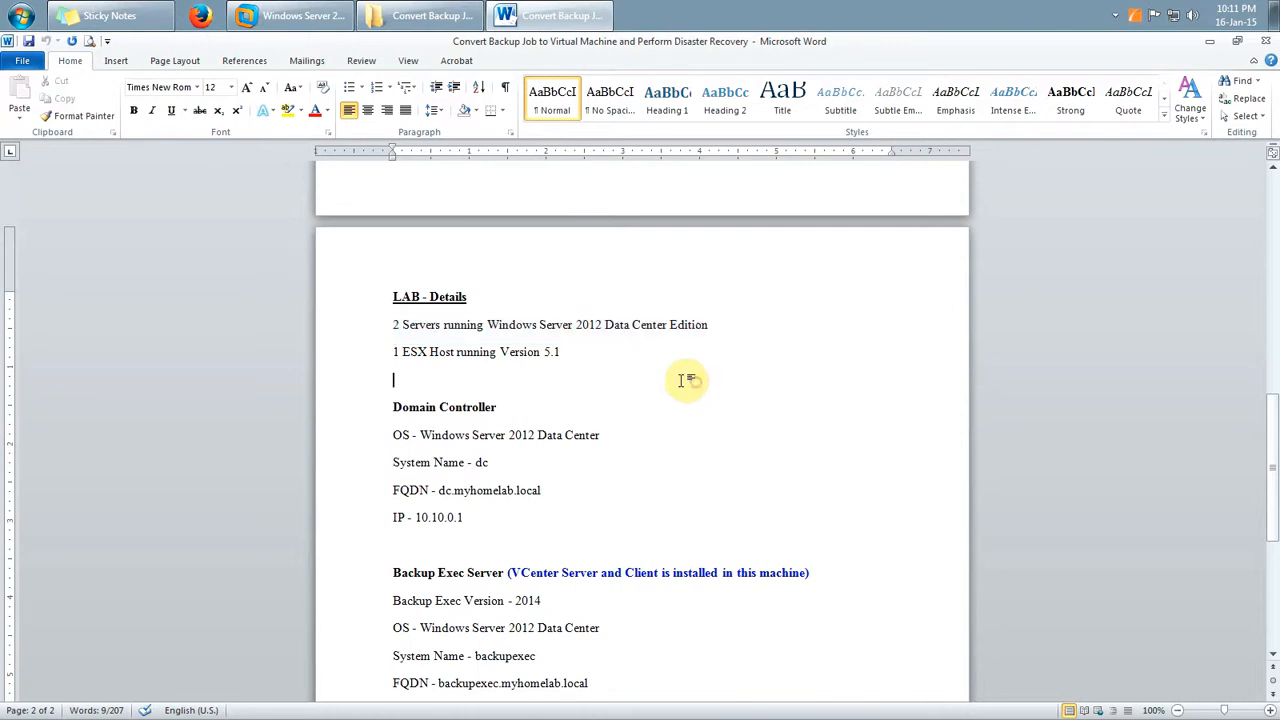
drag(394, 355, 585, 360)
click(586, 373)
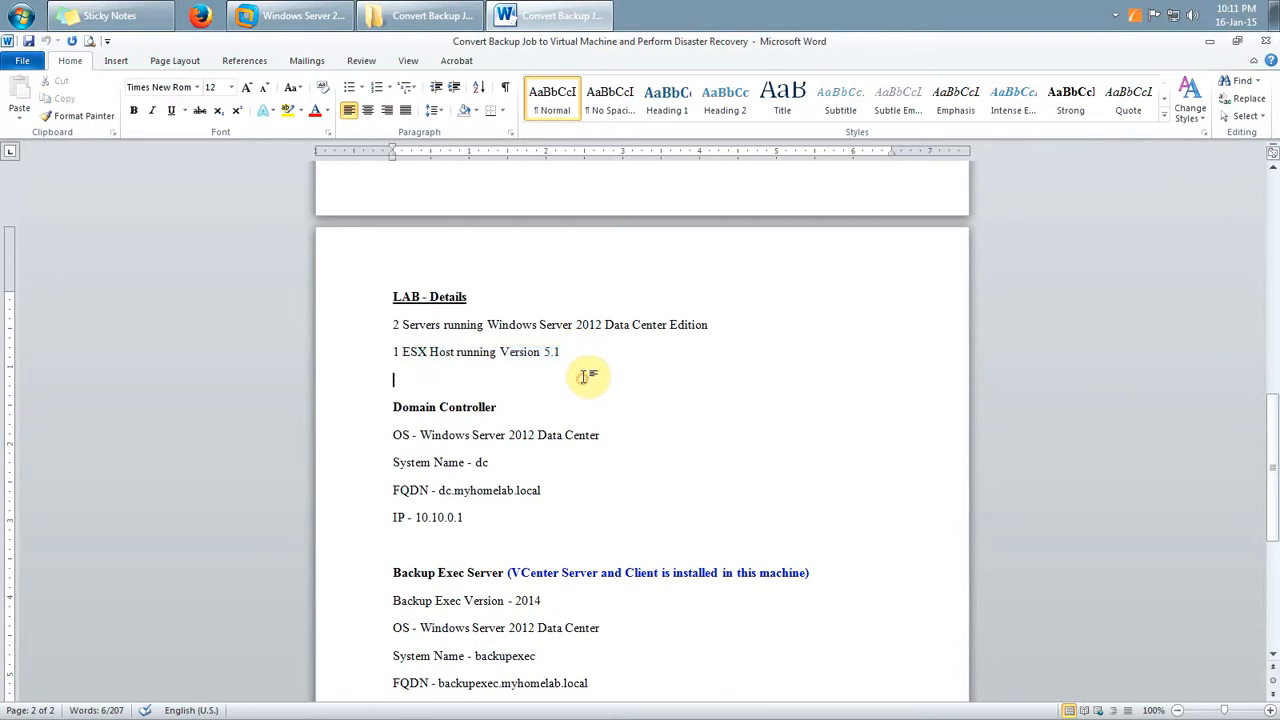
Read the Domain Controller section of the lab details for its OS, system name, FQDN and IP.
scroll(586, 371, down, 3)
scroll(510, 420, down, 5)
scroll(508, 412, up, 7)
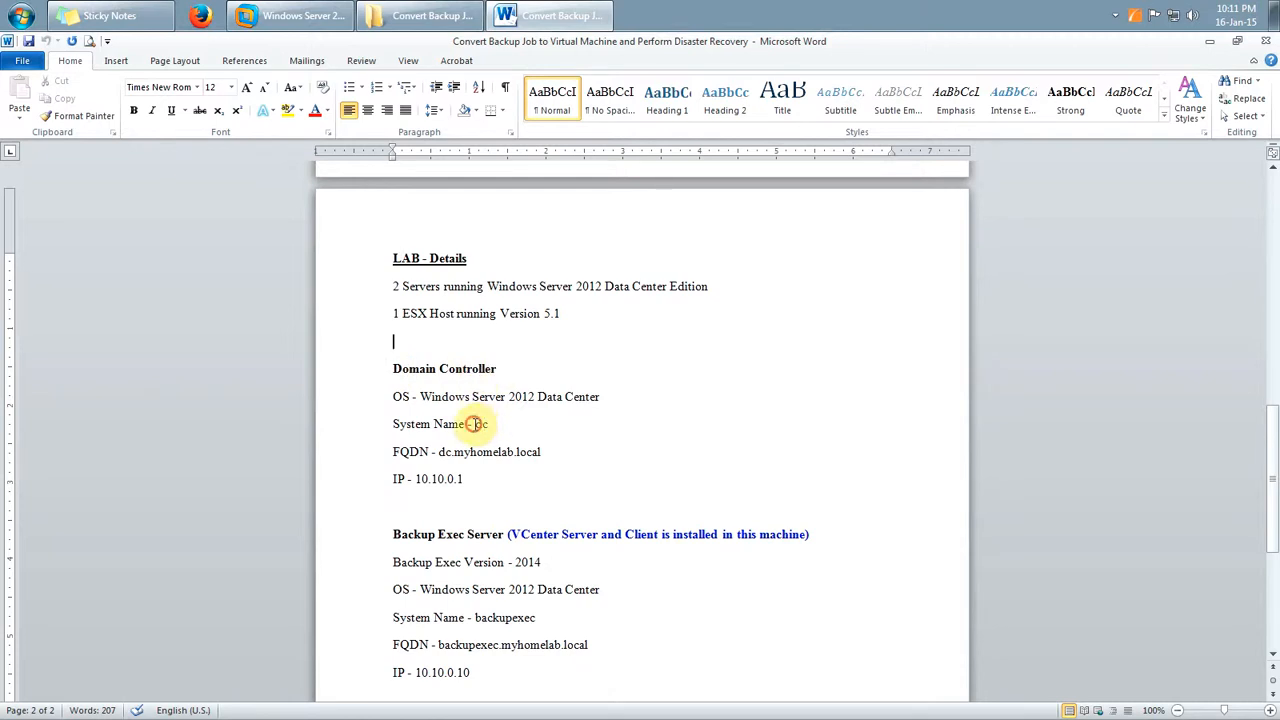
drag(474, 424, 502, 424)
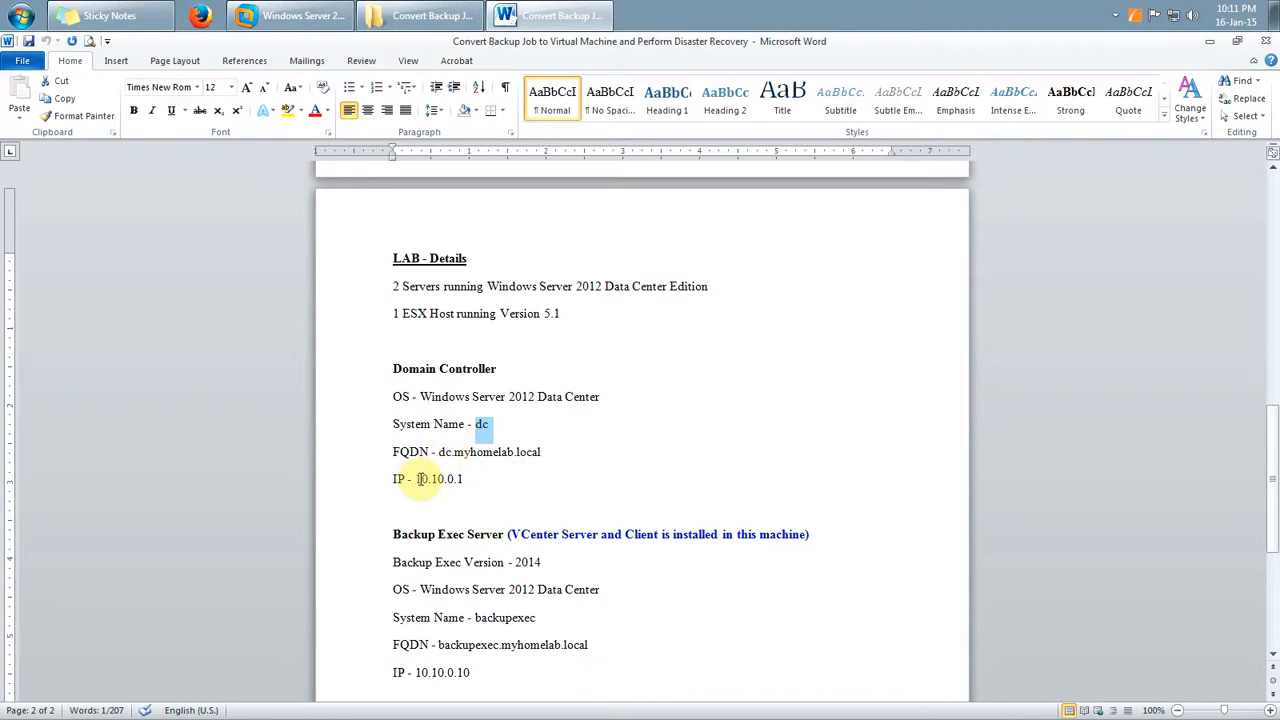
scroll(485, 500, down, 2)
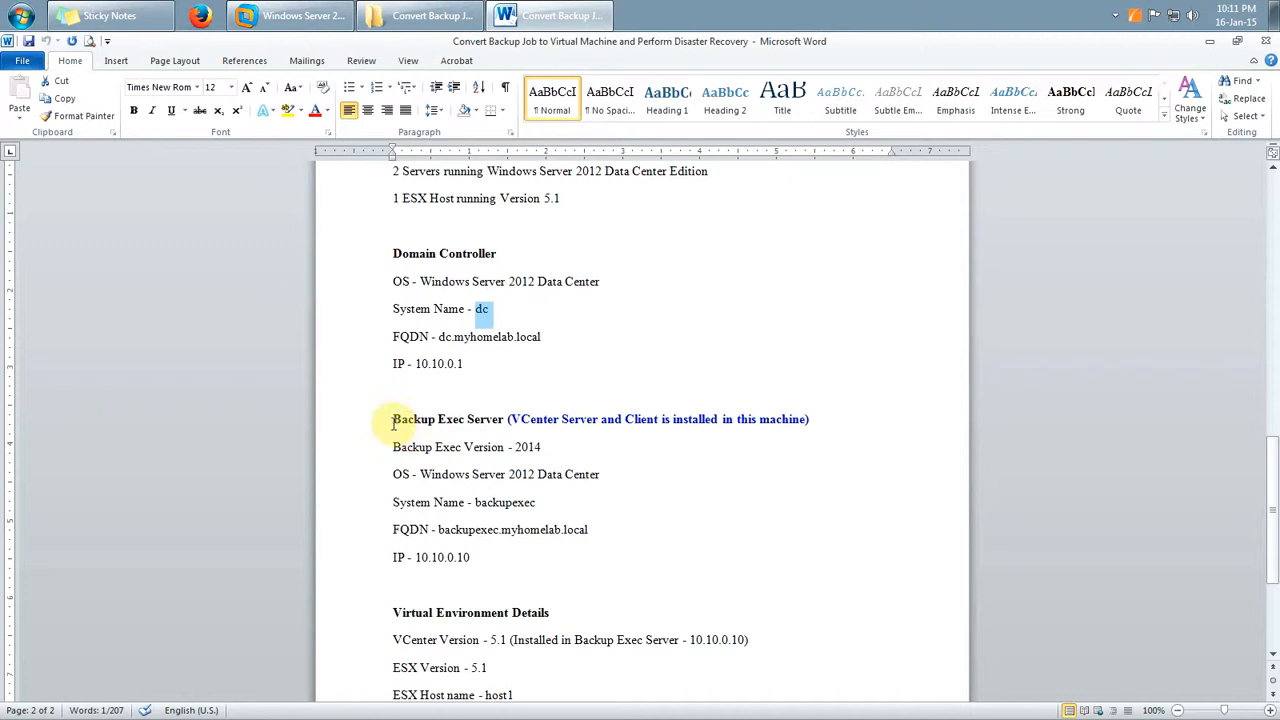
scroll(494, 440, up, 3)
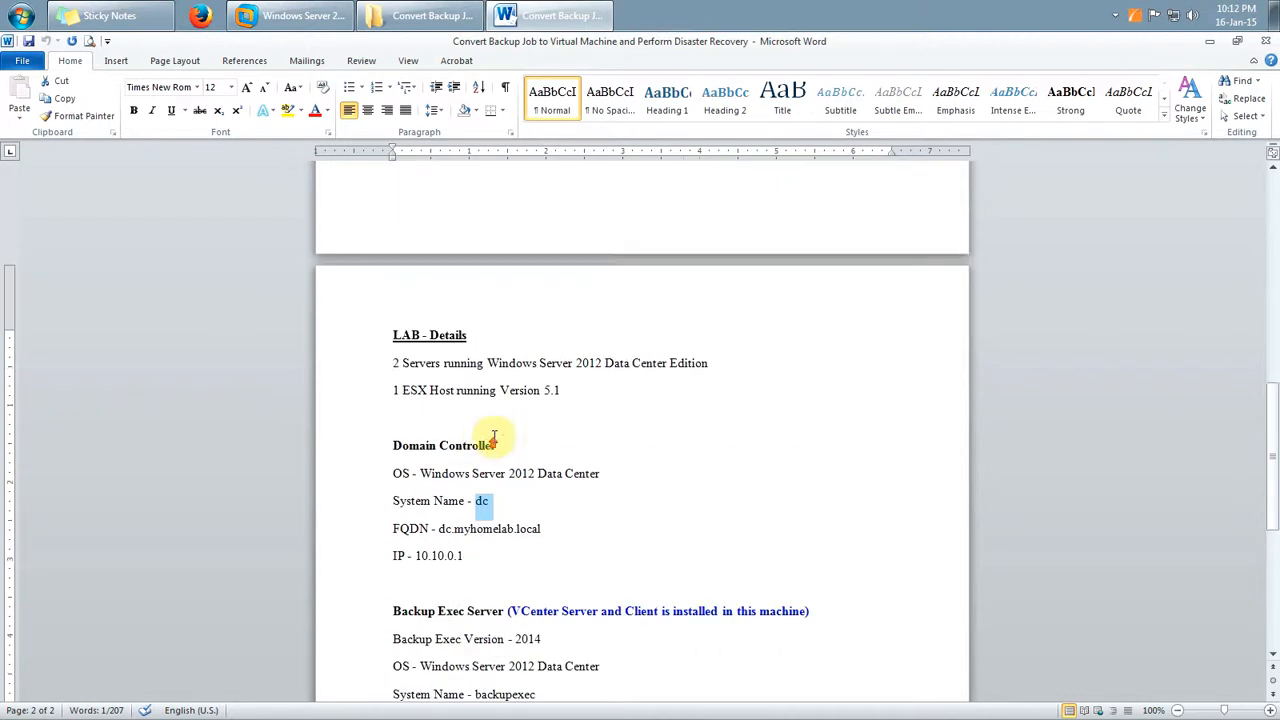
Review the Backup Exec Server section, from the software version and OS to its system name and FQDN.
scroll(609, 417, down, 3)
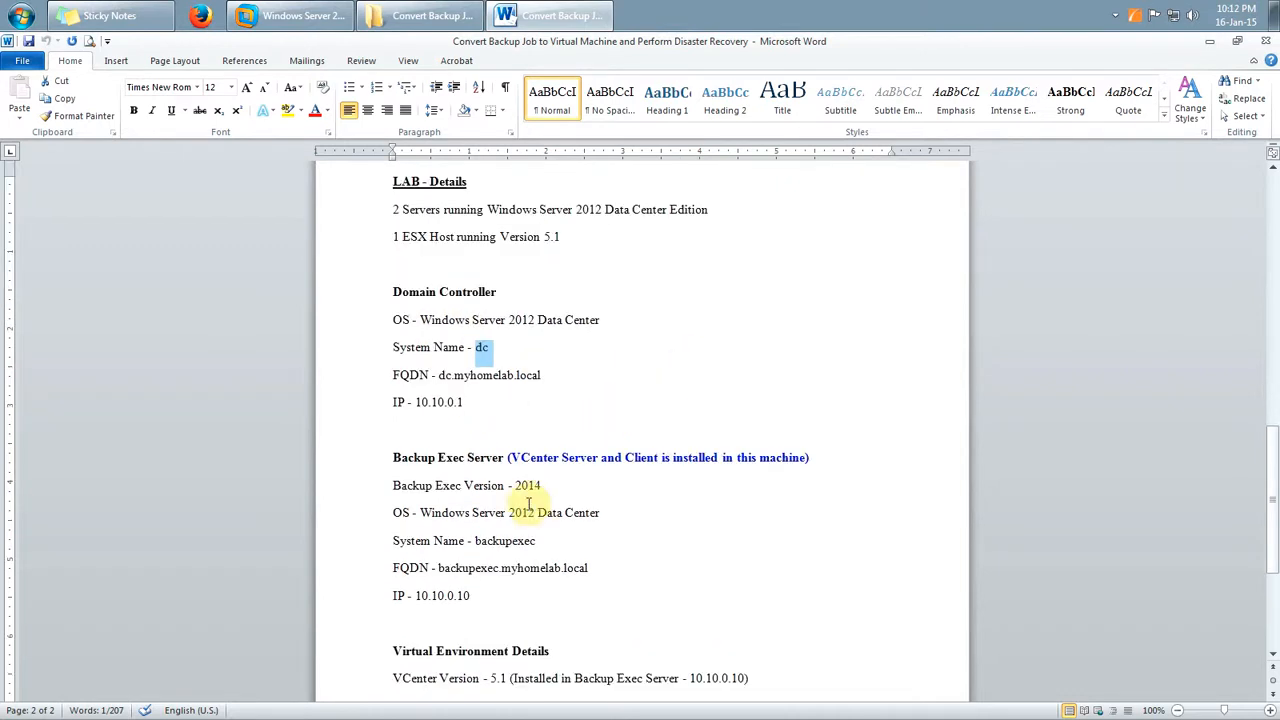
scroll(523, 491, down, 2)
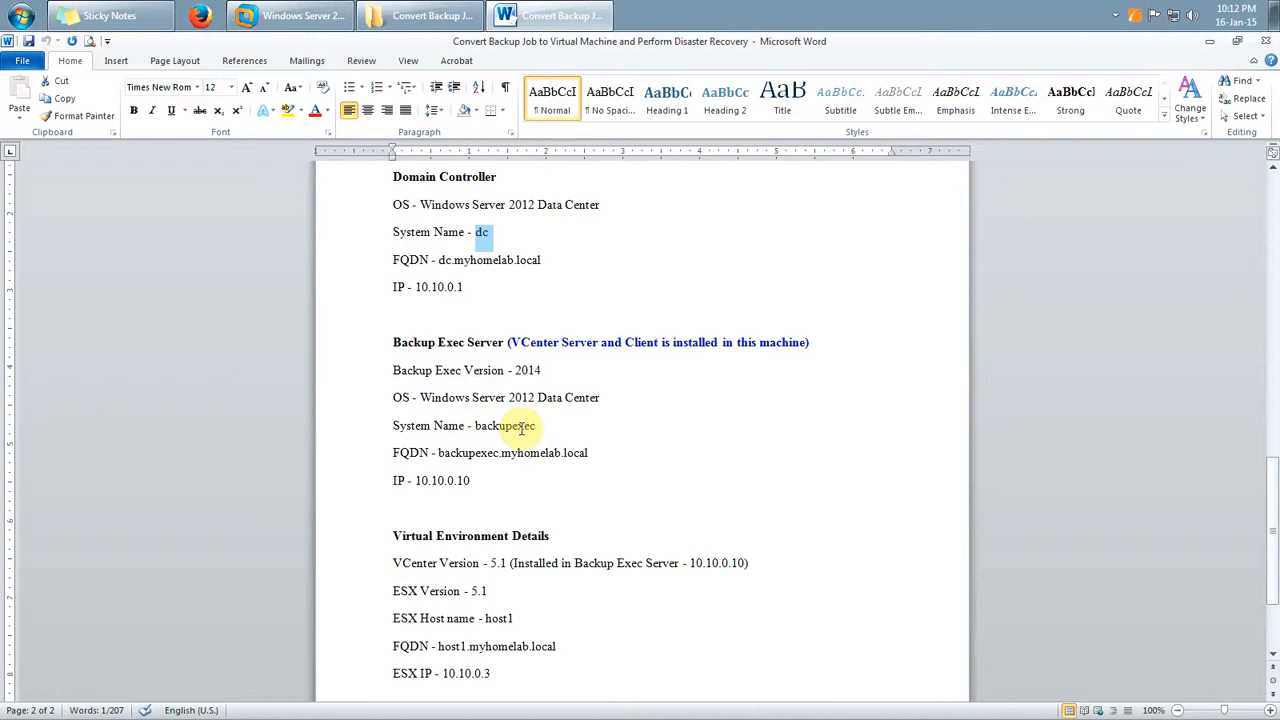
drag(438, 453, 606, 457)
click(483, 502)
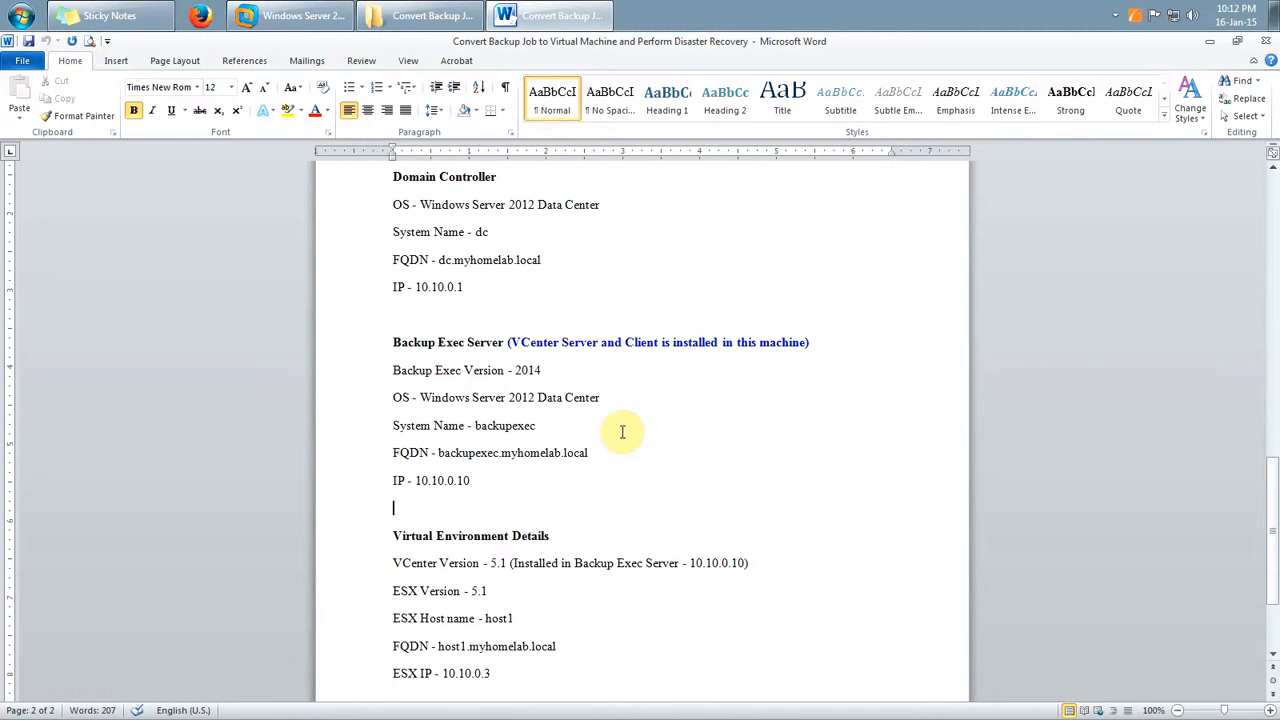
Go through the Virtual Environment Details section, highlighting the ESX version and the ESX host name lines.
scroll(600, 428, down, 2)
drag(392, 421, 677, 543)
click(777, 523)
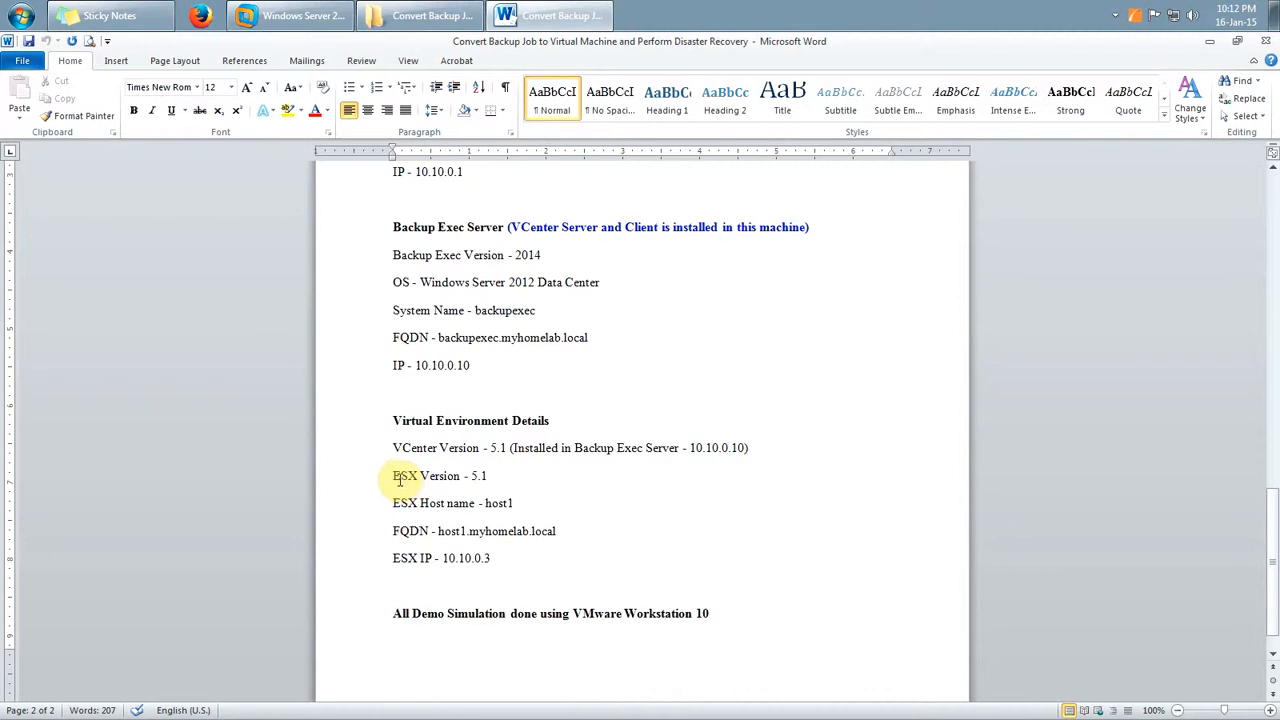
drag(392, 478, 490, 479)
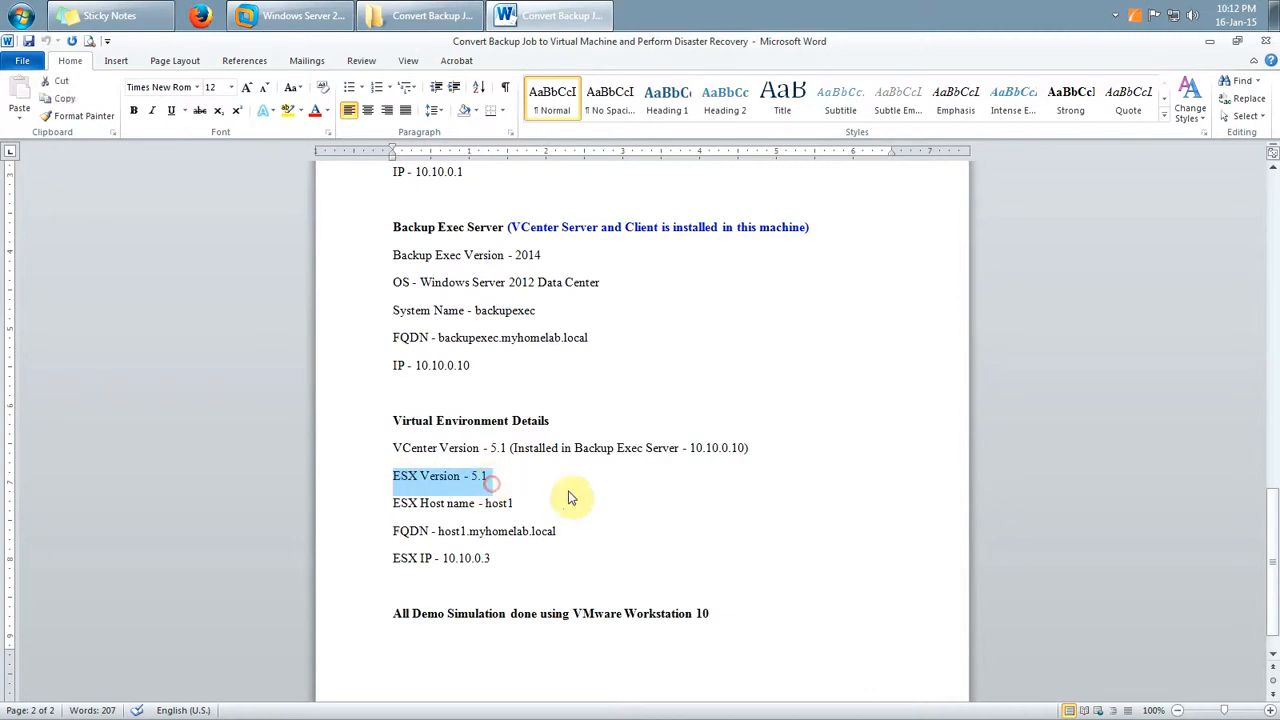
click(572, 490)
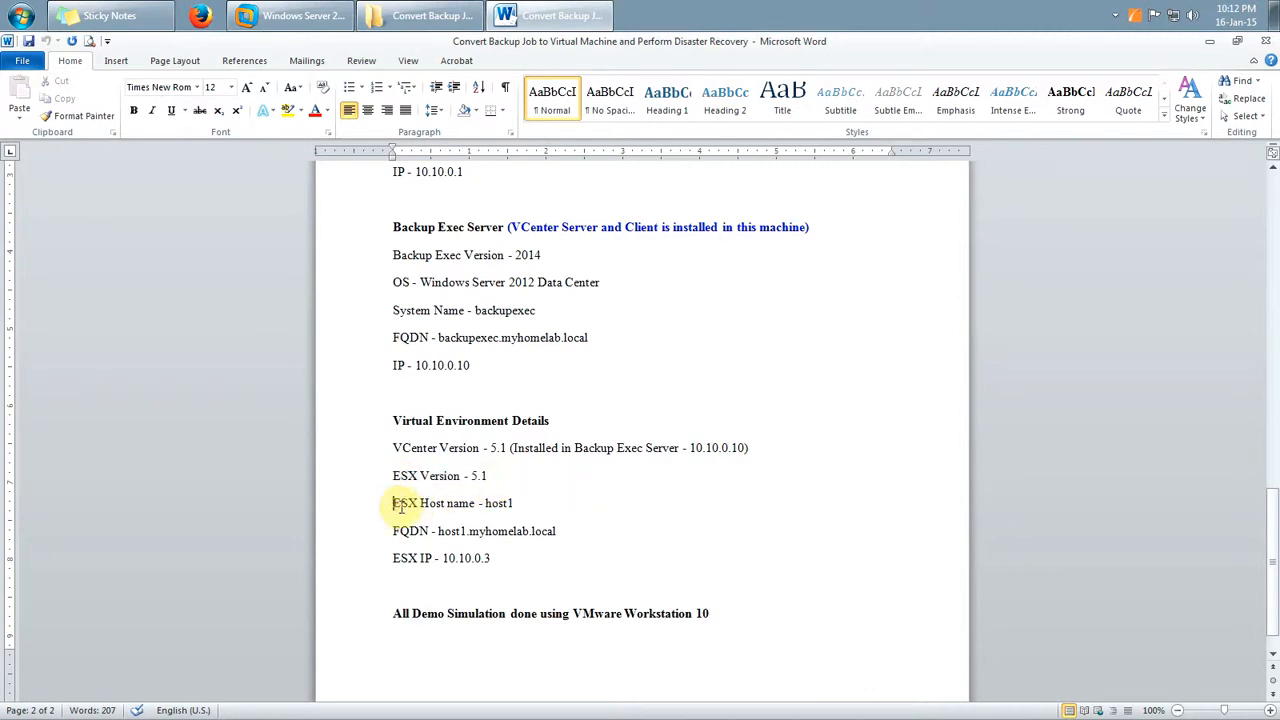
drag(393, 505, 519, 504)
click(560, 505)
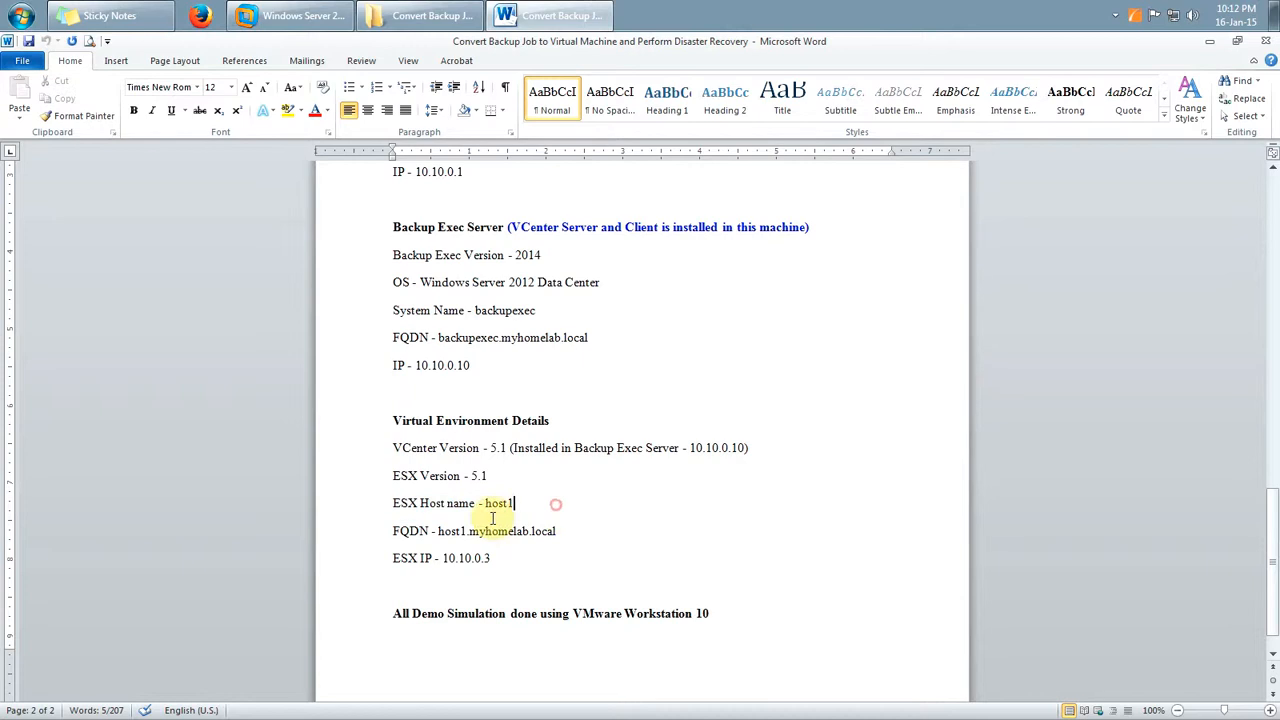
Highlight the ESX host's FQDN and IP lines under Virtual Environment Details to read them.
drag(389, 533, 560, 530)
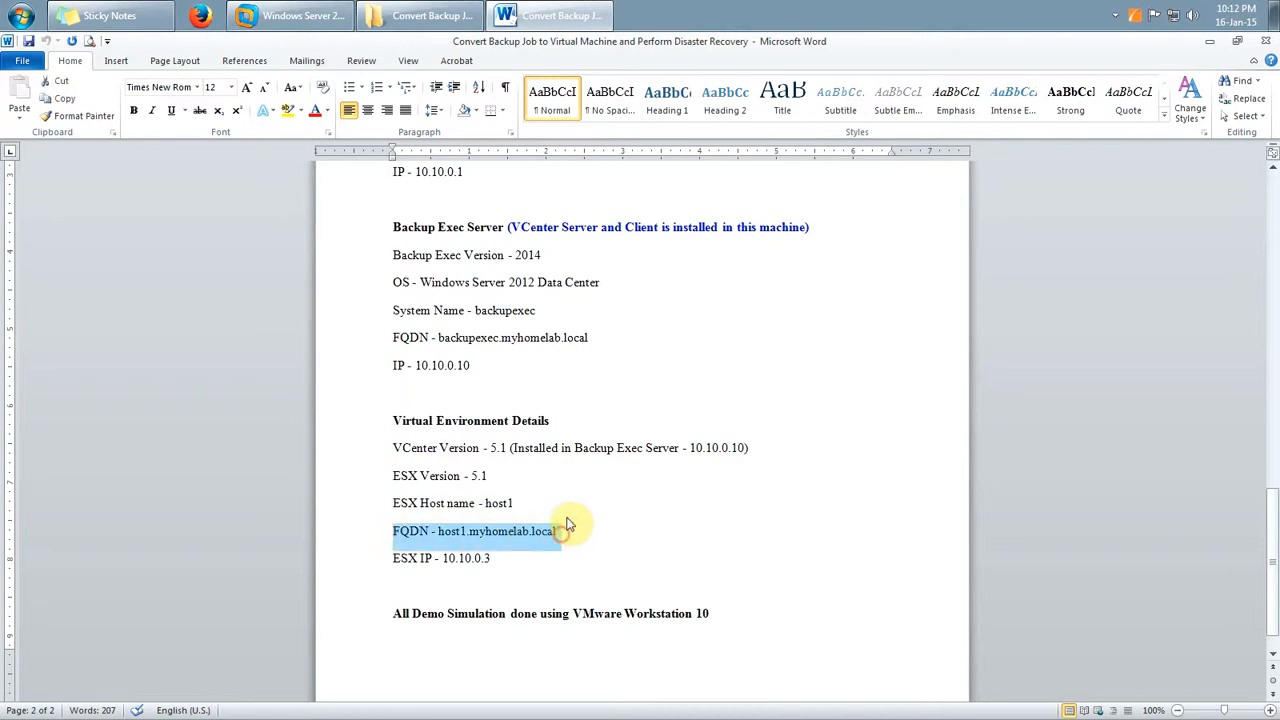
click(524, 488)
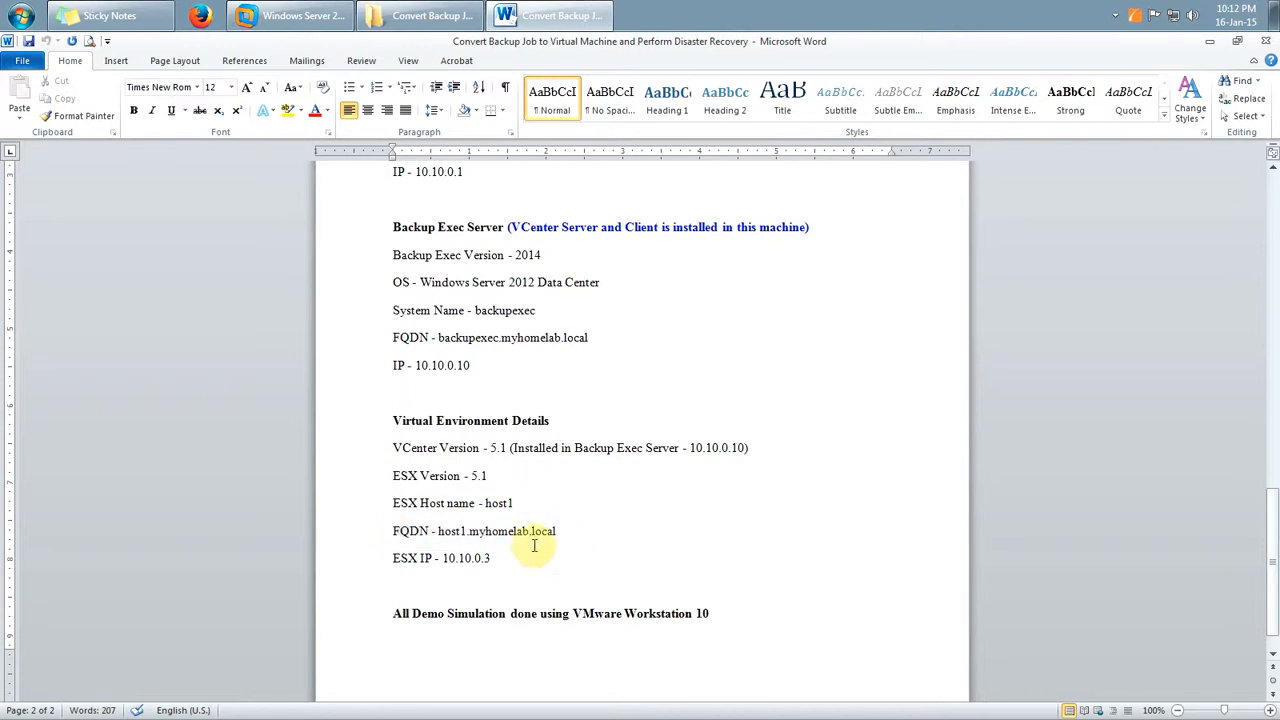
drag(493, 558, 383, 559)
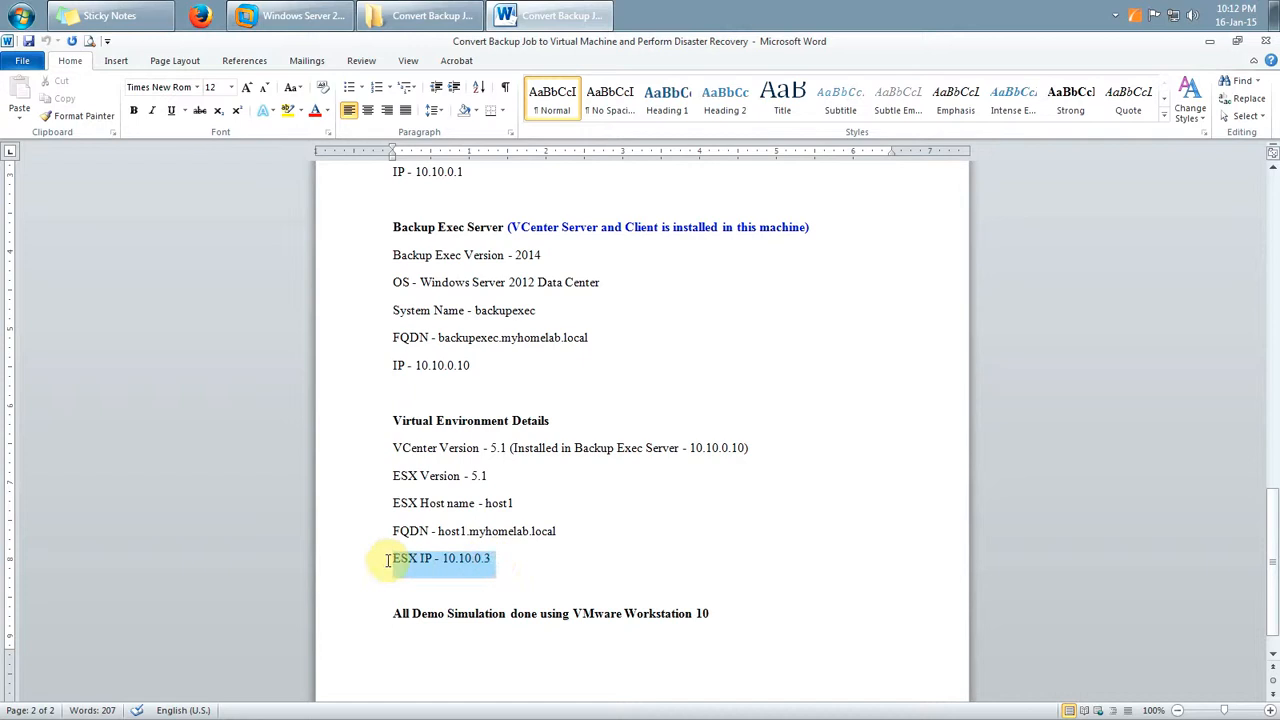
click(519, 578)
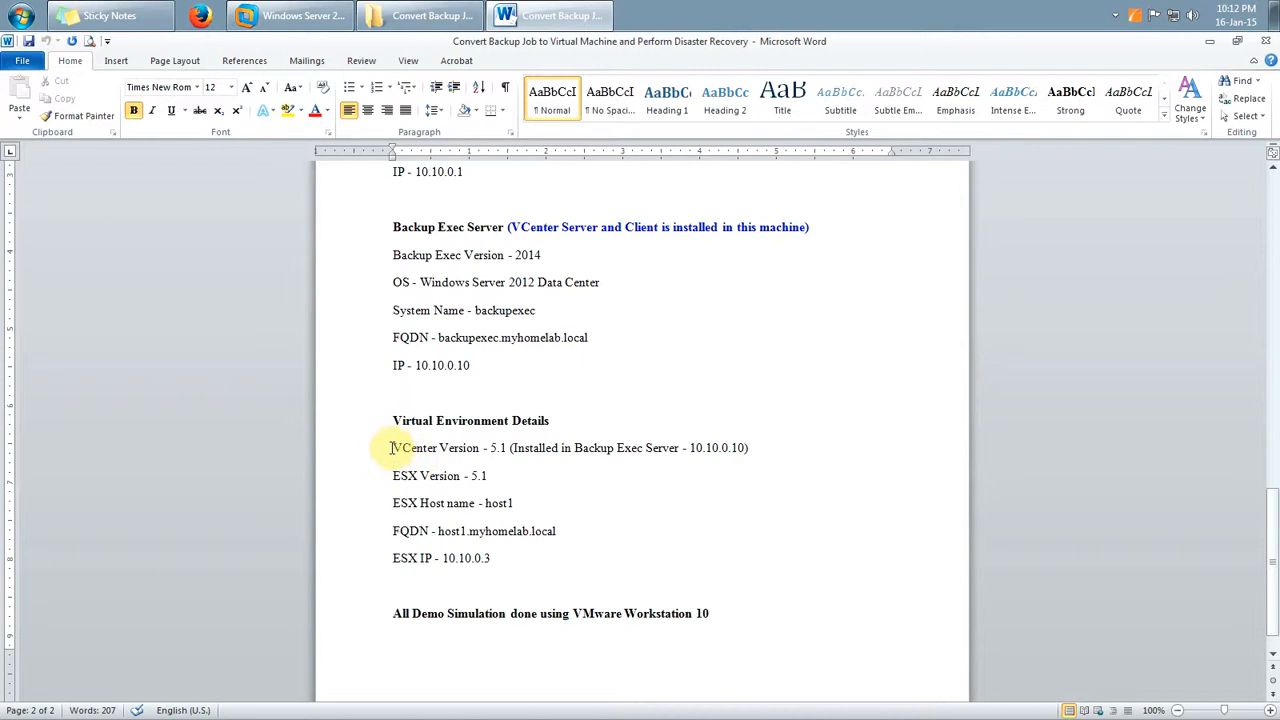
Trace where VCenter is installed by highlighting its entry, the note in the Backup Exec Server heading and that server's IP.
drag(392, 449, 437, 455)
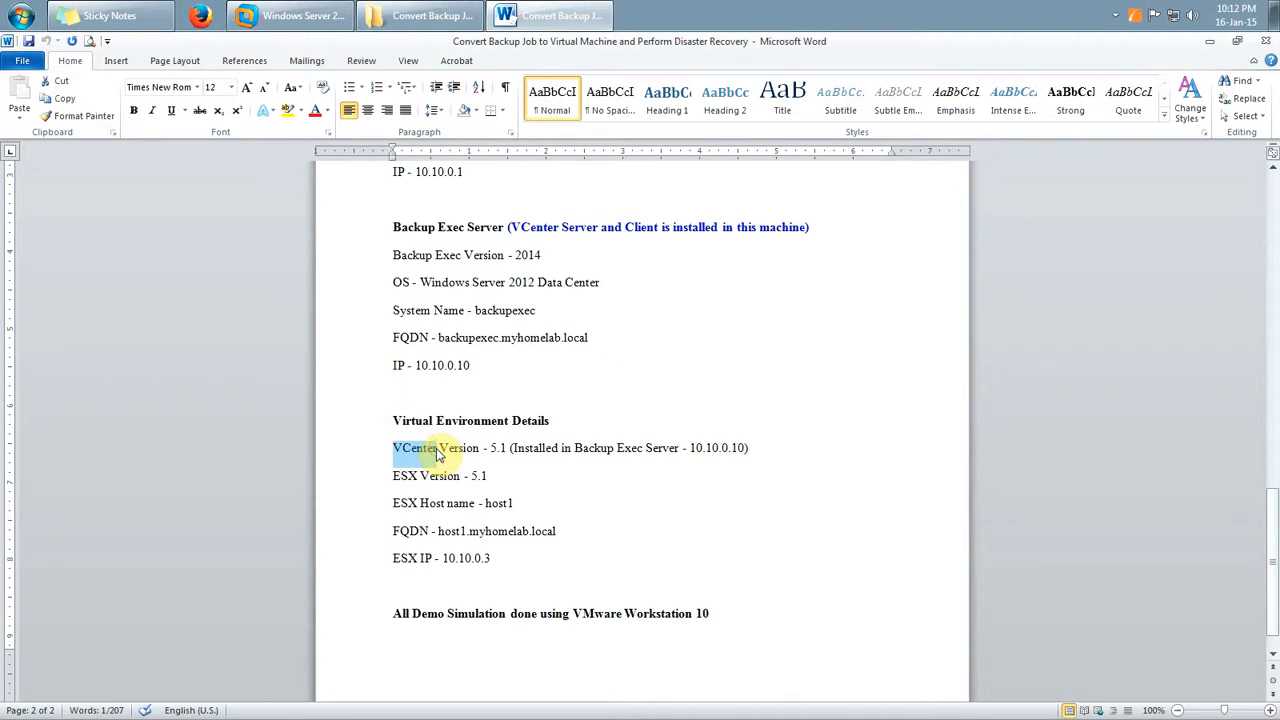
click(543, 491)
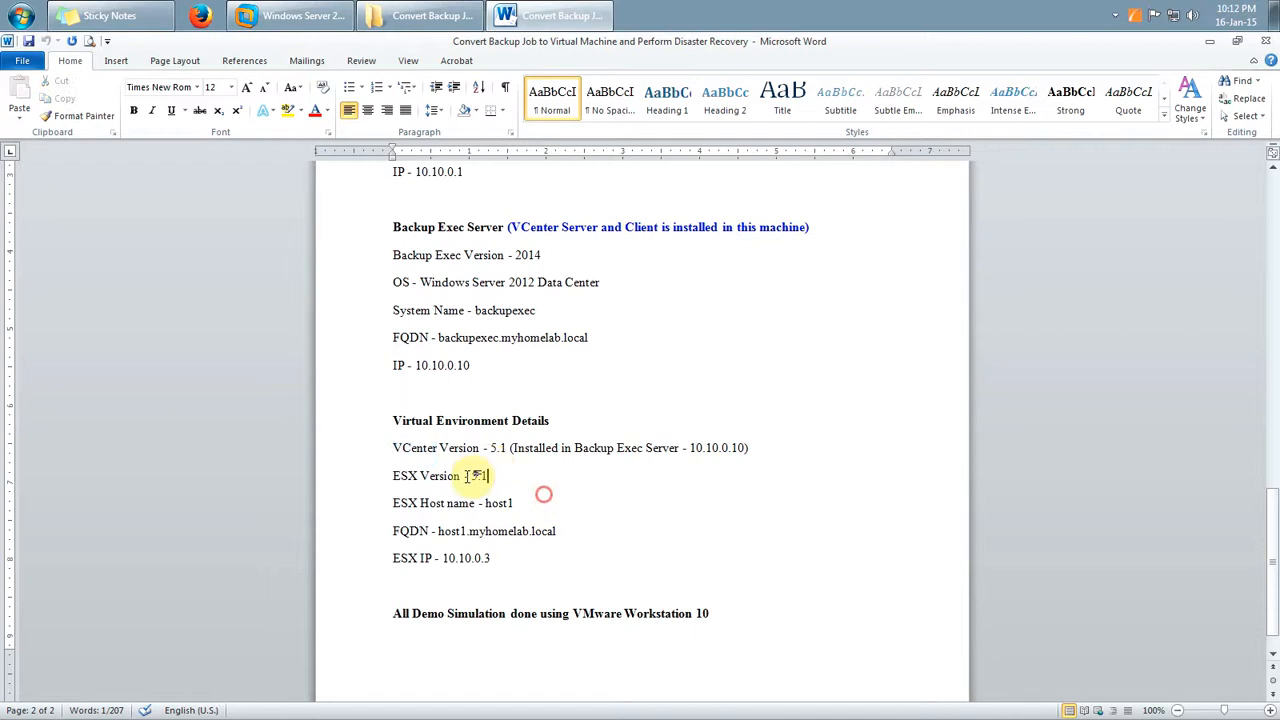
scroll(388, 453, up, 3)
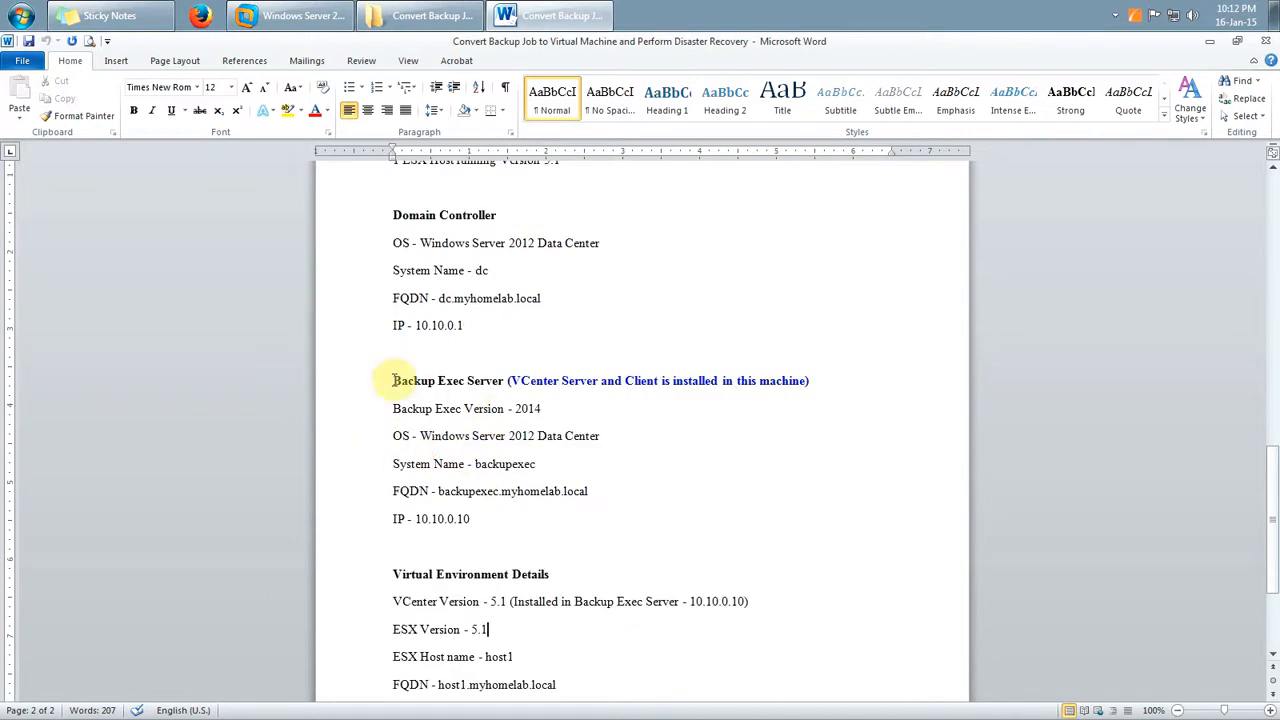
drag(388, 380, 490, 380)
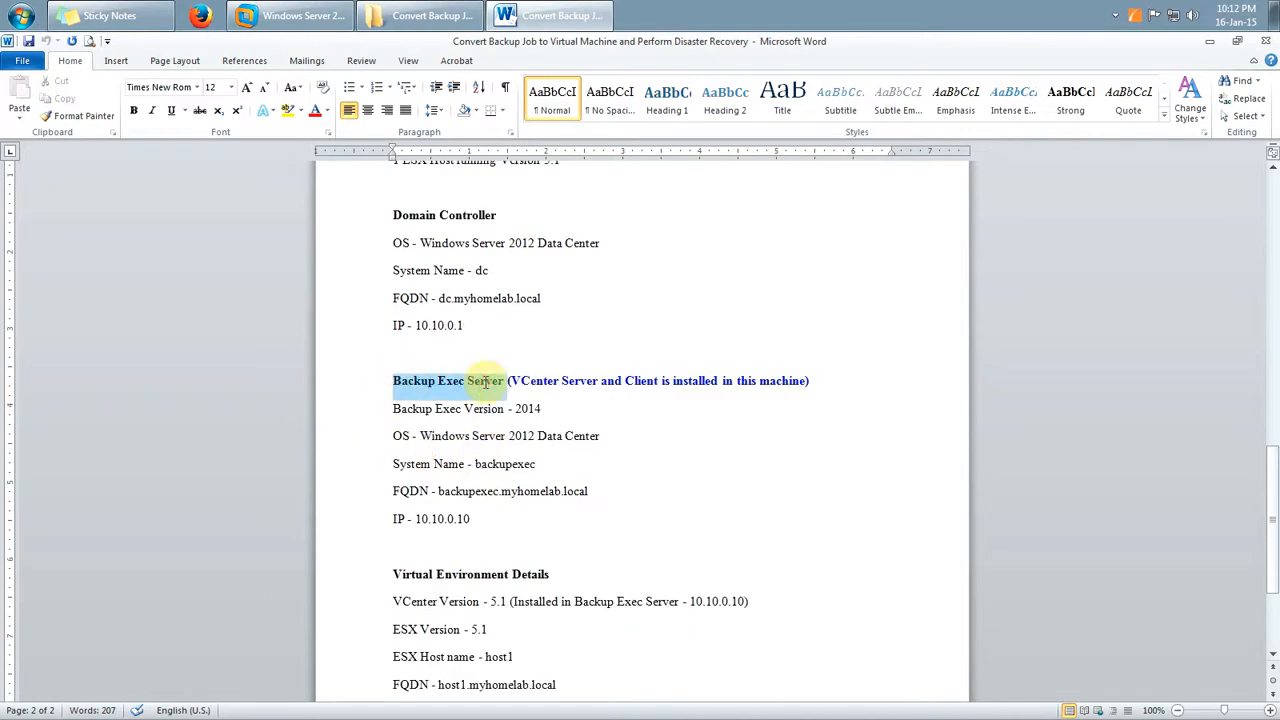
click(646, 412)
drag(508, 381, 735, 381)
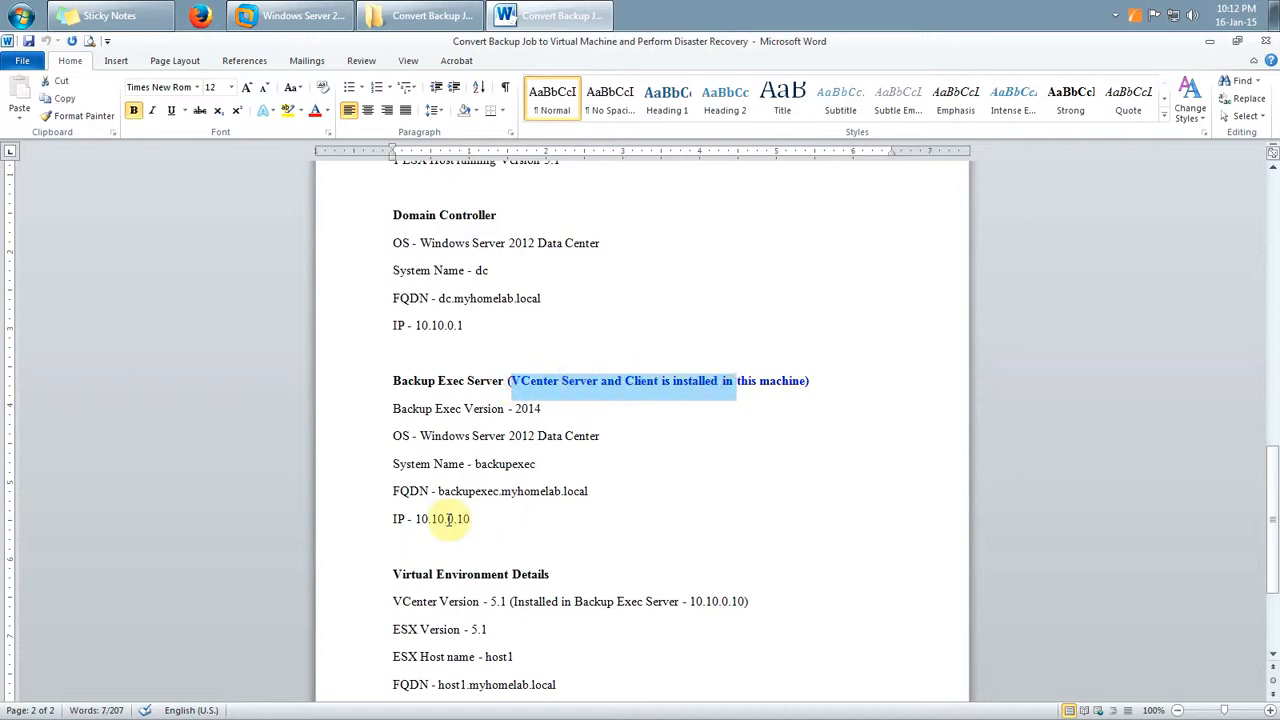
drag(416, 519, 488, 520)
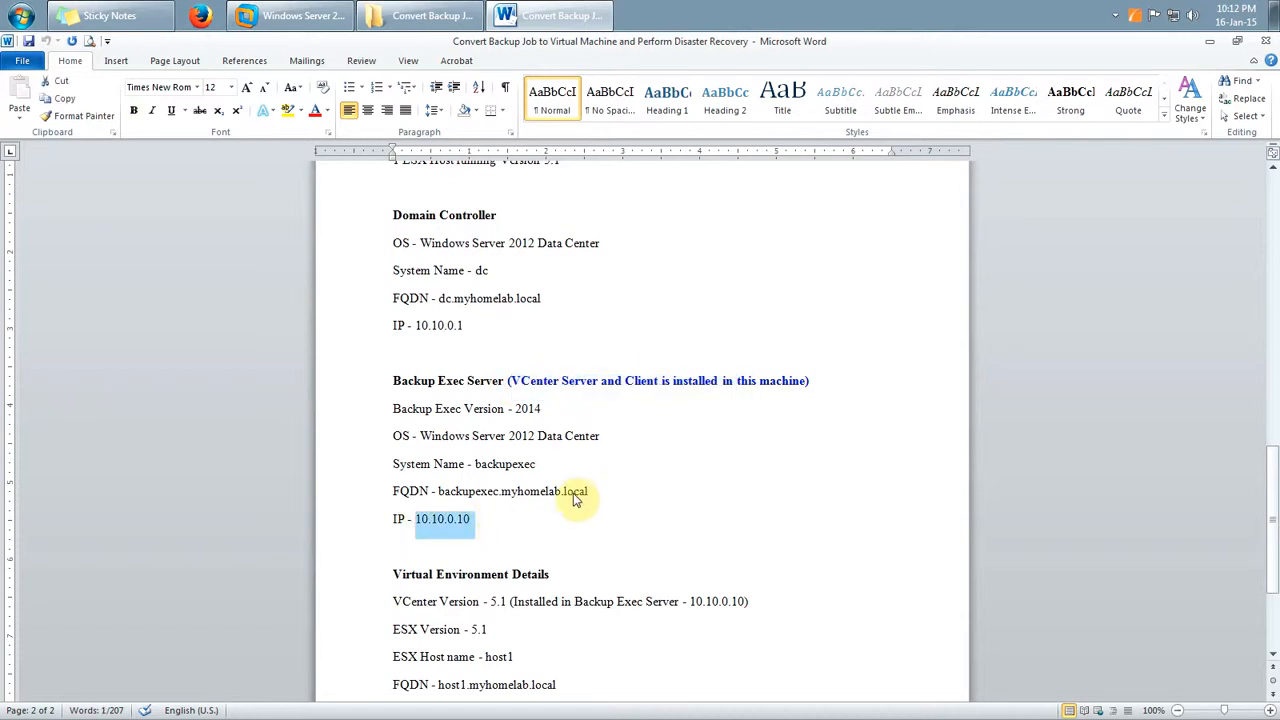
Return to the Virtual Environment Details and read the VCenter version line with its installation note.
scroll(578, 492, down, 1)
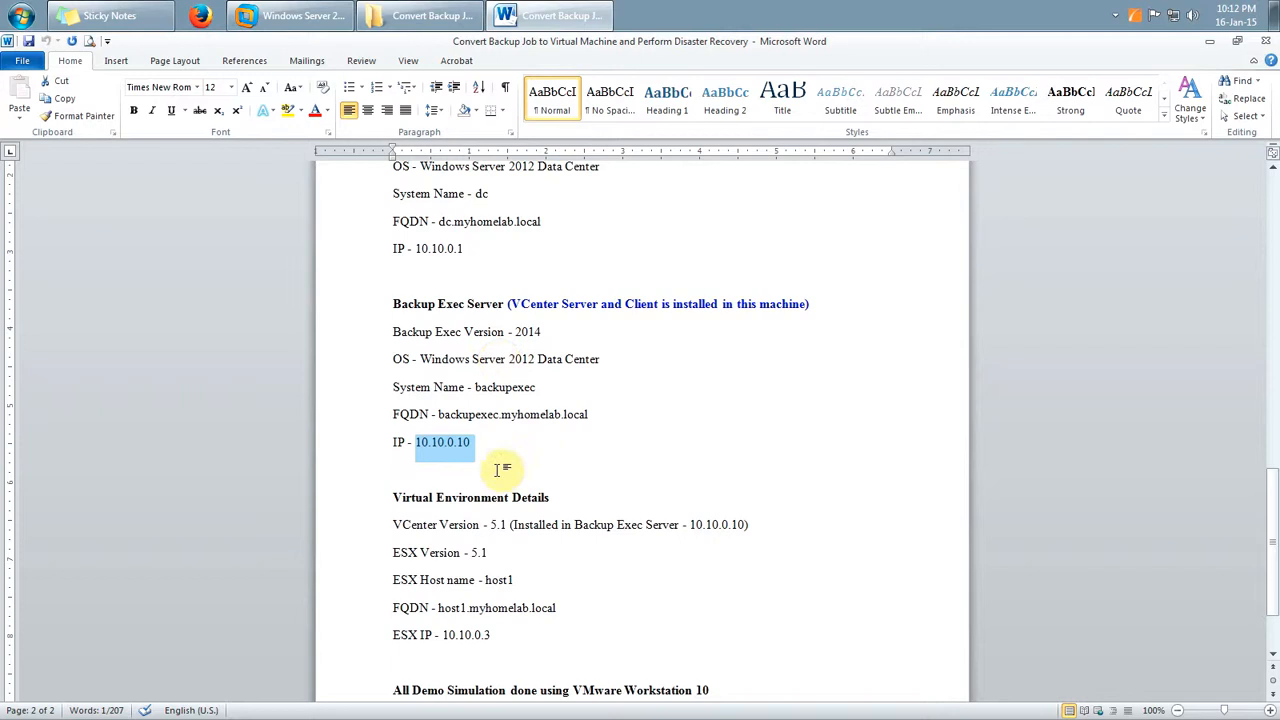
drag(407, 524, 510, 525)
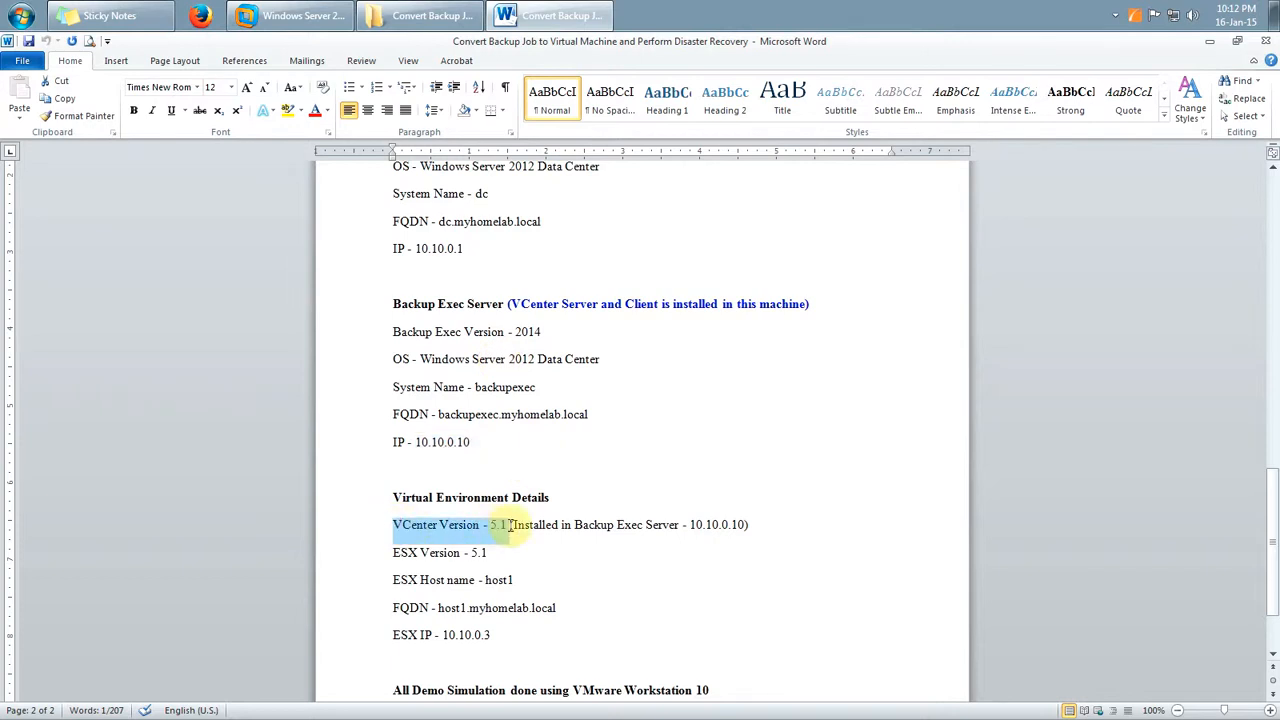
click(513, 529)
click(513, 529)
Skim the lab details once more and highlight the virtualization product named in the closing demo simulation line.
scroll(600, 520, down, 2)
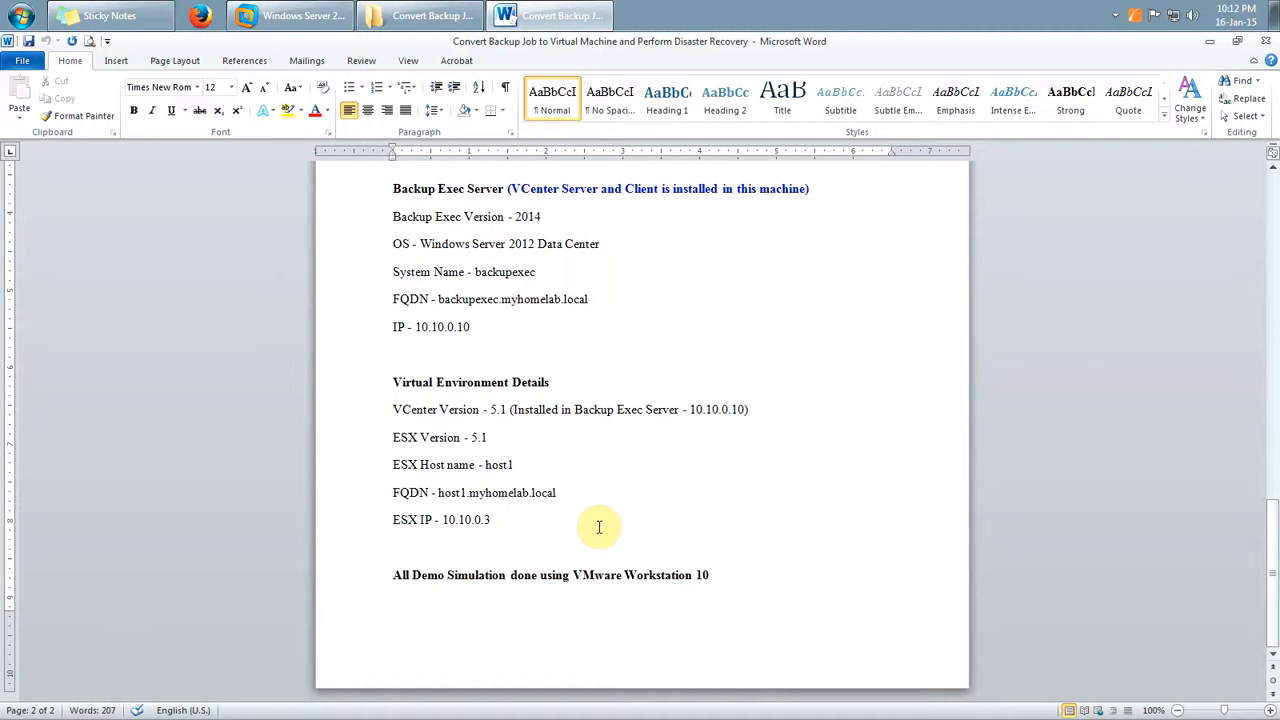
scroll(600, 525, up, 7)
scroll(614, 523, down, 7)
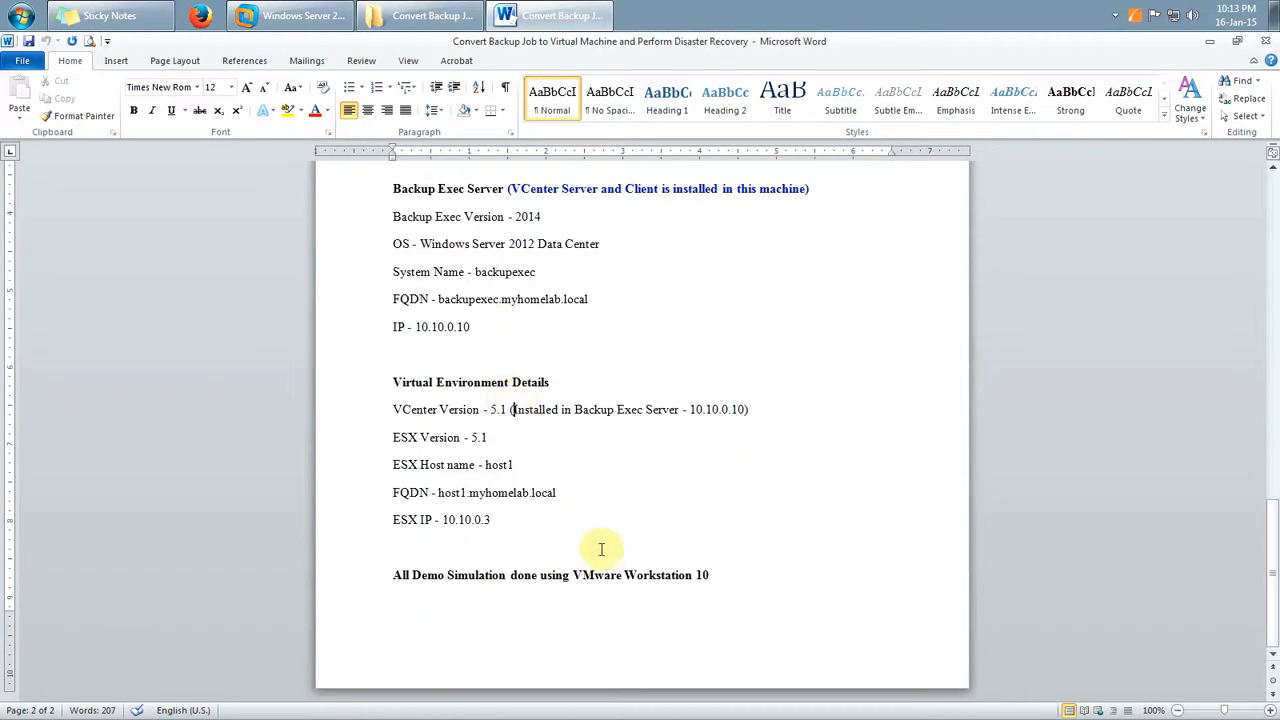
drag(573, 576, 707, 576)
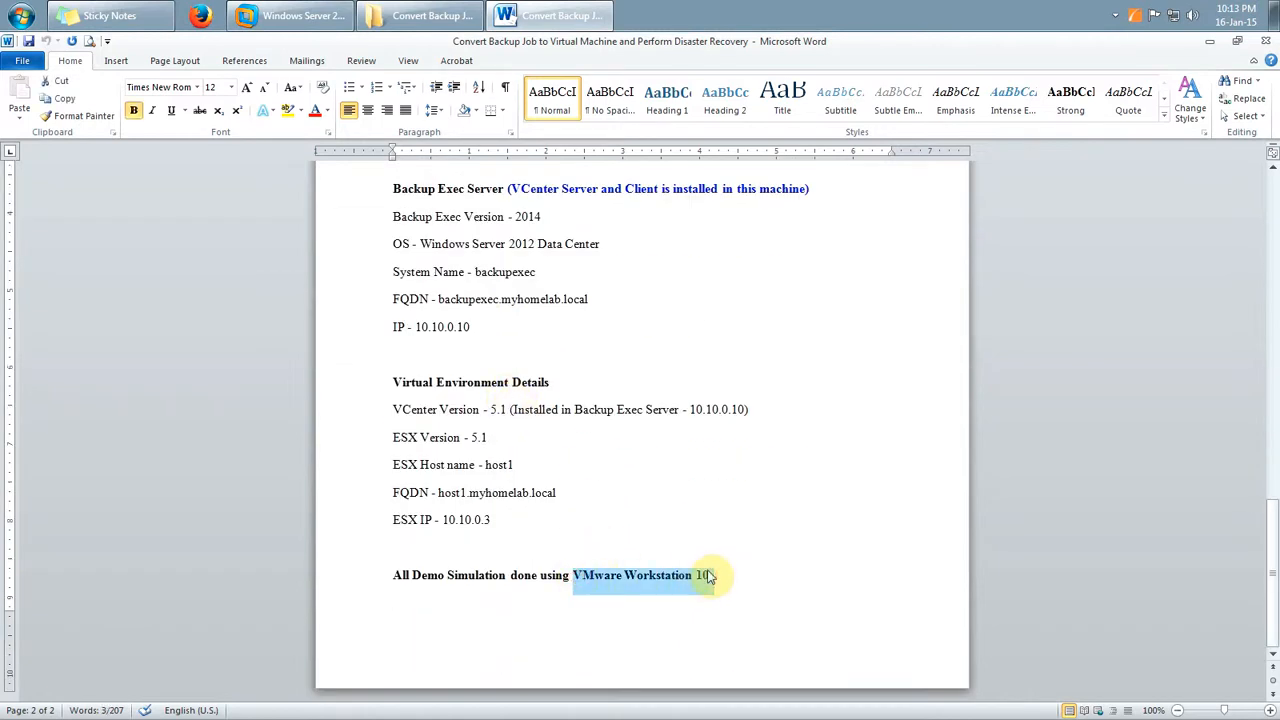
Minimize the document, switch to VMware Workstation and dismiss the server error on the Backup Exec server.
click(555, 16)
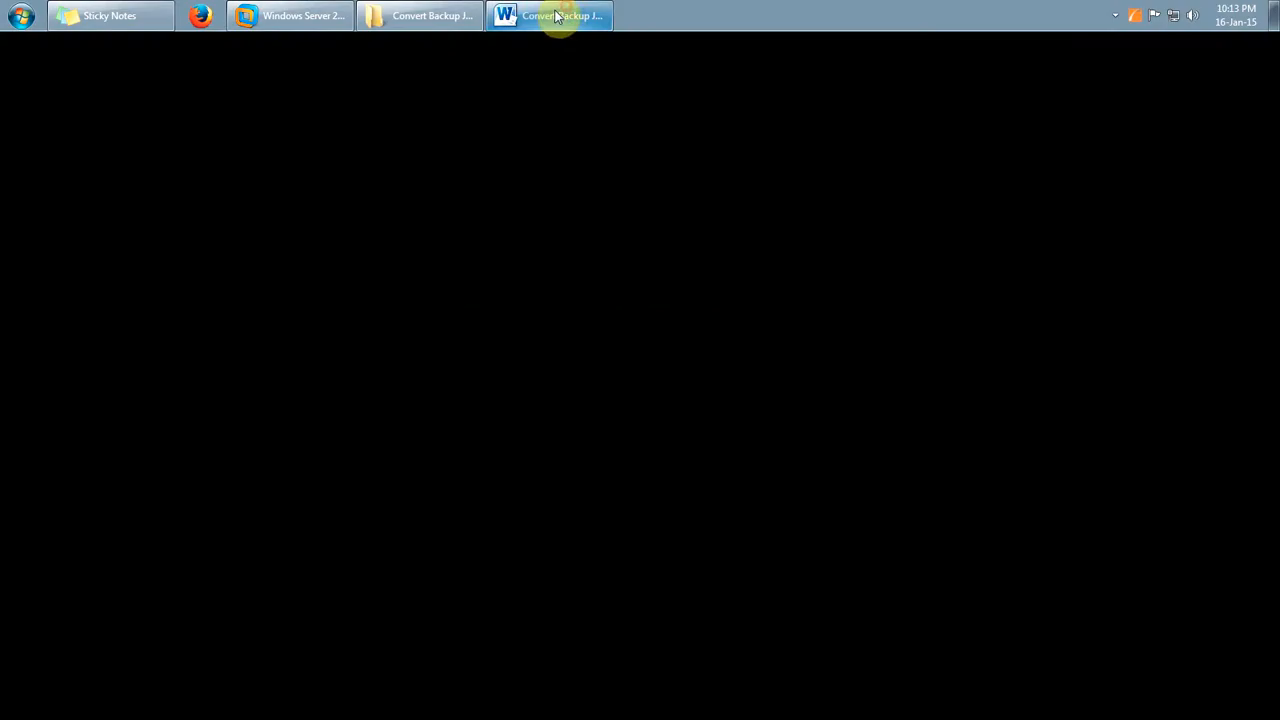
click(290, 16)
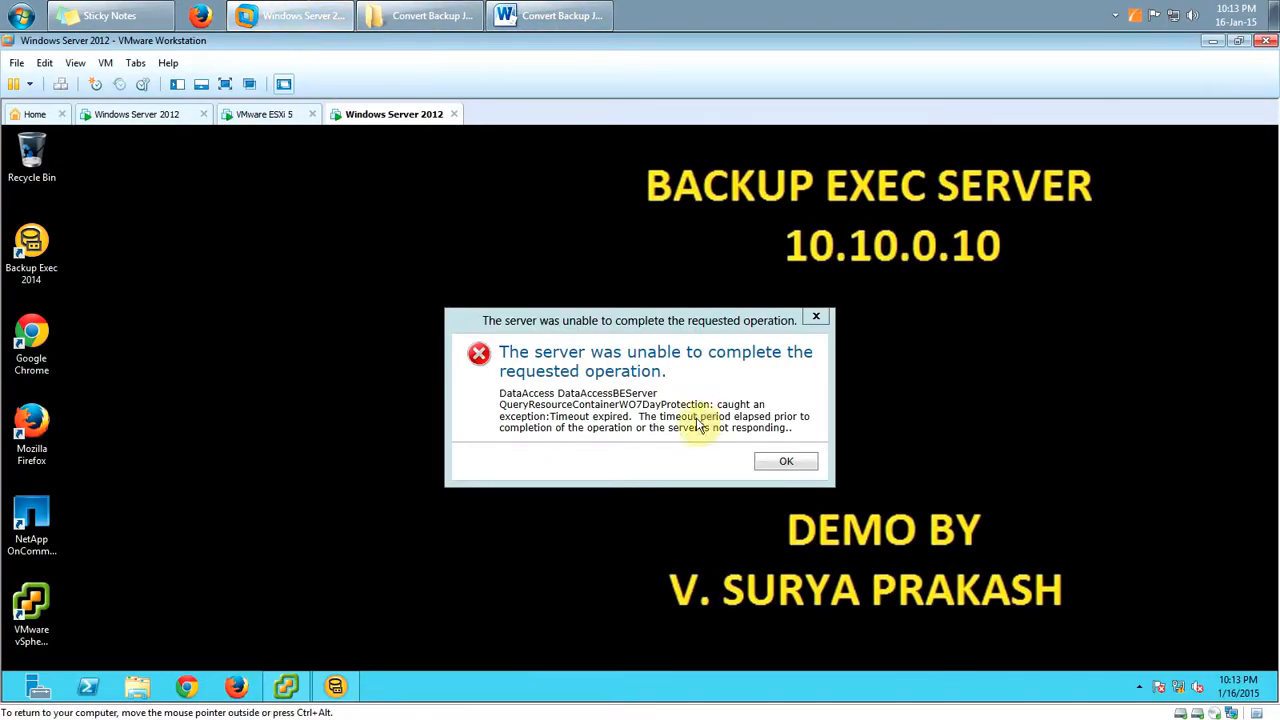
click(780, 466)
On the domain controller virtual machine, check the computer name and domain in the System window, then minimize it.
click(160, 115)
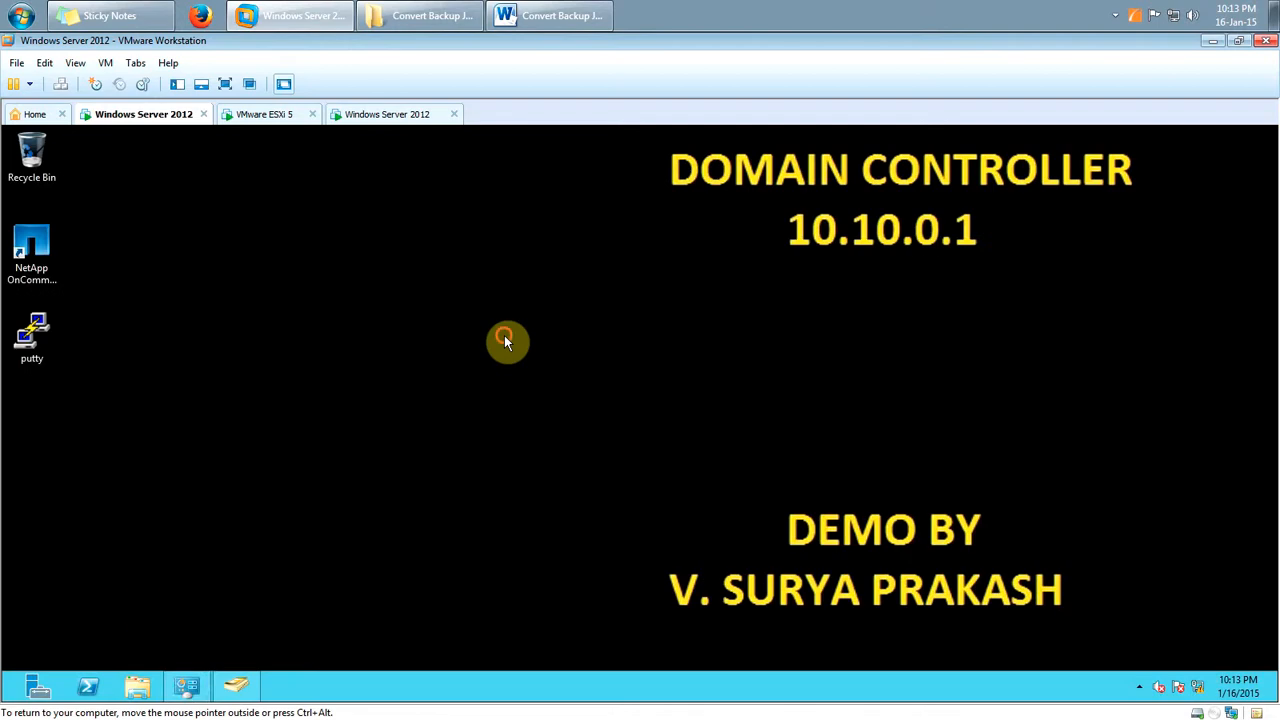
click(187, 686)
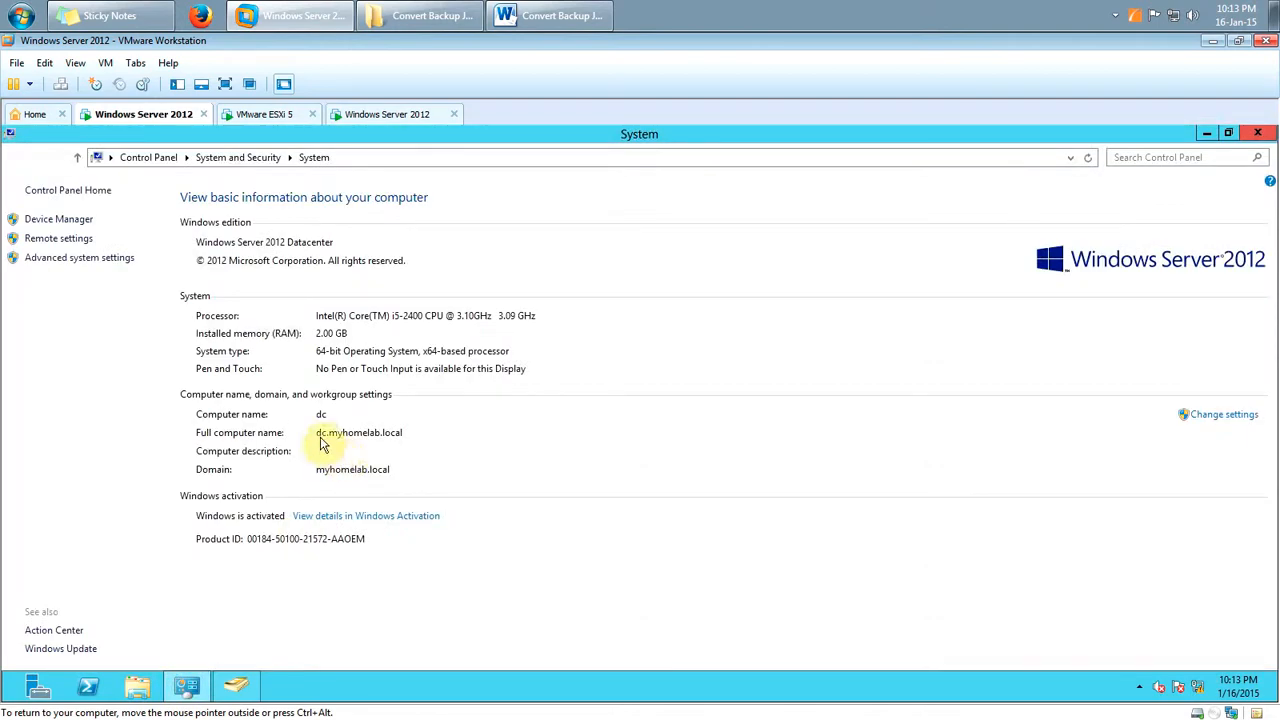
click(187, 686)
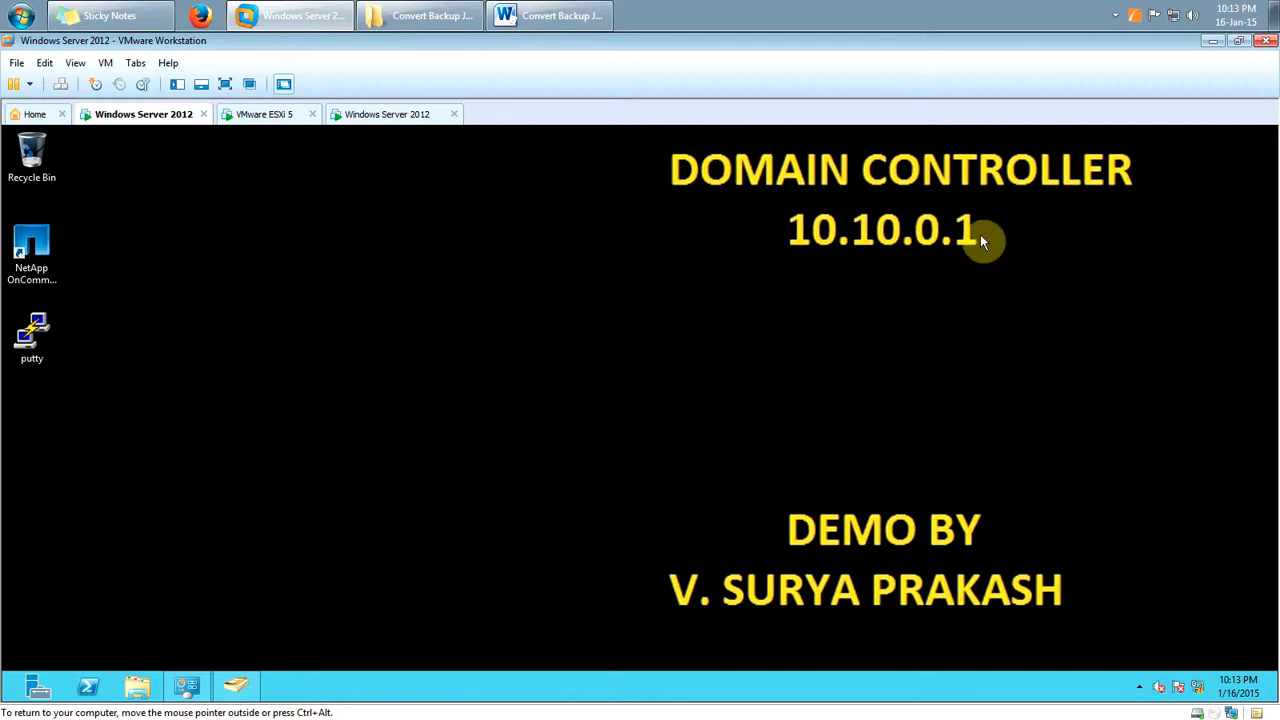
View the domain's users in Active Directory Users and Computers, then inspect the VMware ESXi 5 console.
click(236, 686)
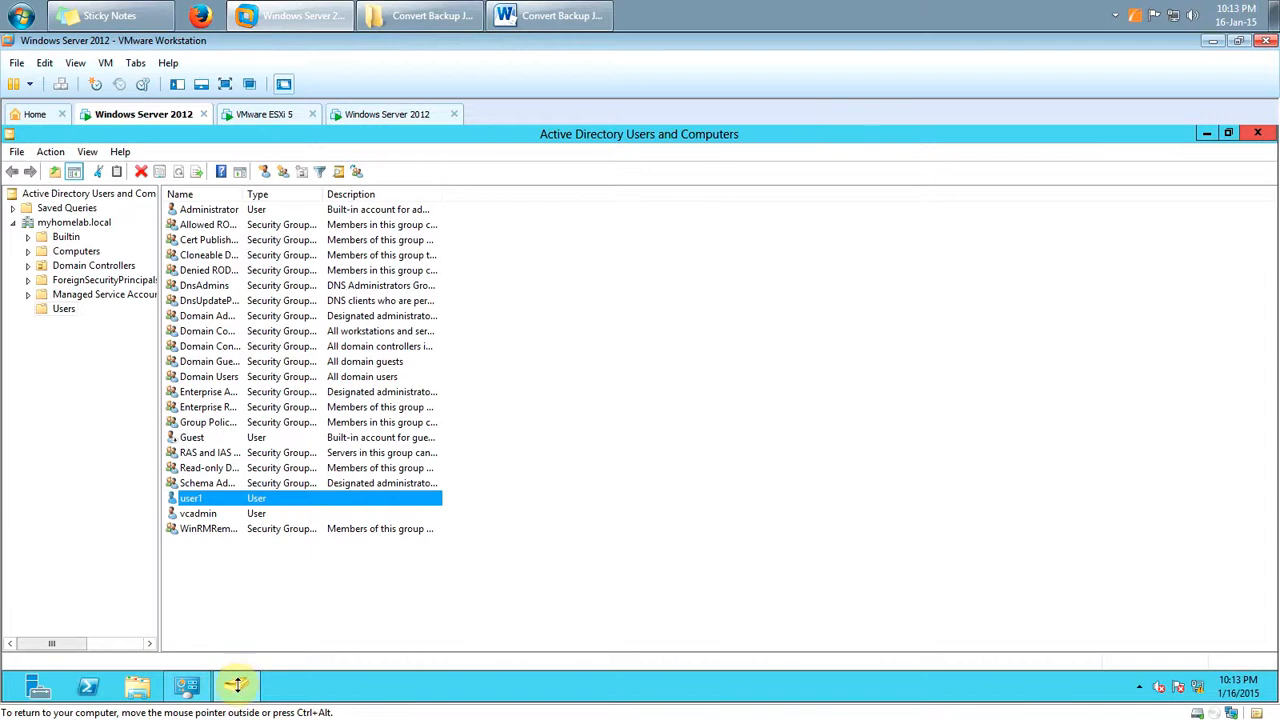
click(236, 686)
click(265, 116)
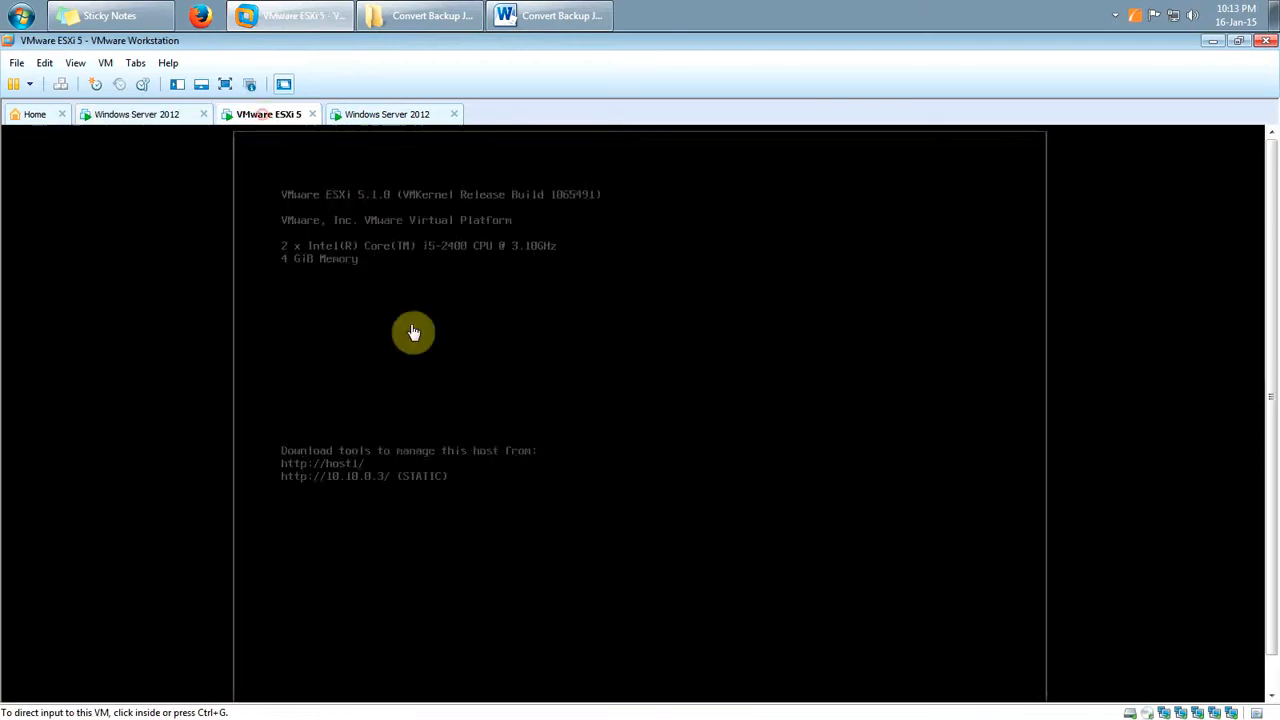
On the Backup Exec server virtual machine, check the computer name and domain in the System window, then minimize the open windows.
click(425, 115)
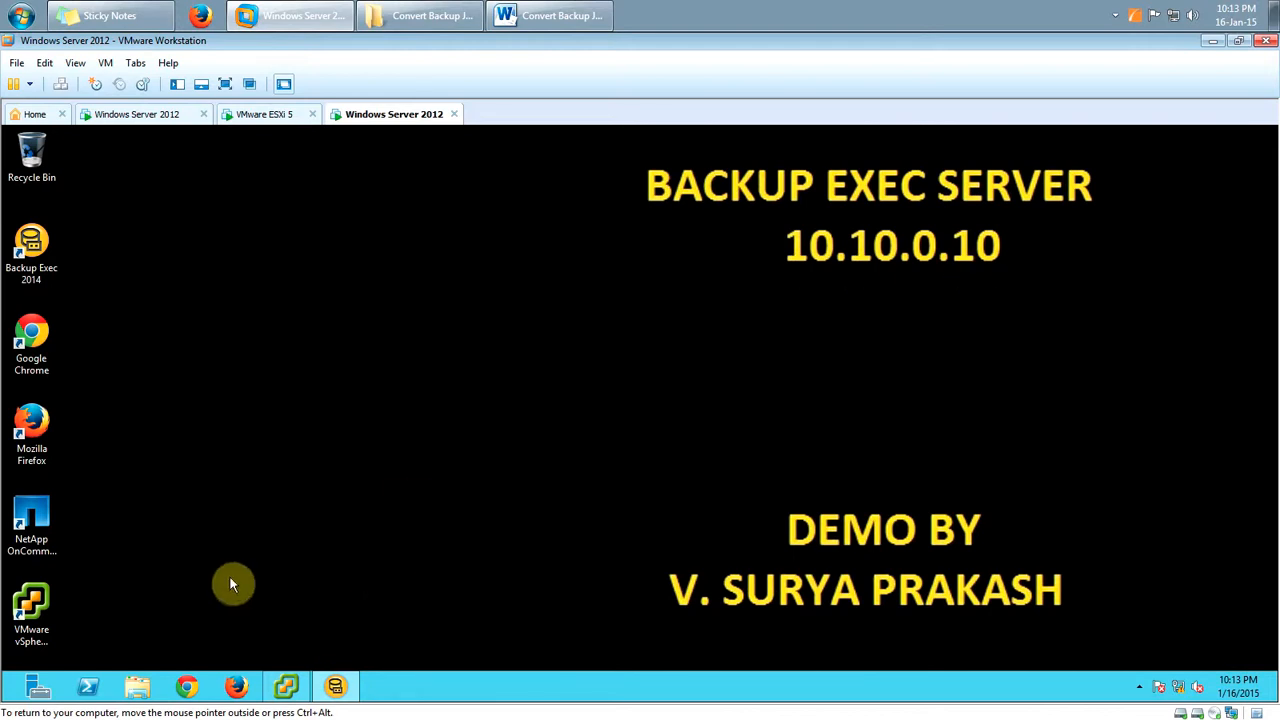
click(137, 686)
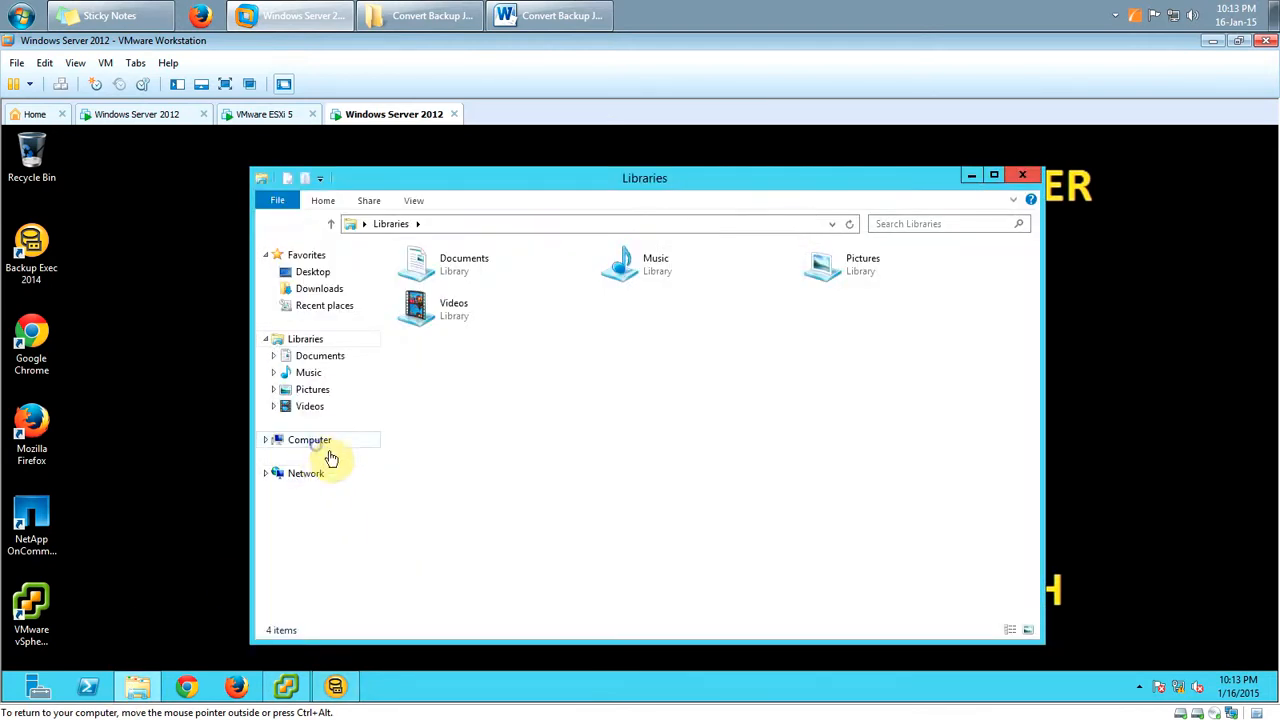
right_click(292, 441)
click(368, 628)
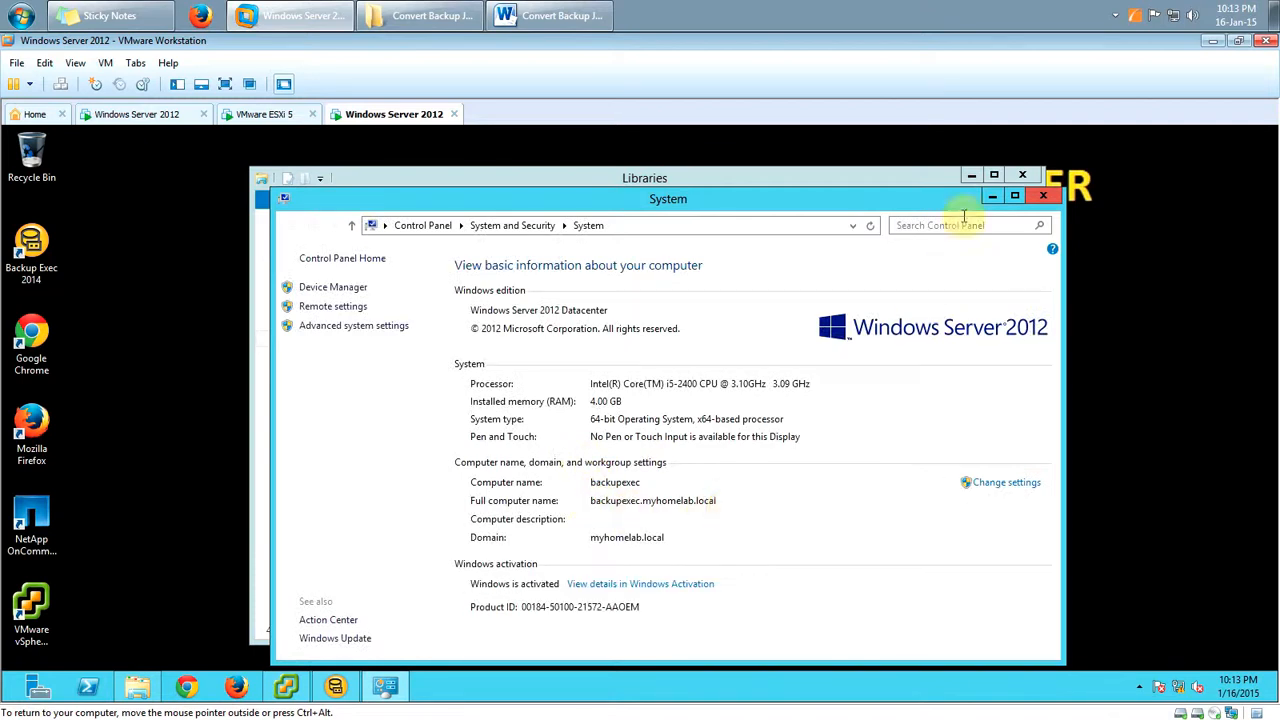
click(991, 196)
click(970, 175)
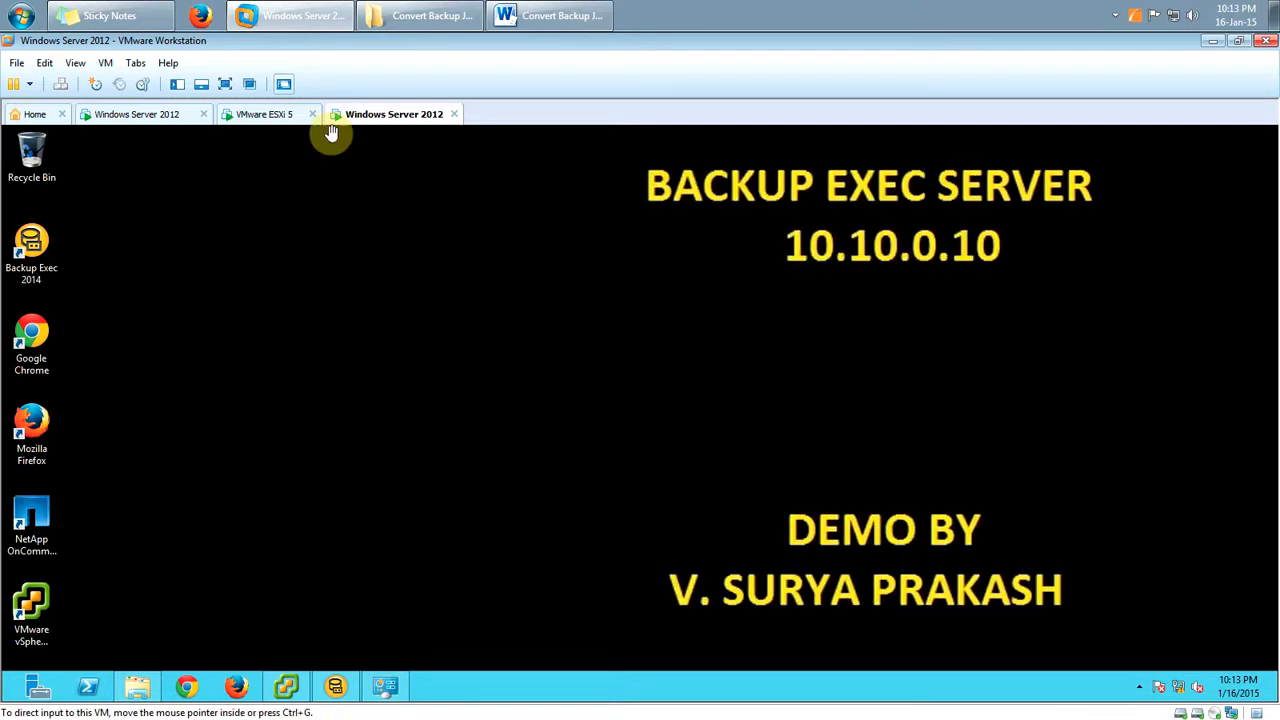
Recheck the ESXi host console, then return to the lab document in Word and review its demo coverage list.
click(259, 117)
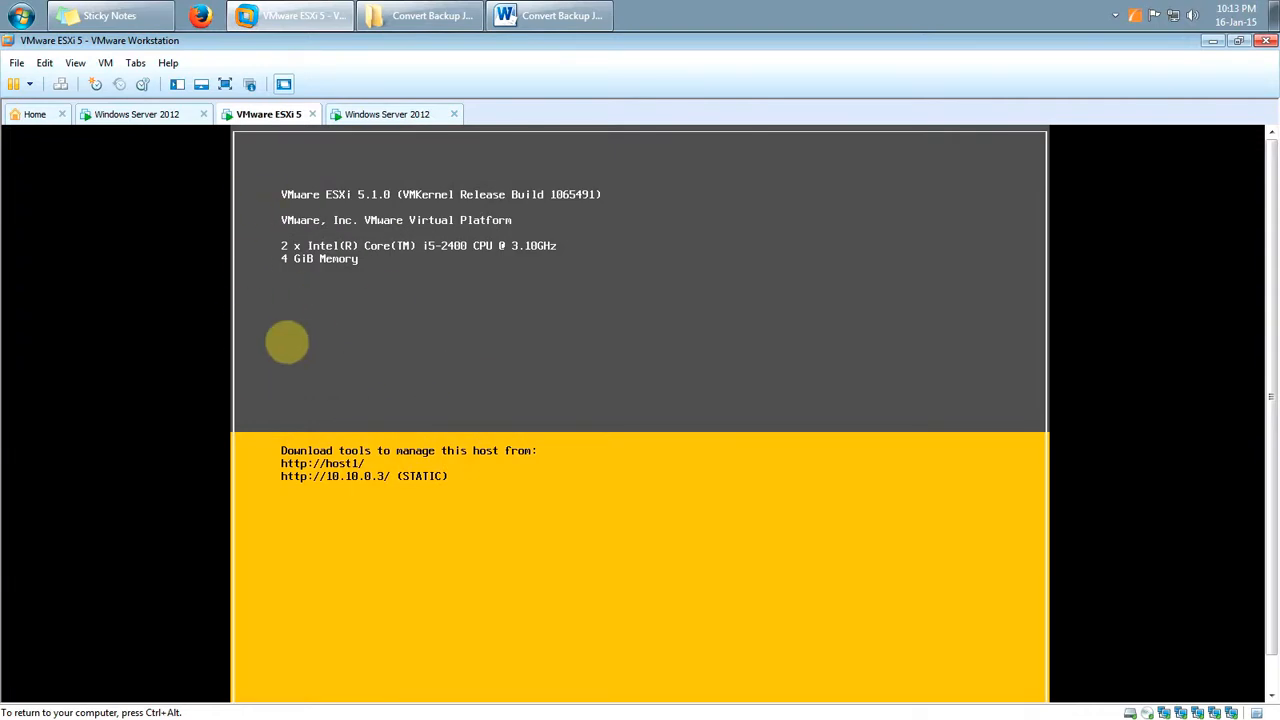
click(384, 114)
click(548, 15)
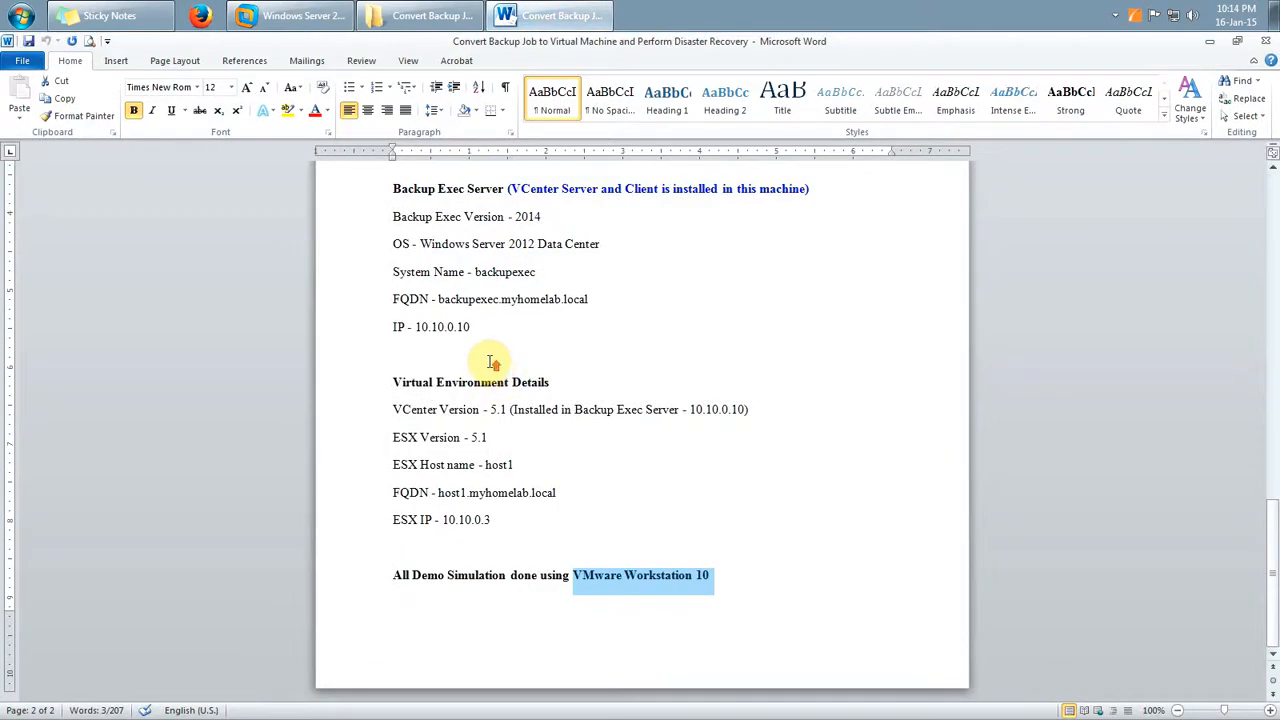
scroll(486, 366, up, 7)
scroll(497, 397, down, 3)
scroll(500, 391, up, 12)
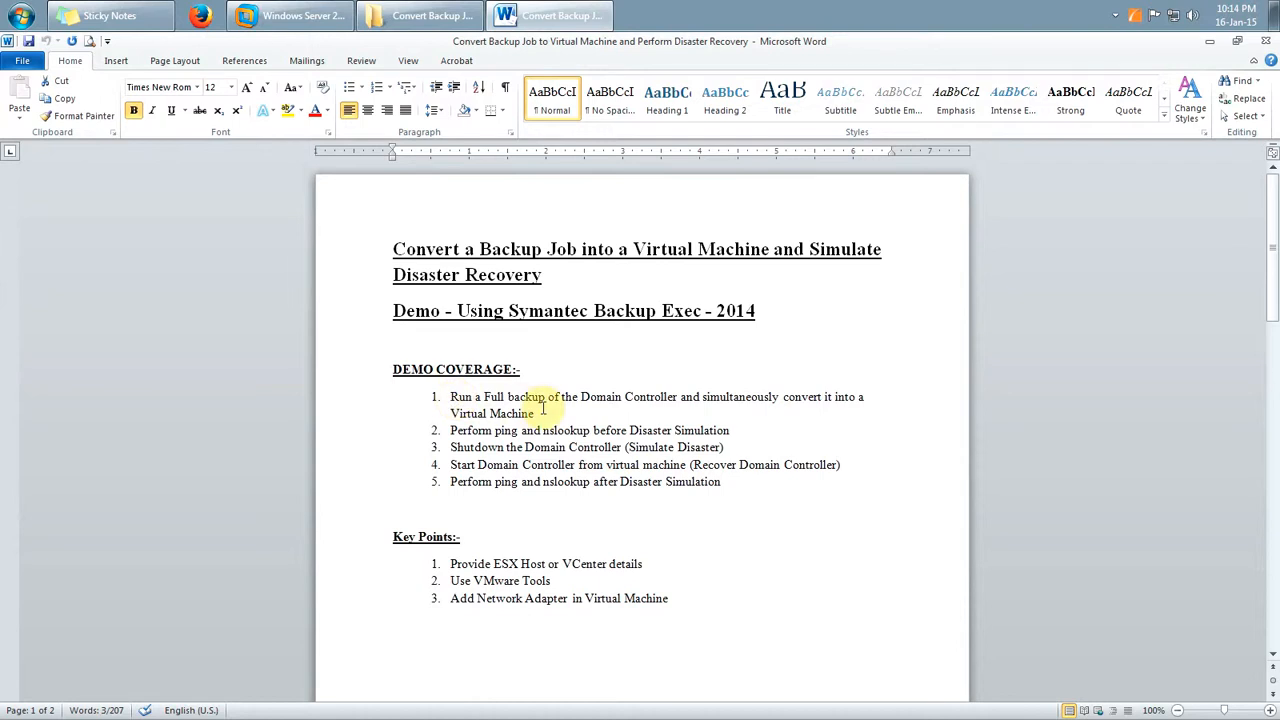
Minimize the lab document and bring up Backup Exec 2014 on the Backup Exec server virtual machine.
click(585, 16)
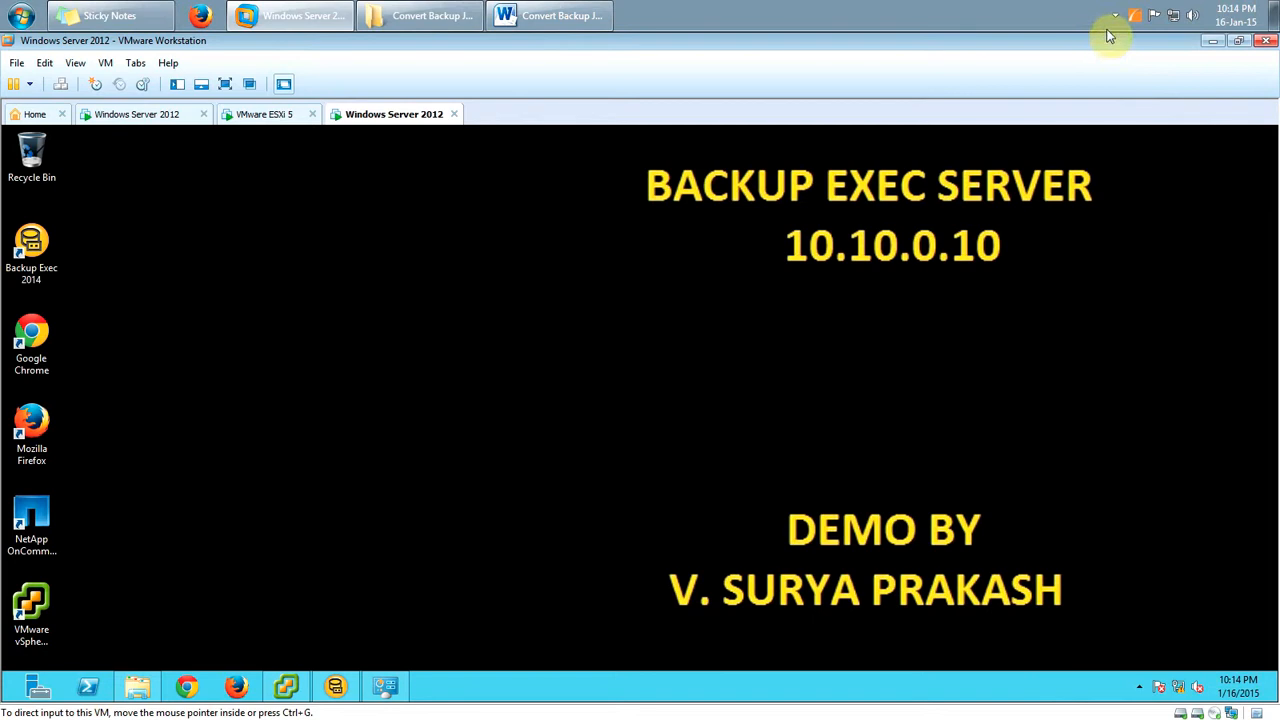
click(335, 686)
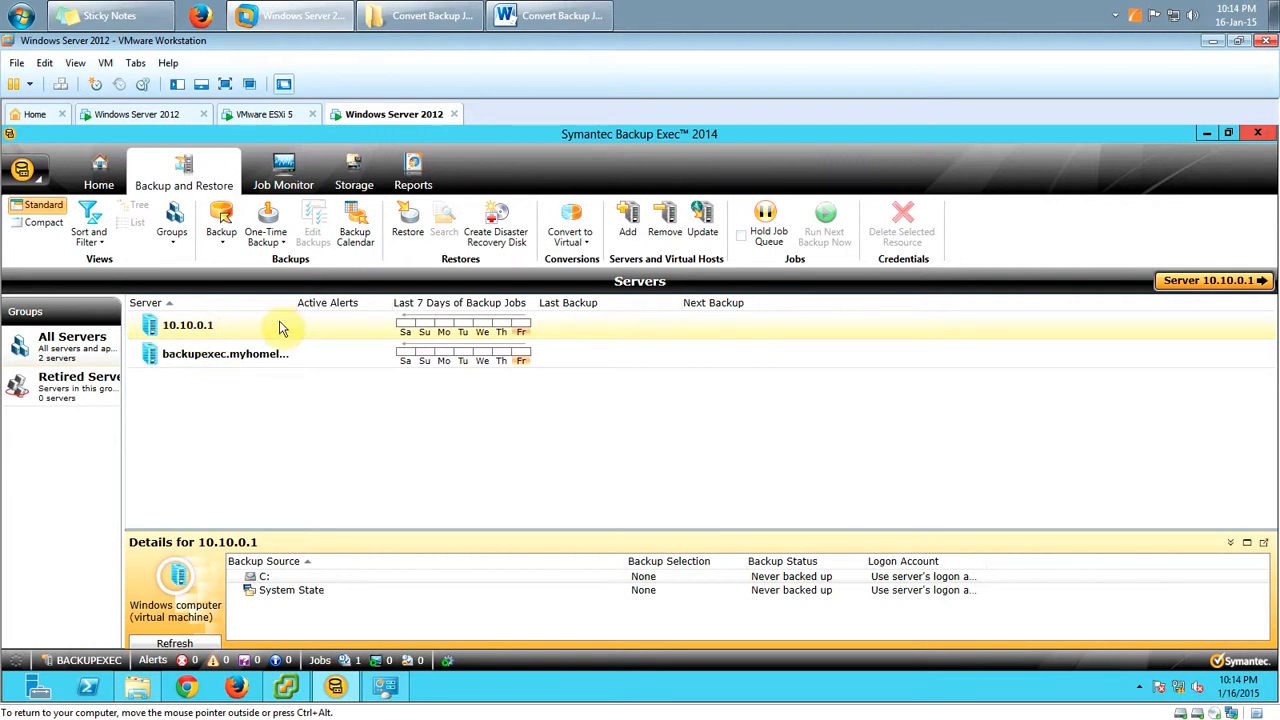
click(301, 464)
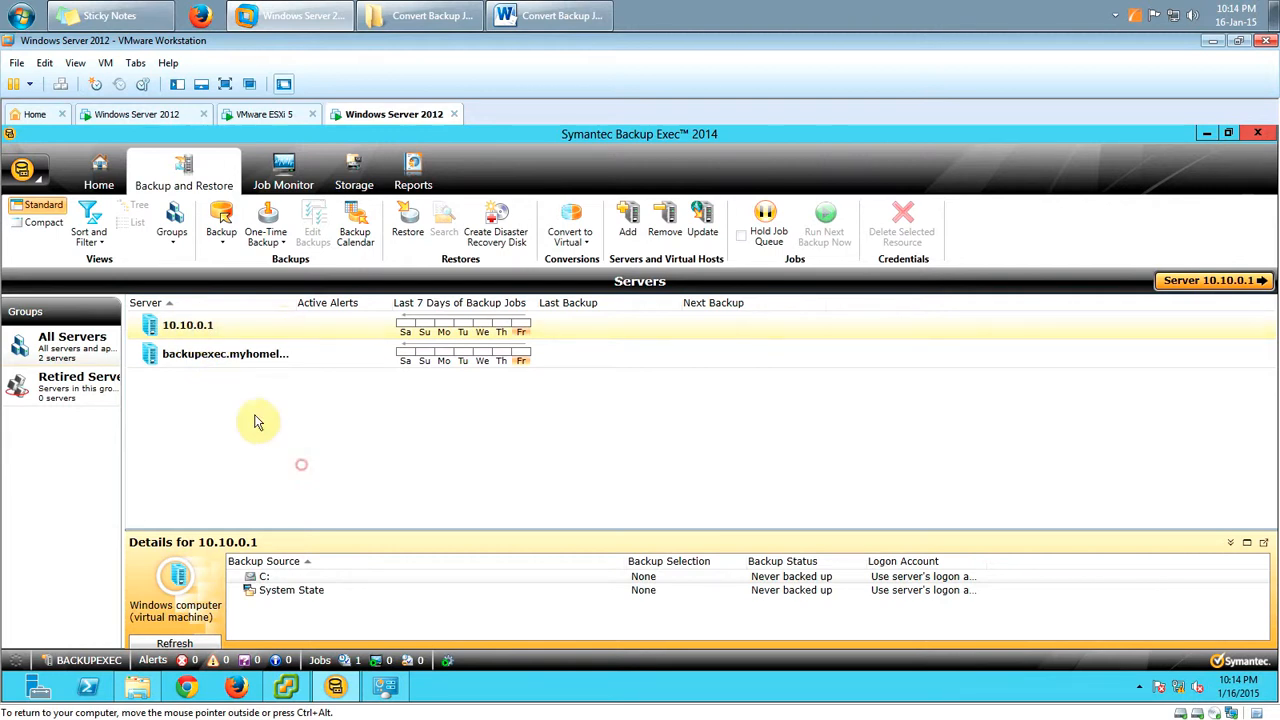
click(432, 426)
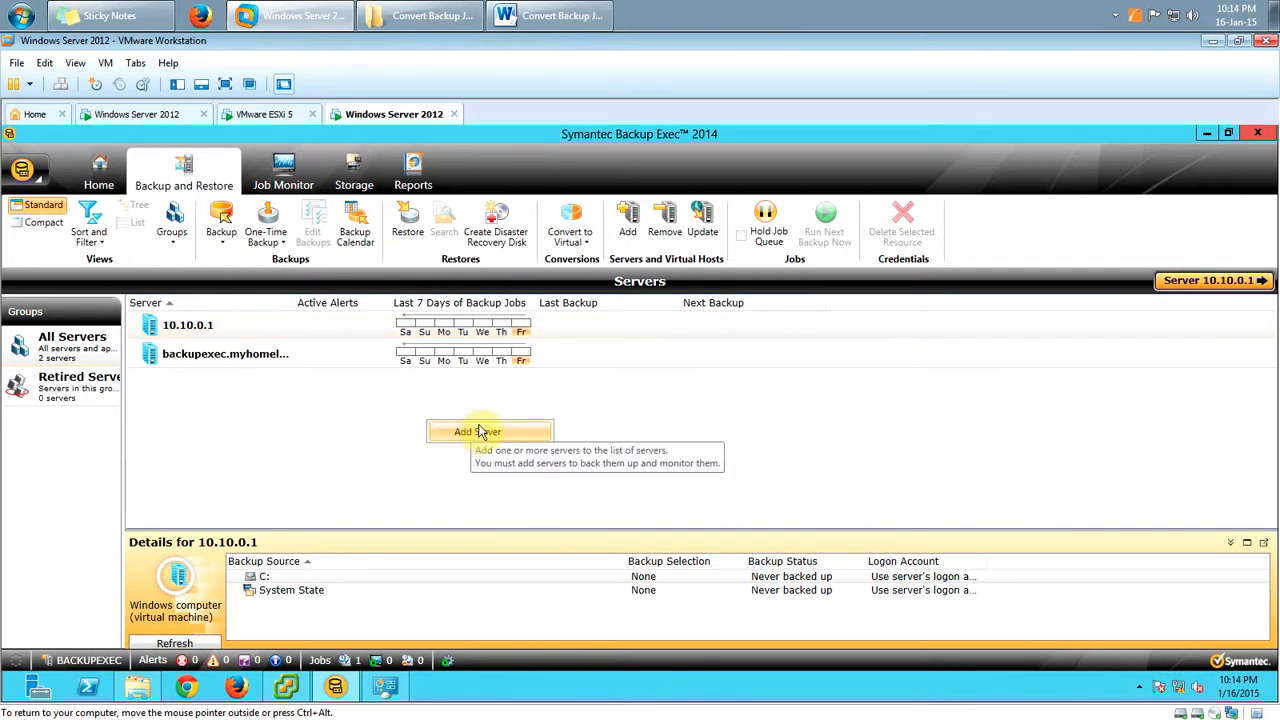
click(579, 409)
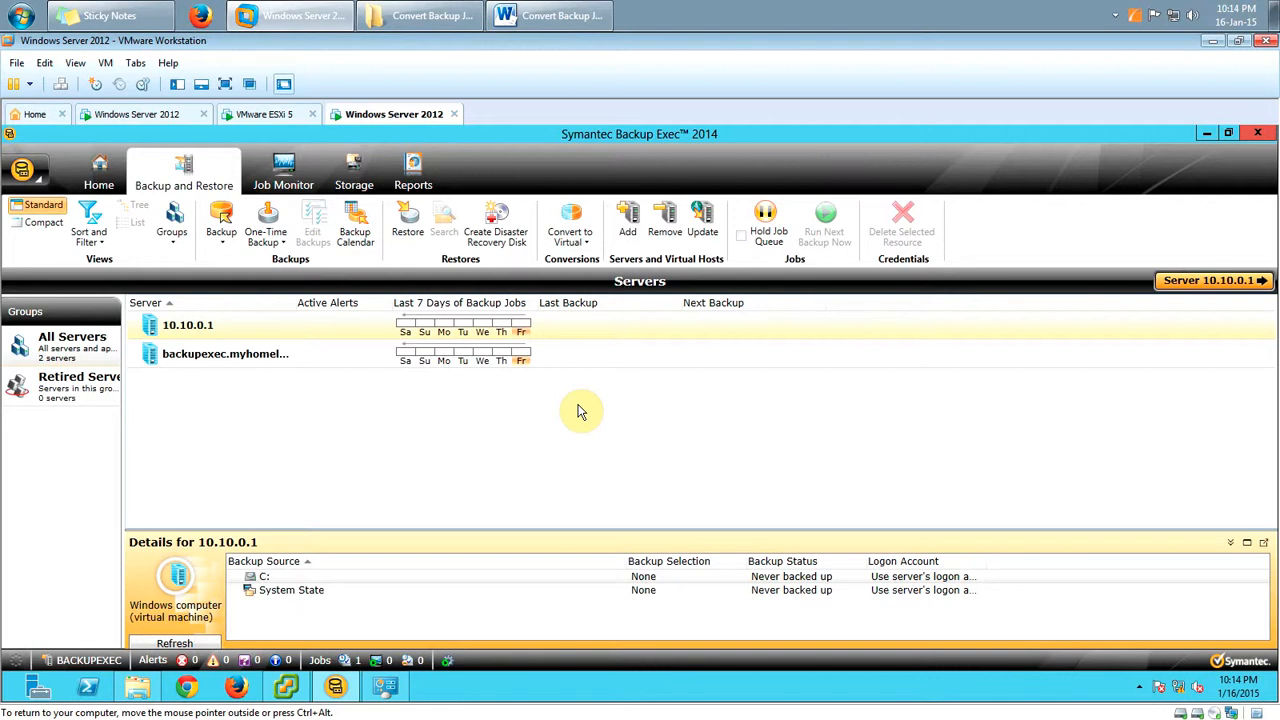
right_click(543, 434)
click(398, 427)
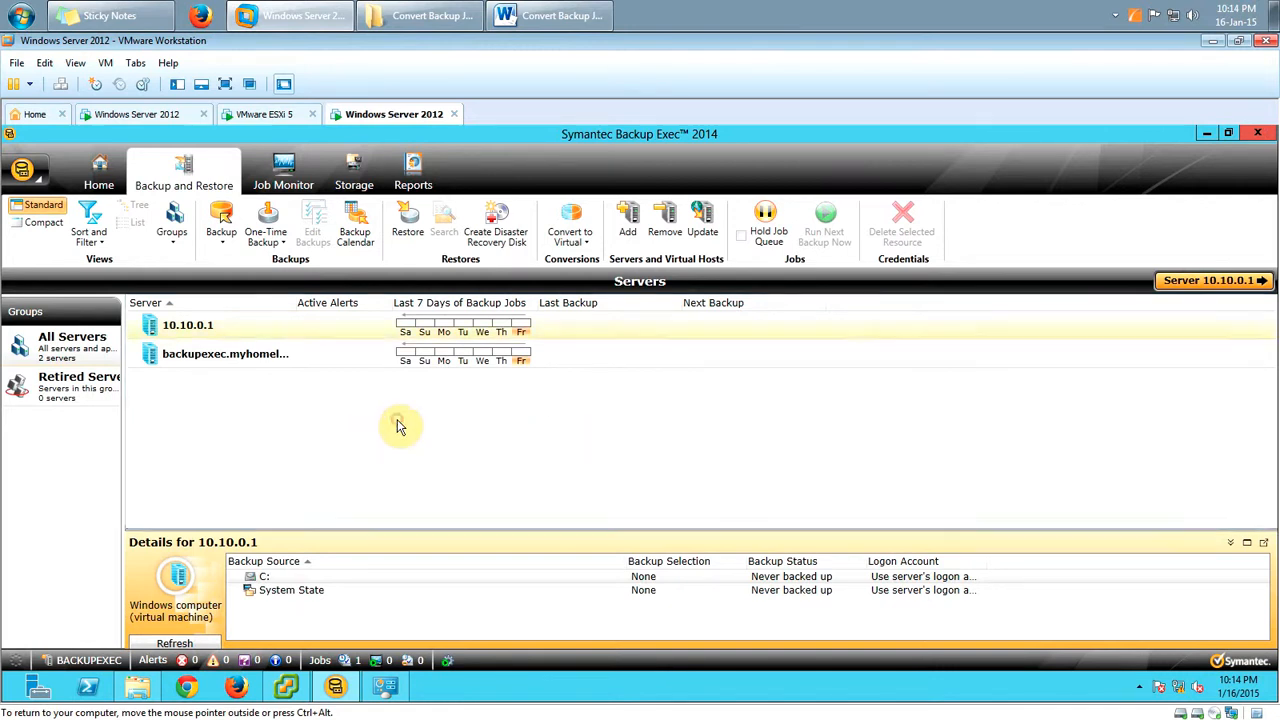
right_click(397, 427)
click(600, 427)
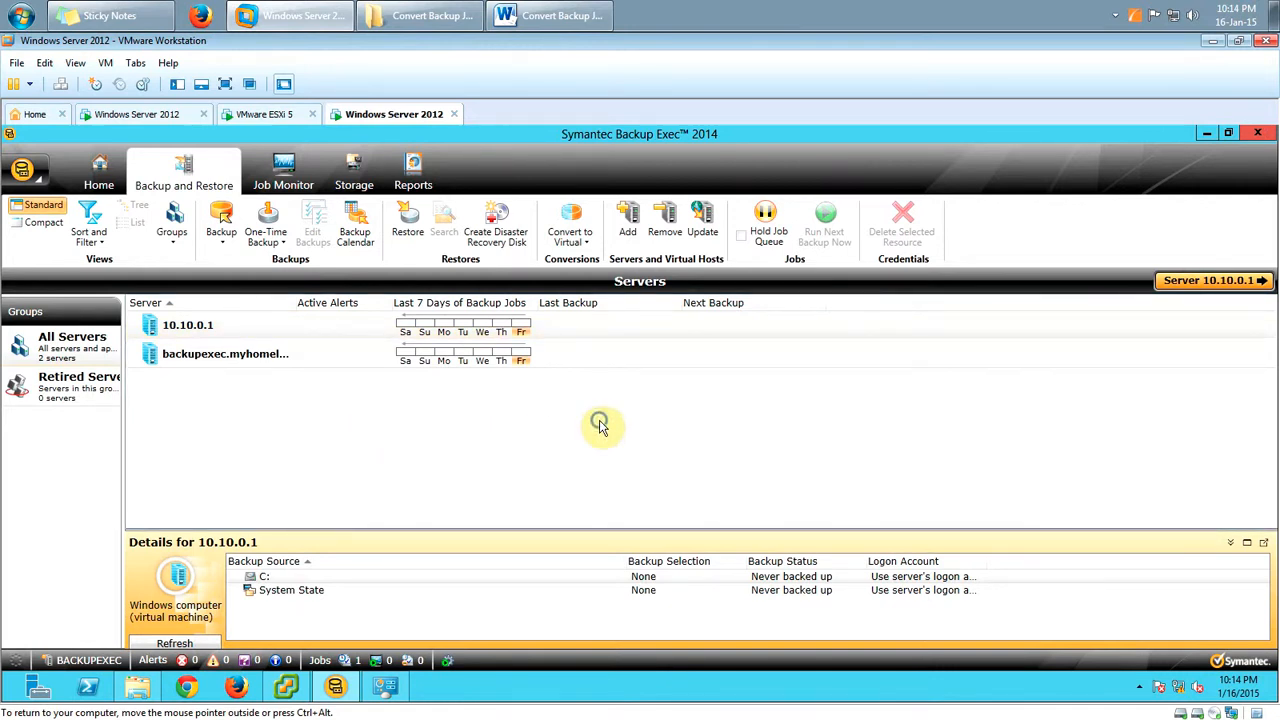
right_click(600, 427)
click(312, 406)
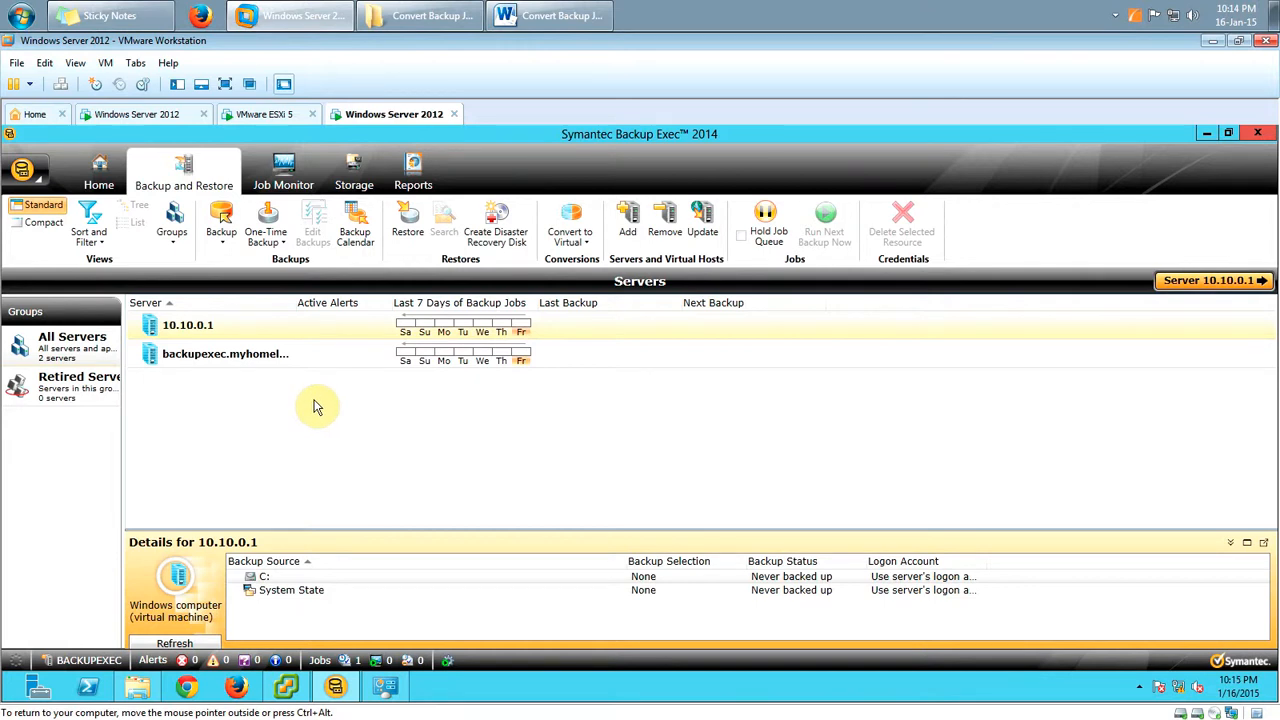
right_click(264, 330)
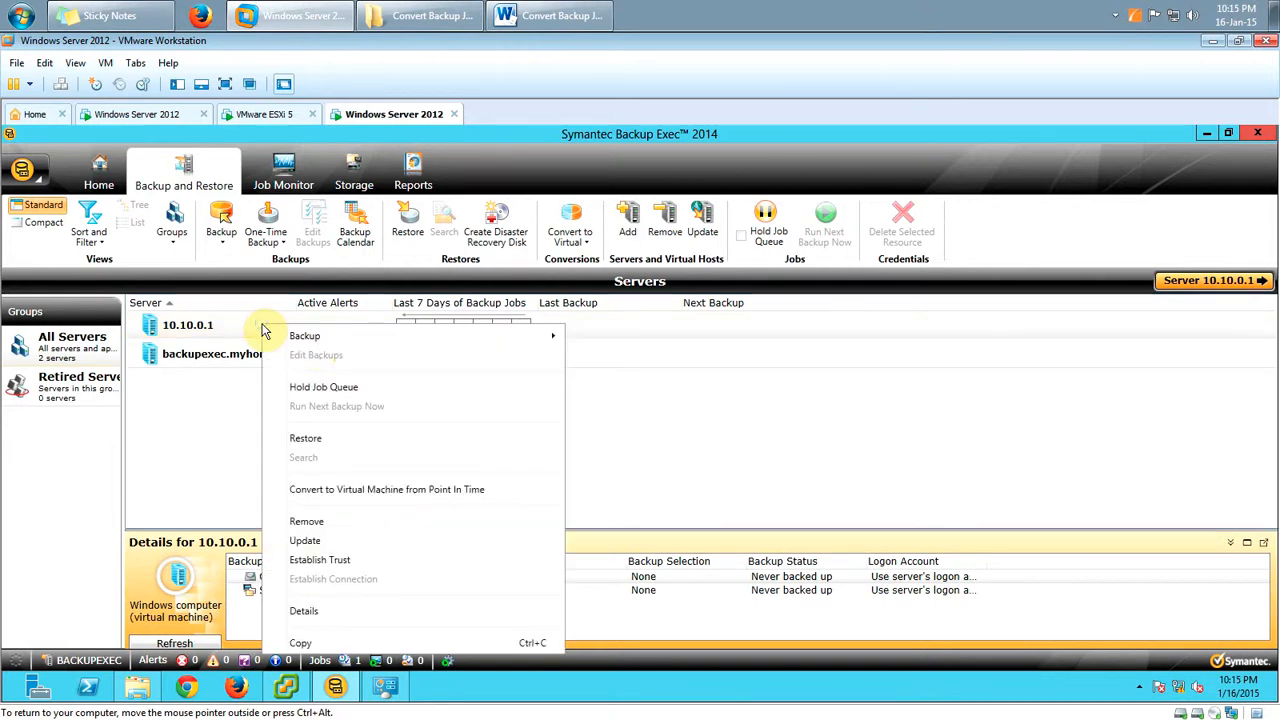
mouse_move(313, 338)
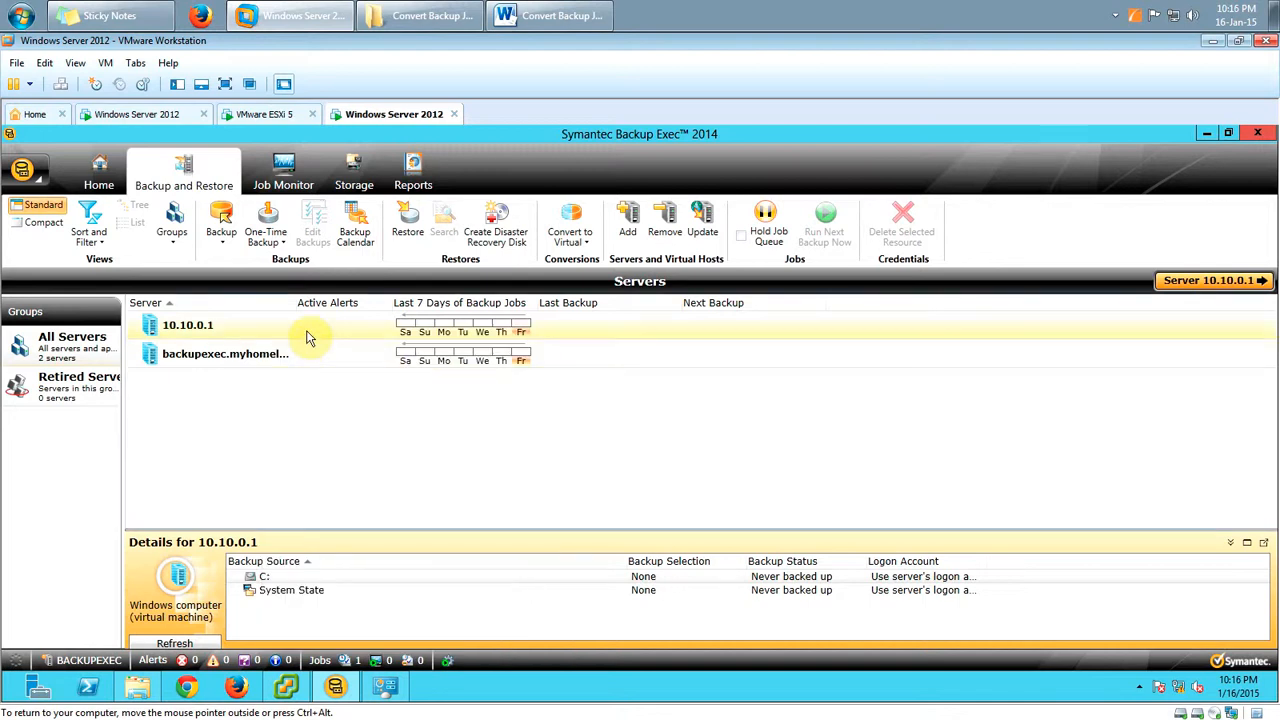
right_click(303, 325)
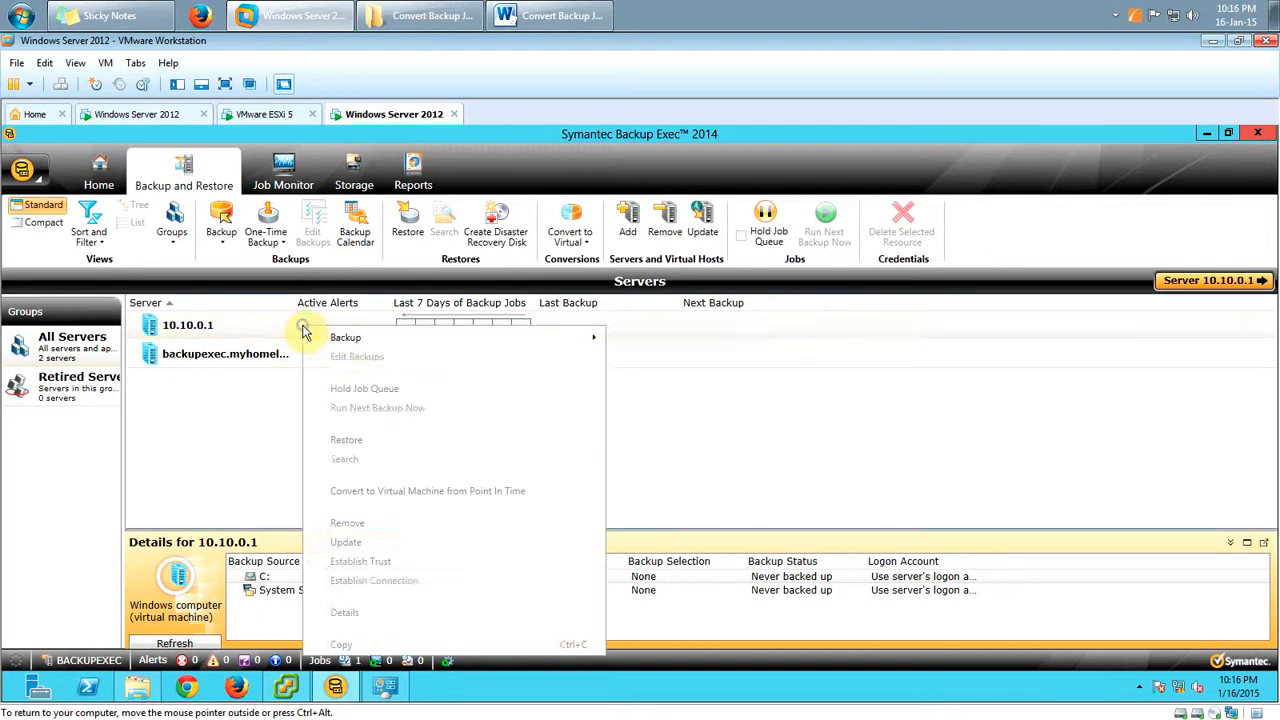
mouse_move(360, 342)
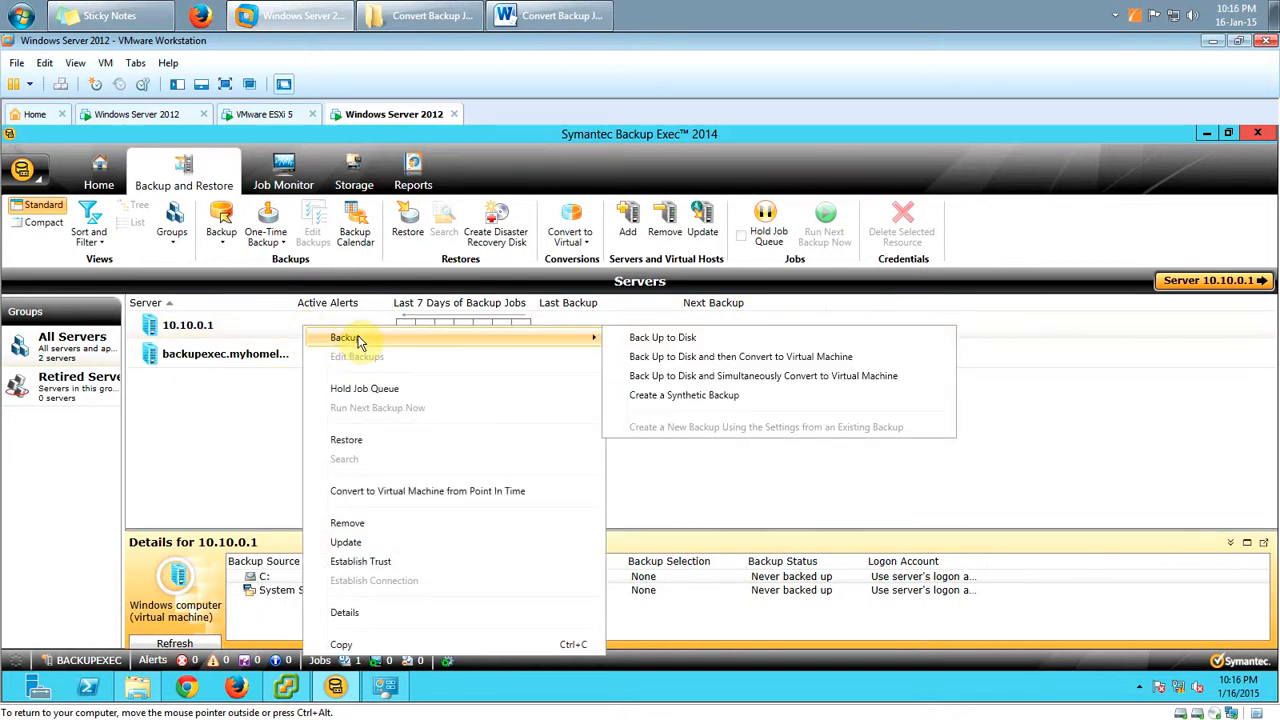
click(648, 360)
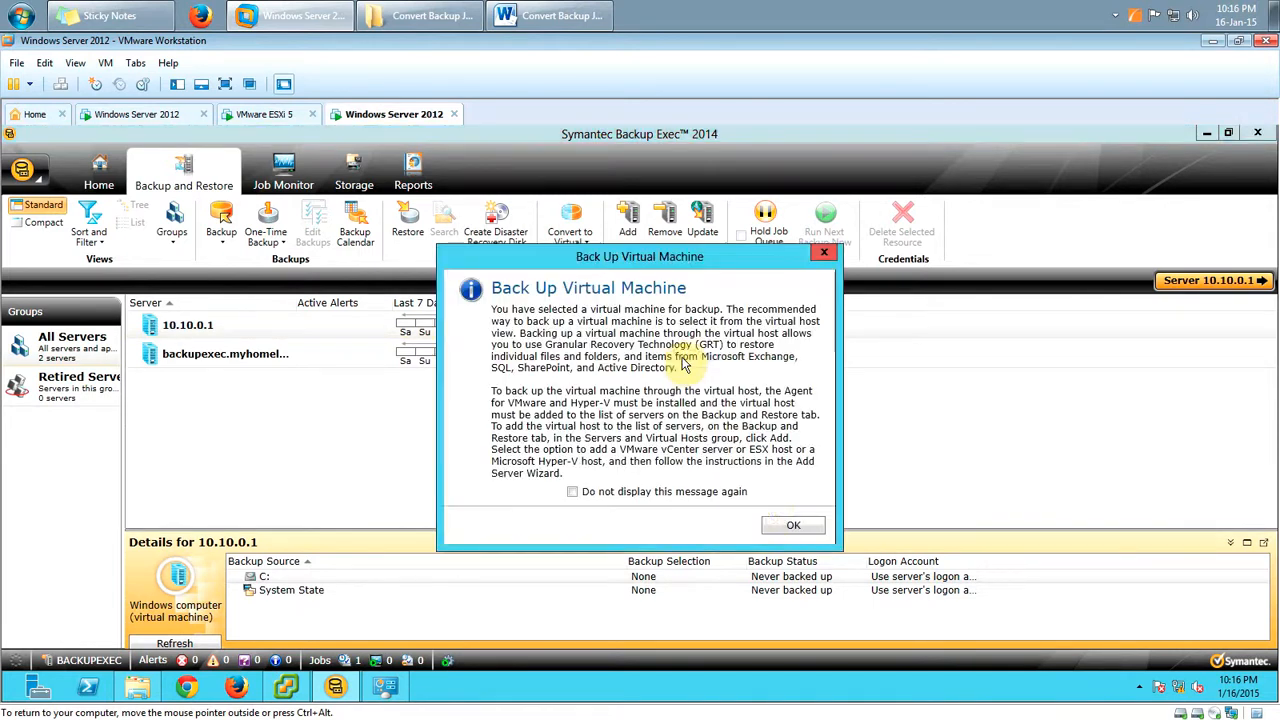
click(788, 526)
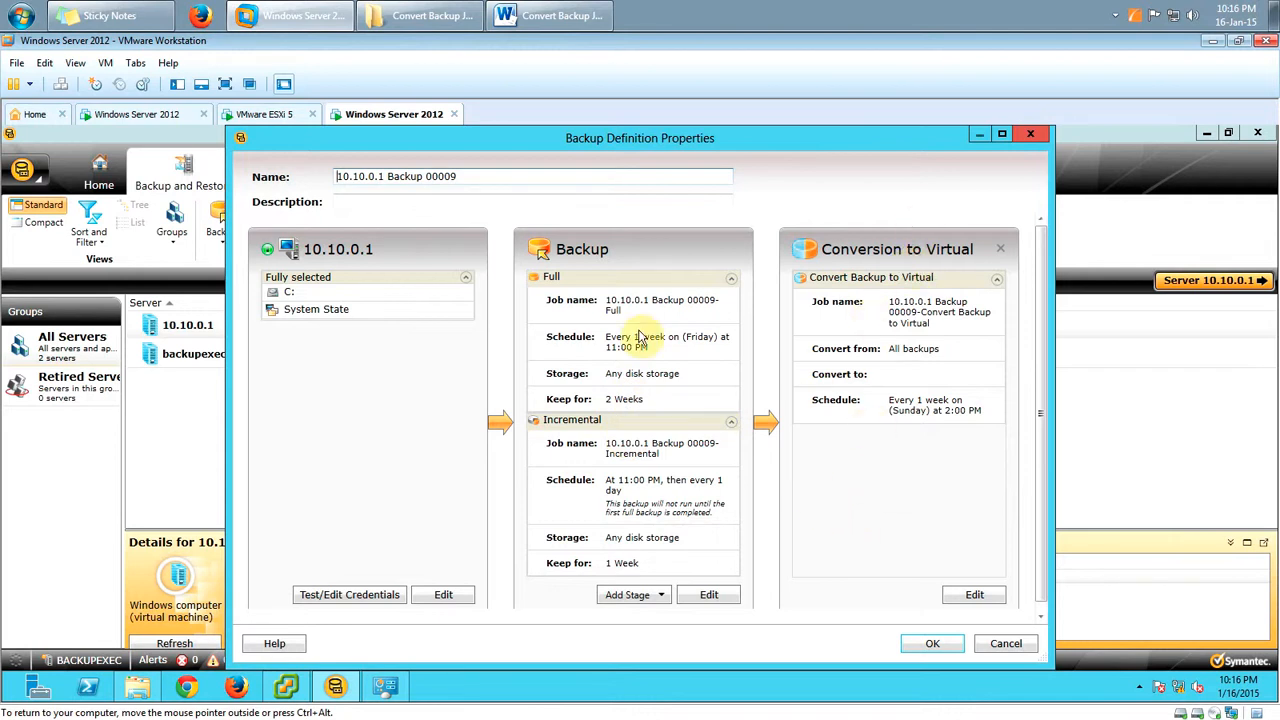
click(1006, 645)
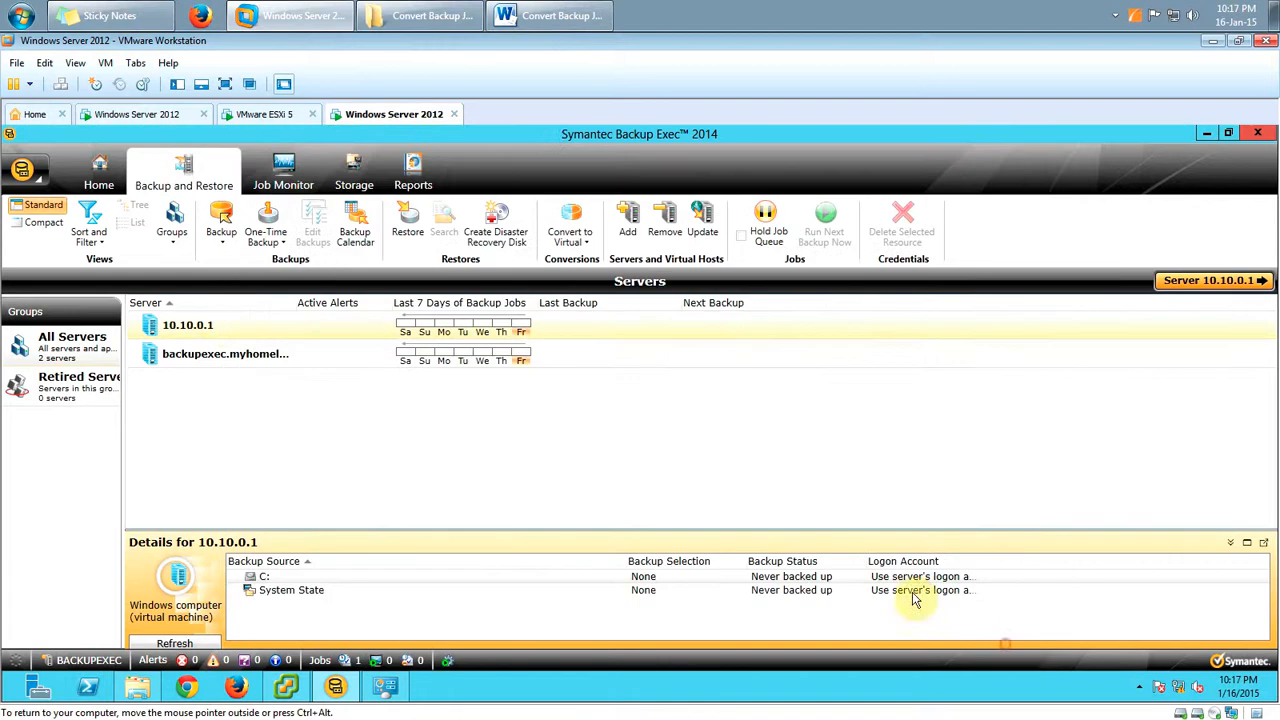
Create a Back Up to Disk and then Convert to Virtual Machine job for server 10.10.0.1 and acknowledge the virtual machine backup notice.
right_click(213, 328)
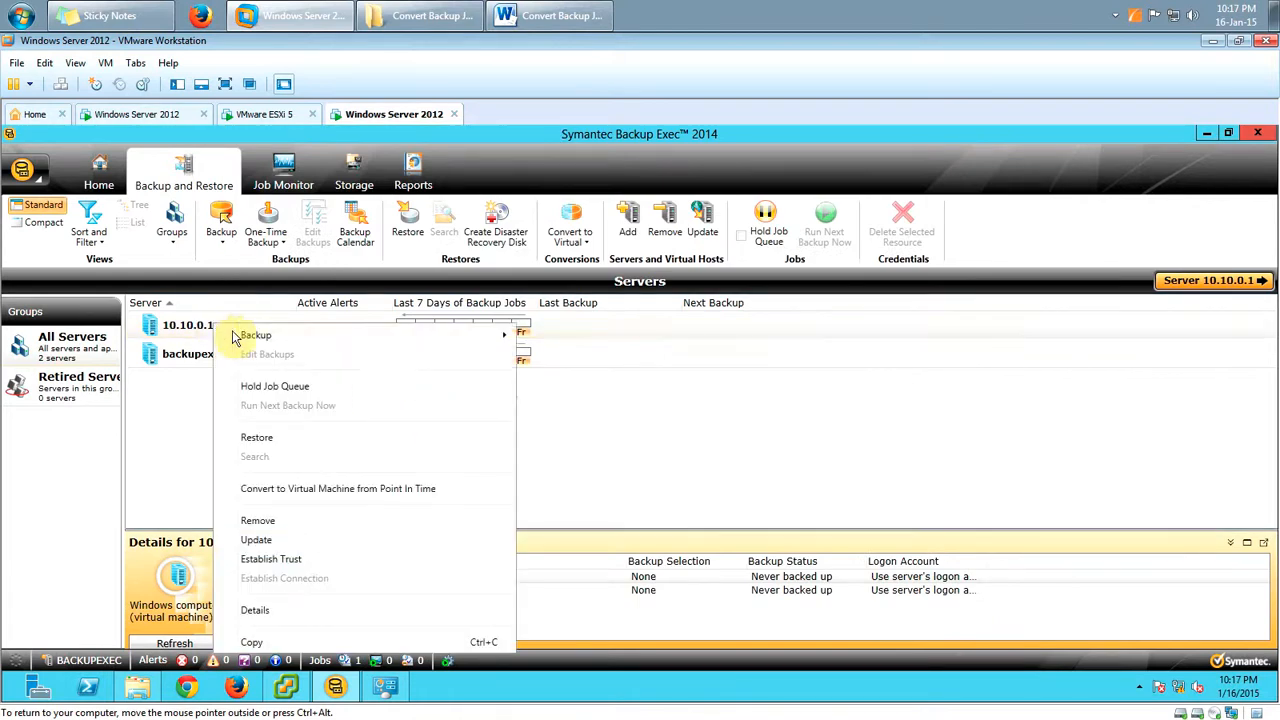
mouse_move(252, 335)
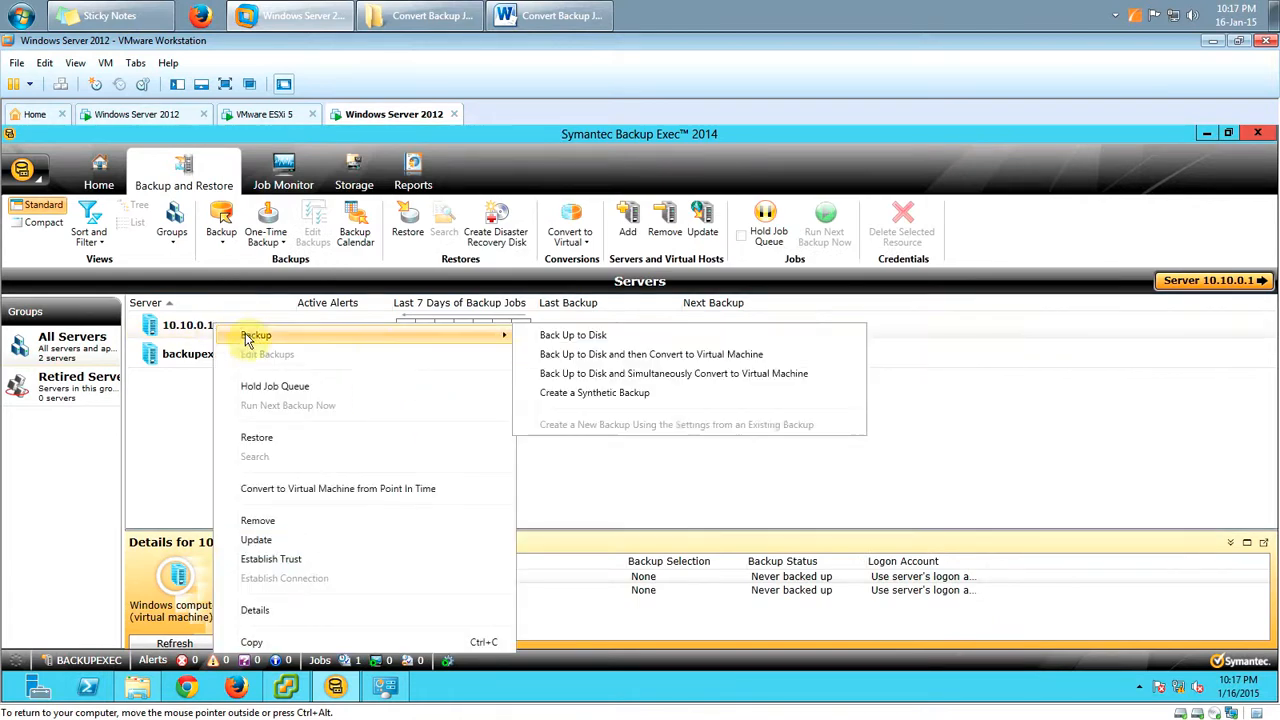
click(631, 358)
click(790, 521)
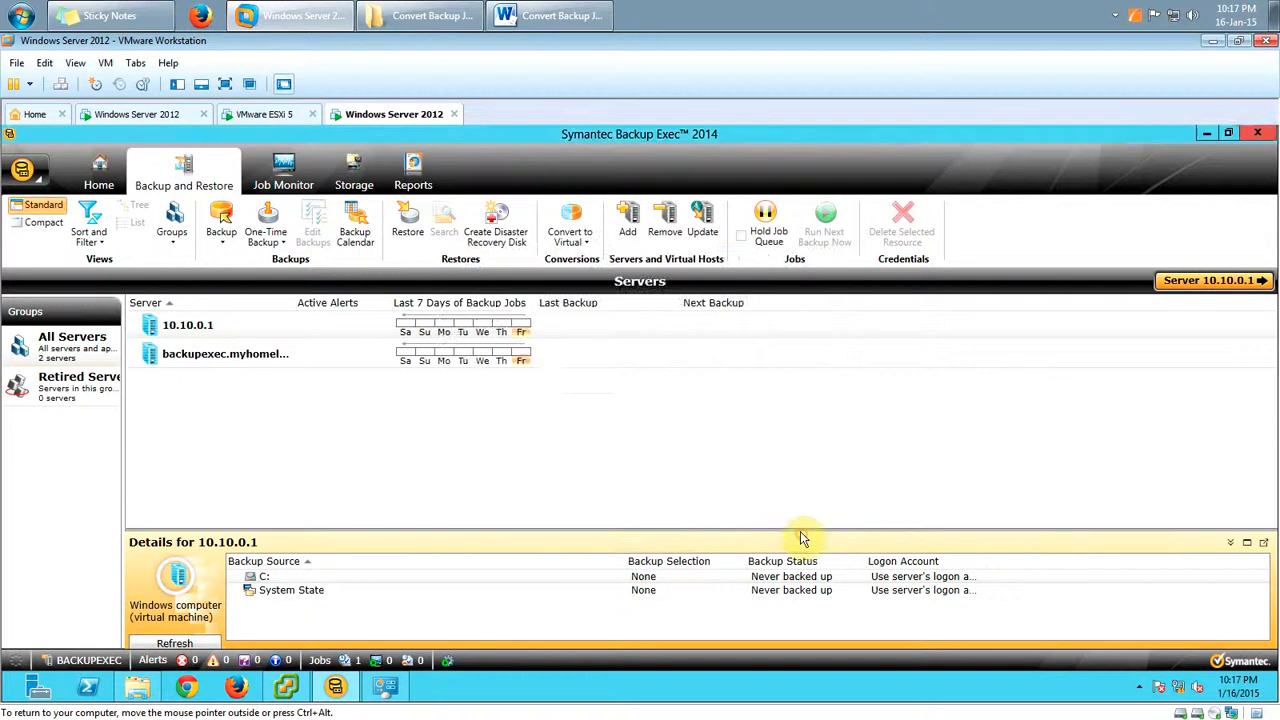
Edit the backup stage of the definition and remove its incremental job.
click(728, 594)
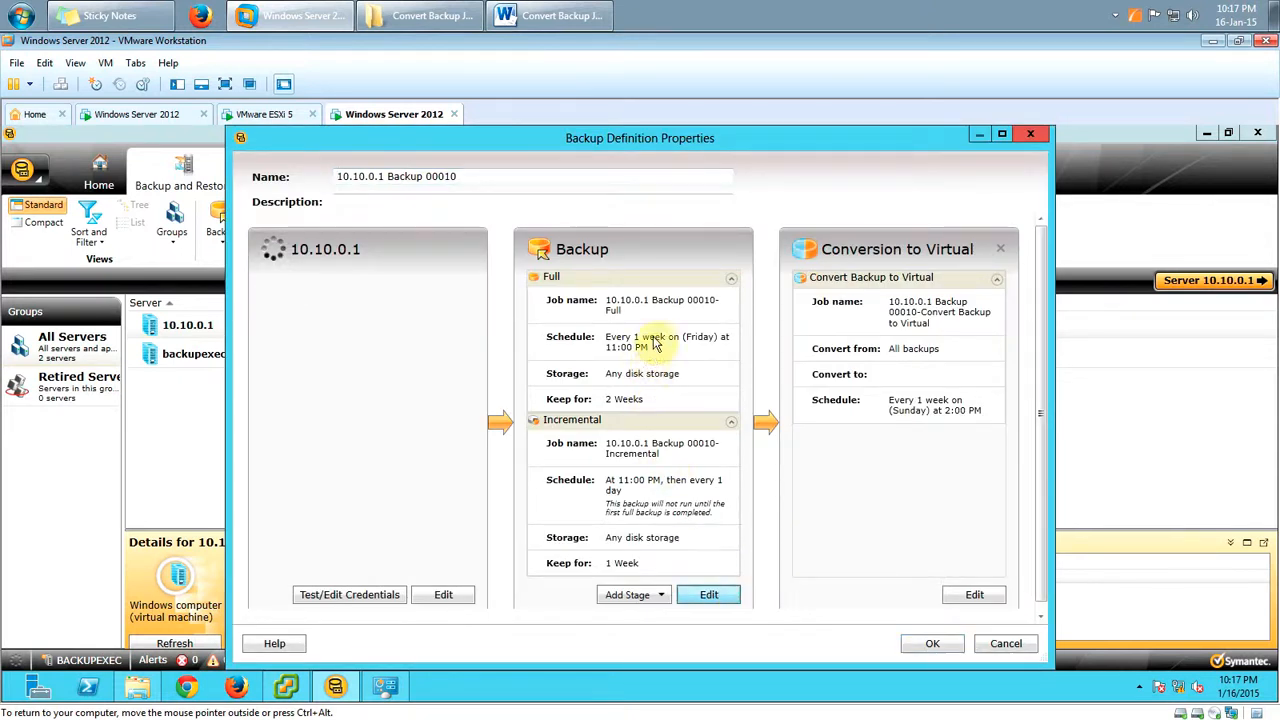
click(956, 478)
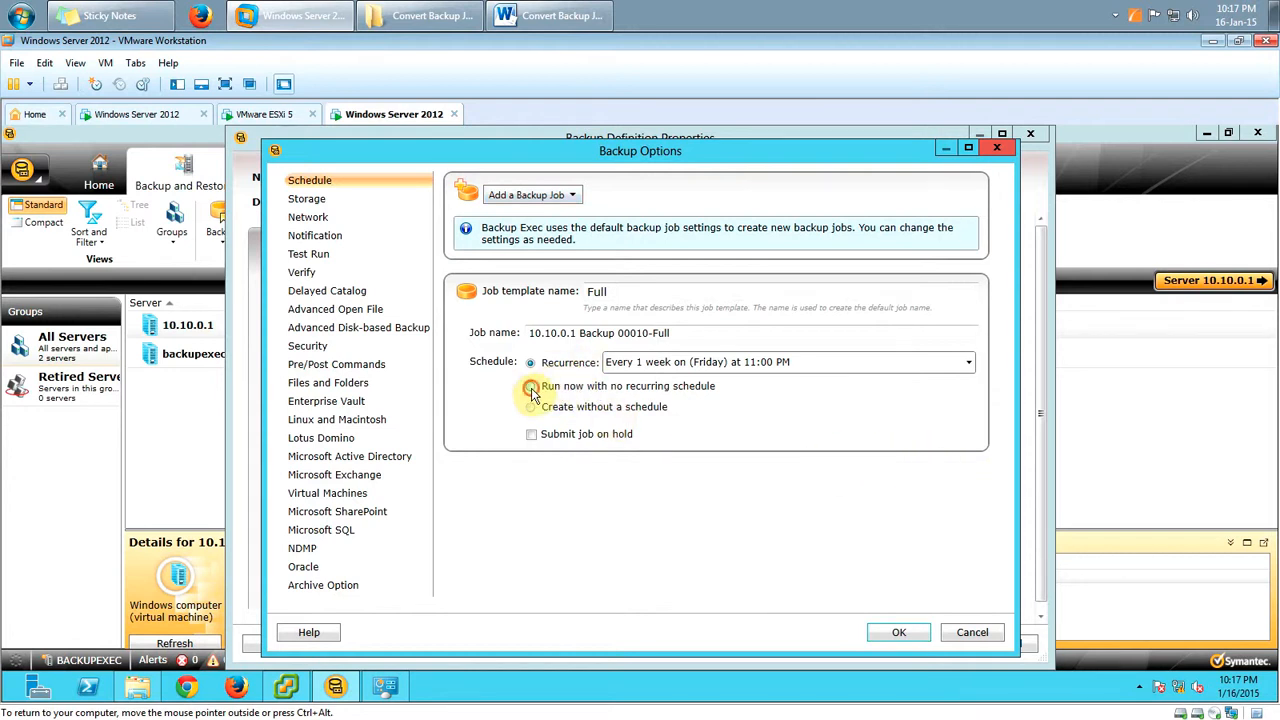
Set the full backup job to run now with no recurring schedule and name it "Full Backup of my Domain Controller".
click(531, 388)
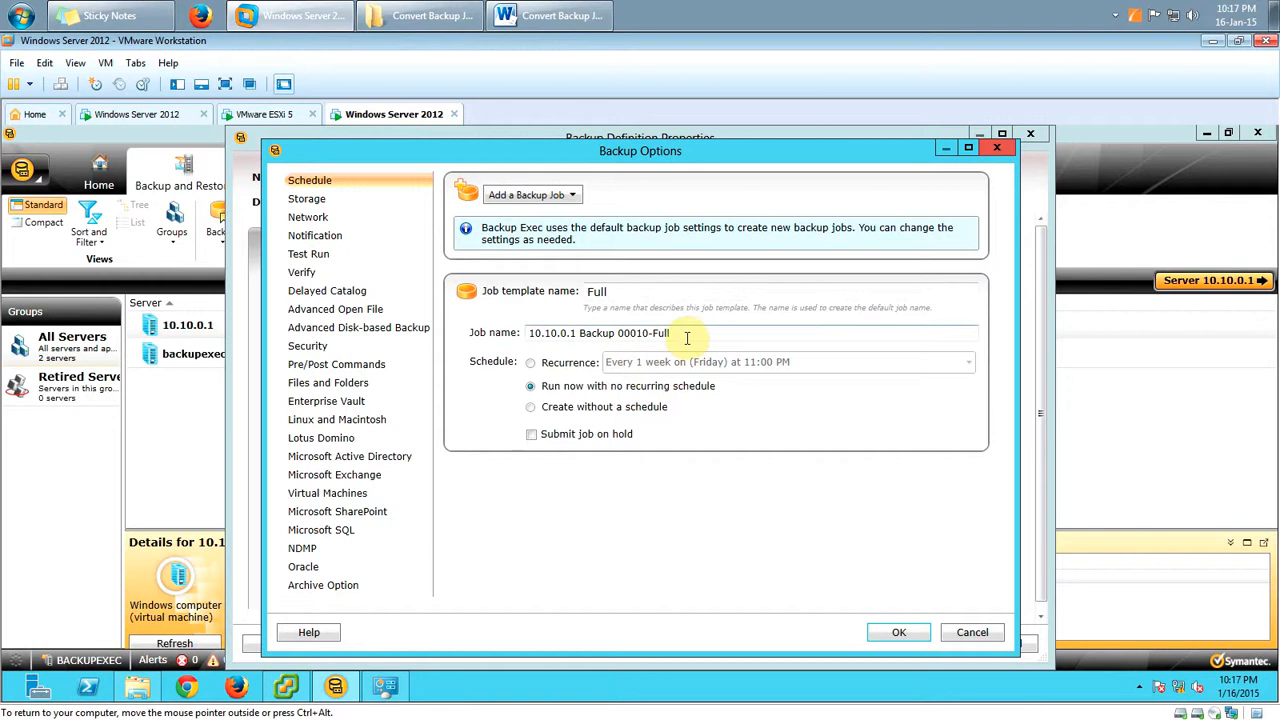
drag(688, 335, 488, 343)
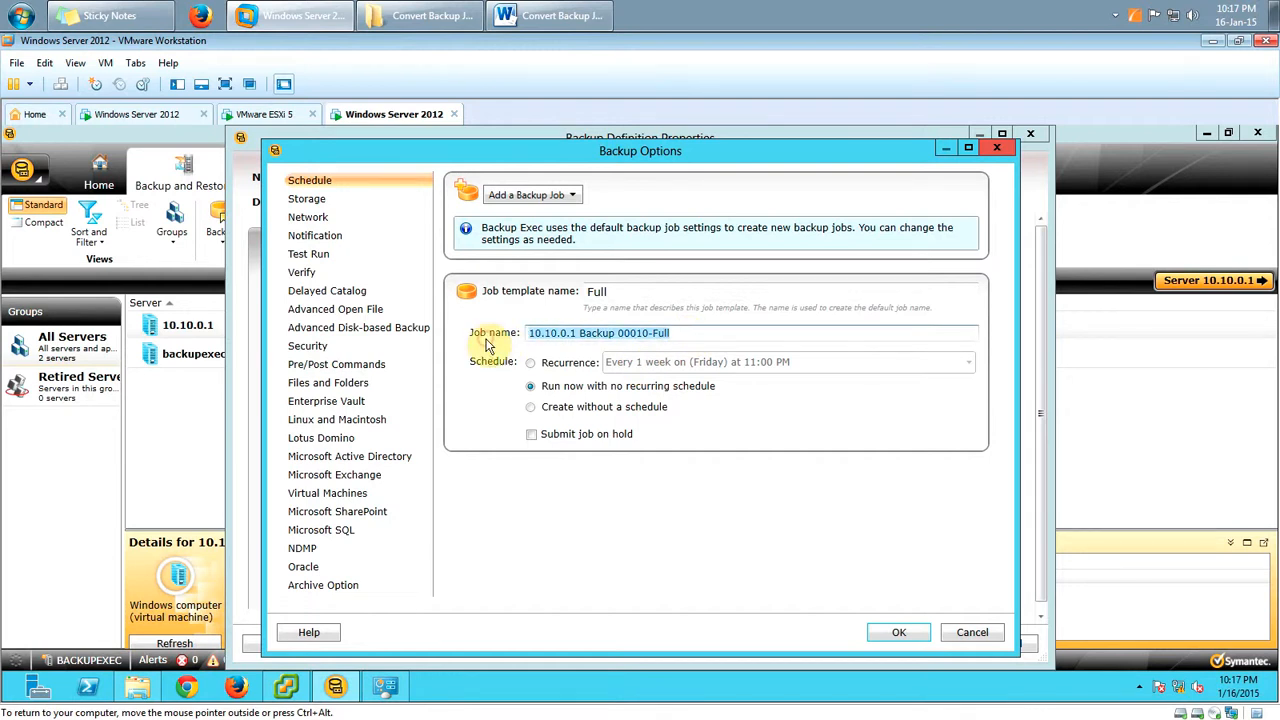
text(Fu)
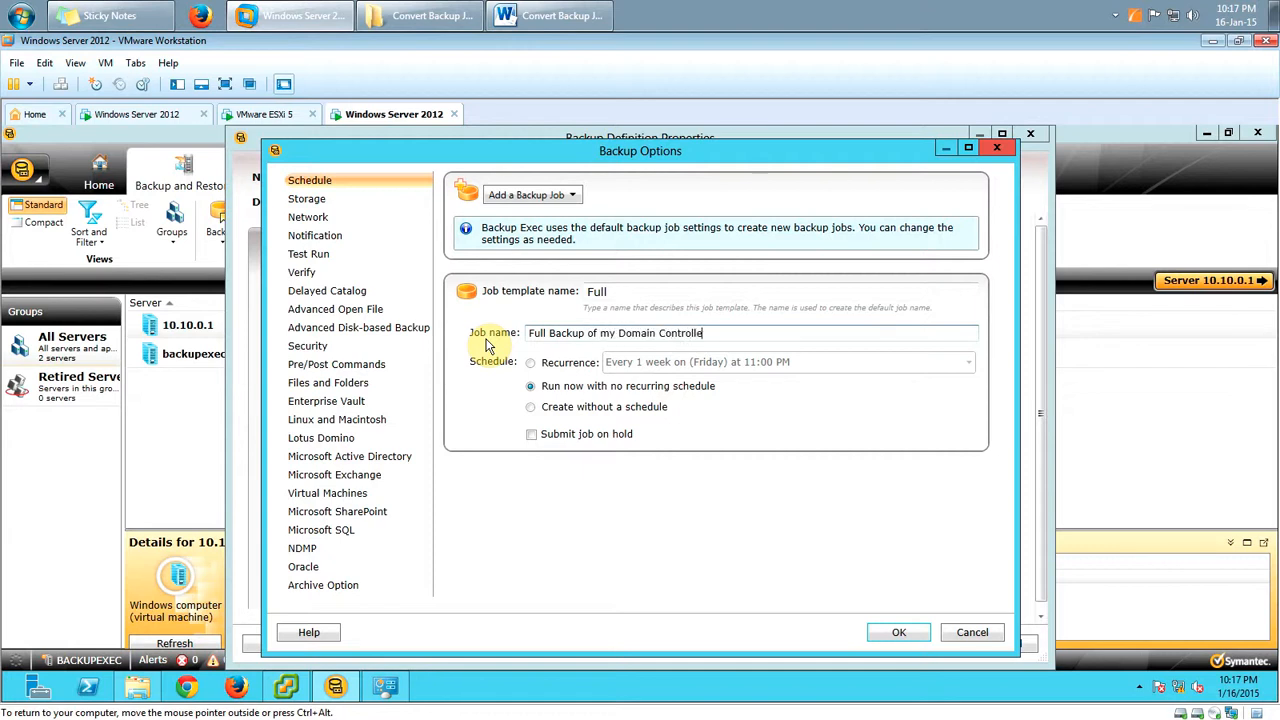
View the backup storage options, then inspect the New Volume (E:) drive and its contents in File Explorer.
click(310, 199)
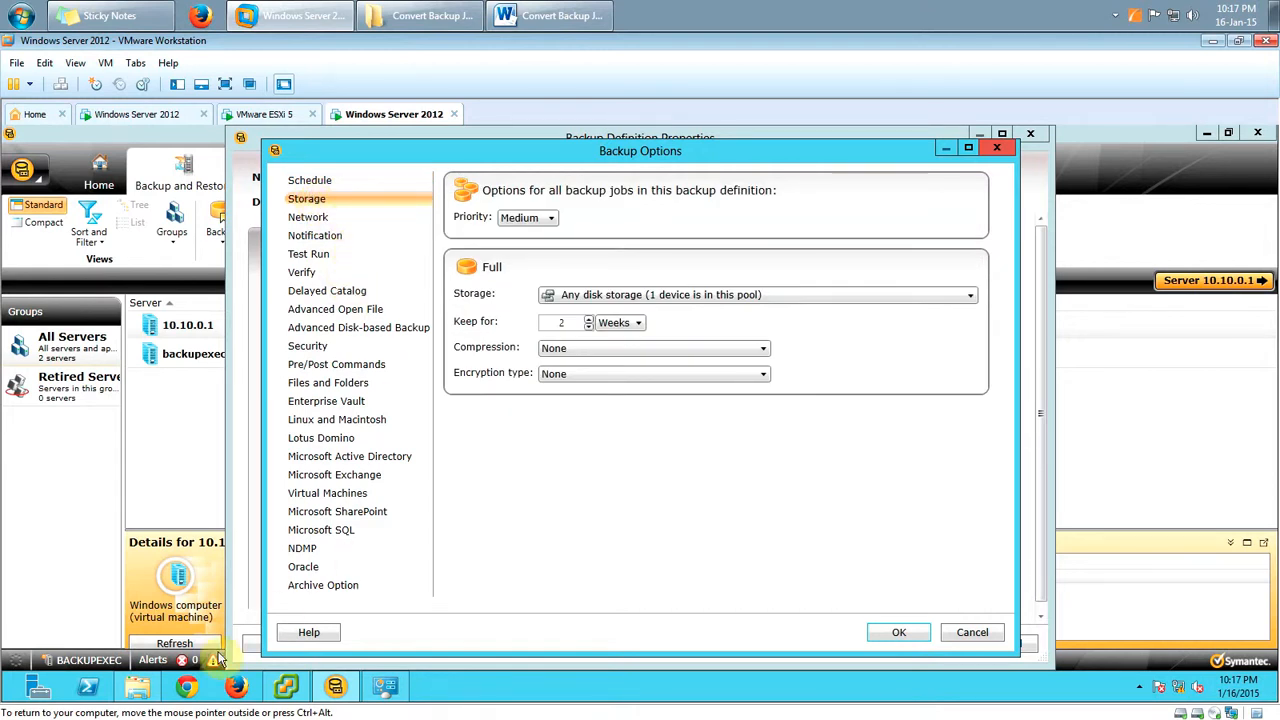
click(139, 685)
click(318, 444)
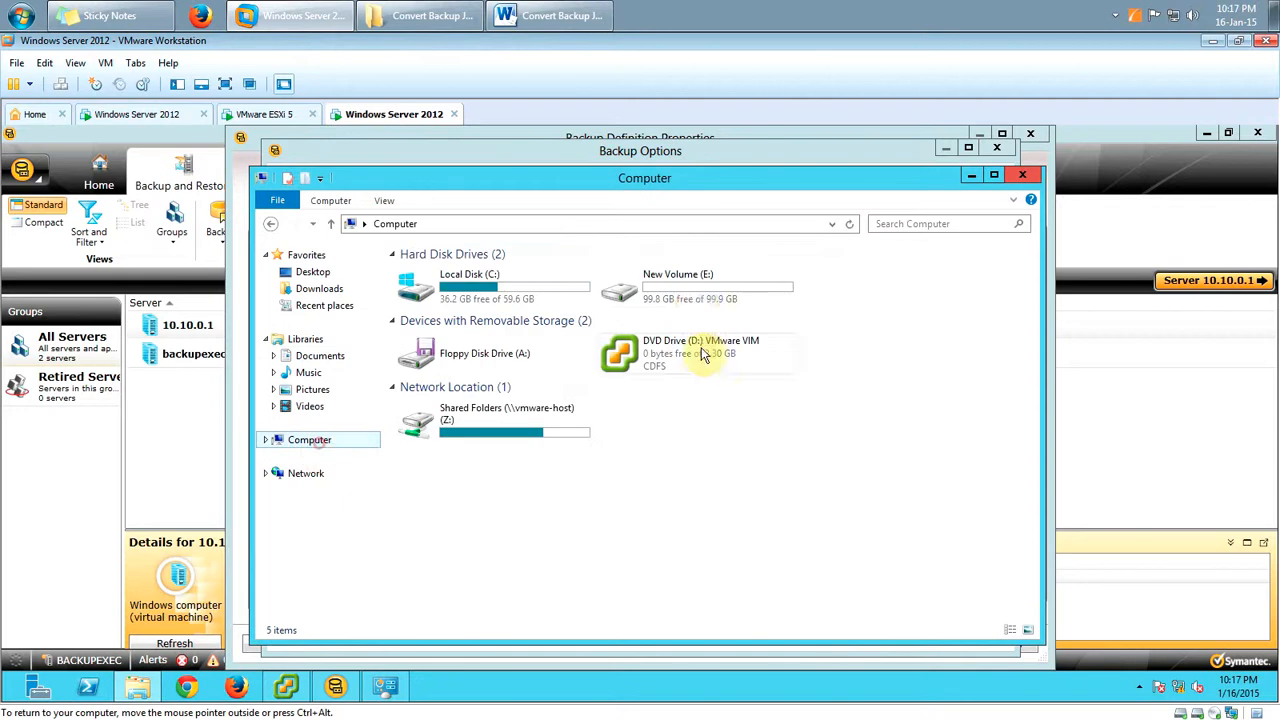
double_click(693, 298)
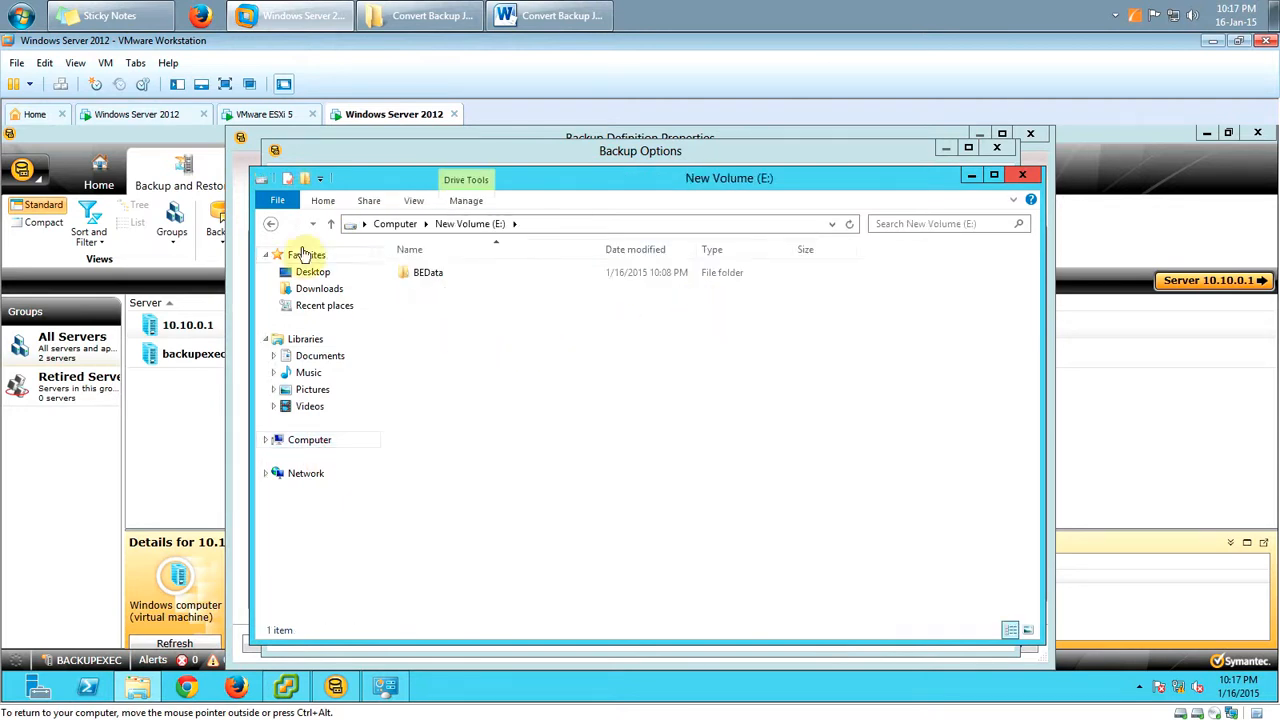
click(270, 223)
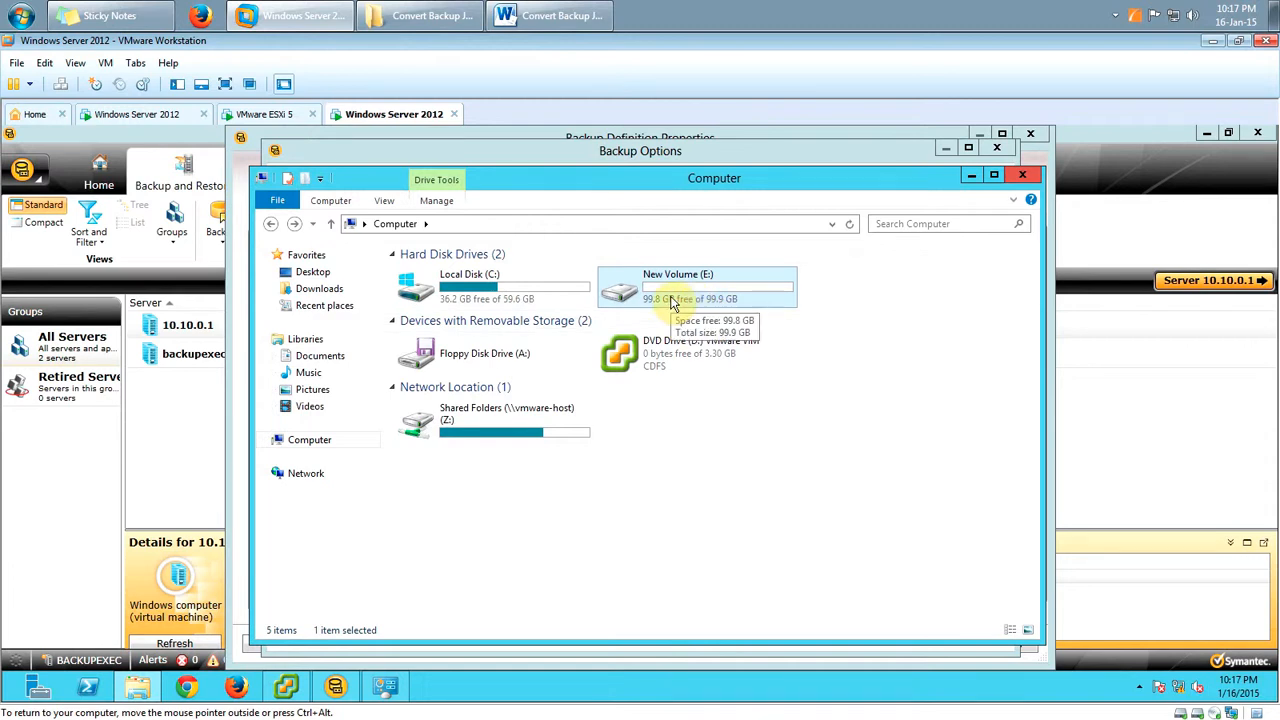
double_click(672, 300)
click(271, 223)
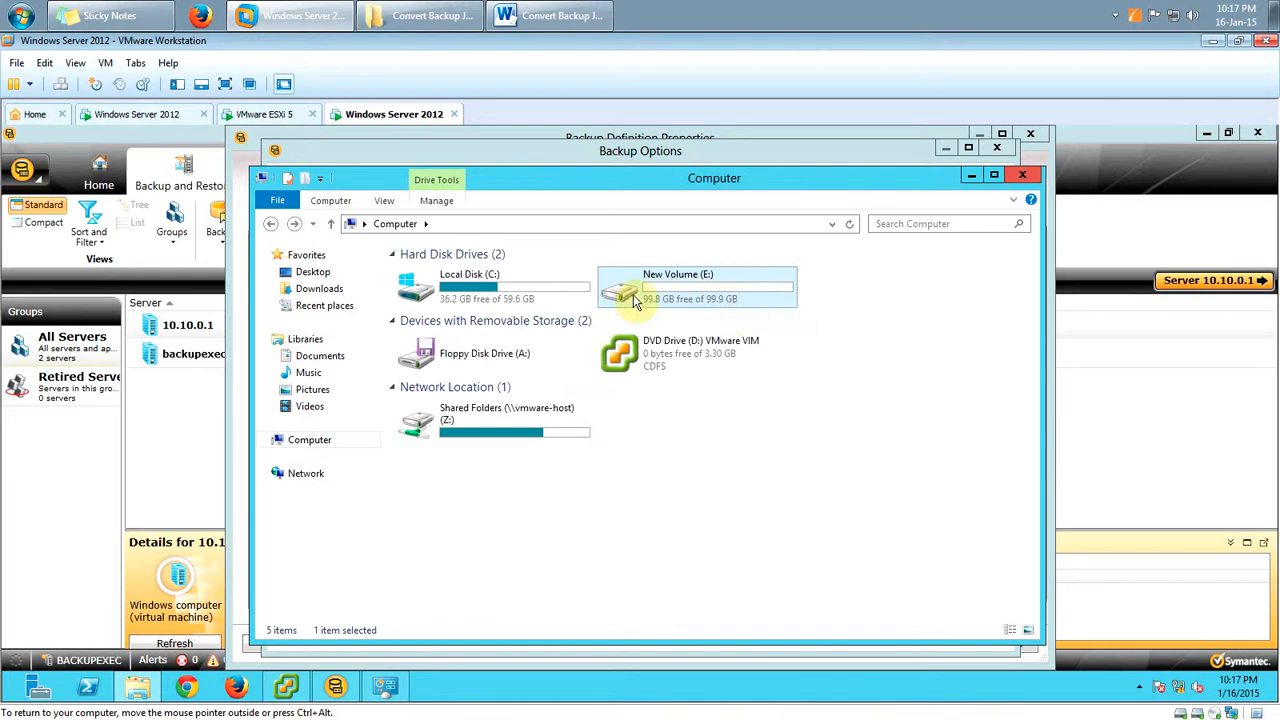
Set the full backup's storage to E Drive as Storage, review the Microsoft Active Directory options, and accept the backup options.
click(1022, 176)
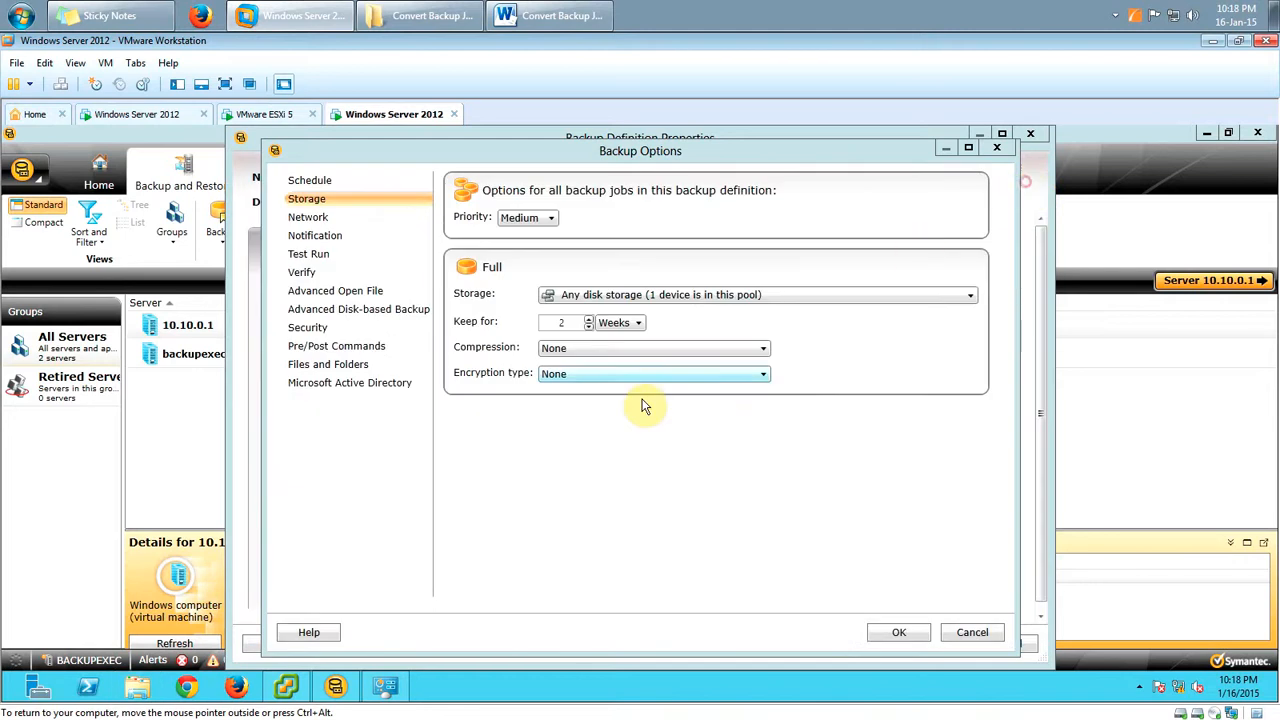
click(674, 295)
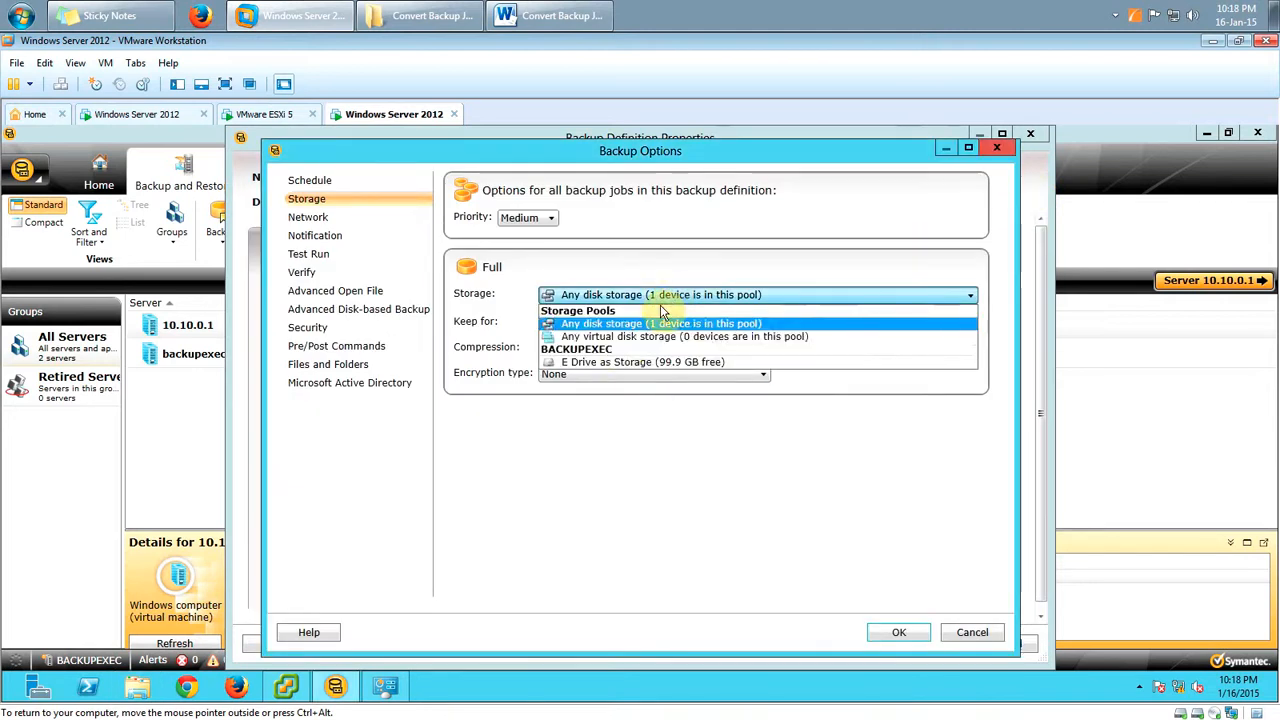
click(608, 364)
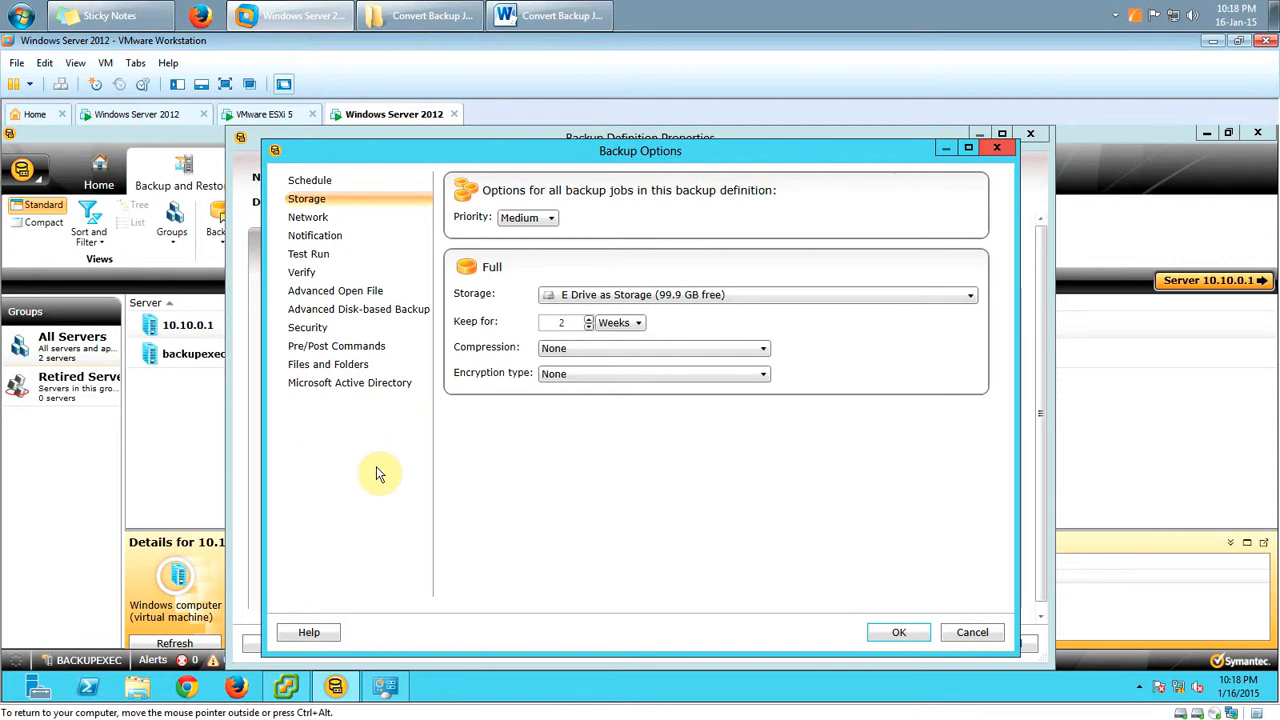
click(356, 389)
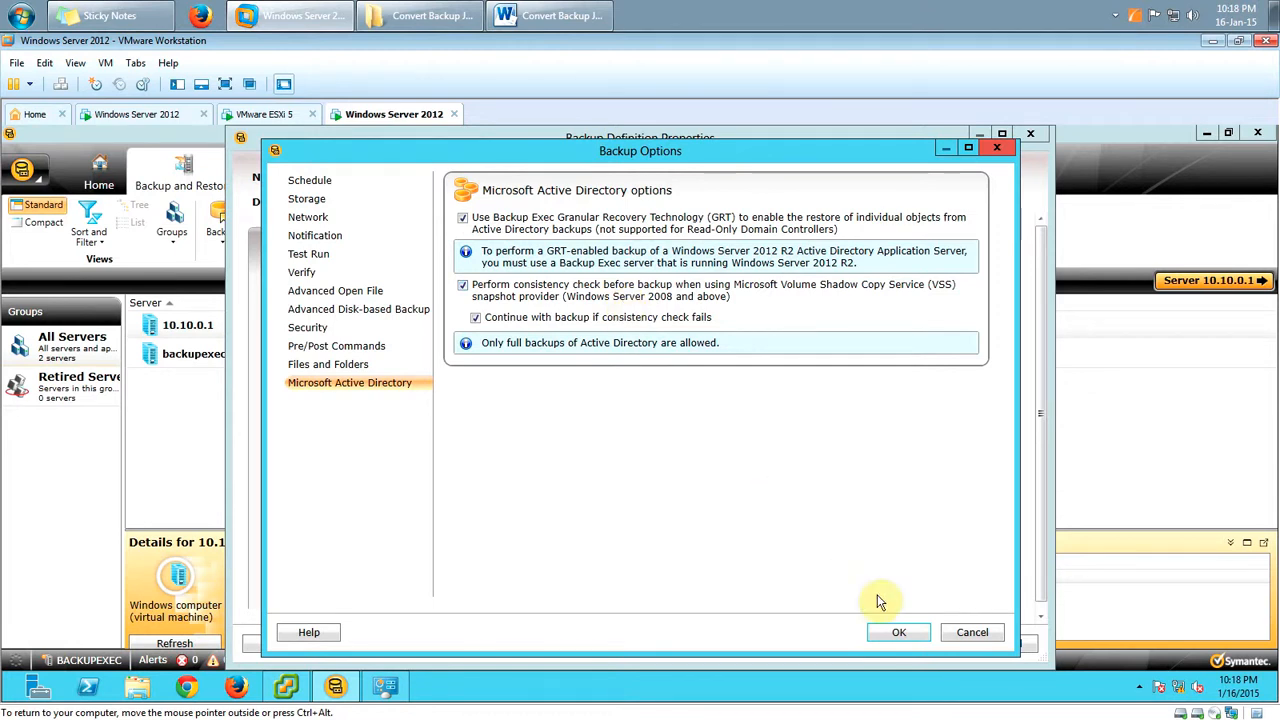
click(893, 634)
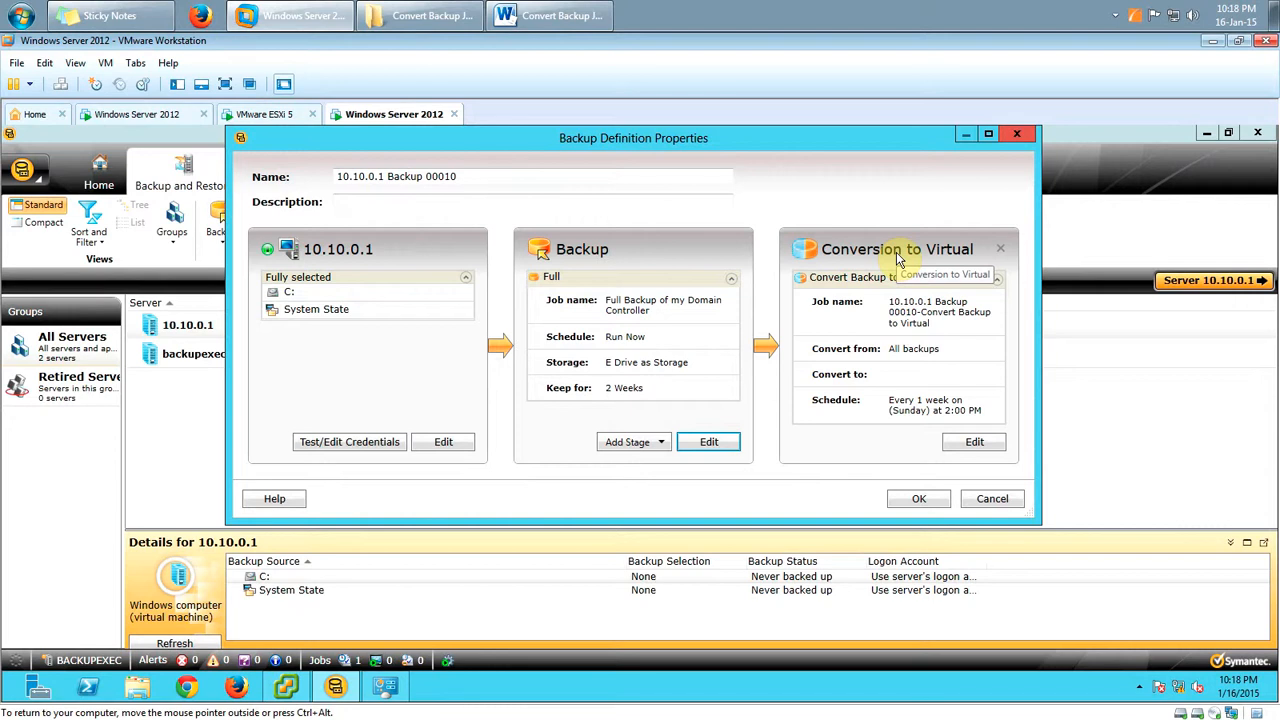
Open the Conversion to Virtual stage for editing and check the ESXi host in the vSphere Client inventory.
click(972, 446)
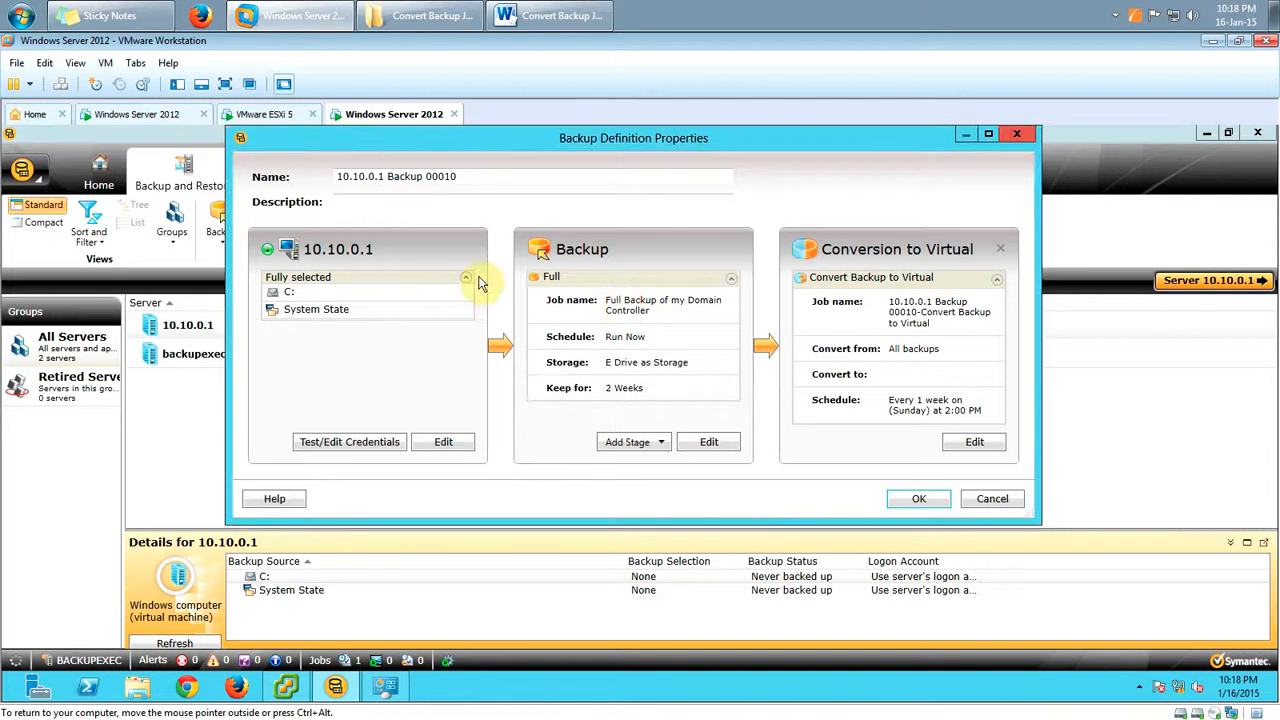
click(286, 686)
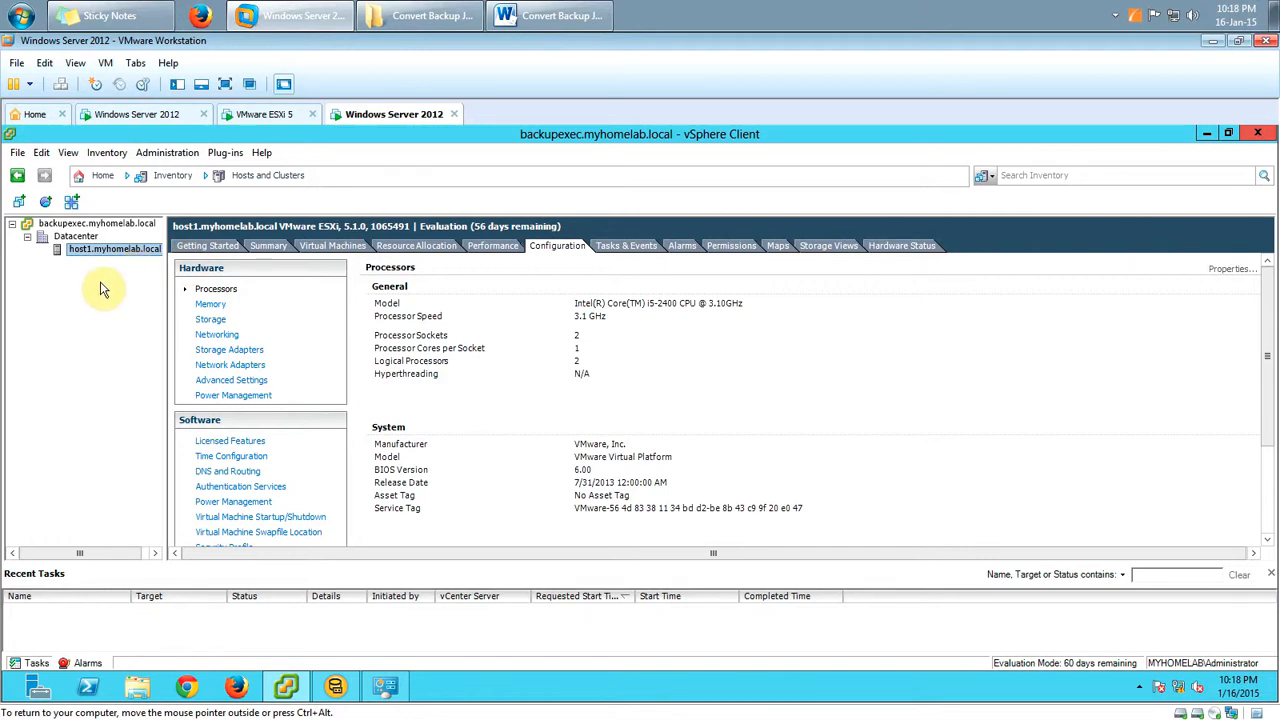
click(1203, 137)
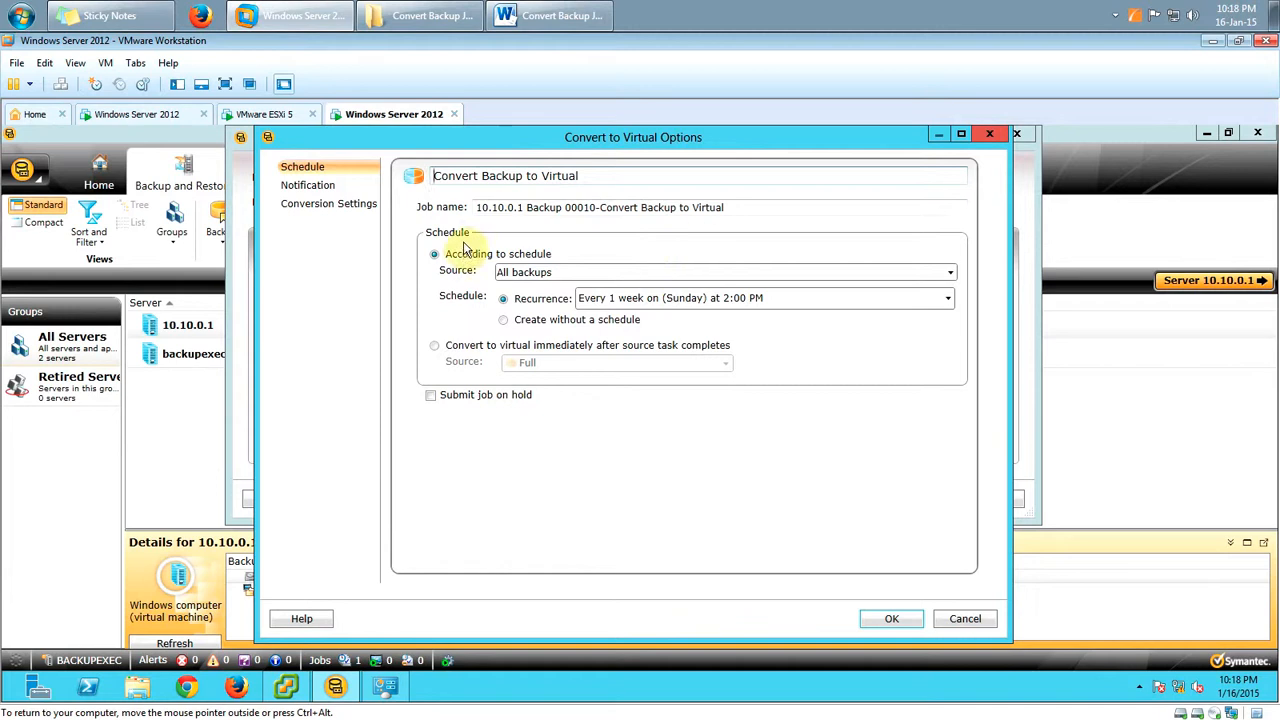
Set the job to convert to virtual immediately after the source task completes, with Full as the source.
drag(434, 176, 586, 177)
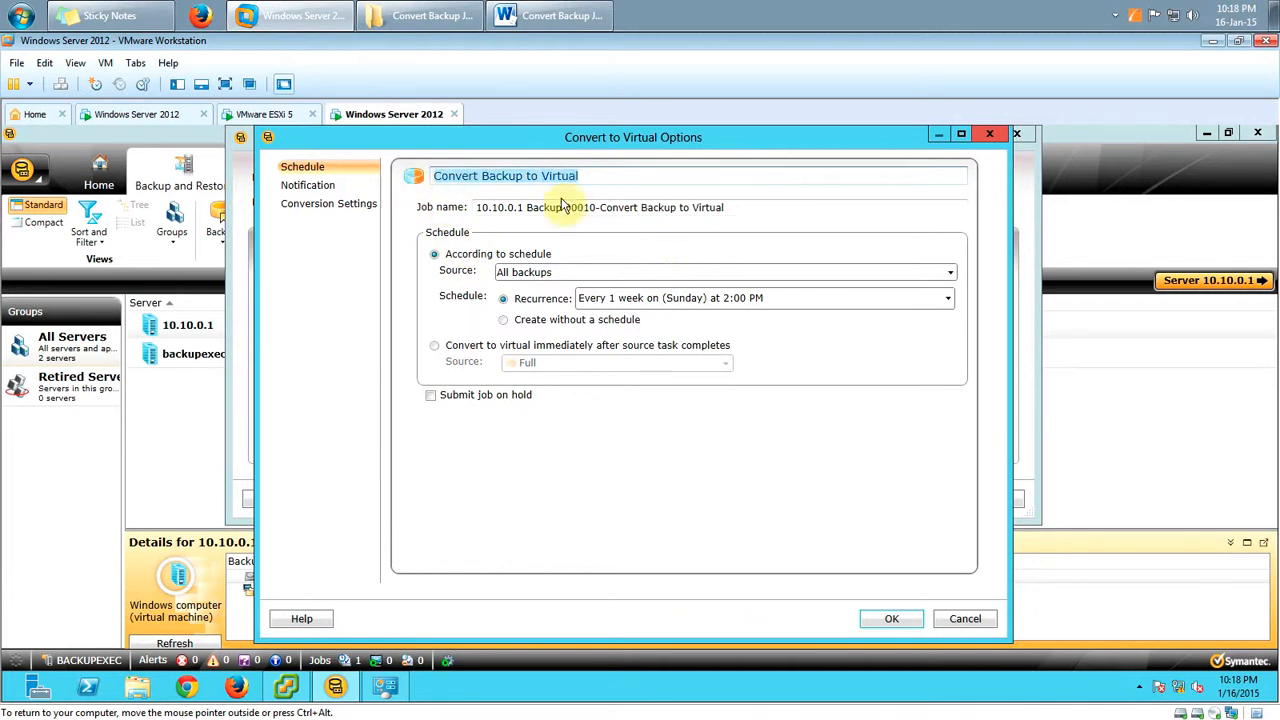
click(445, 350)
click(557, 360)
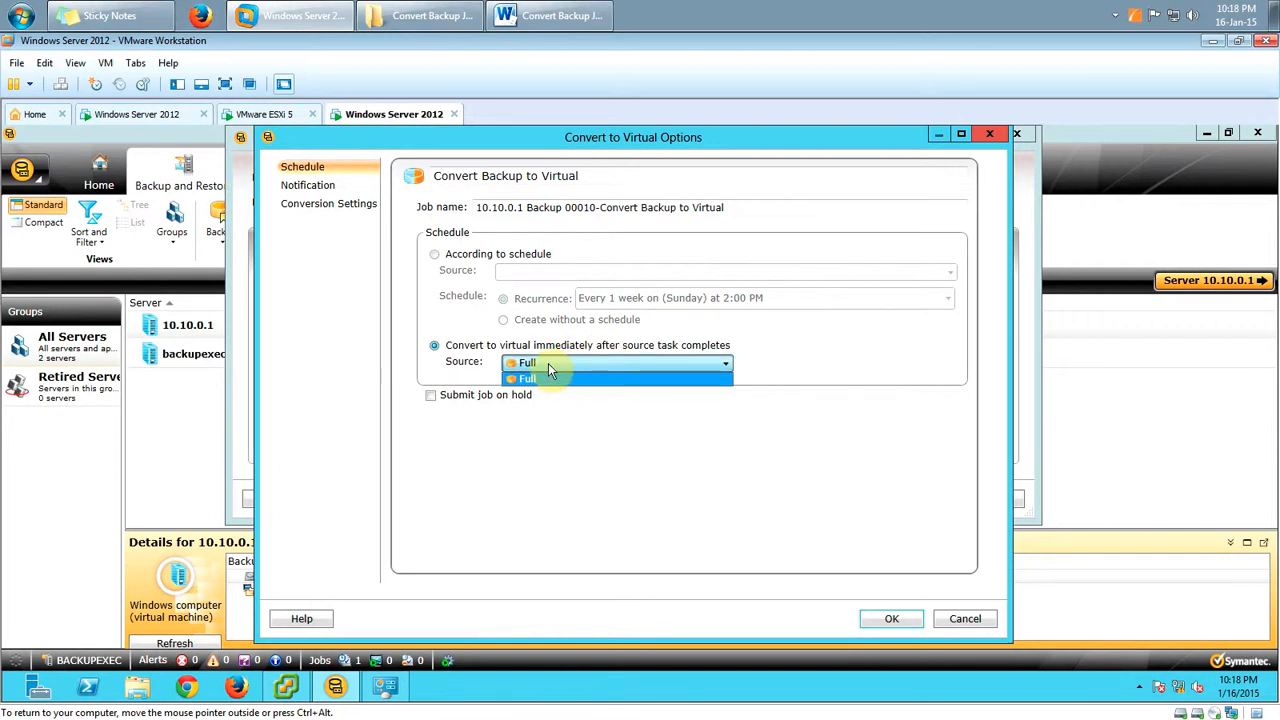
click(552, 372)
click(436, 258)
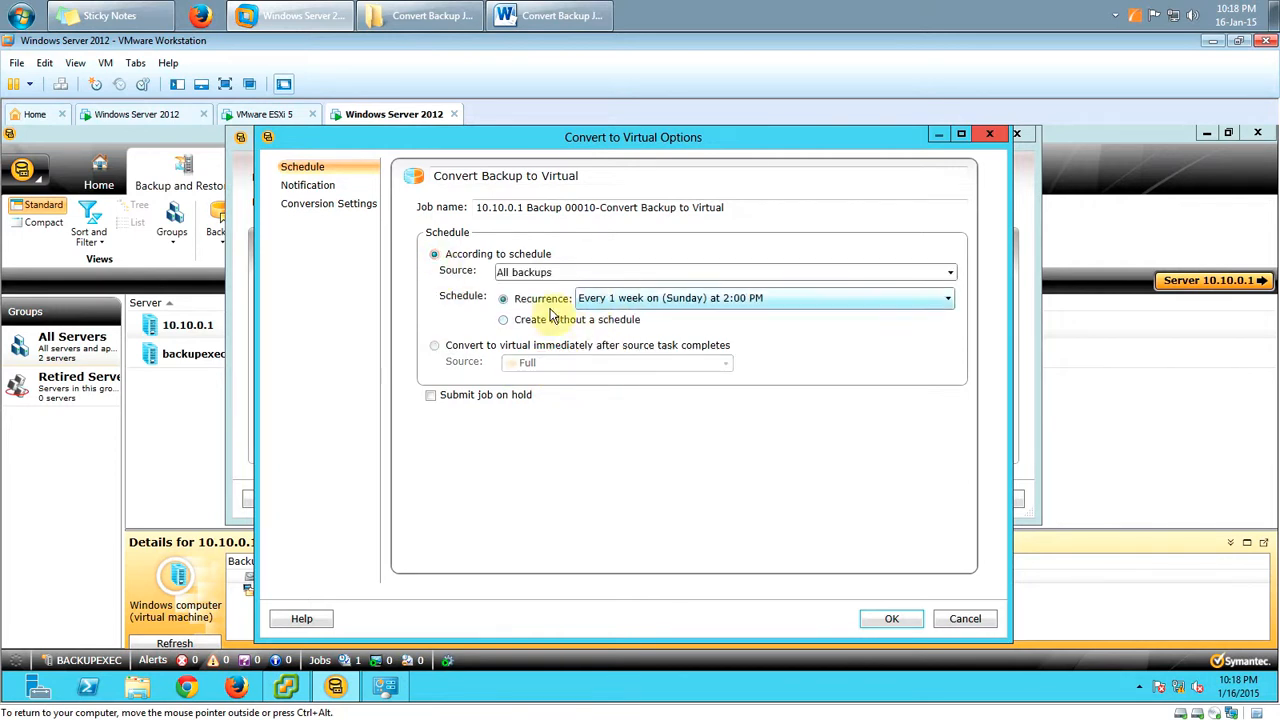
click(436, 348)
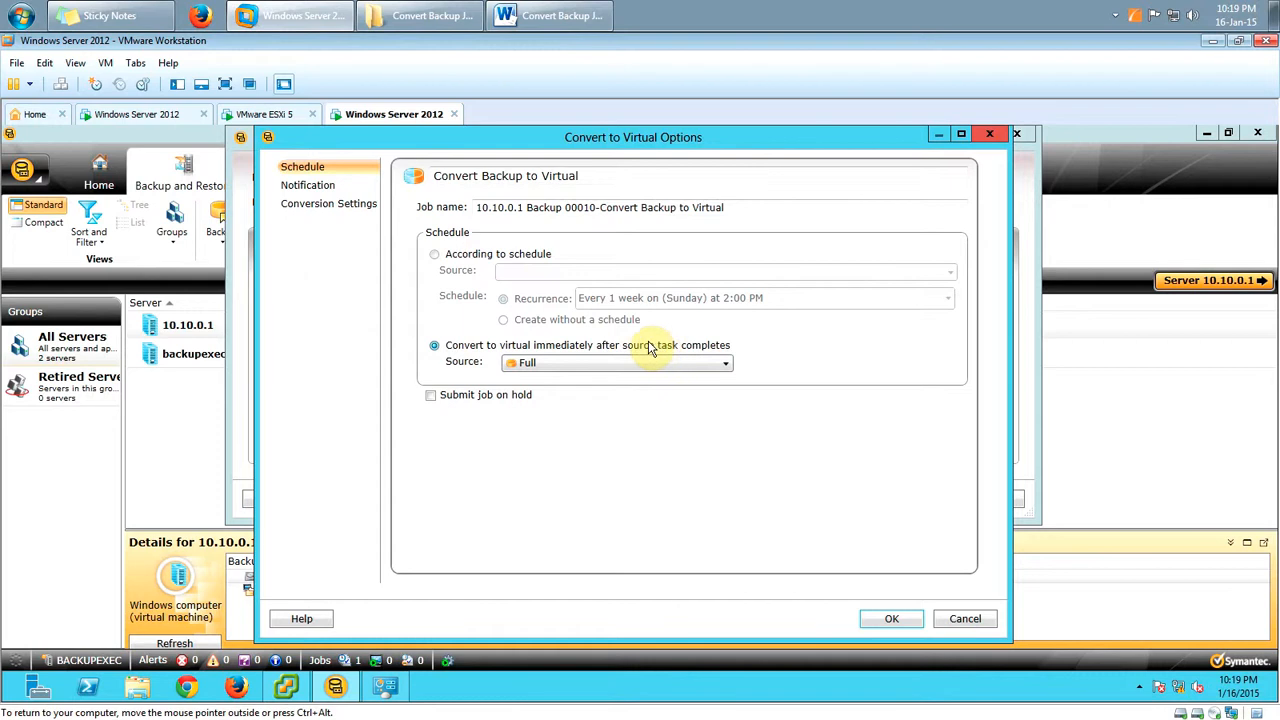
Review the conversion's notification options and set Convert for to VMware ESX / vCenter server in the conversion settings.
click(309, 185)
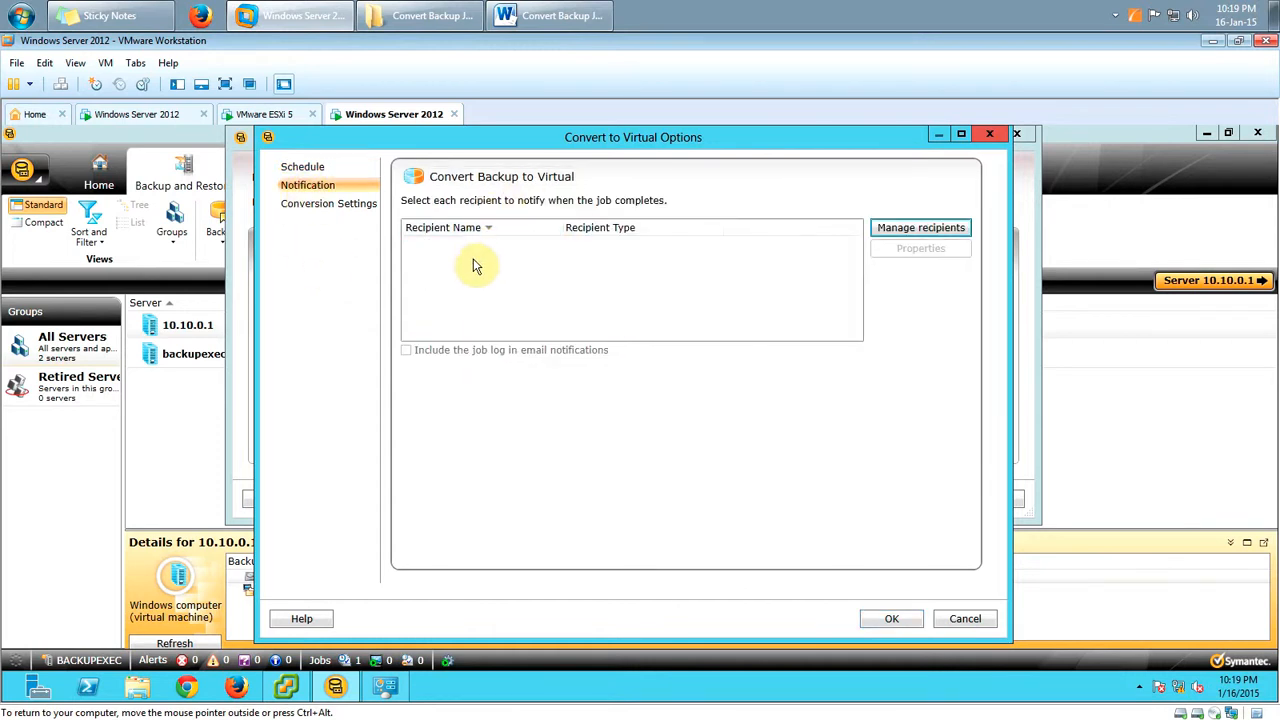
click(347, 207)
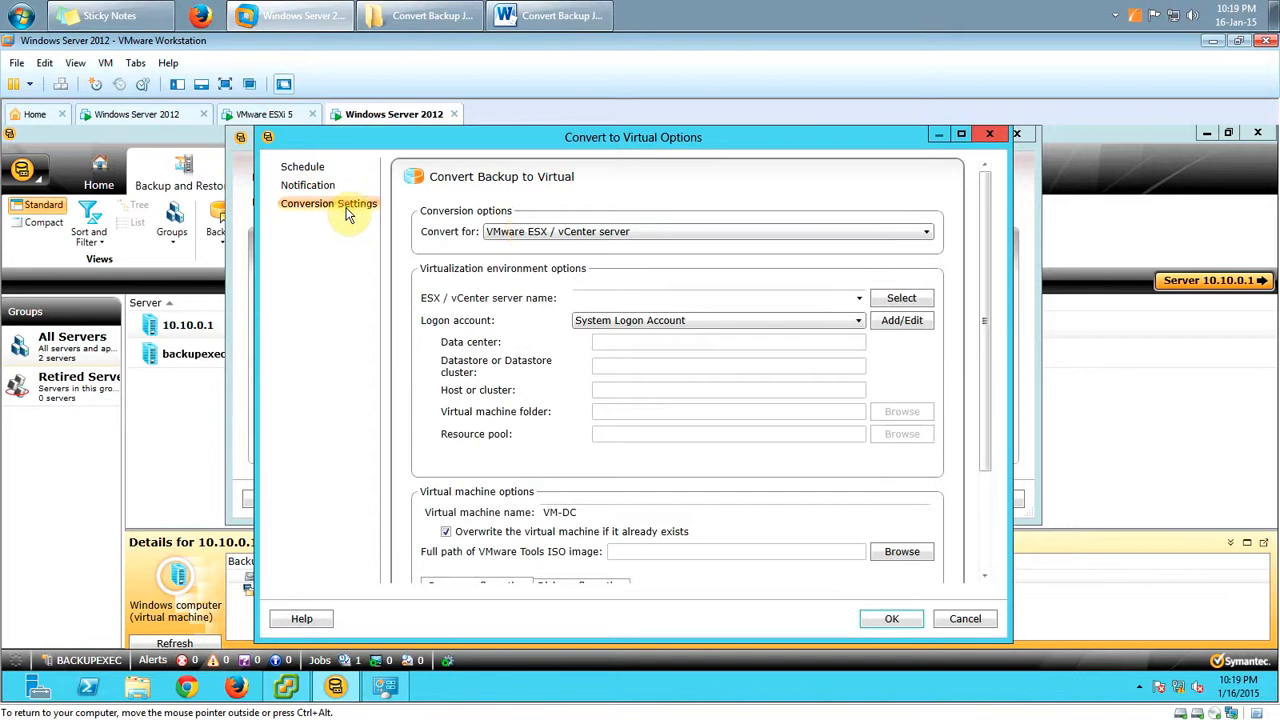
click(535, 230)
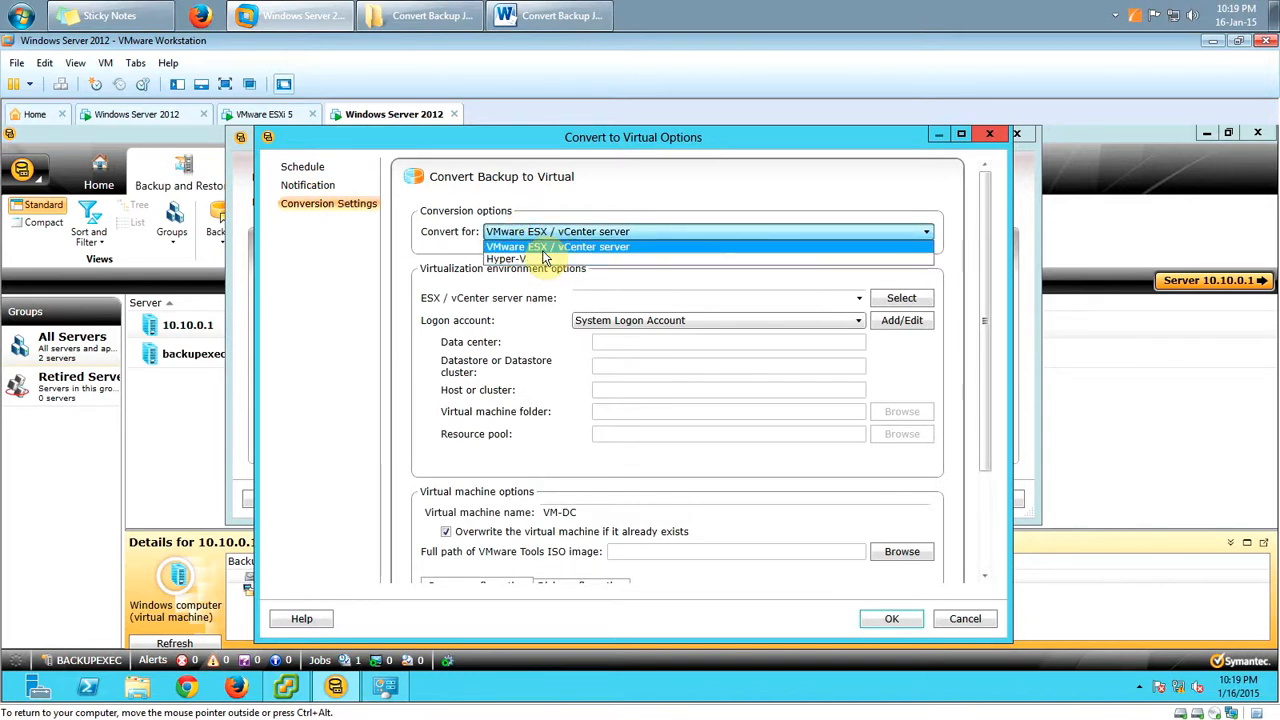
click(545, 248)
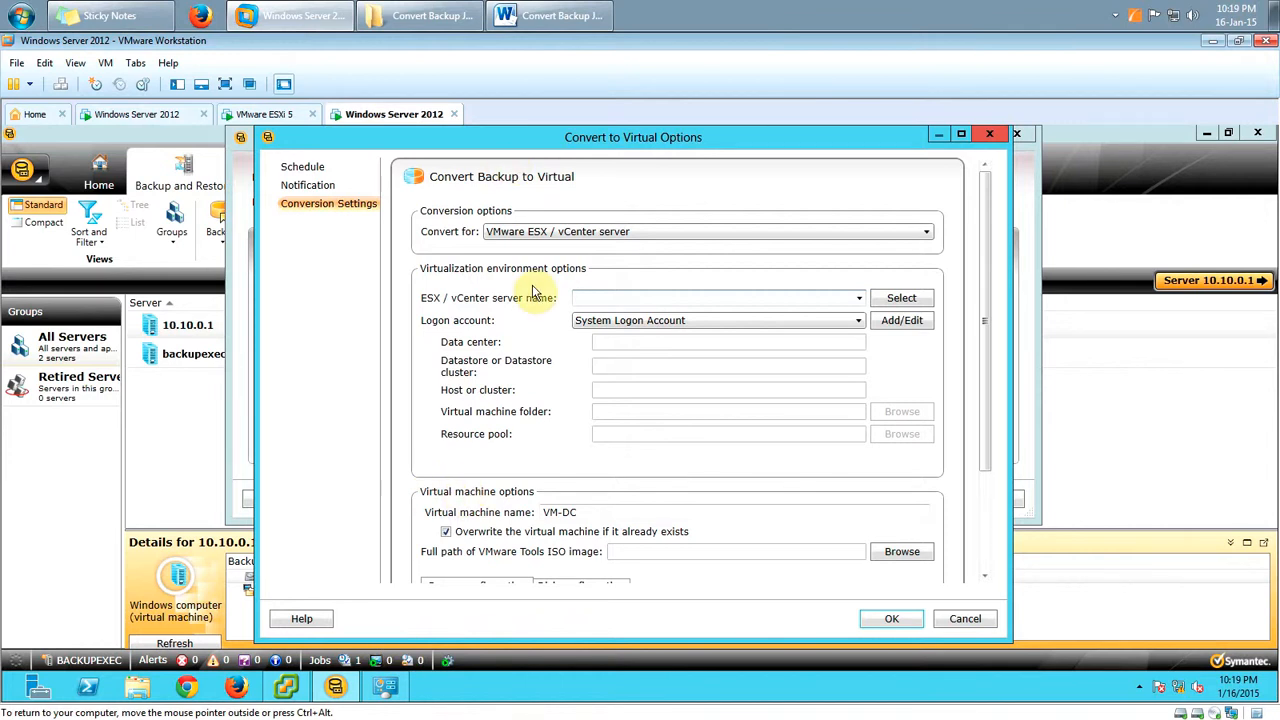
Look up the ESX IP under Virtual Environment Details in the Word document and return to the conversion settings.
key(ctrl+alt)
key(alt+Tab)
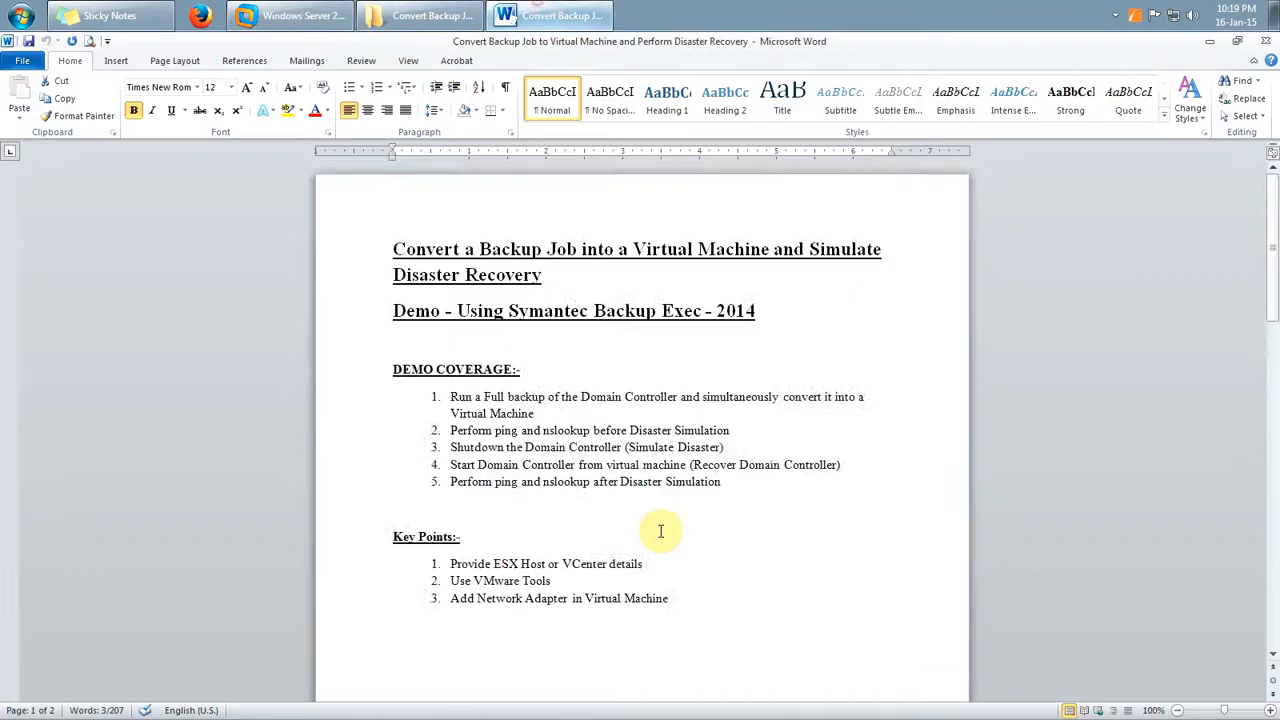
scroll(652, 512, down, 20)
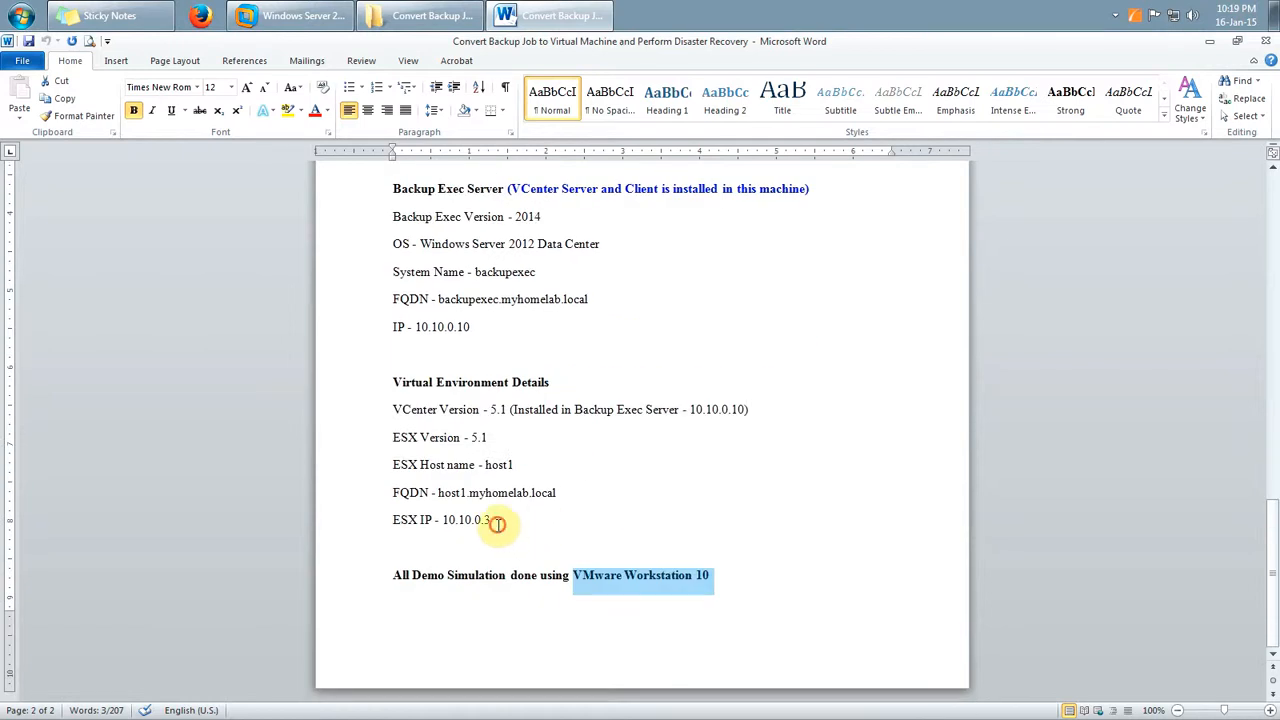
drag(491, 520, 440, 520)
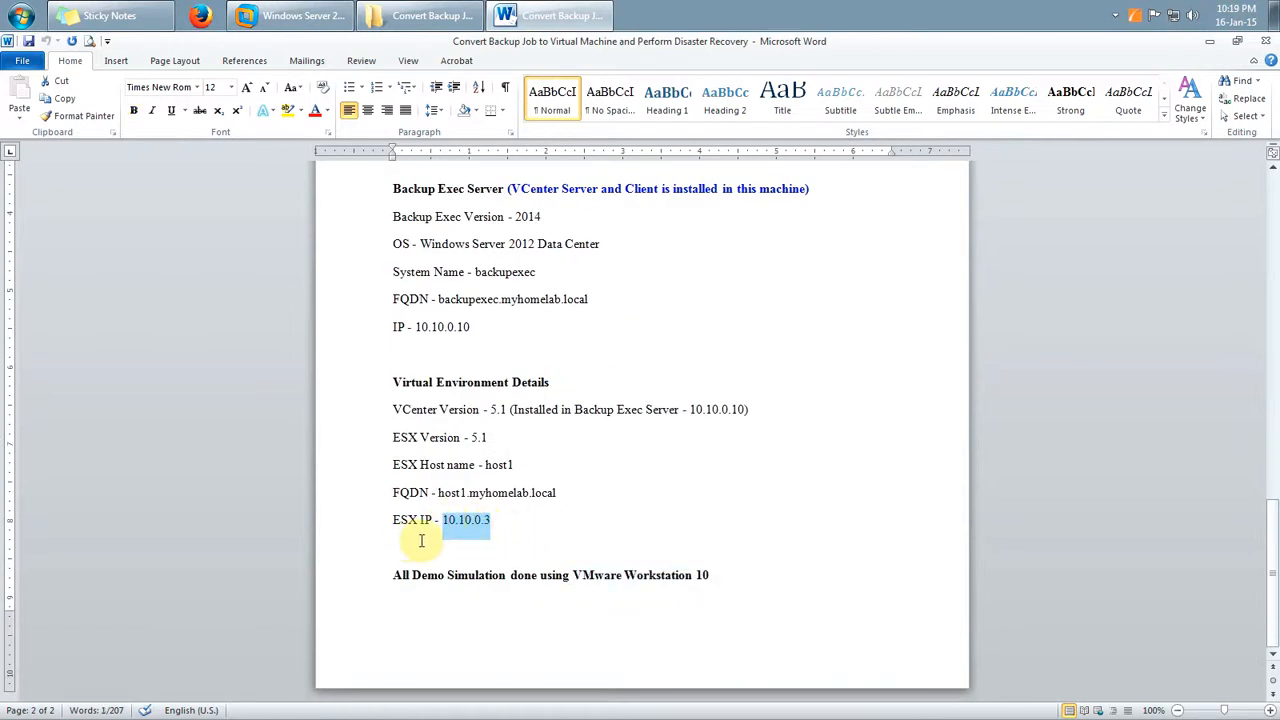
click(327, 22)
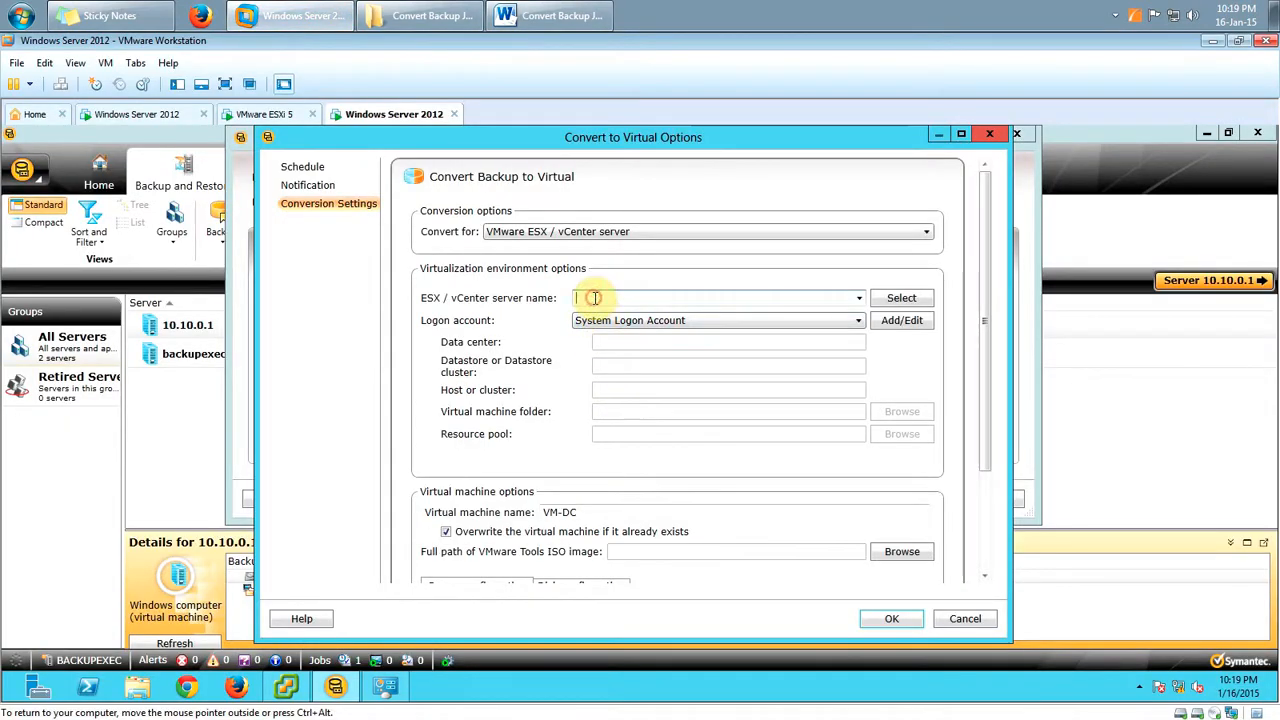
Enter 10.10.0.10 as the ESX / vCenter server, browse its datastores down to Host1-Local Disk, and cancel the selection.
text(10.10.0.10)
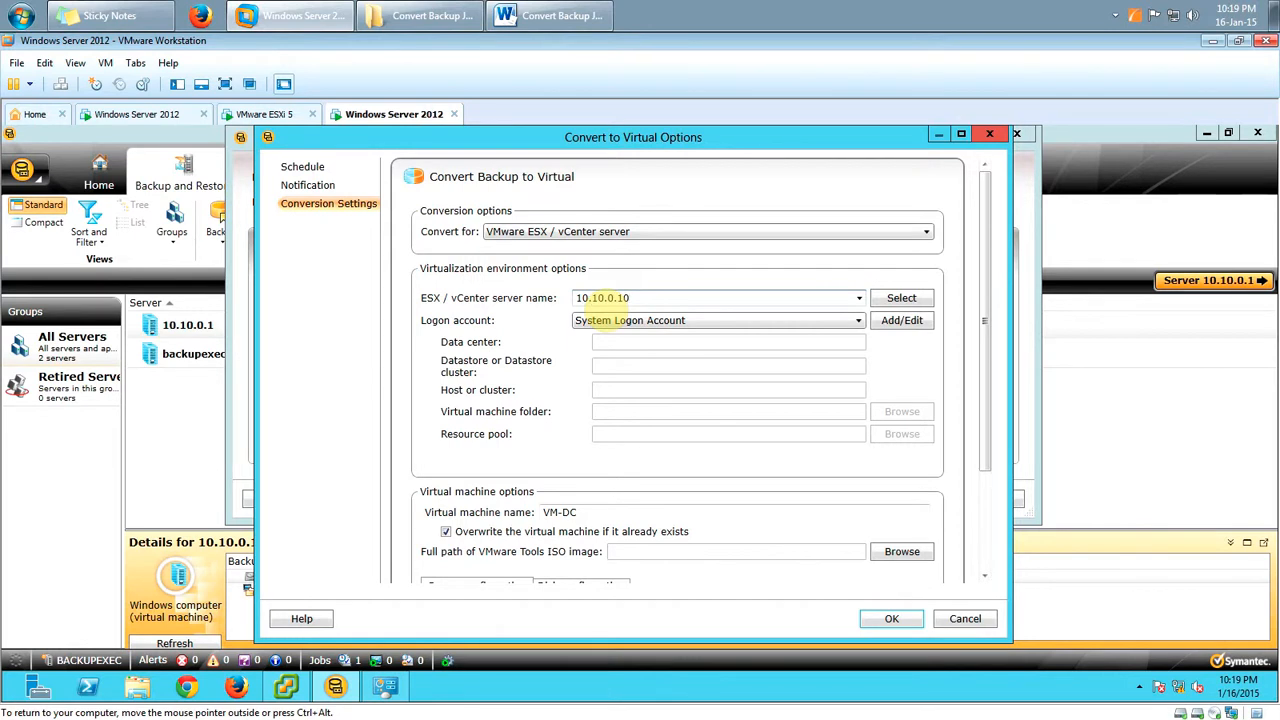
click(901, 298)
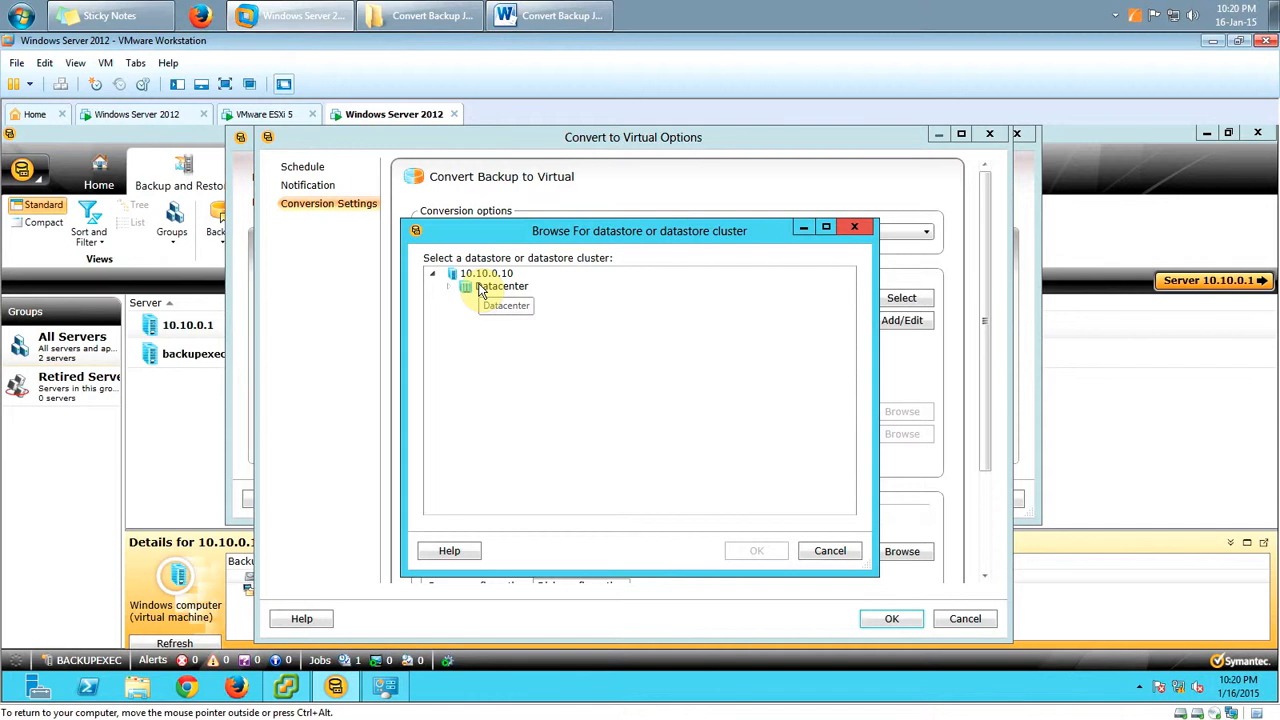
click(448, 286)
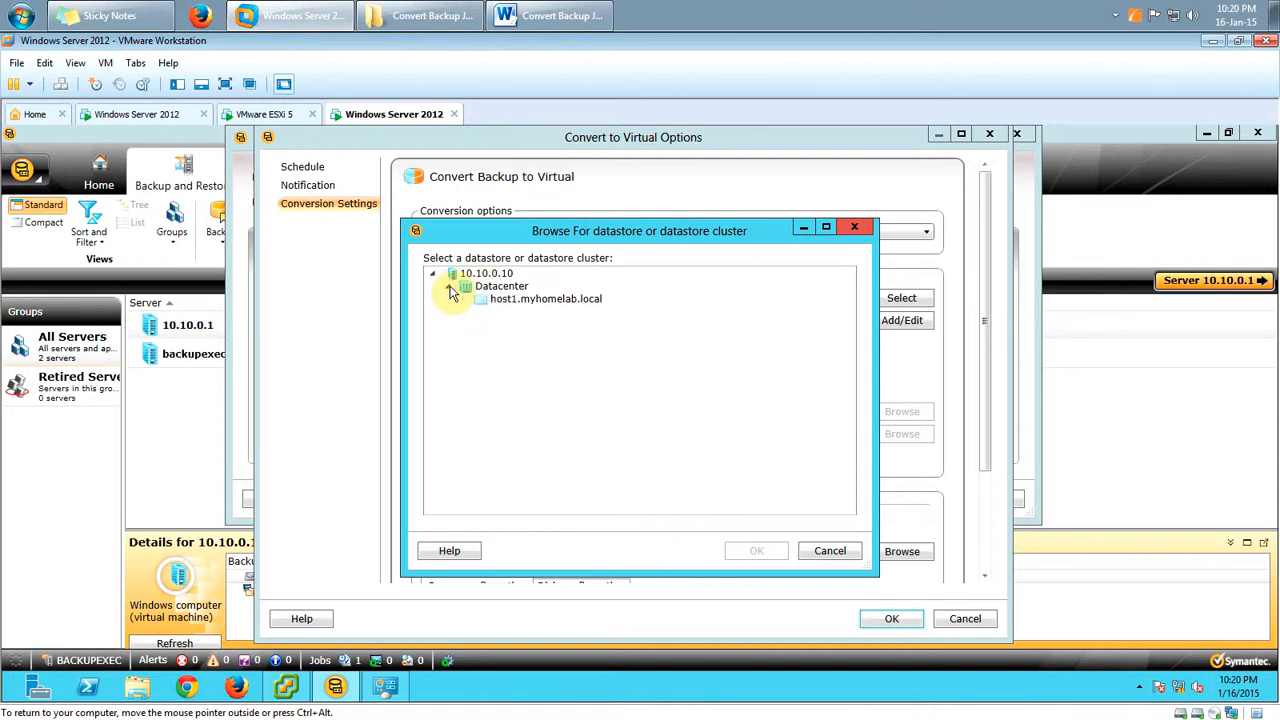
click(464, 299)
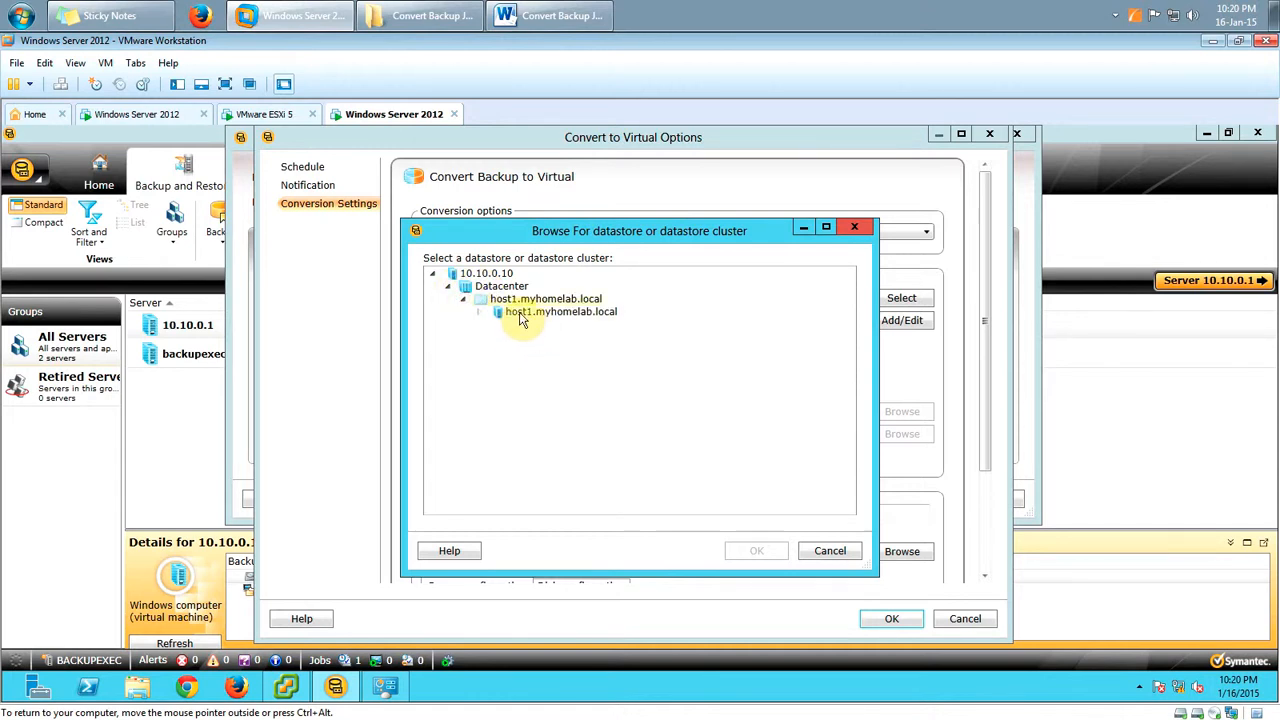
click(519, 314)
click(477, 312)
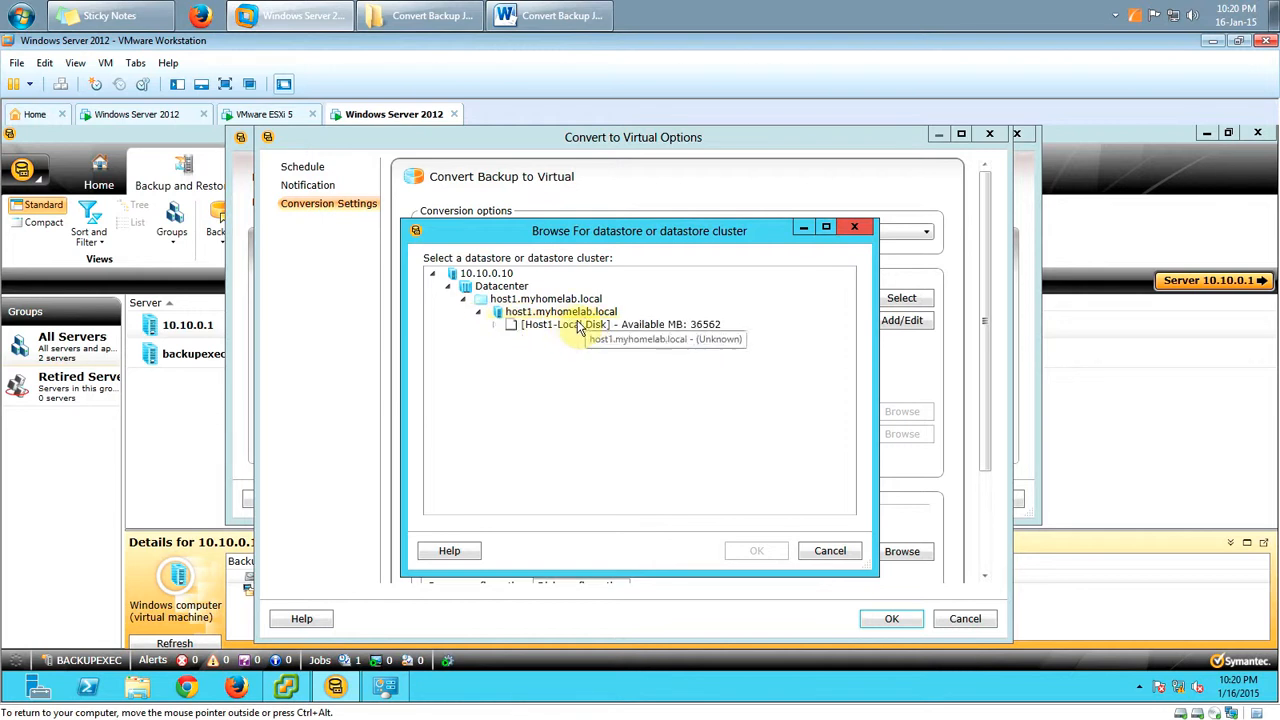
click(586, 324)
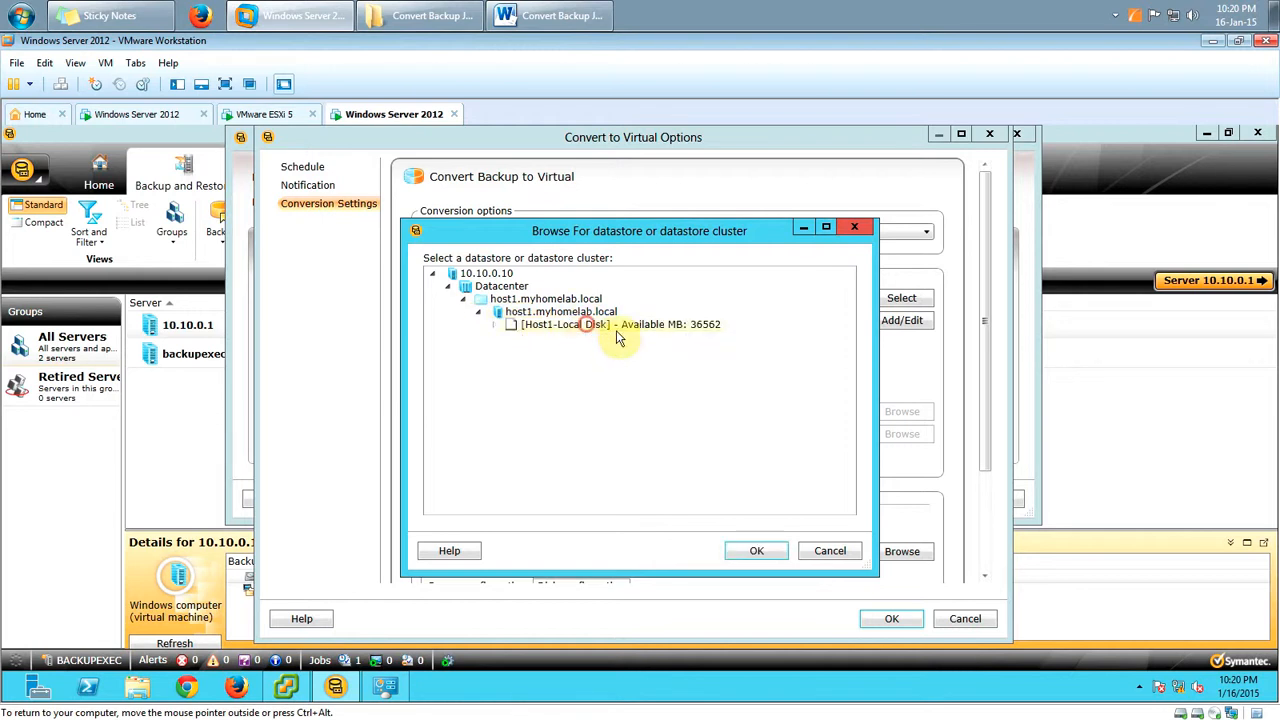
click(497, 326)
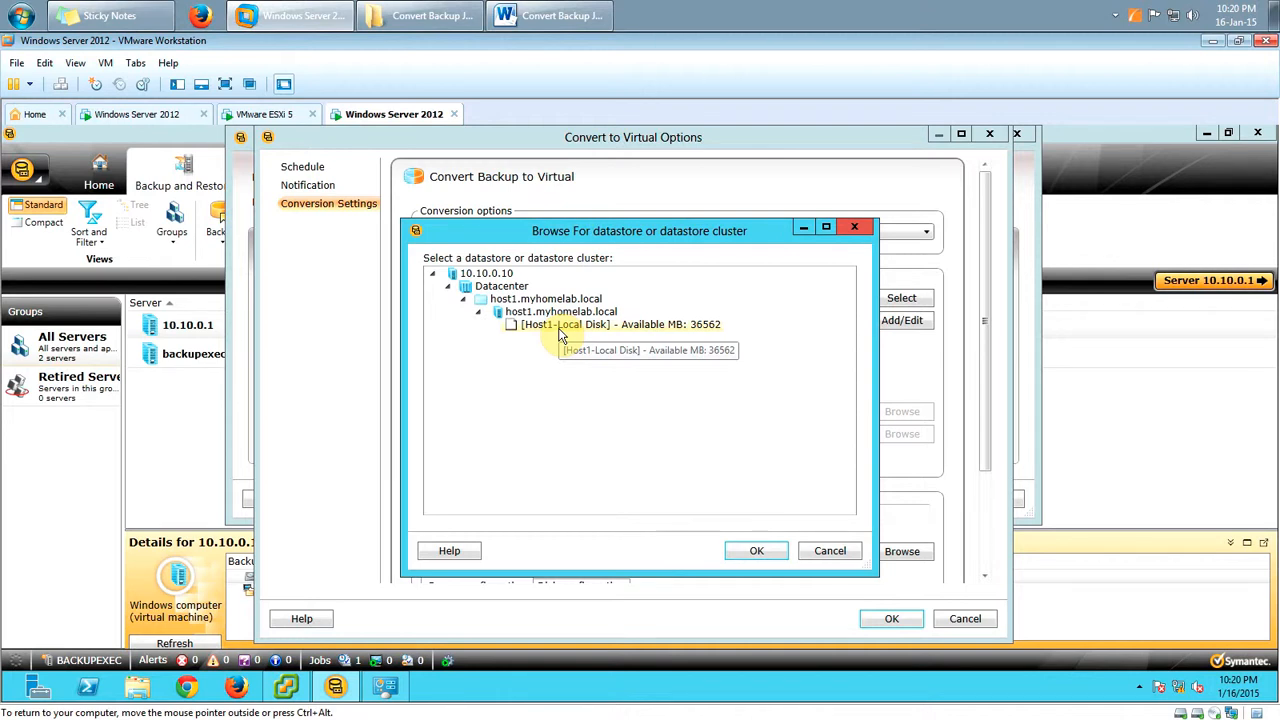
click(843, 556)
Set the ESX / vCenter server name to 10.10.0.3 and check the available logon accounts.
click(647, 297)
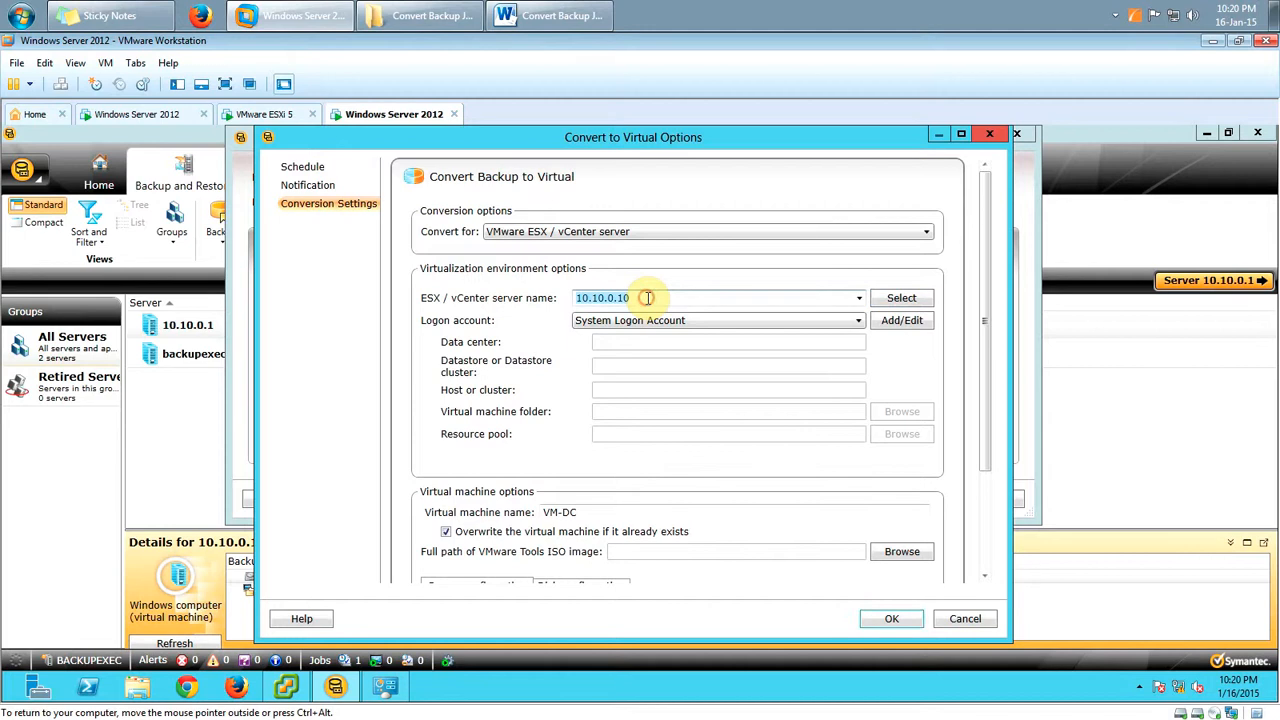
text(10.)
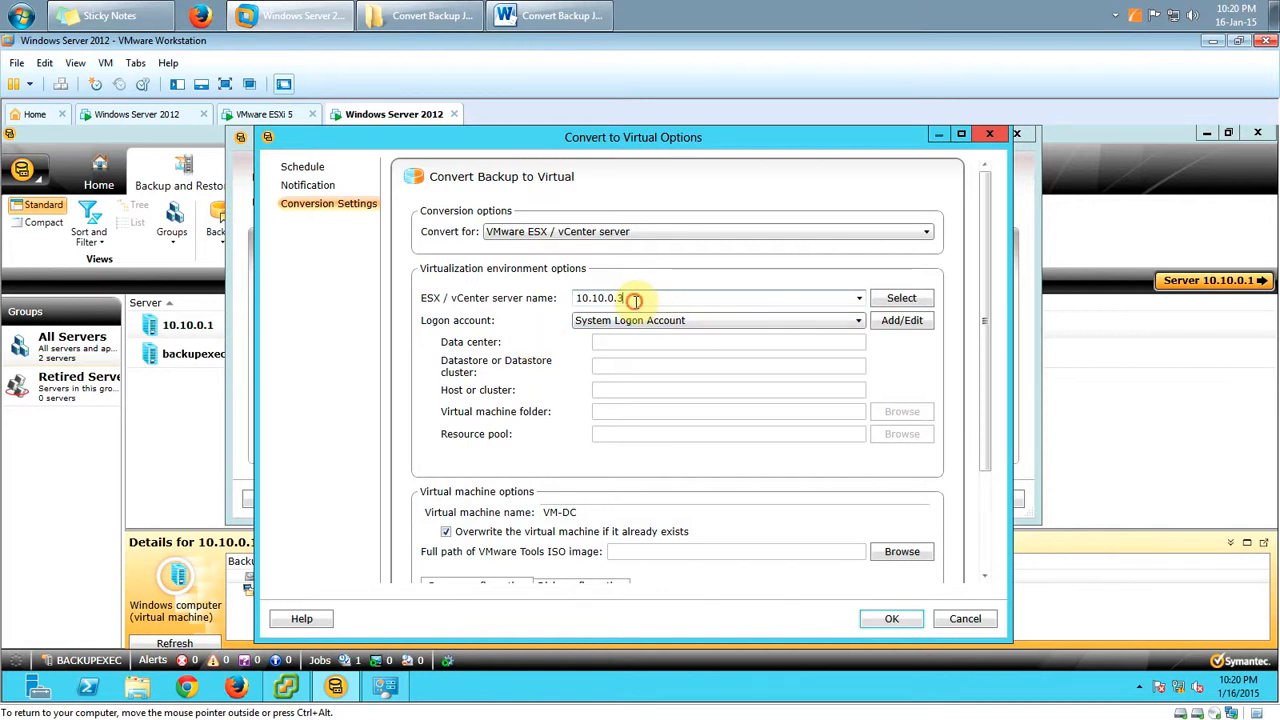
drag(634, 300, 529, 297)
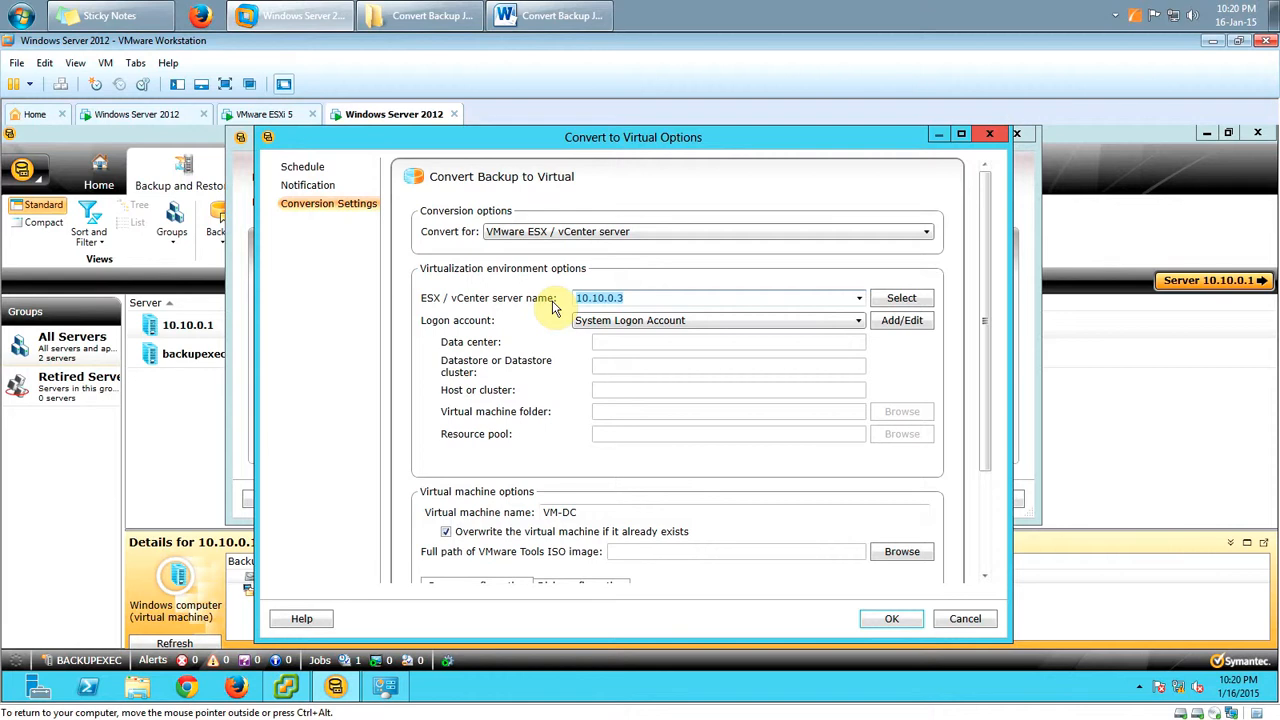
click(636, 322)
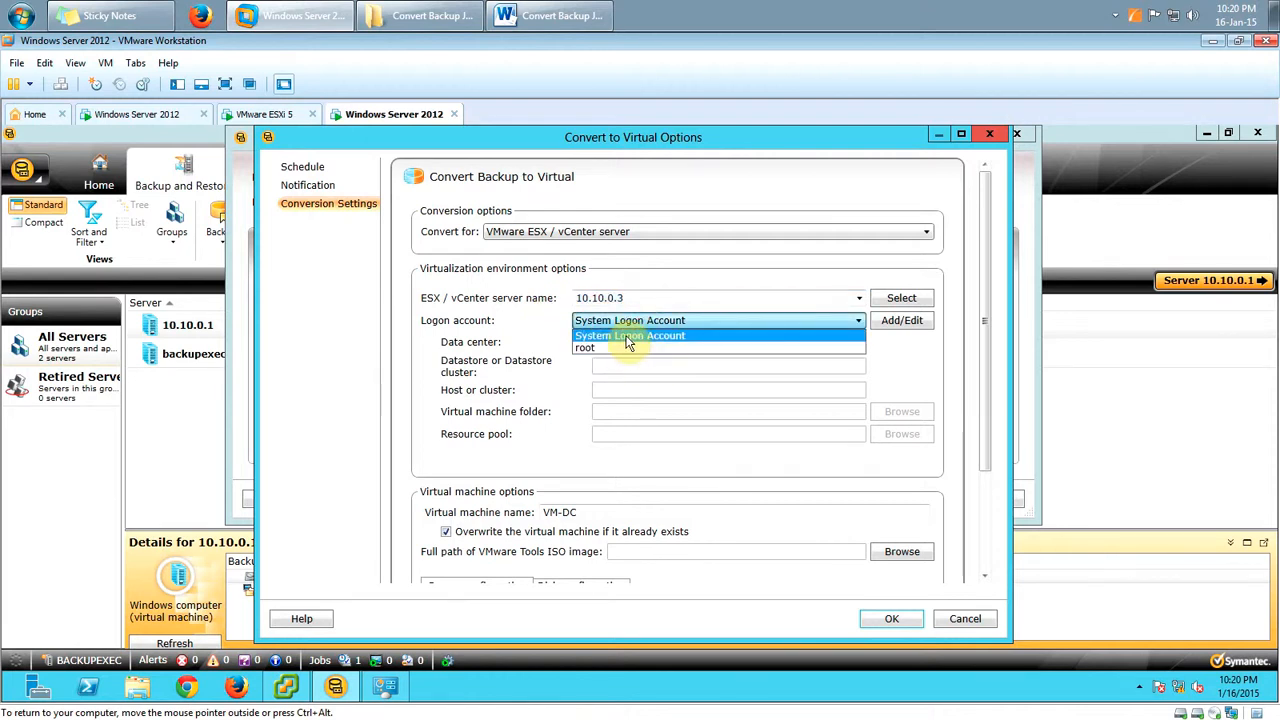
click(634, 320)
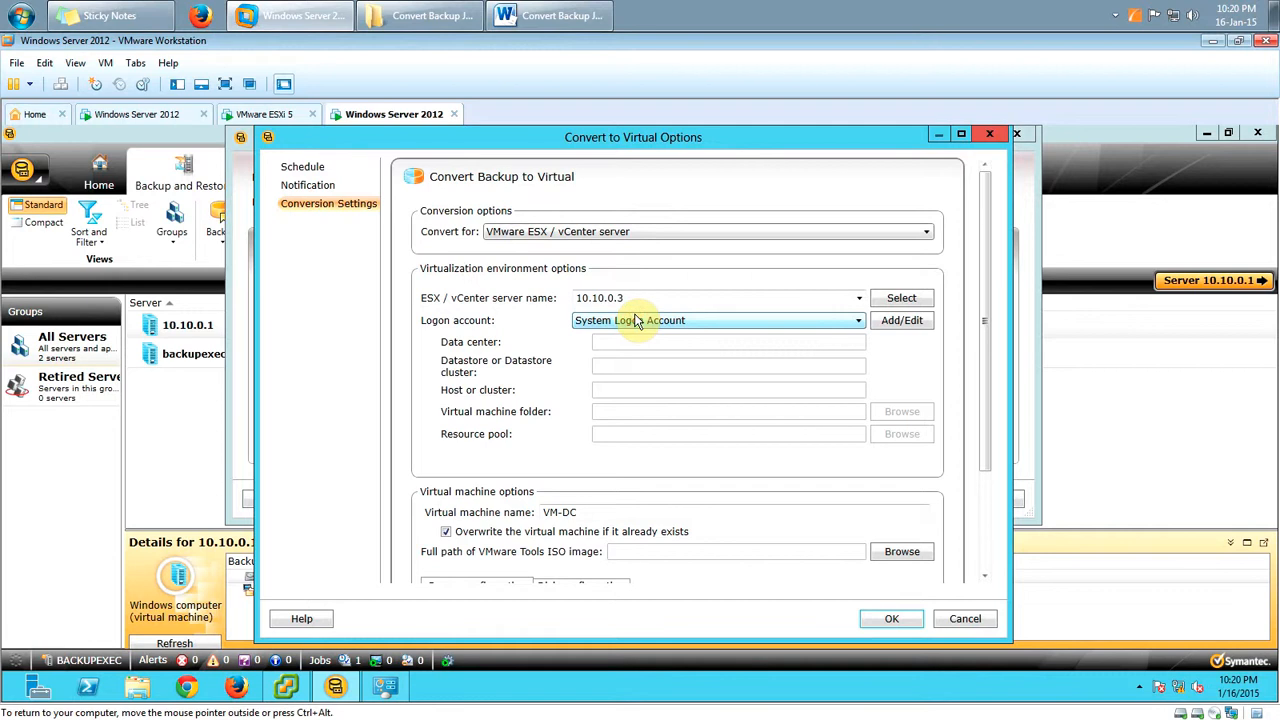
drag(642, 297, 522, 300)
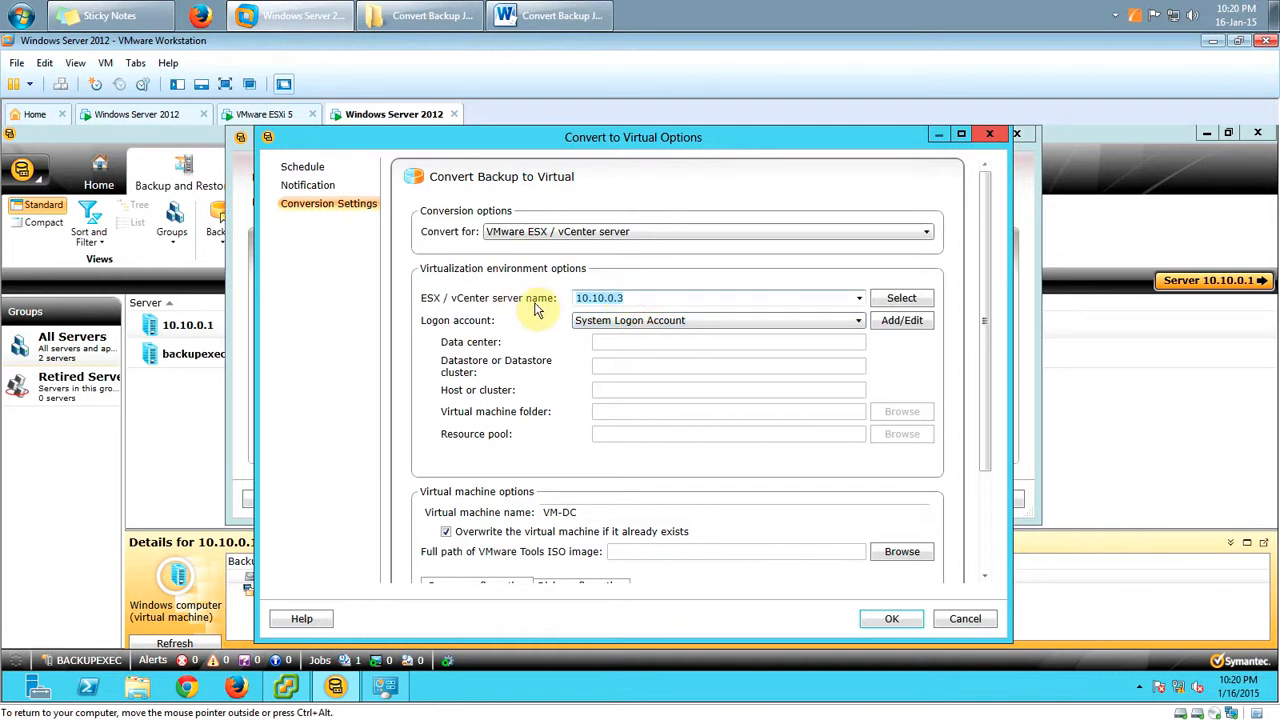
Browse the server's datastores, connecting with the root logon account after marking it as restricted and default.
click(896, 300)
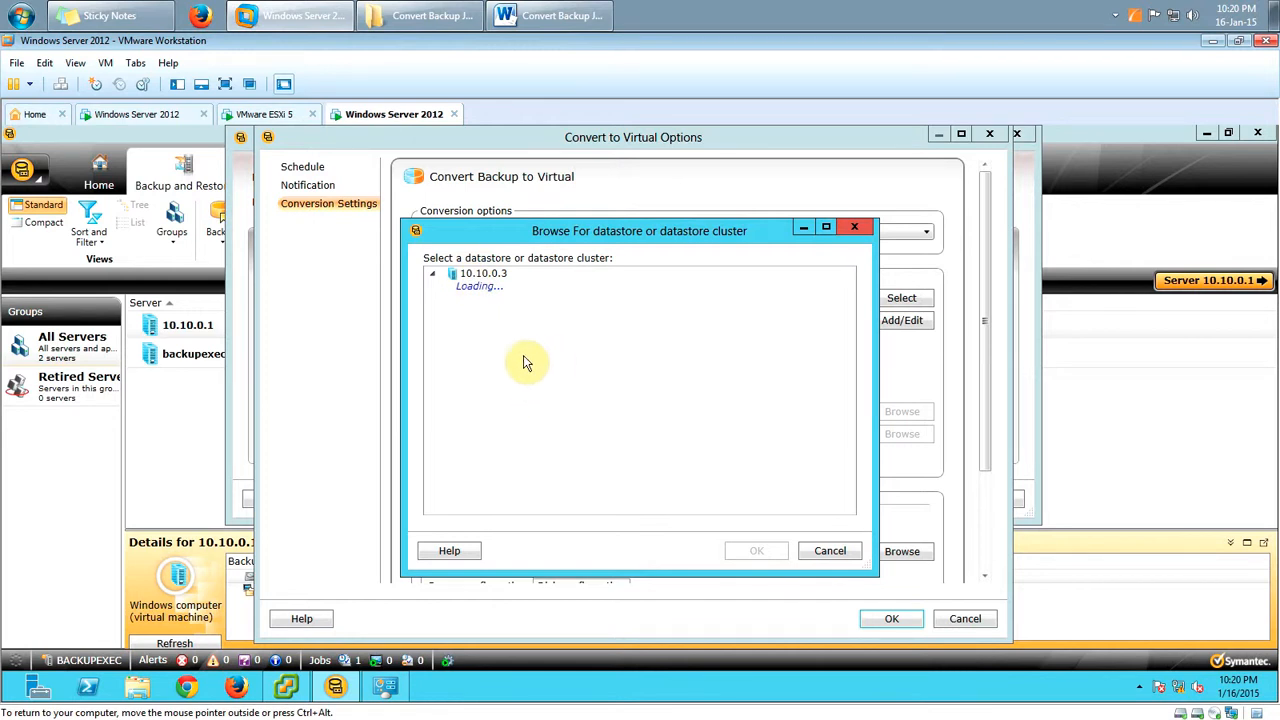
click(455, 383)
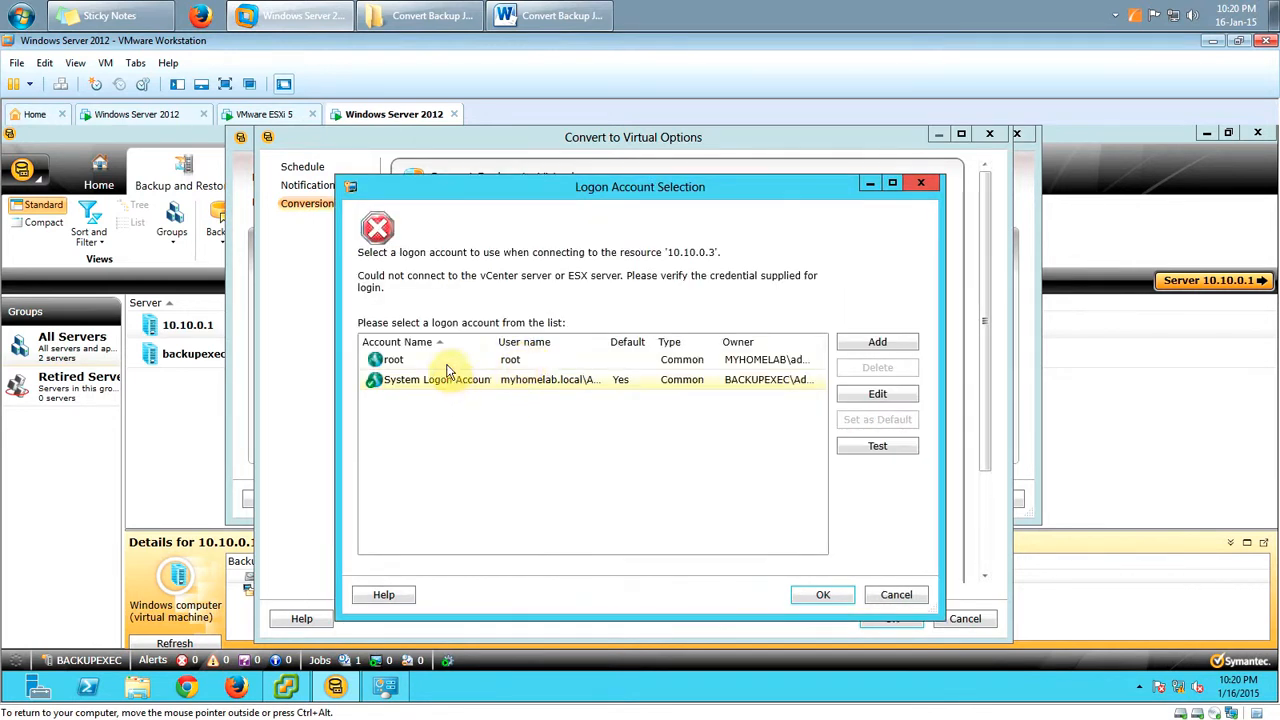
click(447, 366)
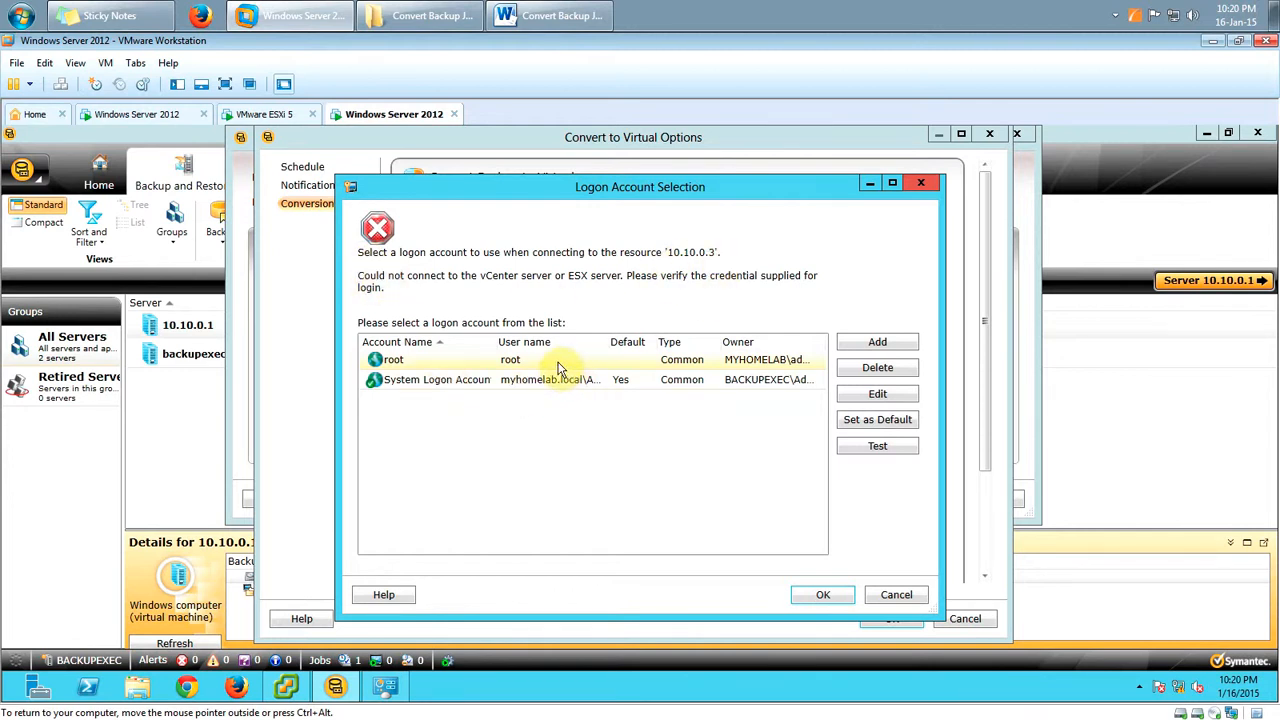
click(877, 394)
click(456, 479)
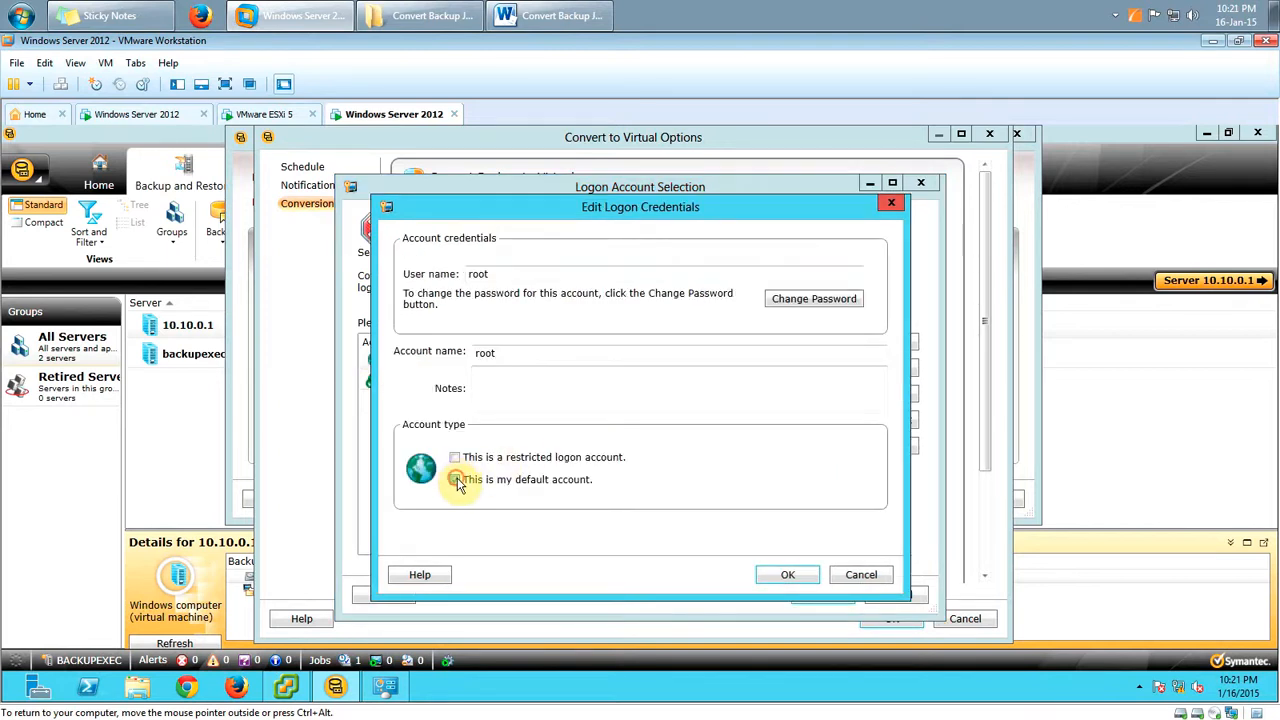
click(455, 458)
click(790, 578)
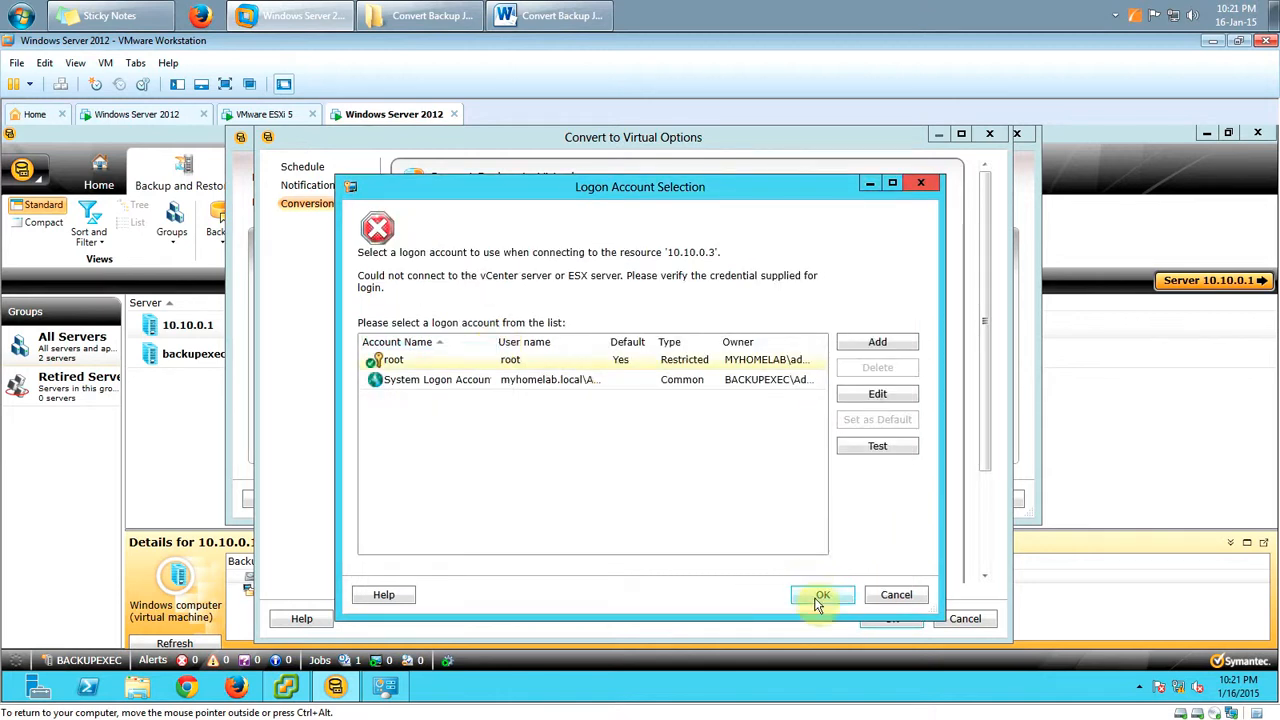
click(818, 595)
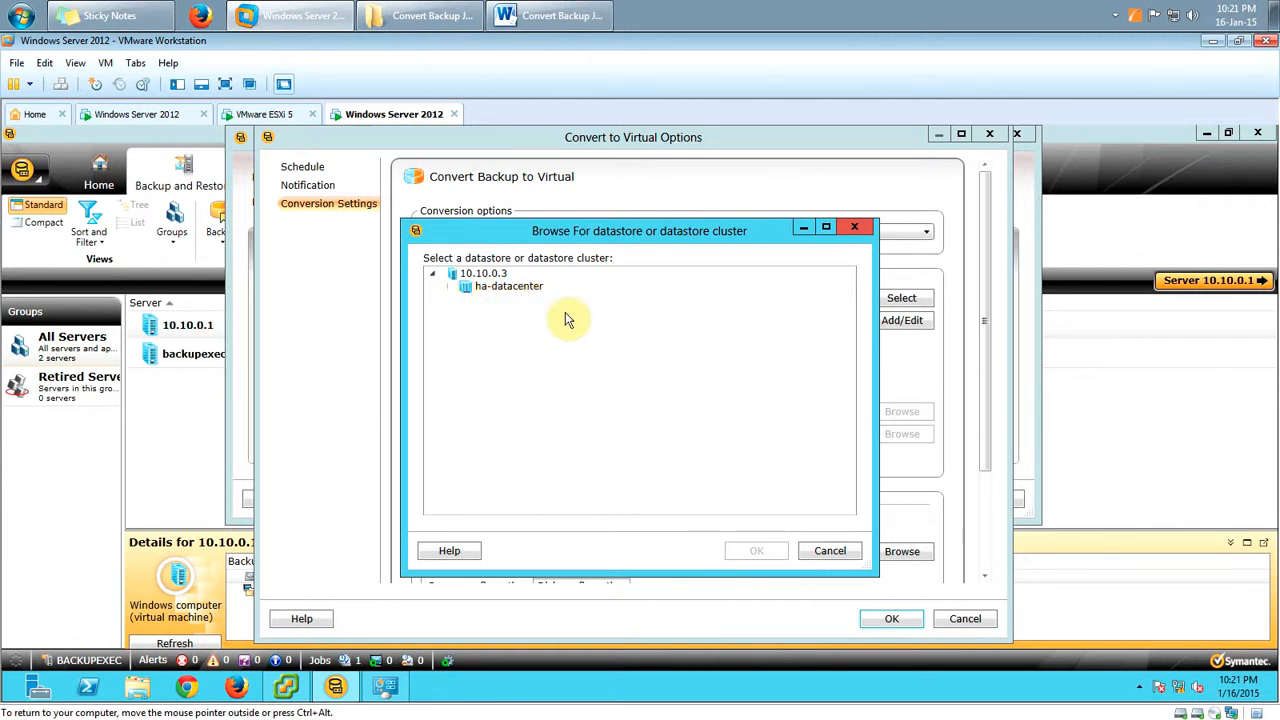
Check the host address on the VMware ESXi 5 console and choose the Host1-Local Disk datastore under ha-datacenter, host1.myhomelab.local.
click(448, 287)
click(463, 299)
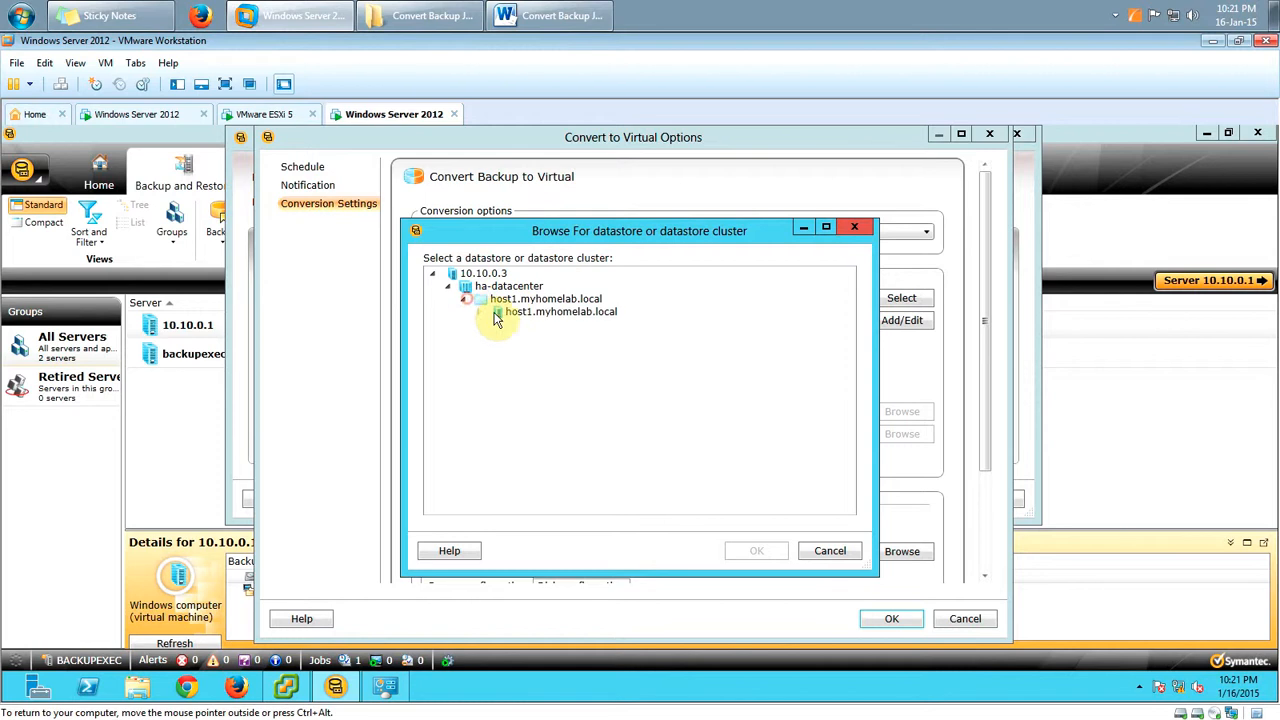
click(479, 311)
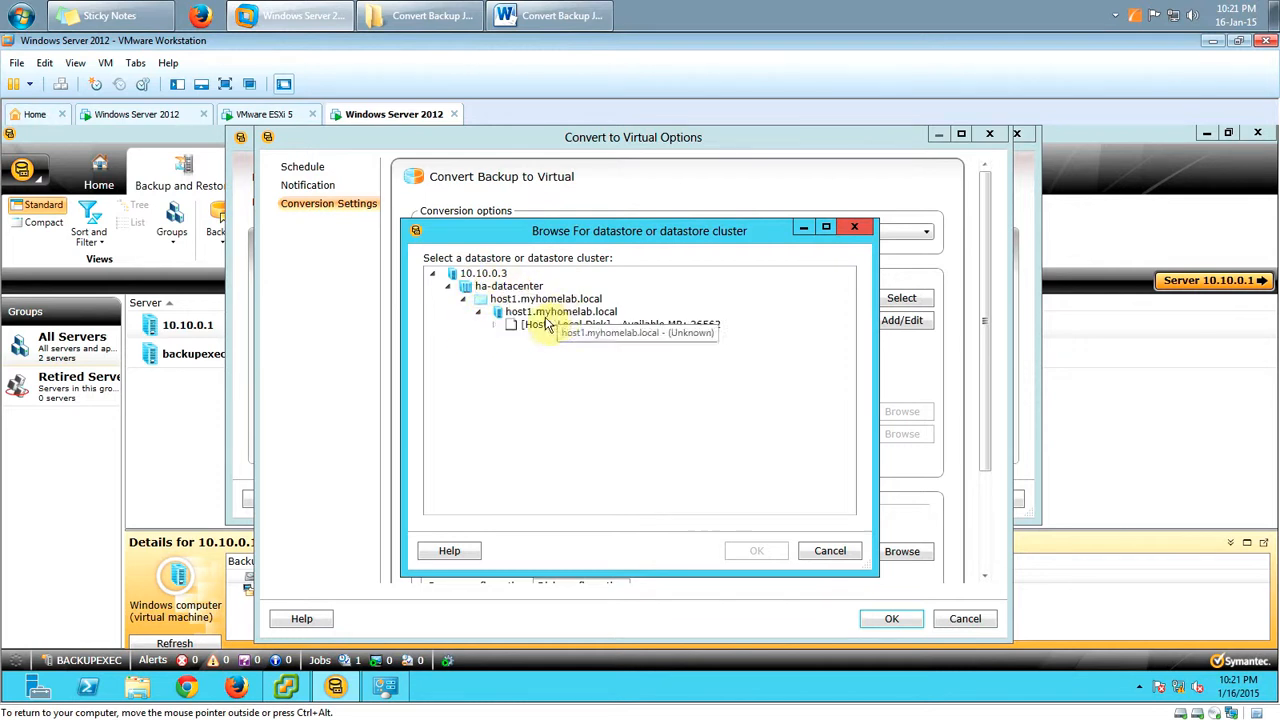
click(268, 117)
click(450, 355)
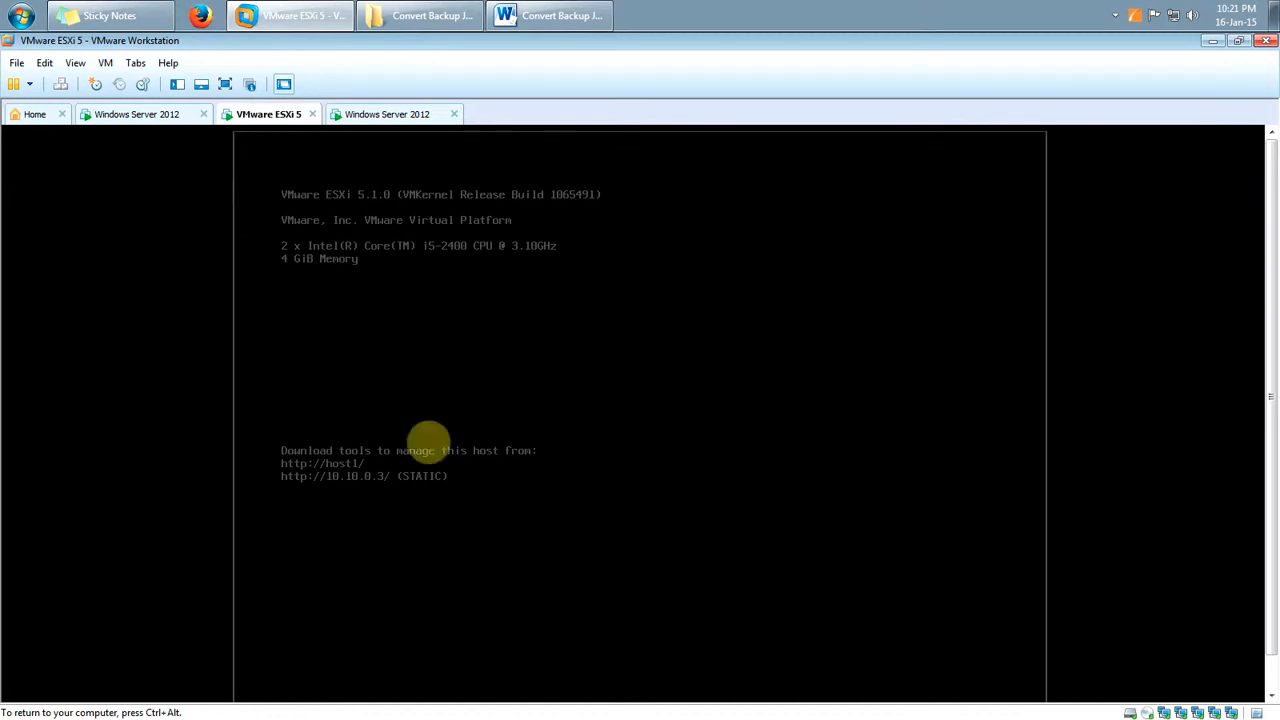
key(ctrl+alt)
click(372, 117)
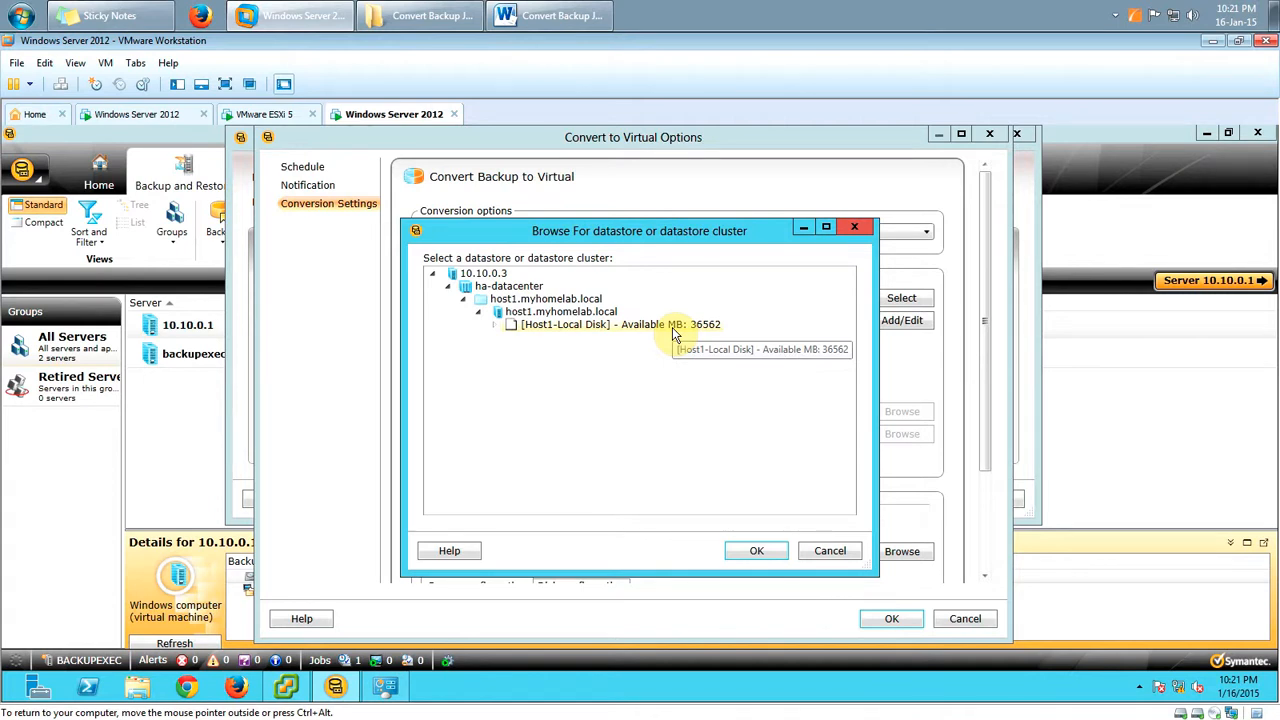
click(742, 557)
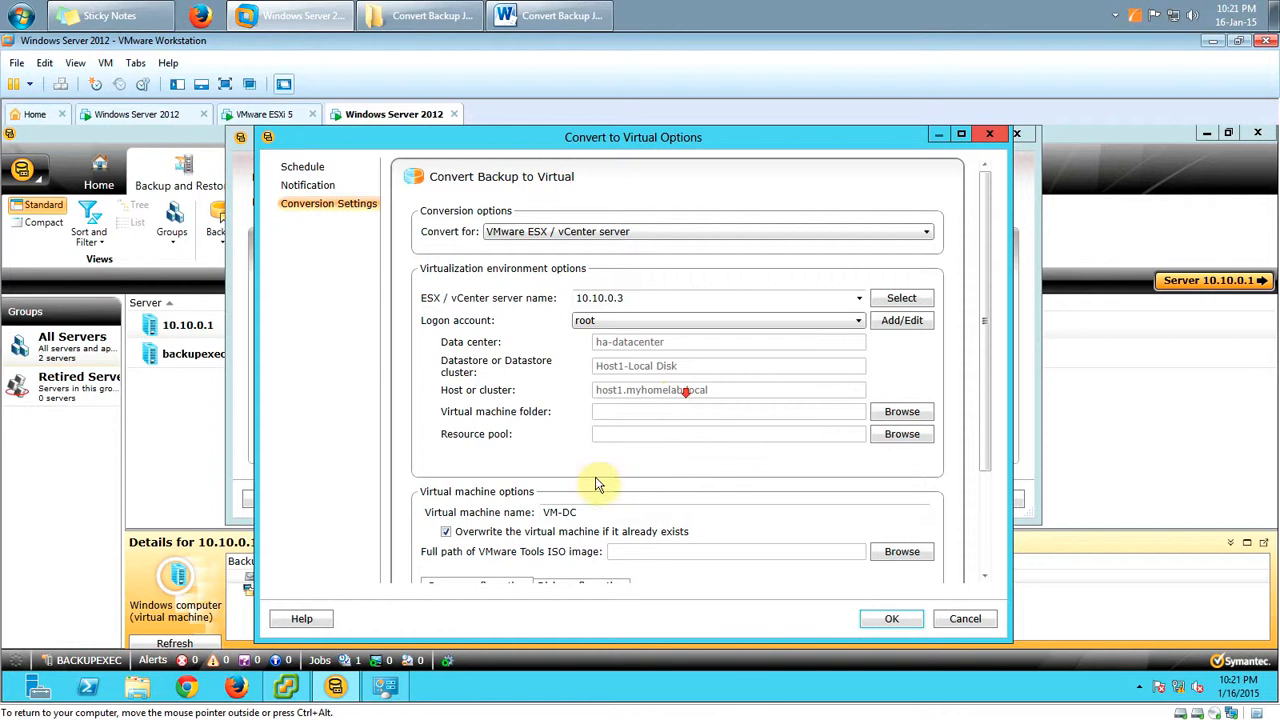
Review the virtual machine name, compare it with the domain controller's FQDN in the Word document, and return to the conversion settings.
drag(987, 440, 988, 530)
double_click(587, 372)
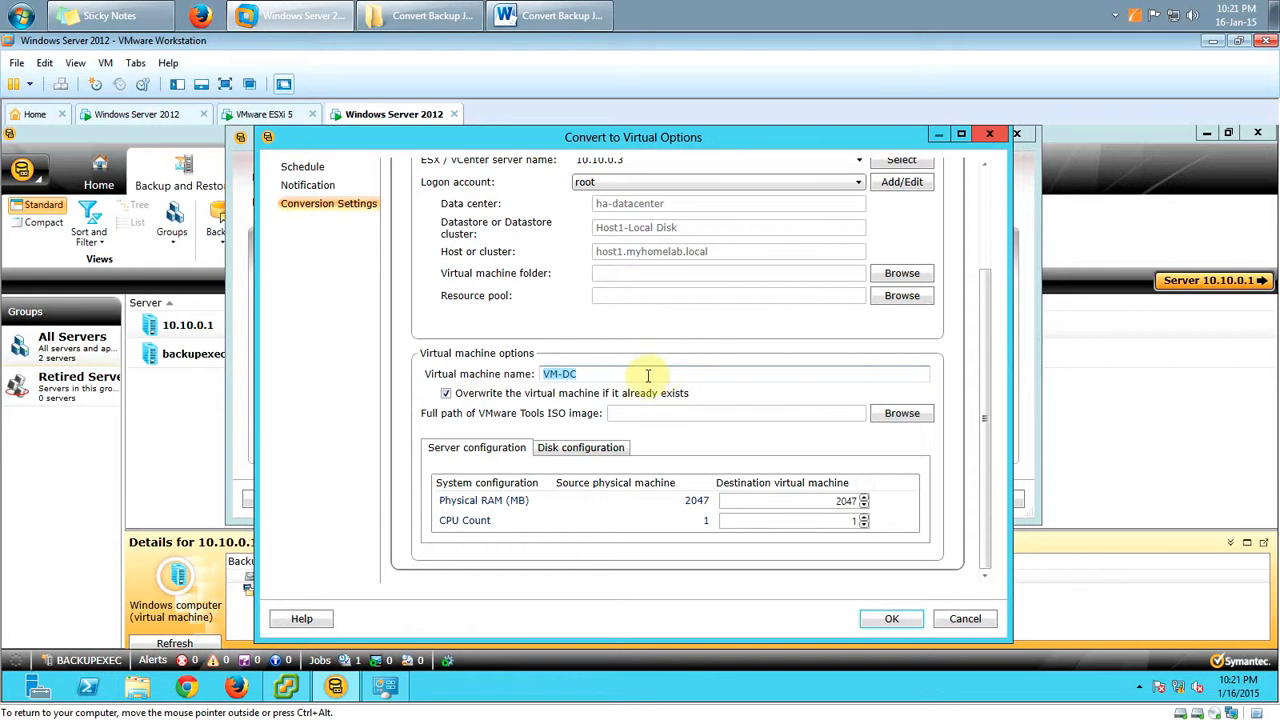
double_click(612, 378)
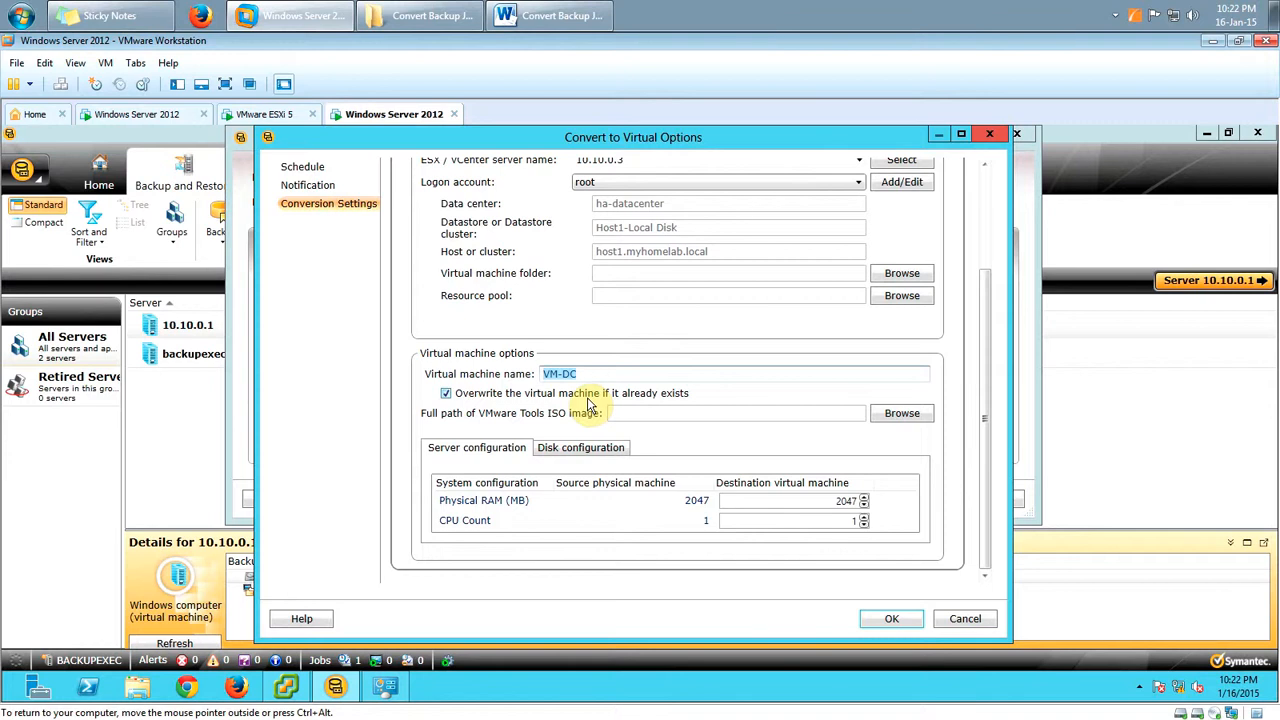
drag(583, 375, 530, 382)
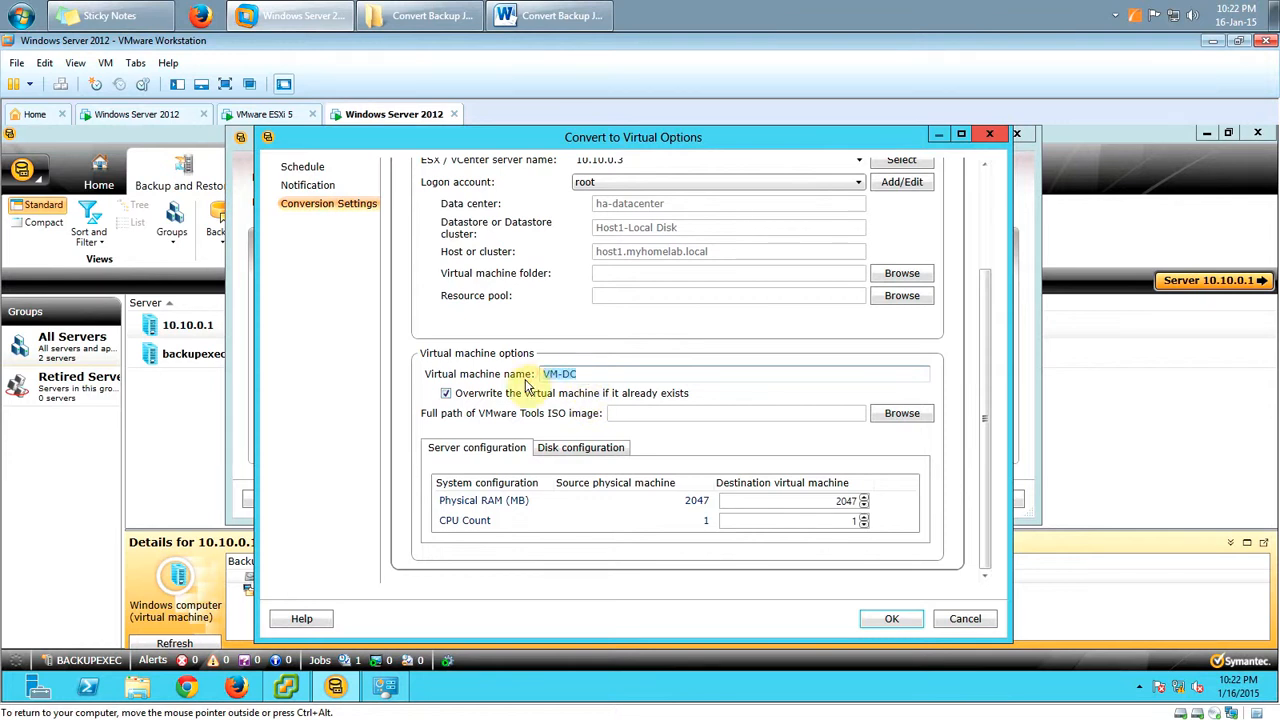
click(548, 18)
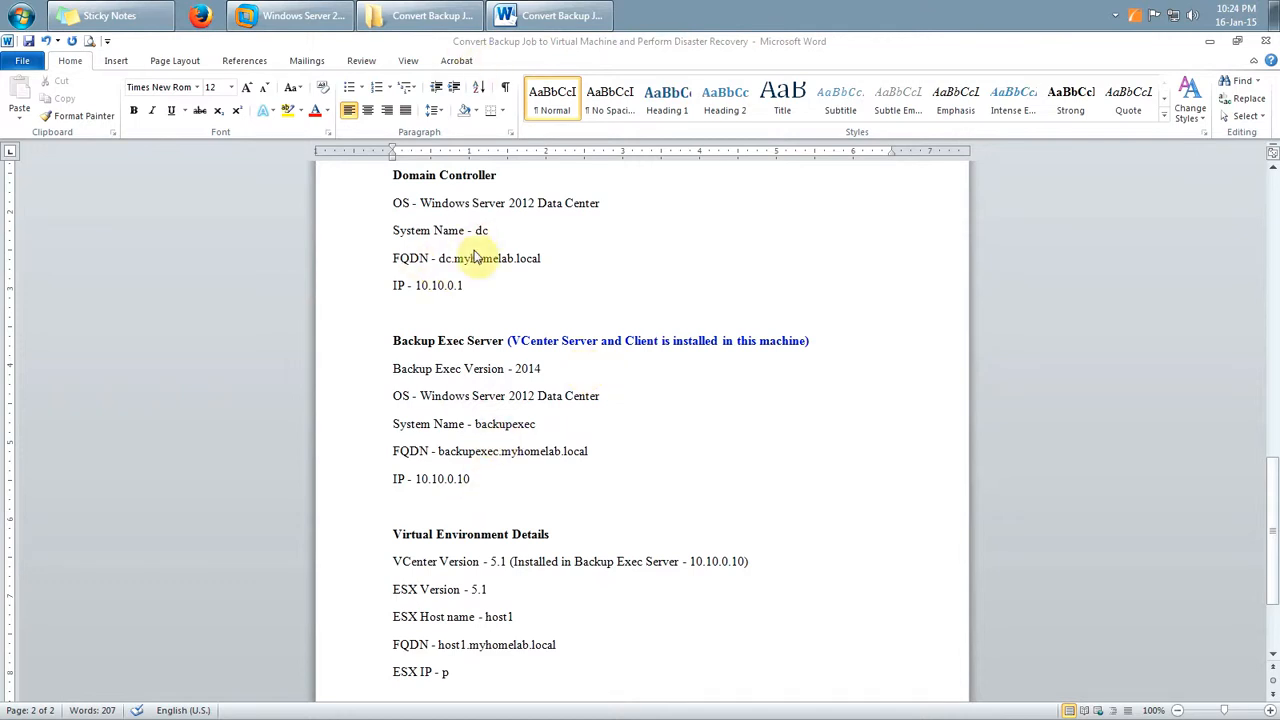
drag(441, 258, 490, 258)
click(295, 15)
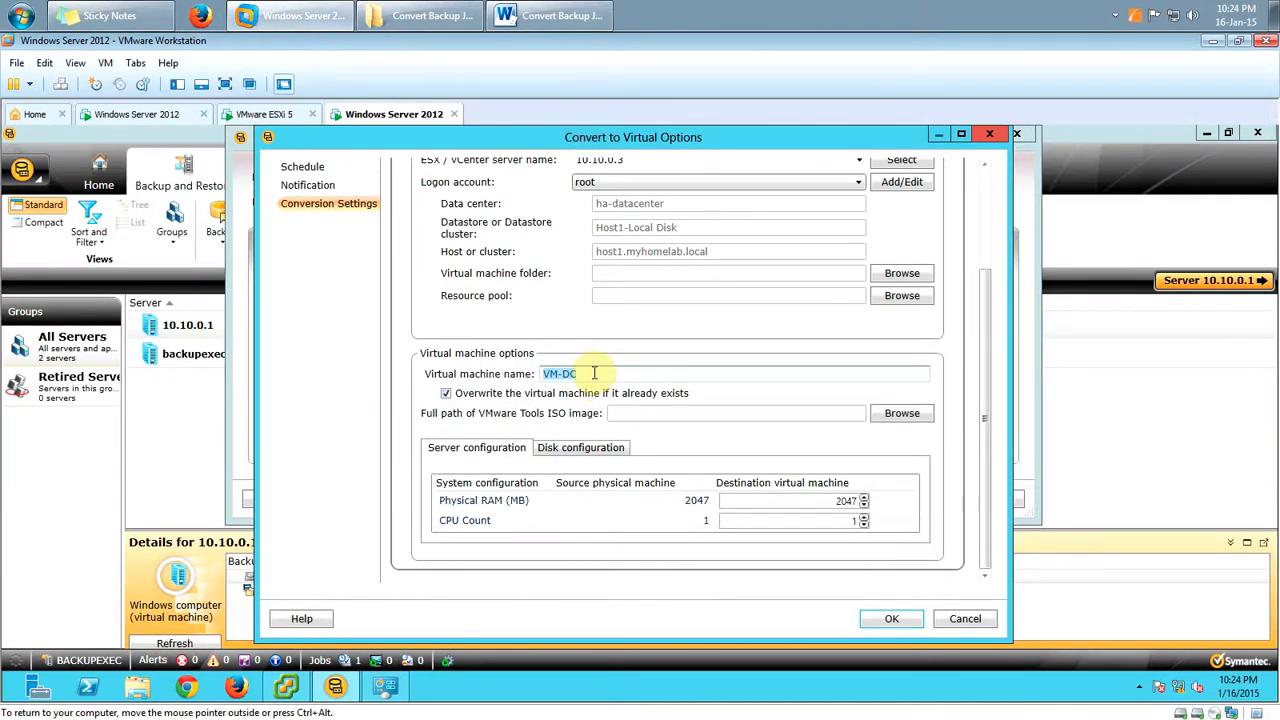
Set the VMware Tools ISO image to VMware-tools-windows-9.0.5-1065307.iso from the C: drive of backupexec.myhomelab.local.
click(619, 416)
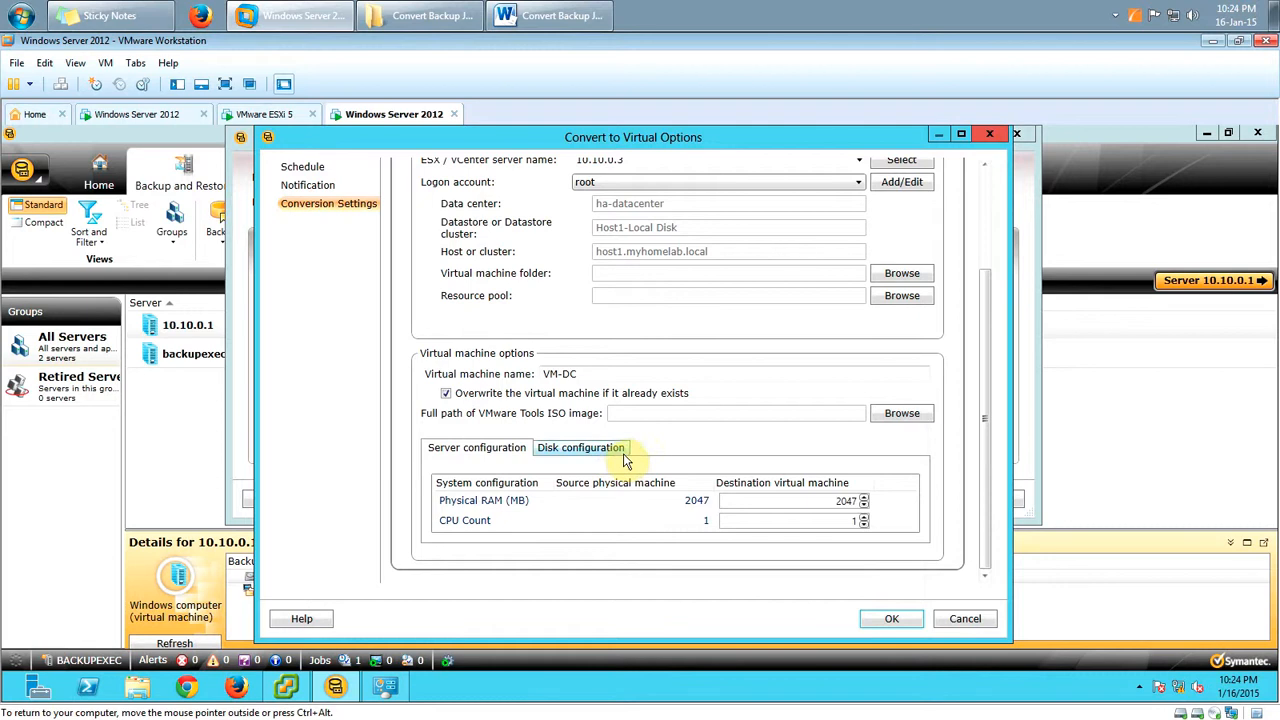
click(893, 416)
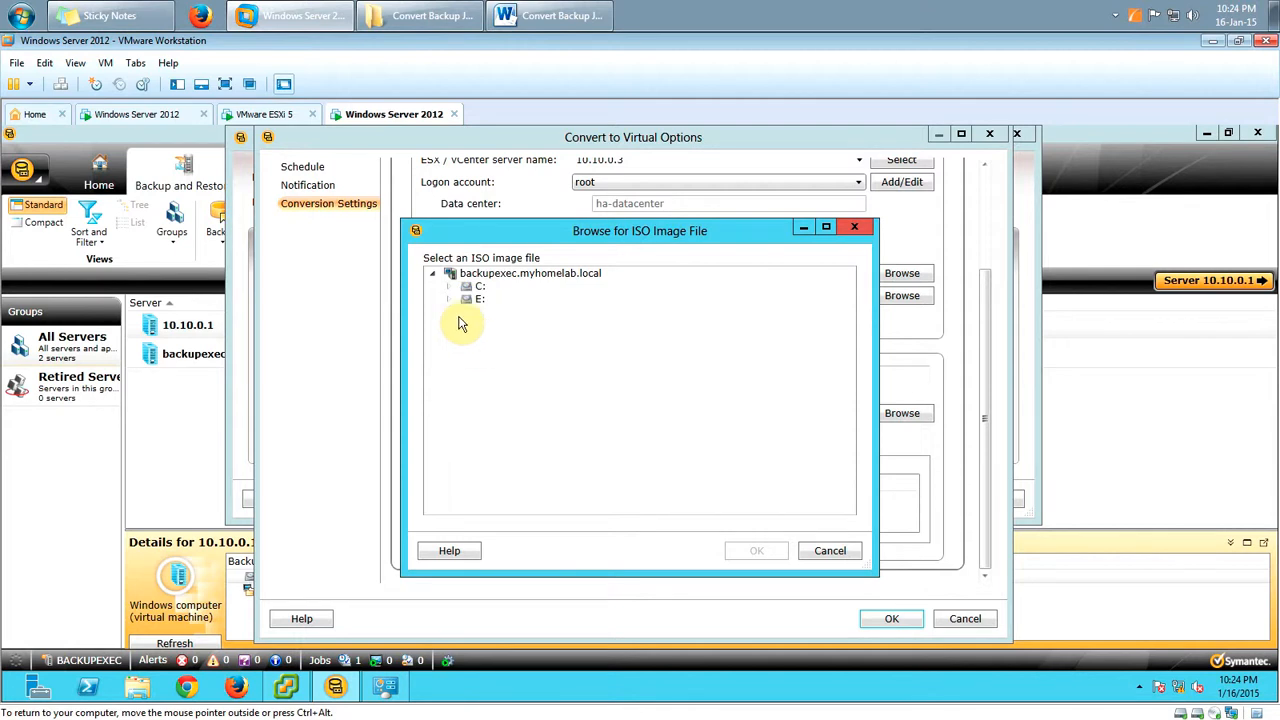
click(448, 286)
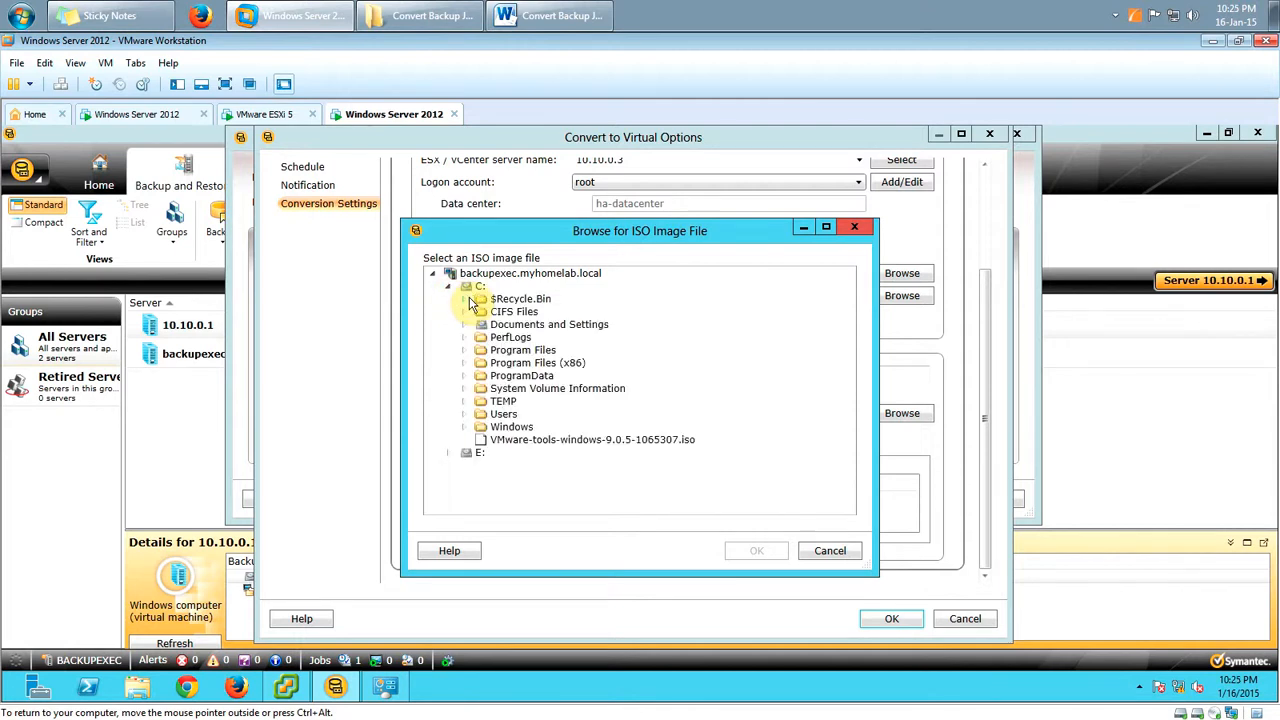
click(528, 442)
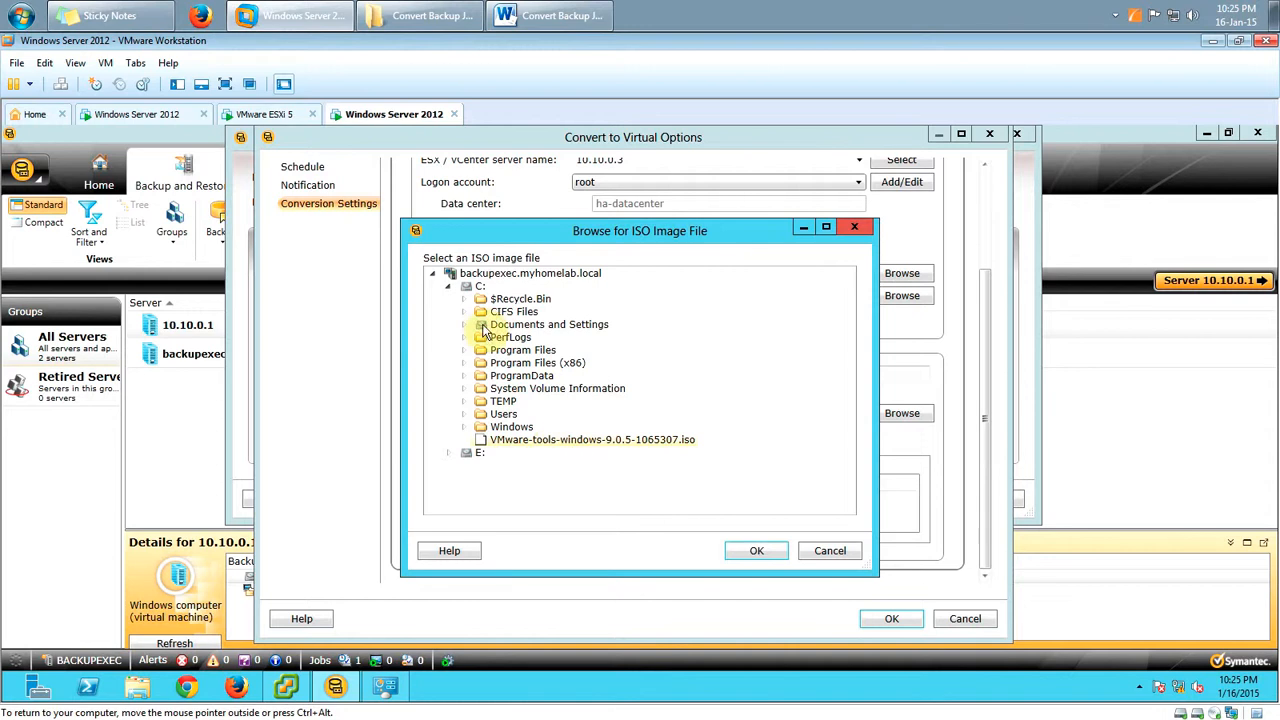
click(753, 553)
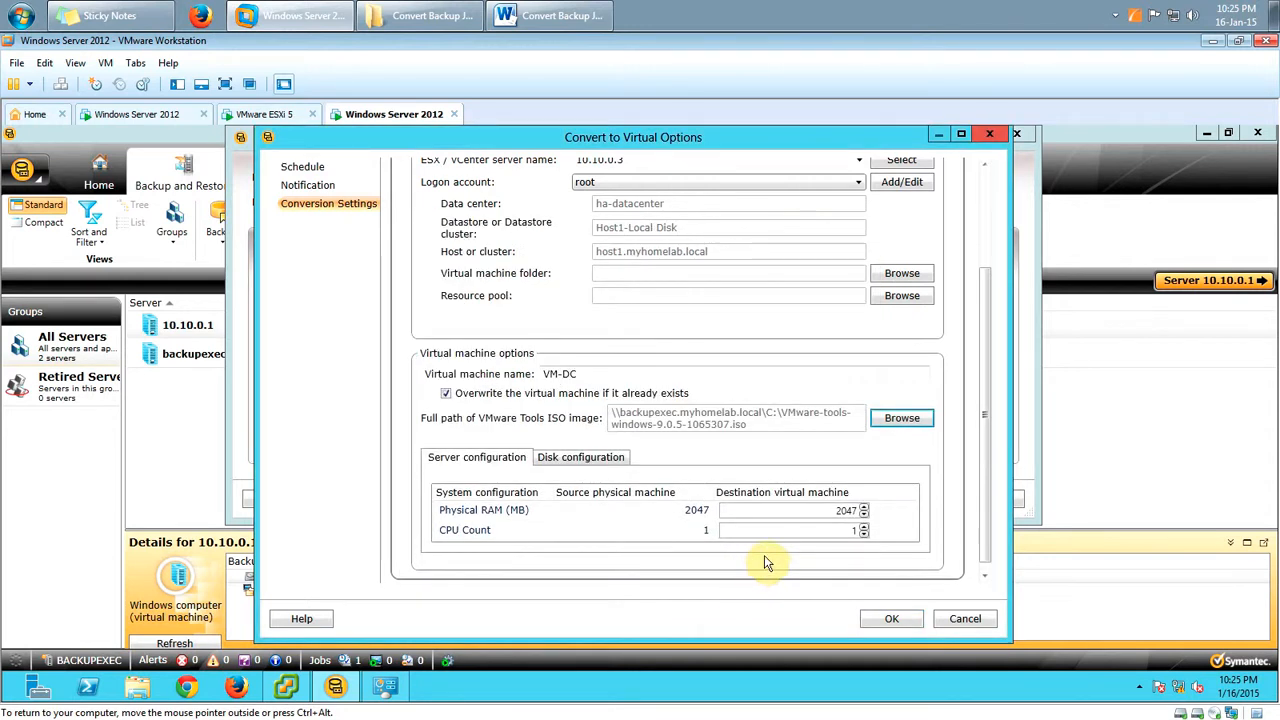
Set the destination virtual machine's physical RAM to 1024 MB and show the disk configuration.
click(835, 514)
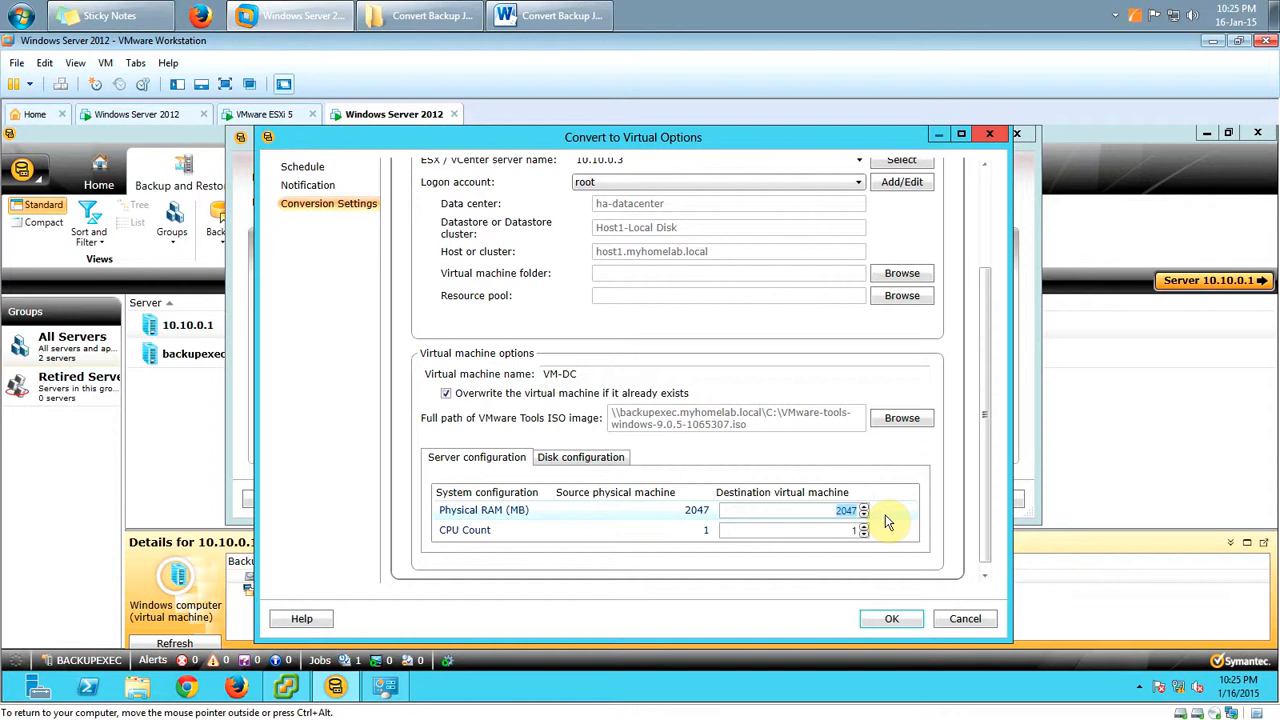
text(1024)
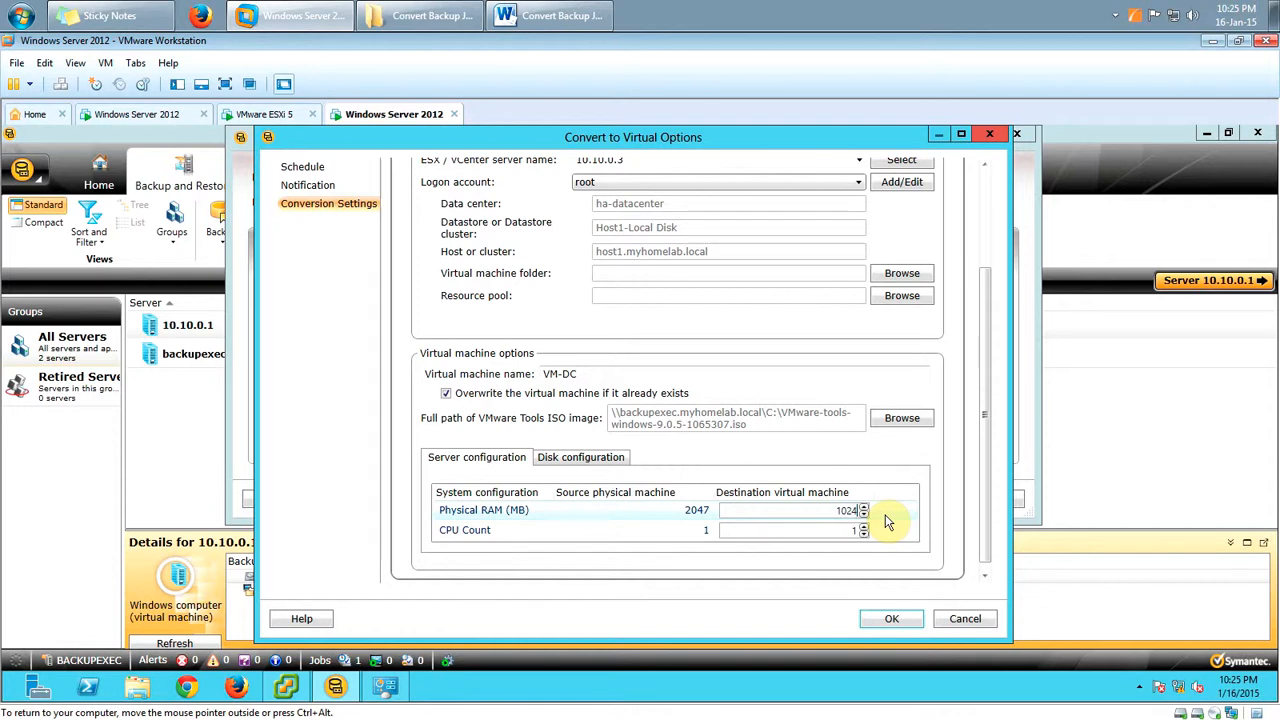
click(612, 463)
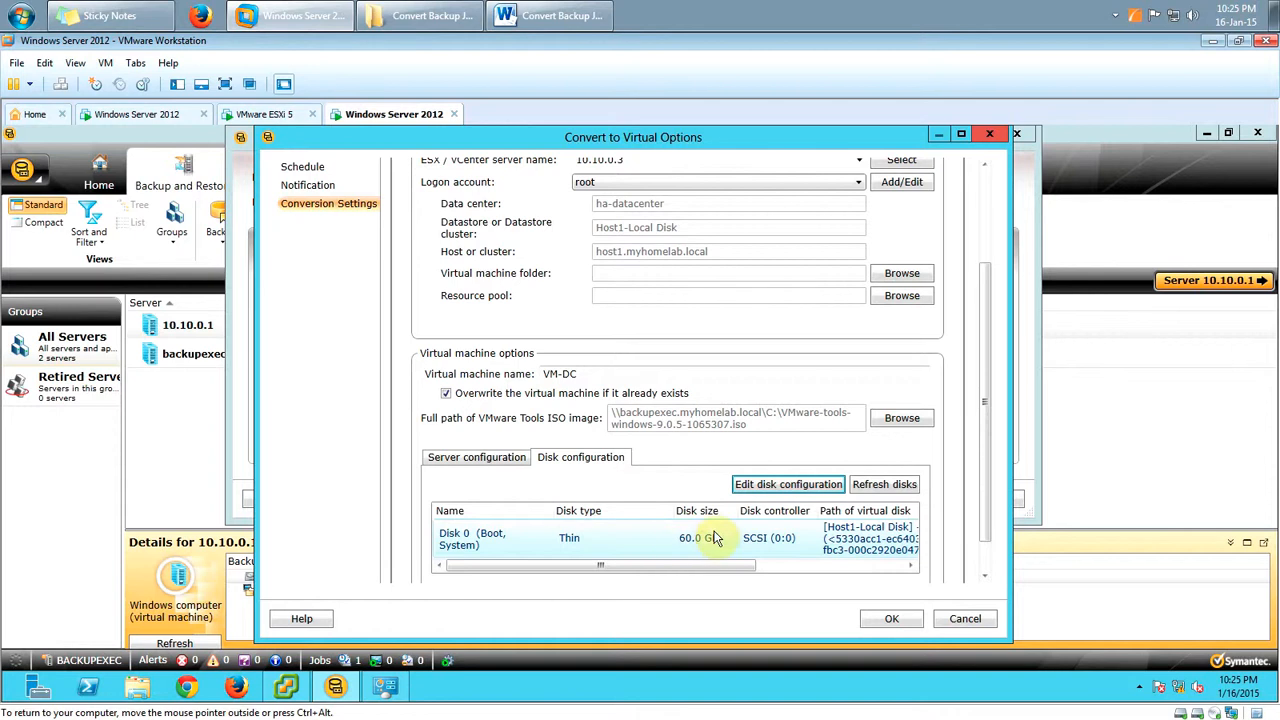
Review the conversion target, ESX server, logon account, server configuration and virtual machine name, and accept the conversion settings.
drag(988, 536, 998, 308)
click(495, 448)
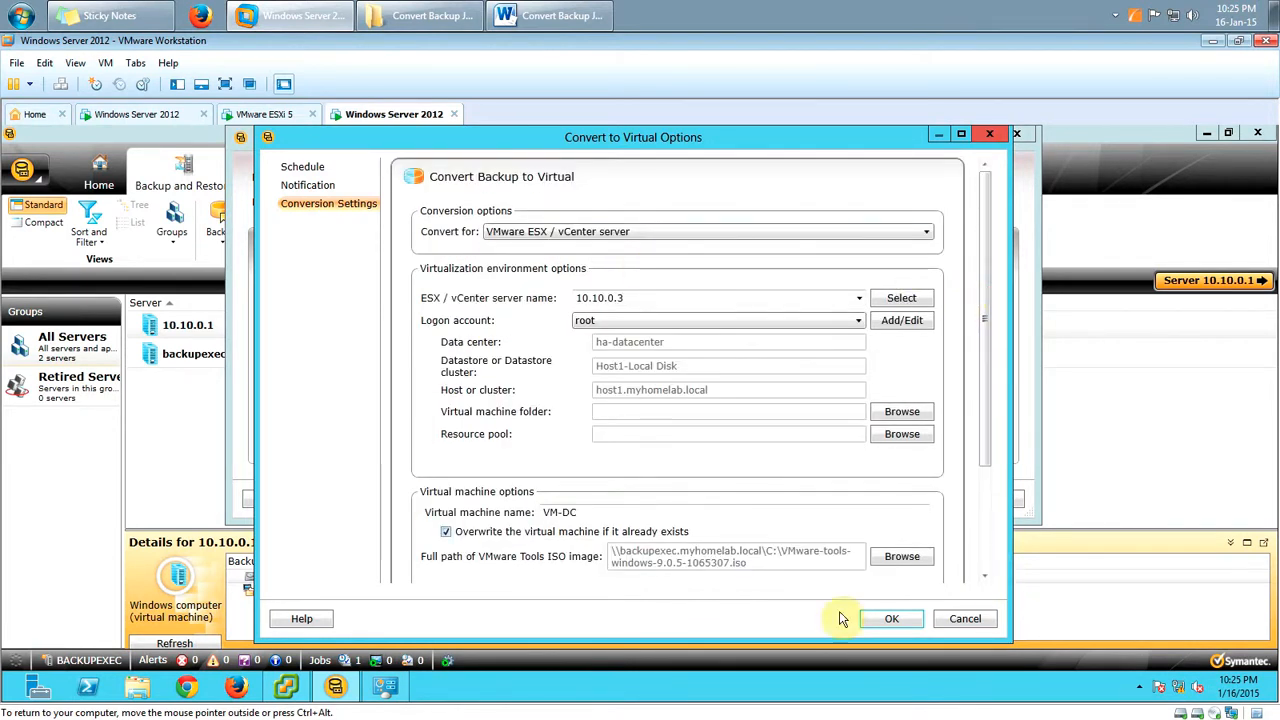
click(752, 235)
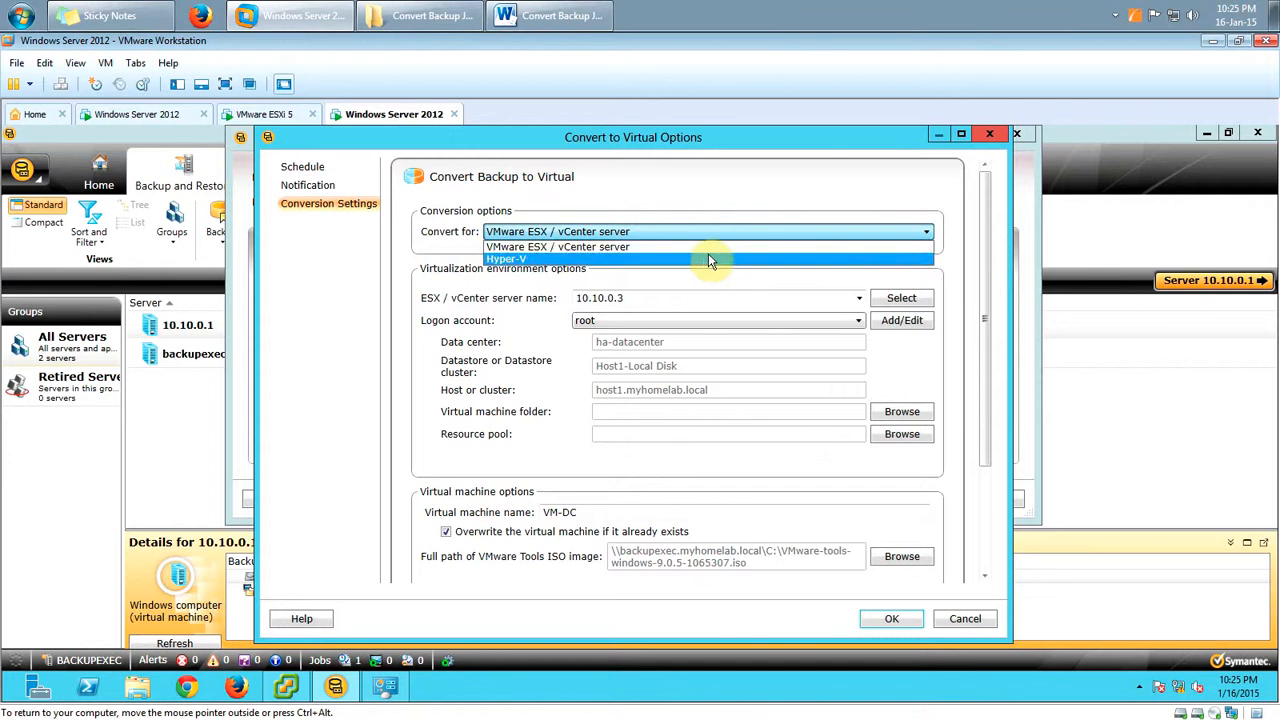
click(700, 206)
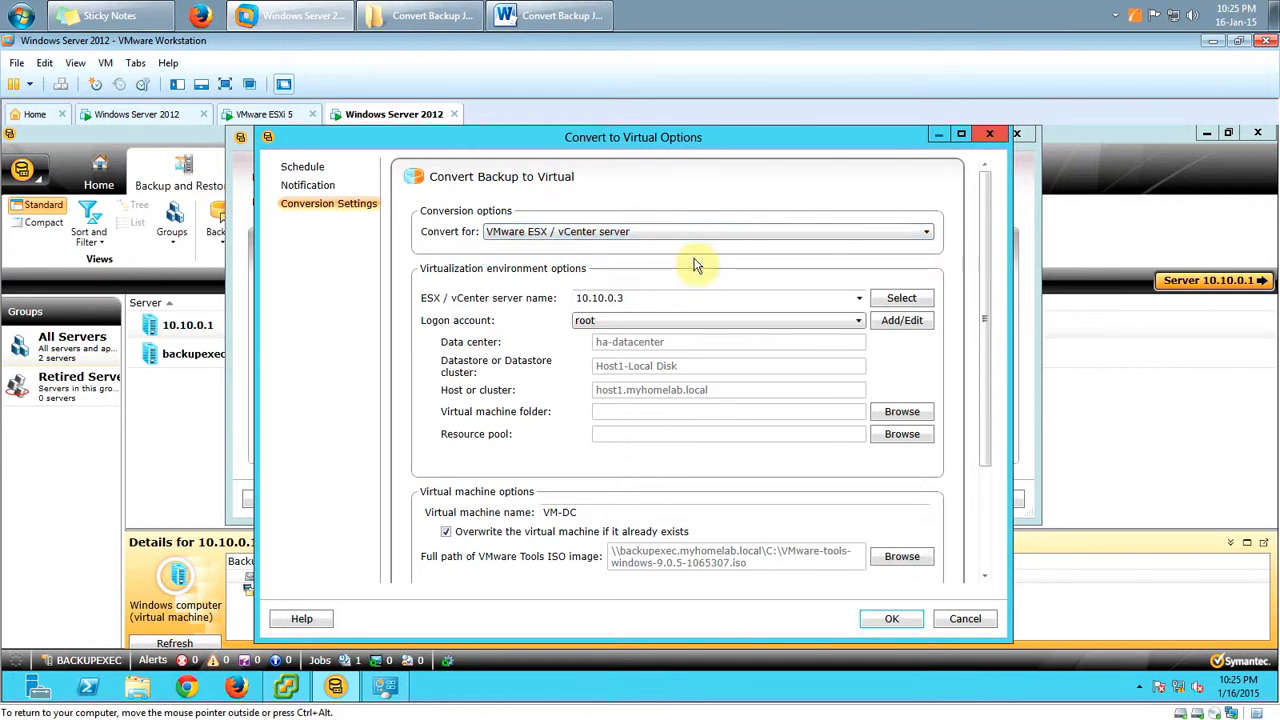
click(845, 297)
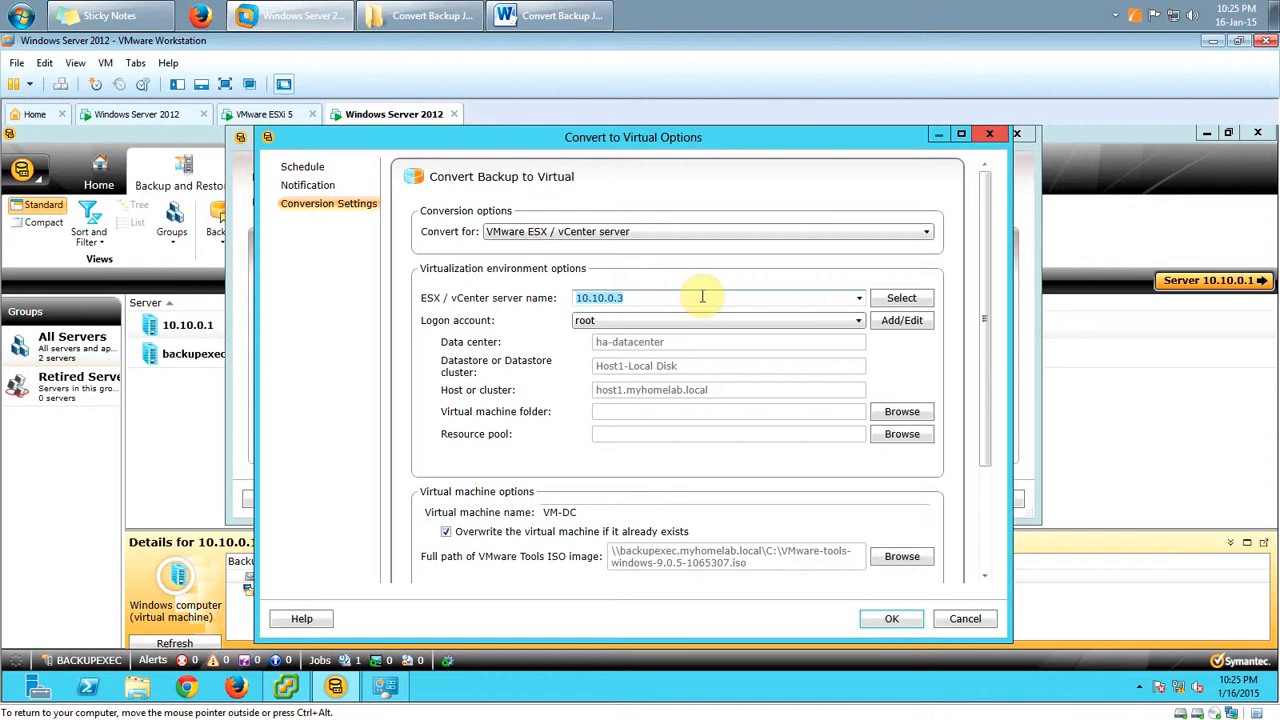
click(808, 322)
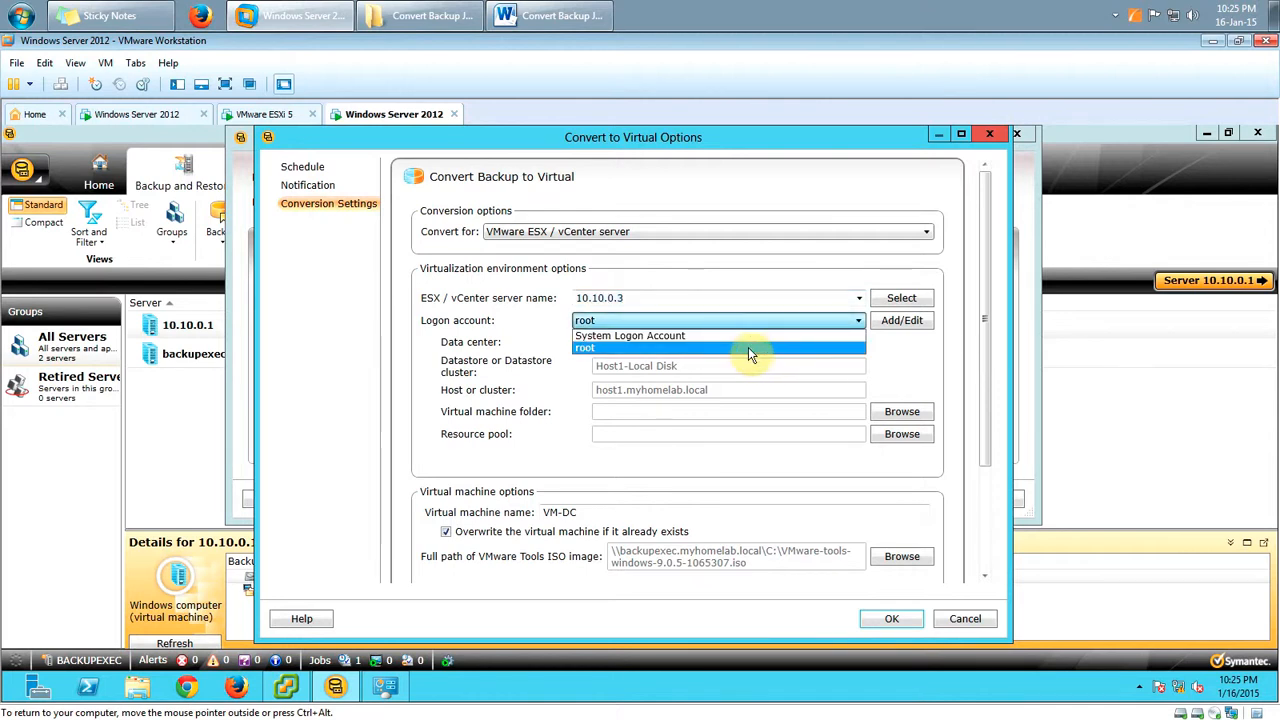
click(748, 347)
click(985, 457)
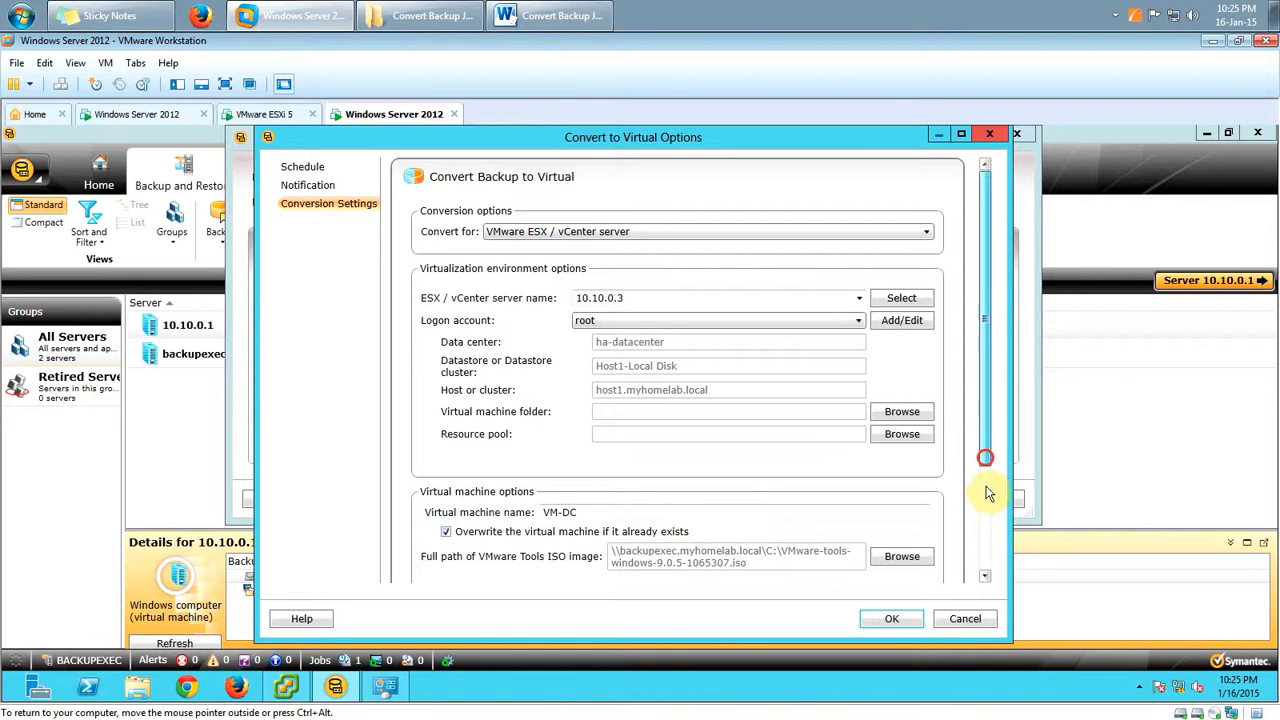
drag(988, 493, 986, 557)
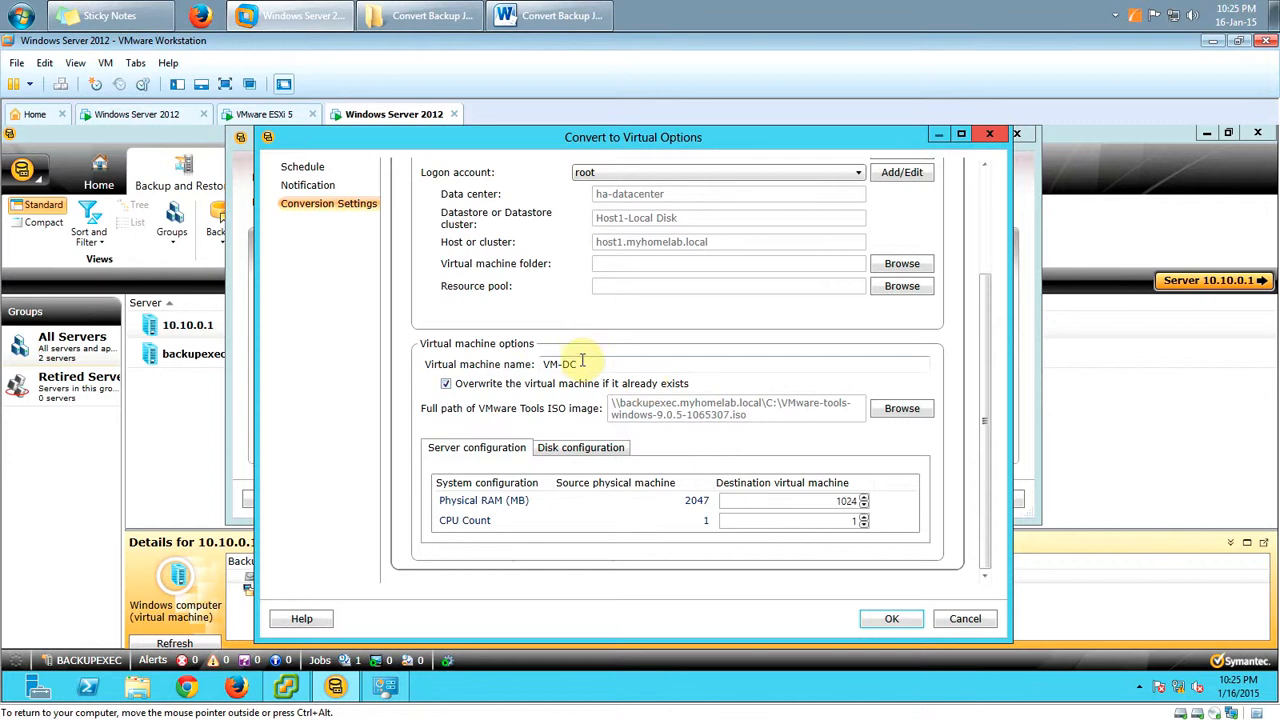
drag(580, 365, 510, 369)
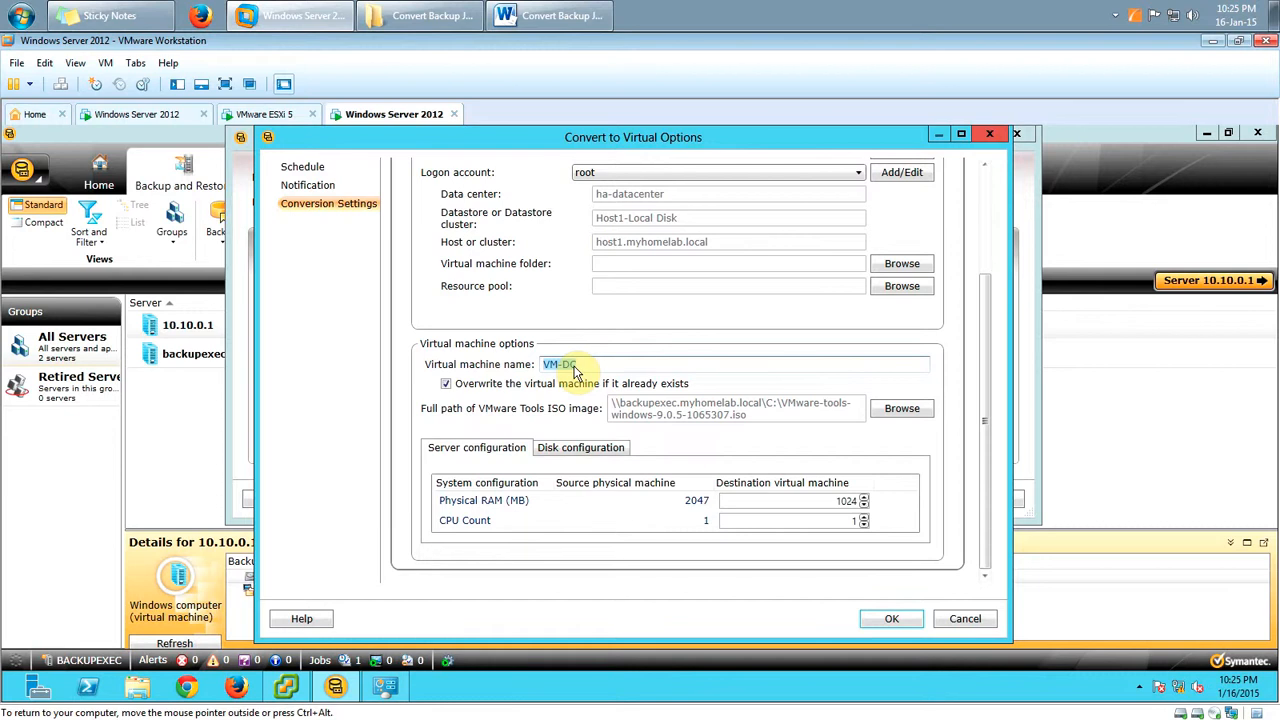
click(876, 624)
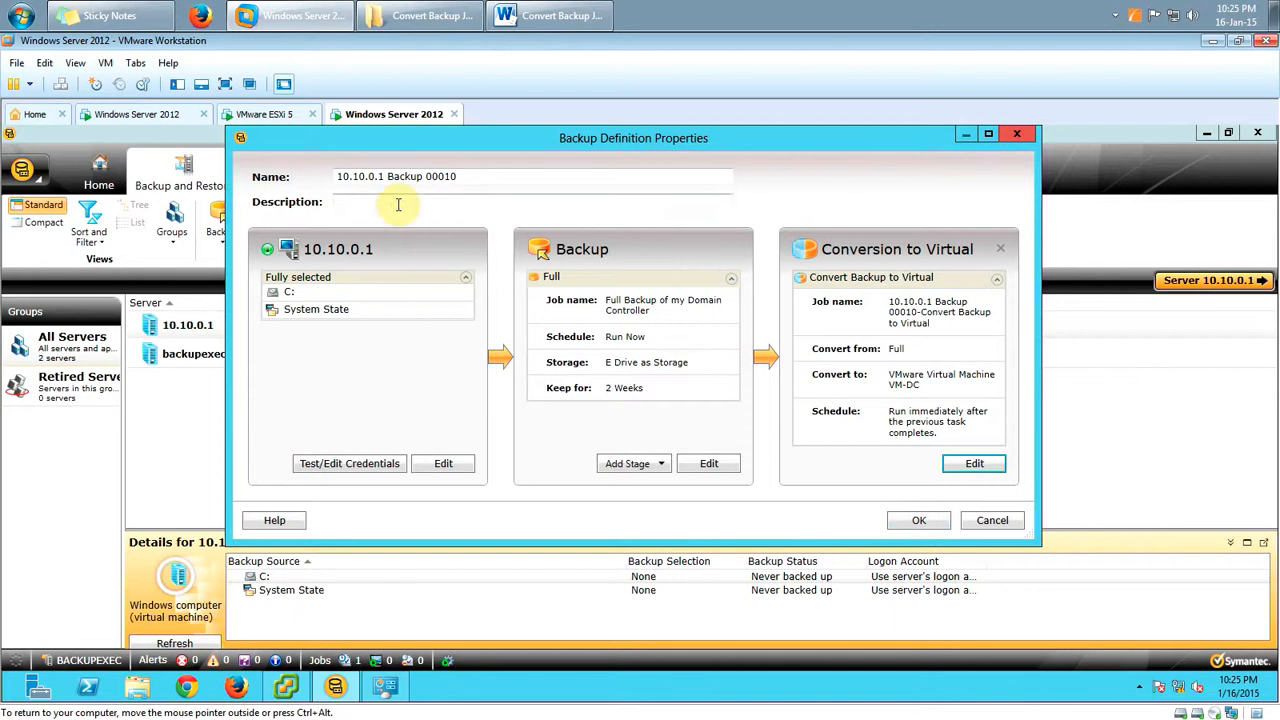
Name the backup definition "Demo Full Backup and Virtual Machine Convert" and submit it.
click(468, 177)
drag(442, 177, 313, 178)
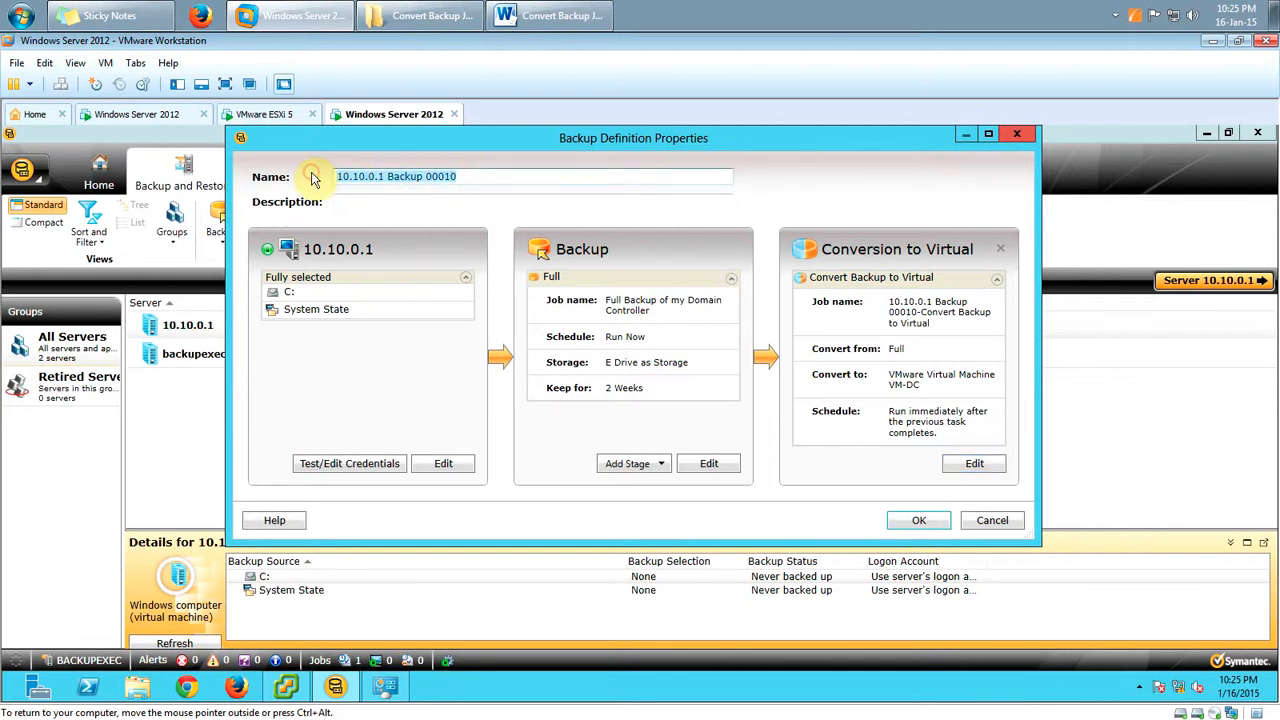
text(Demo)
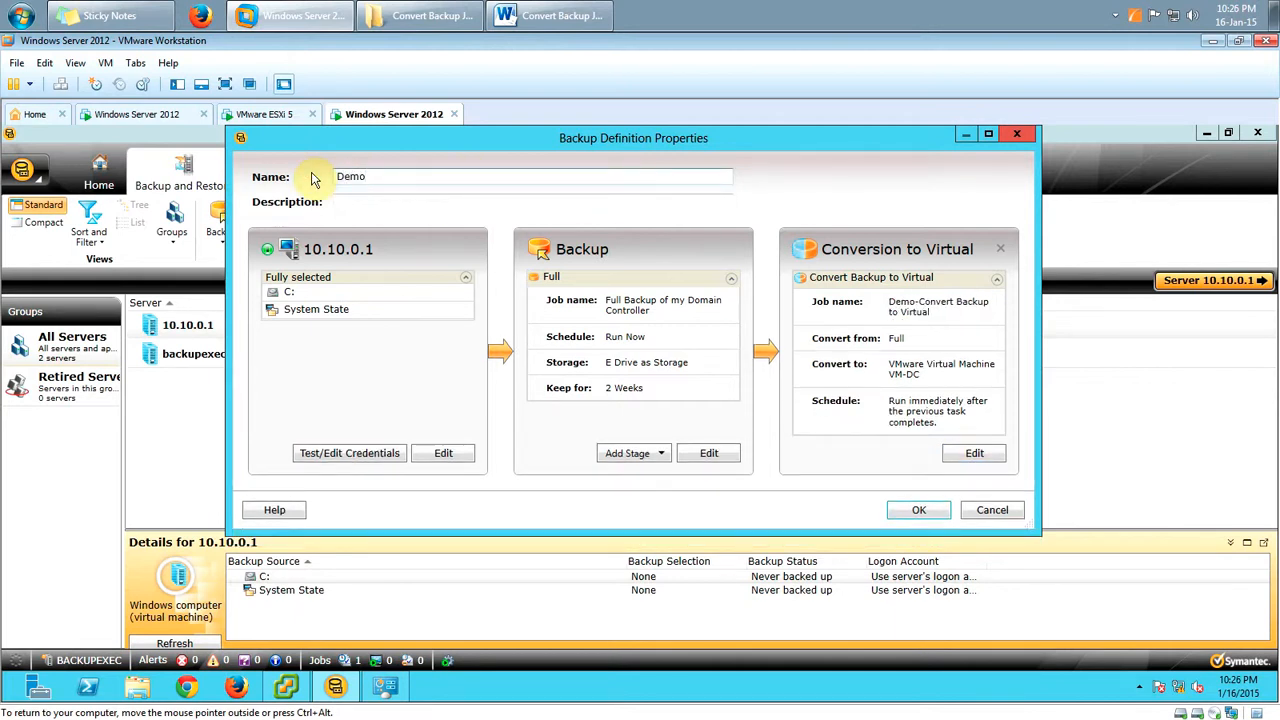
text( Full)
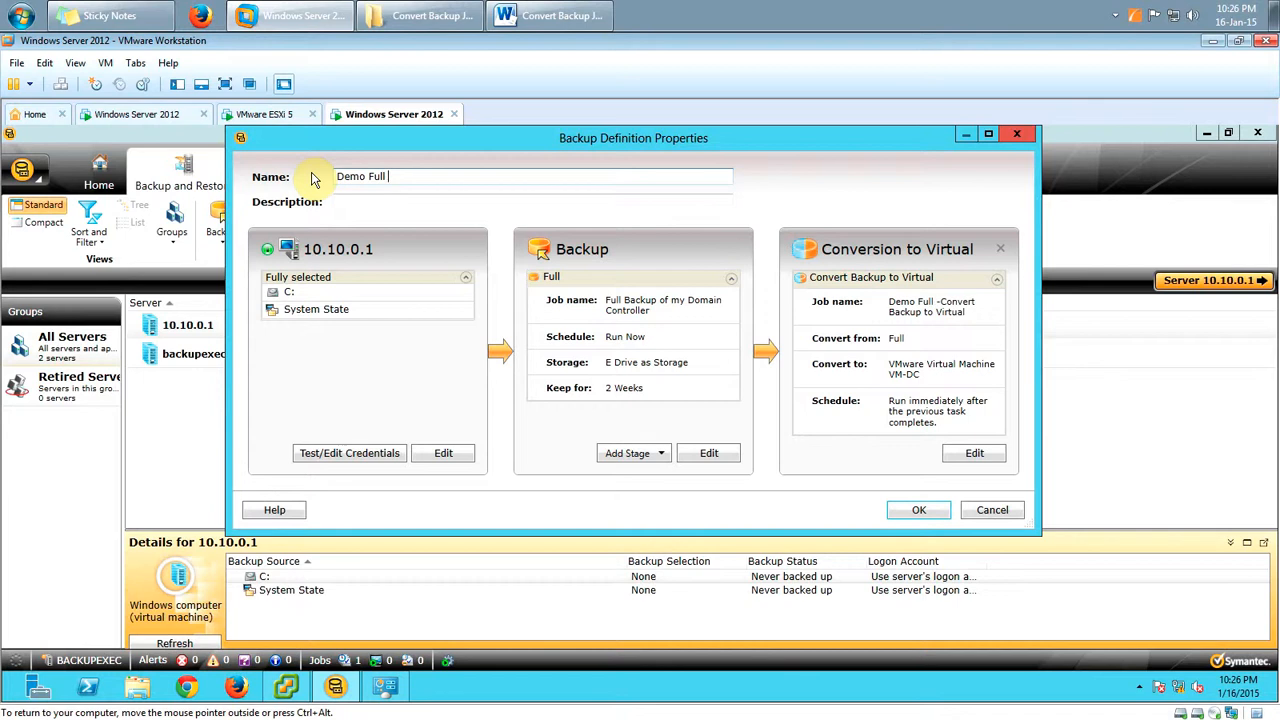
text( Backup and Vir)
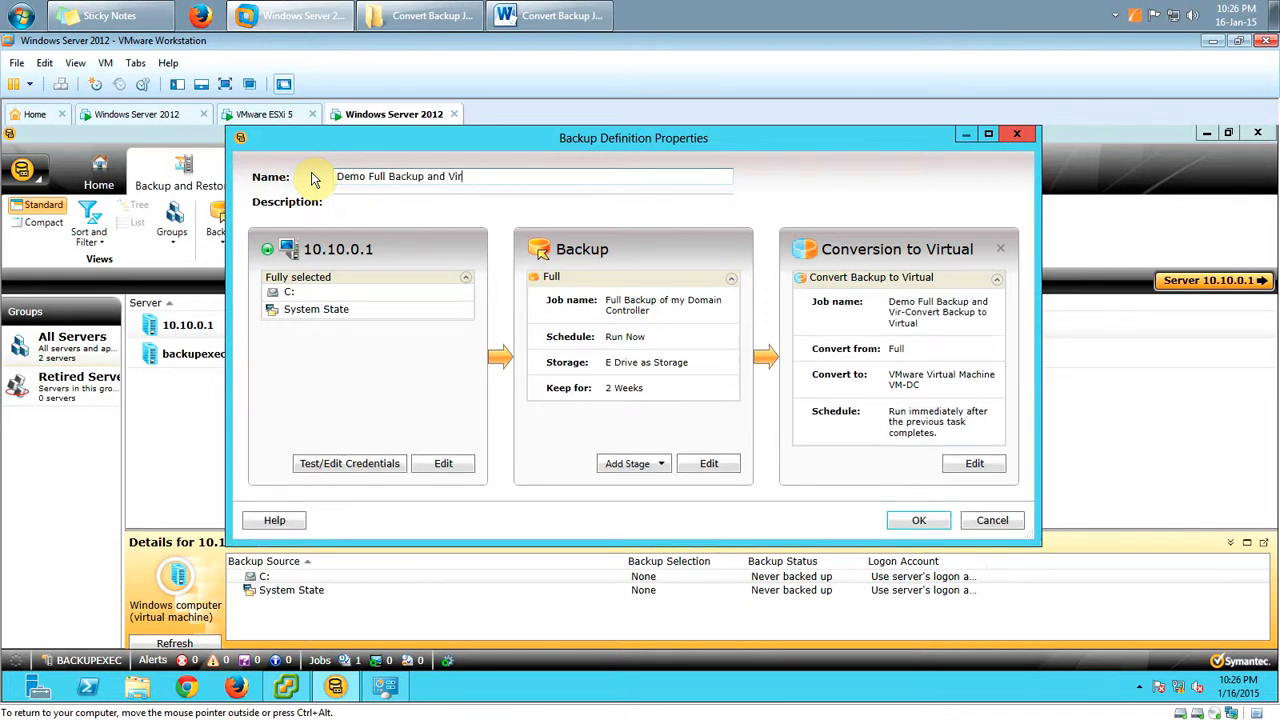
text(tual Machine C)
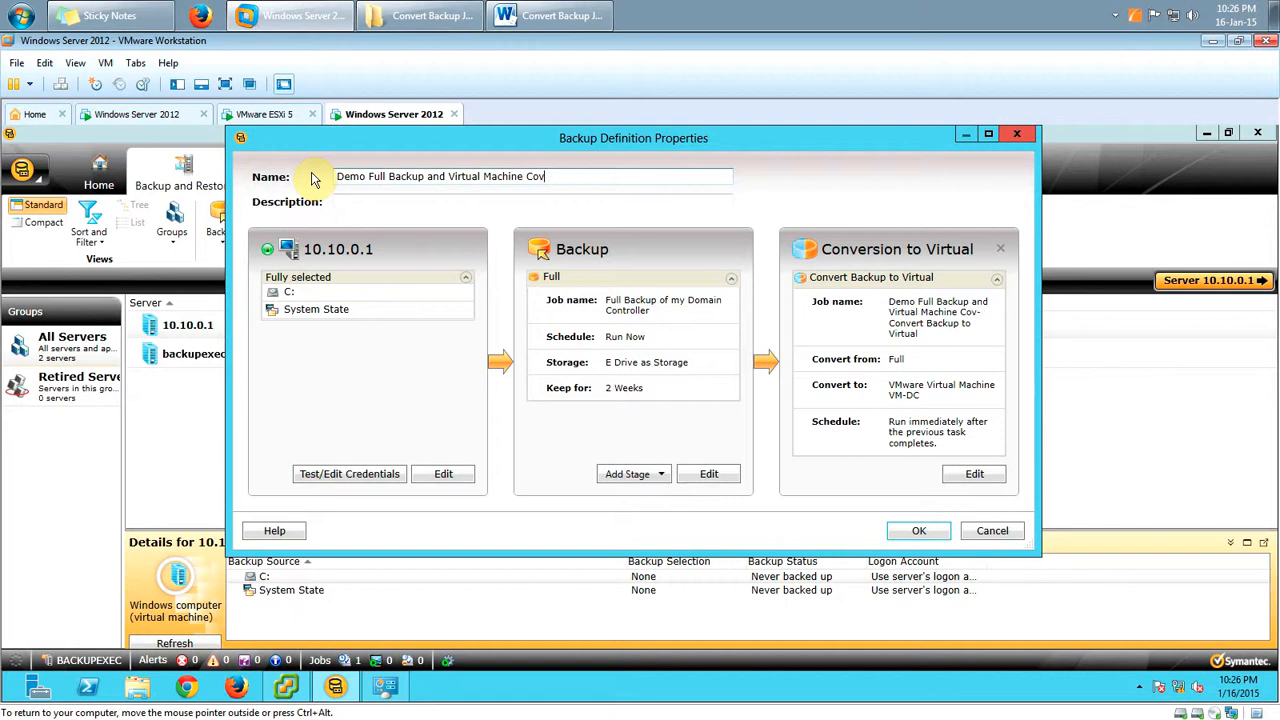
text(onvert)
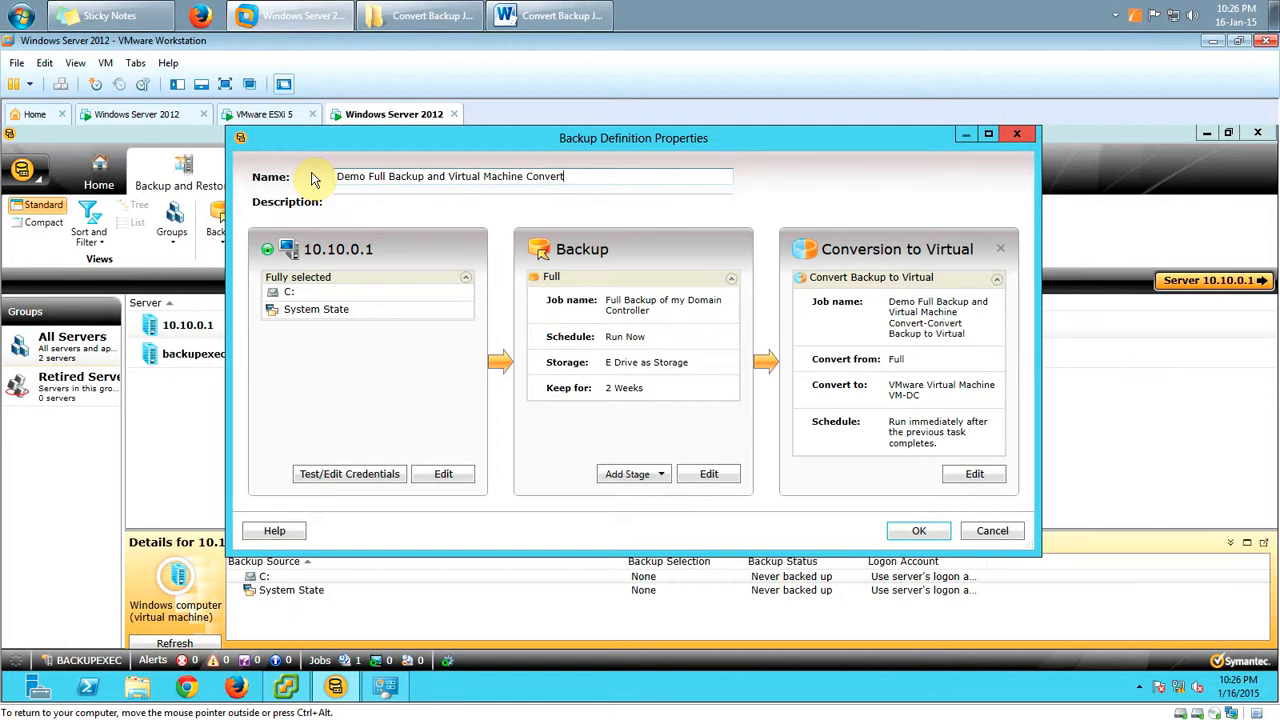
click(922, 533)
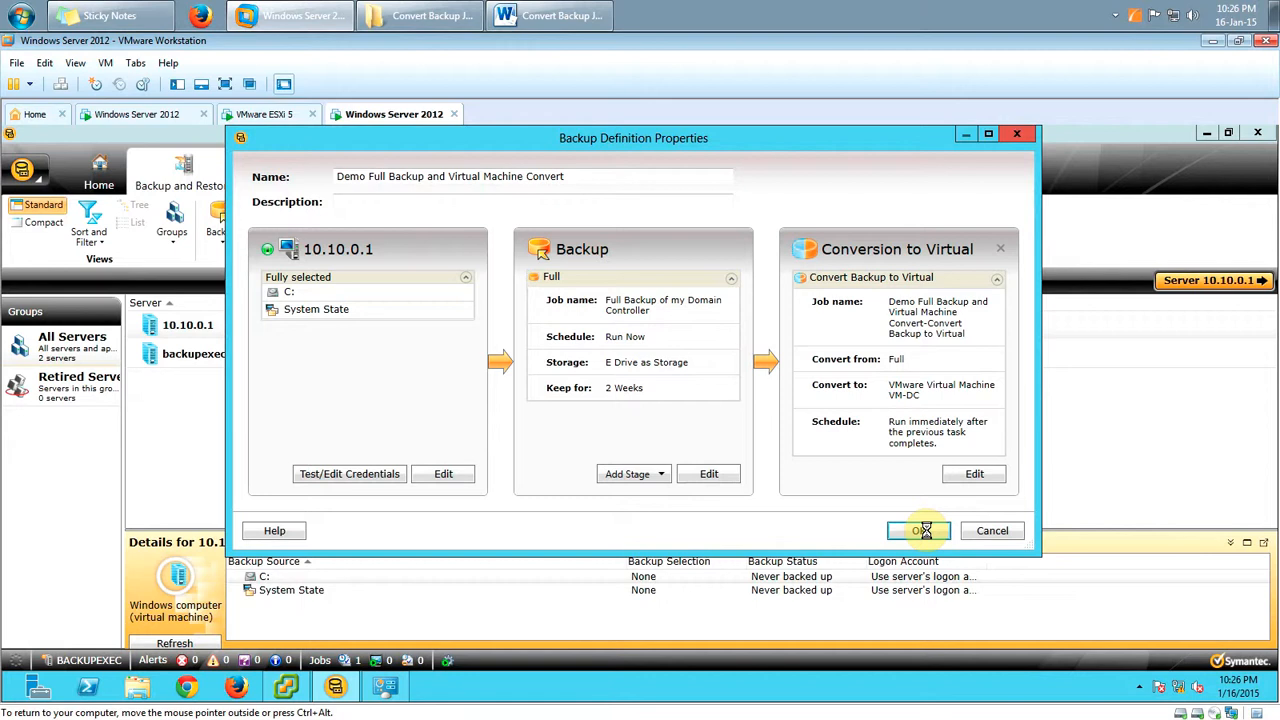
click(1117, 17)
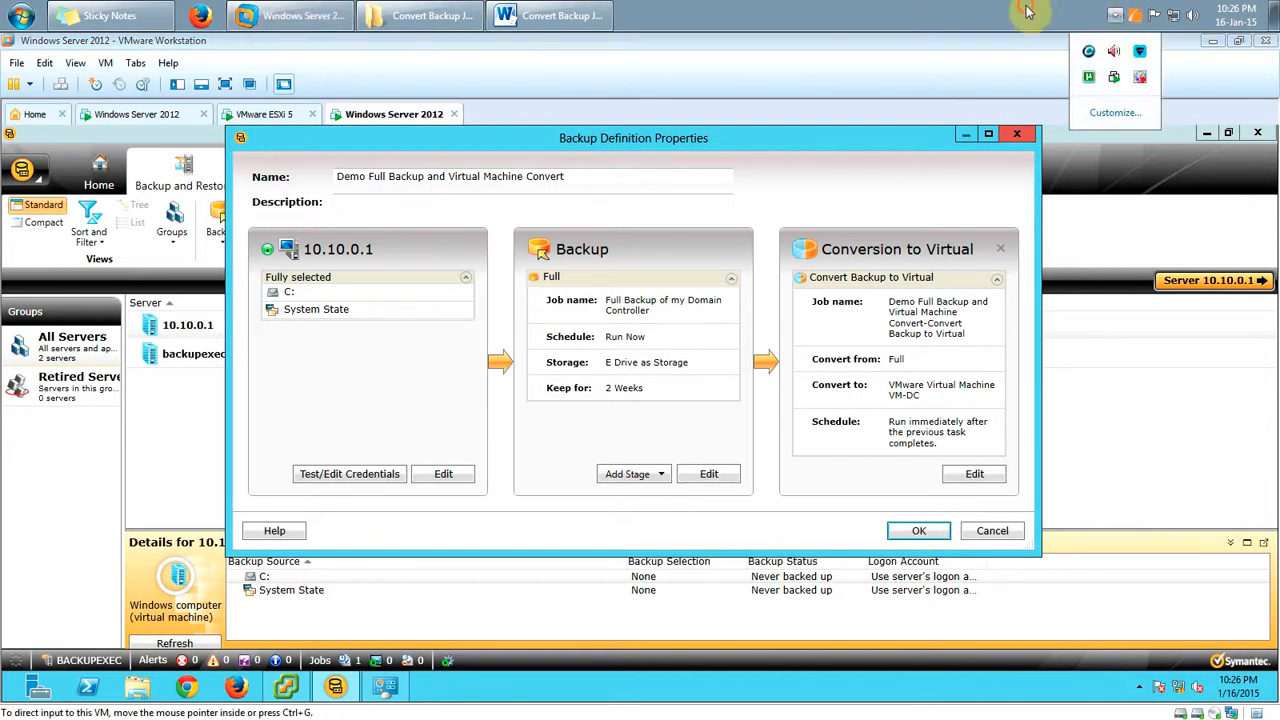
click(1030, 13)
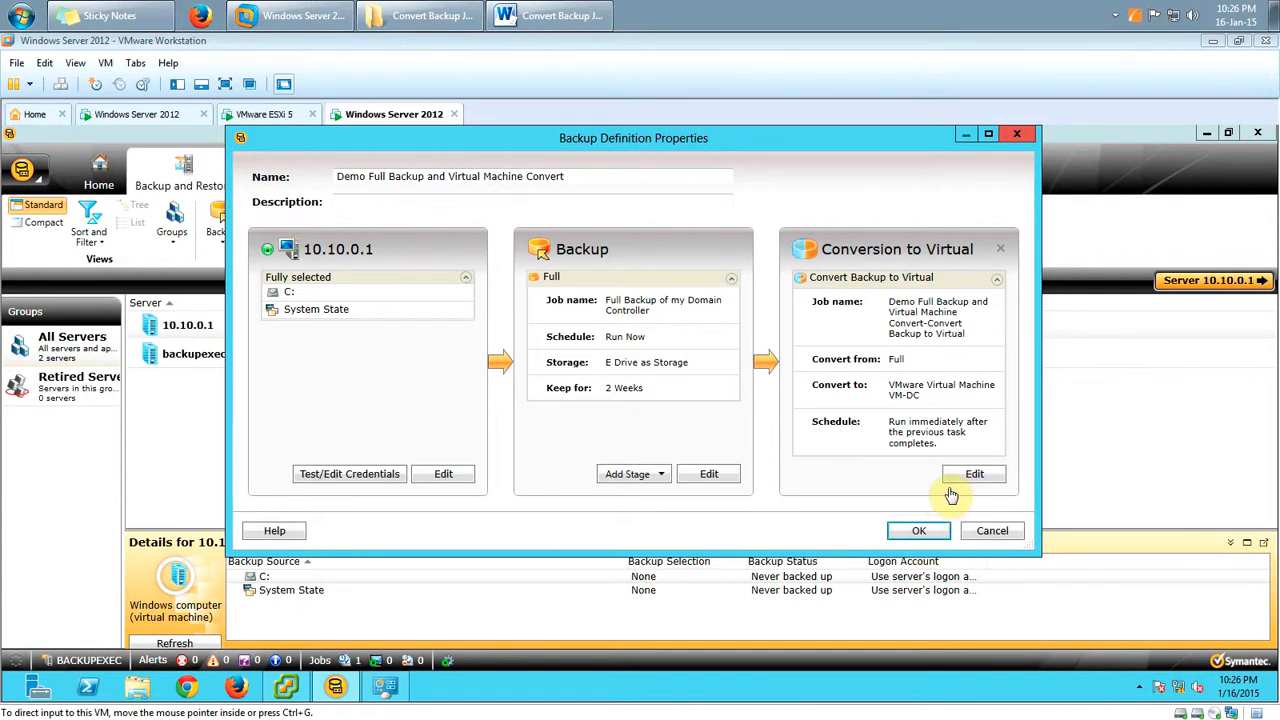
key(Return)
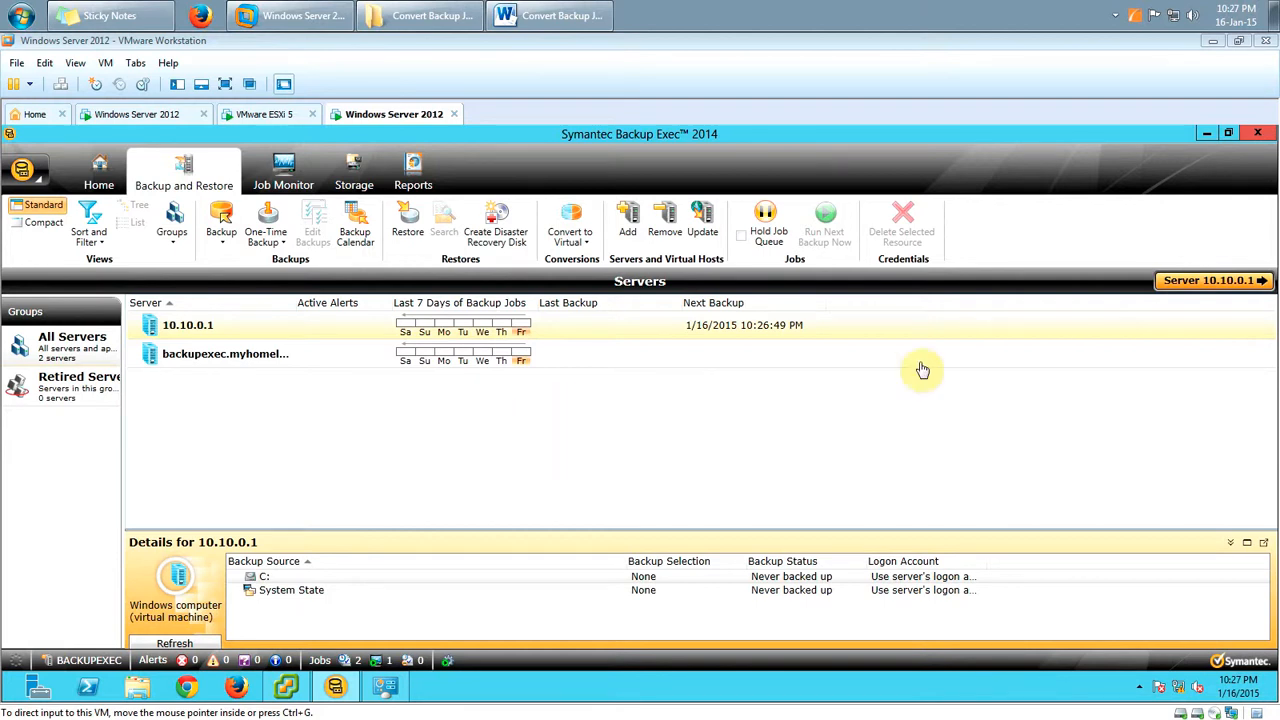
Add the Status column to the Backup Exec server list.
right_click(909, 302)
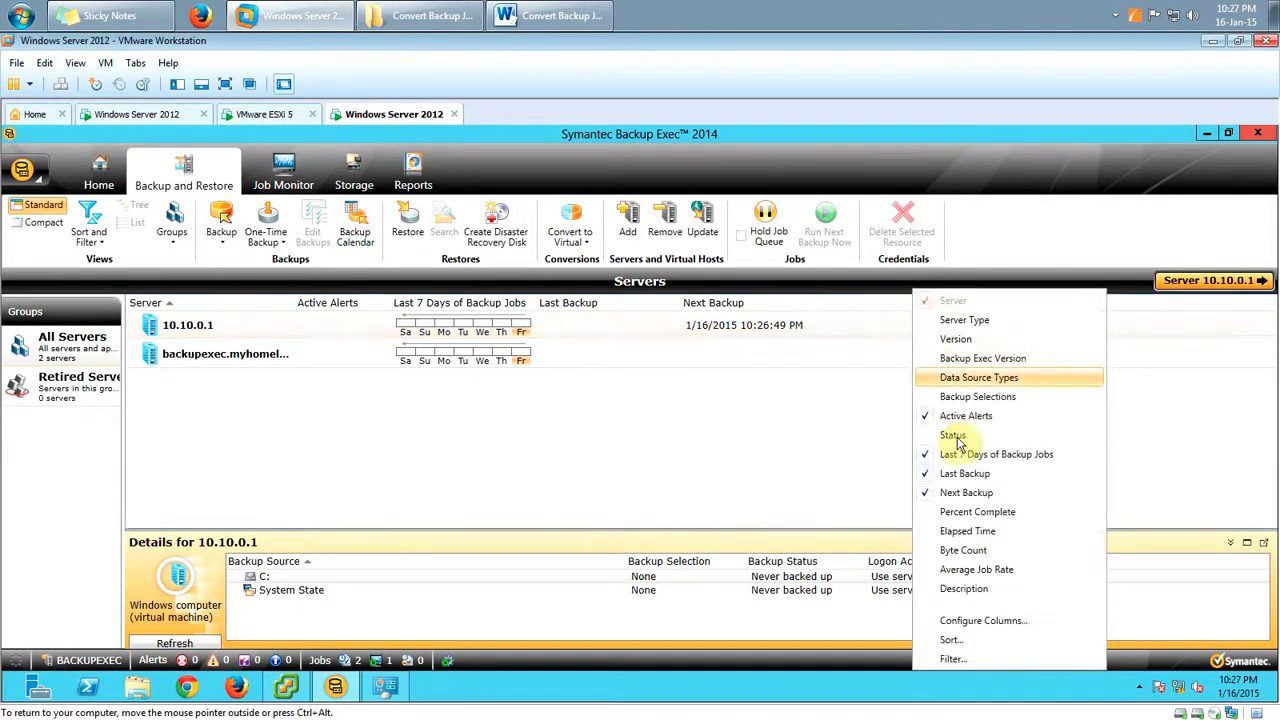
click(955, 437)
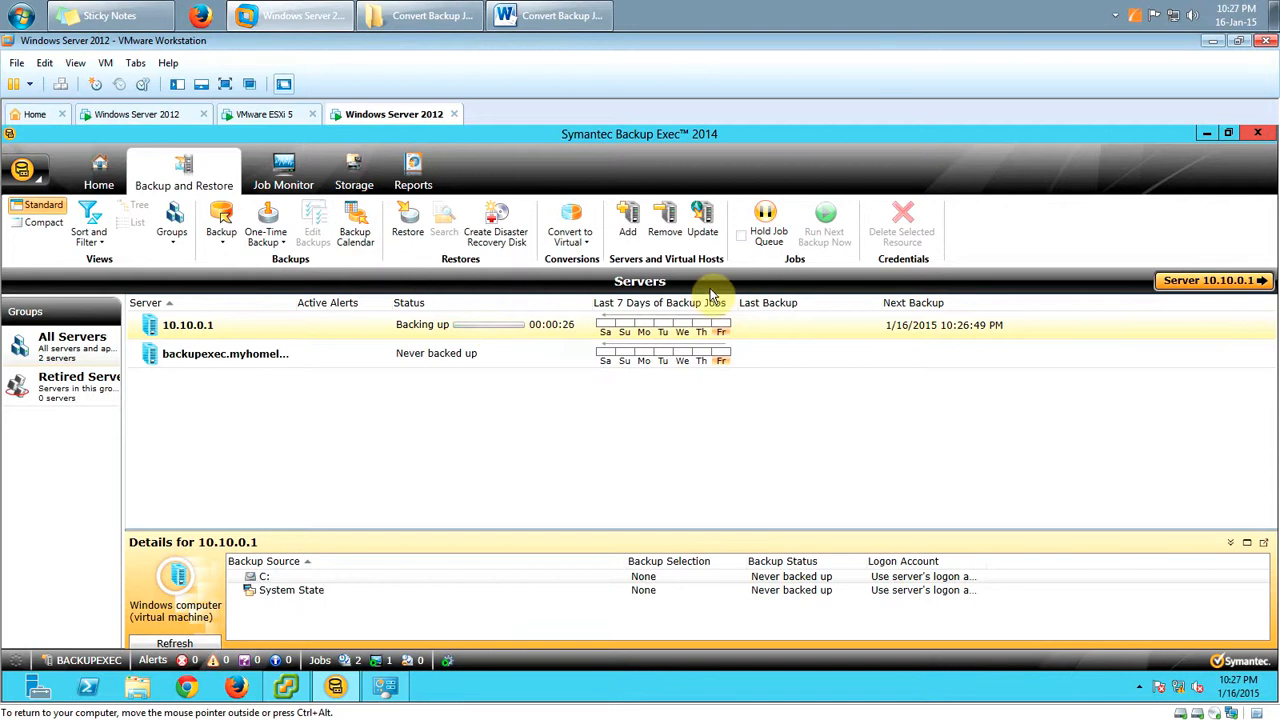
Switch to the vSphere Client, check host1.myhomelab.local's virtual machine list, and compare it with the backup progress in Backup Exec.
click(1206, 133)
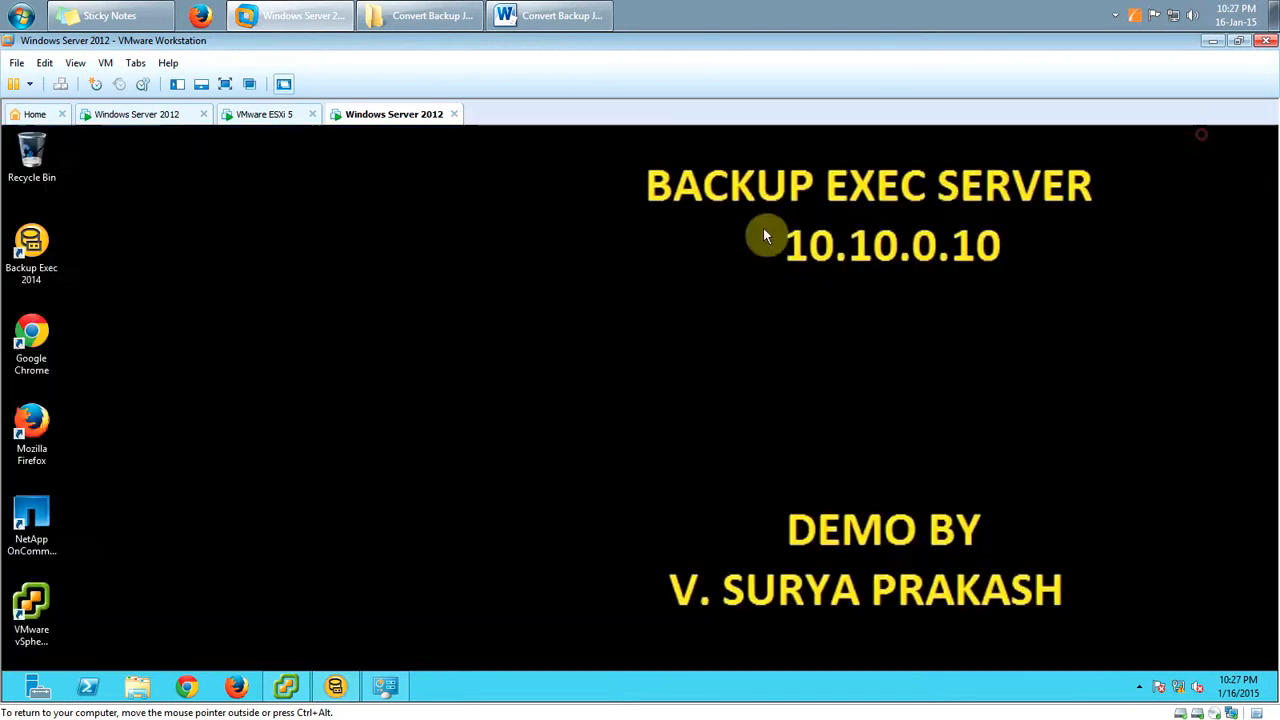
click(286, 686)
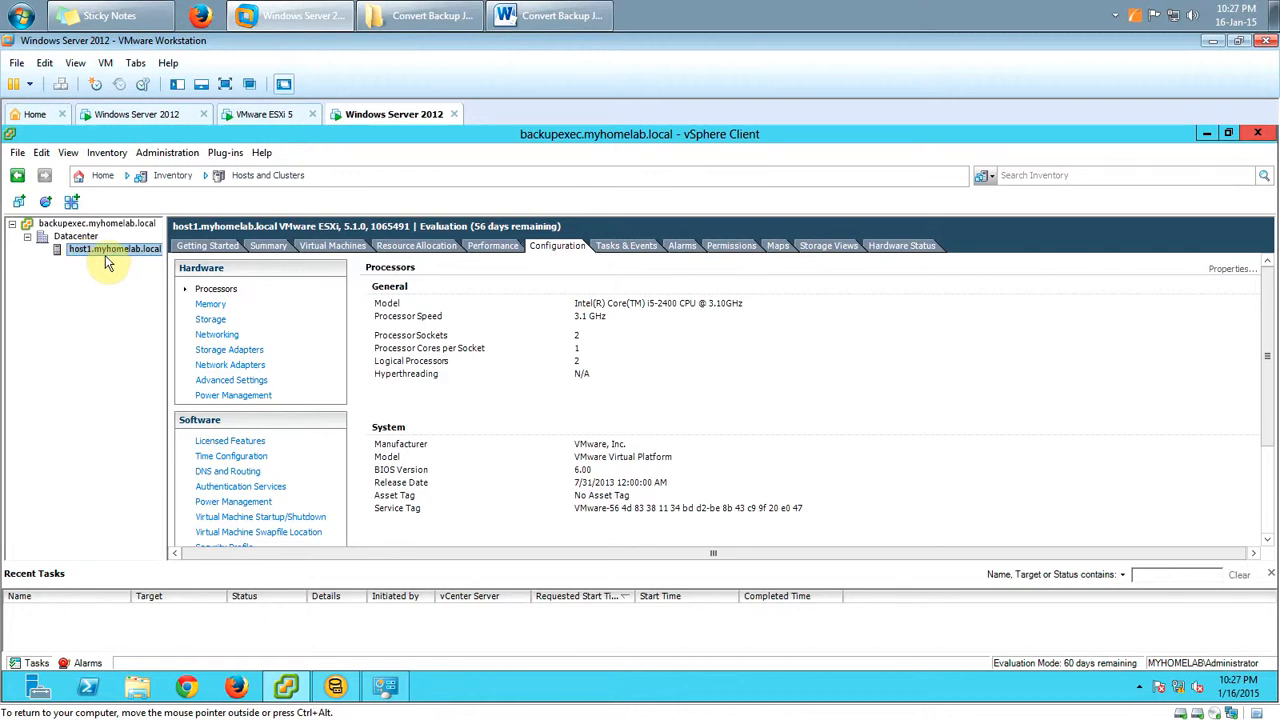
click(335, 247)
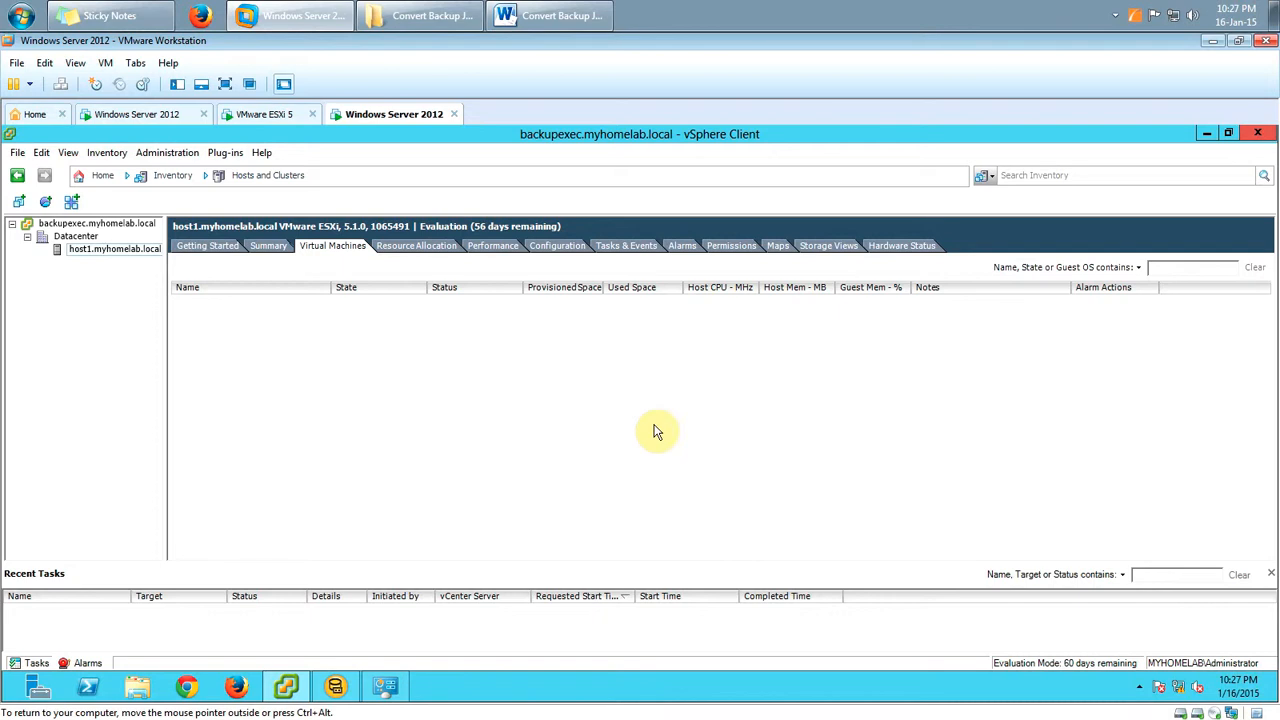
click(335, 686)
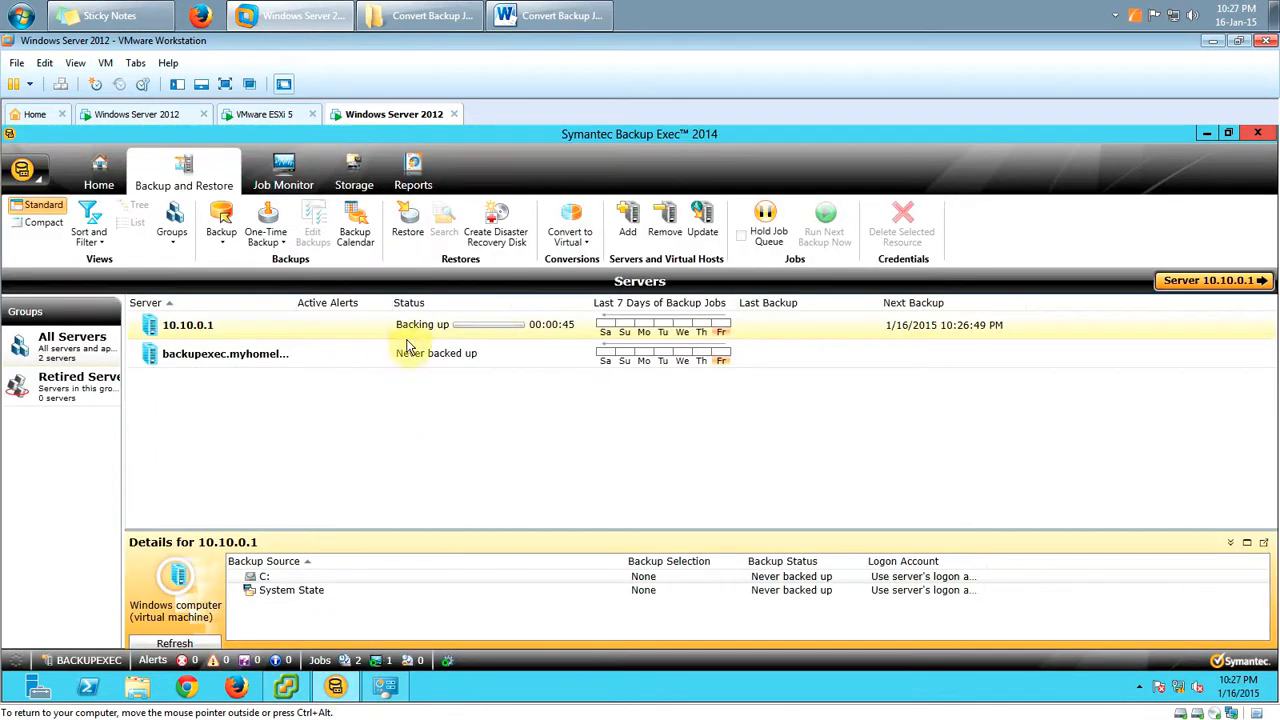
click(286, 686)
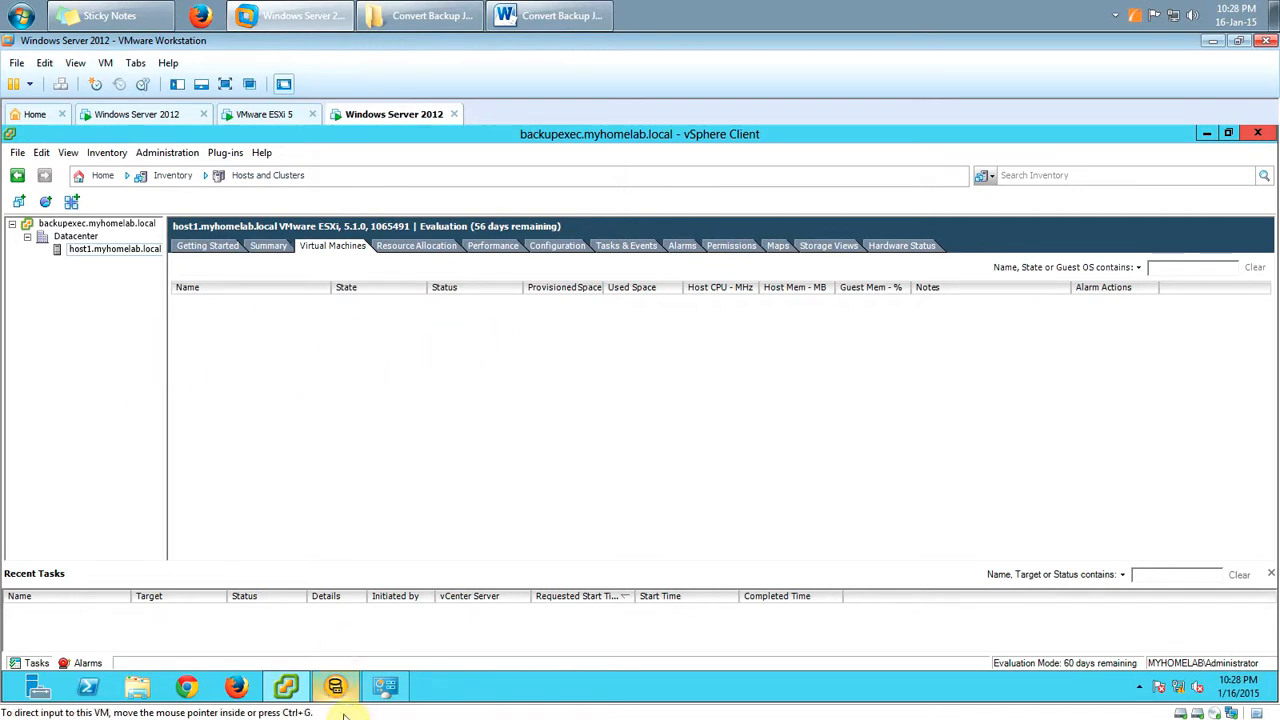
click(335, 686)
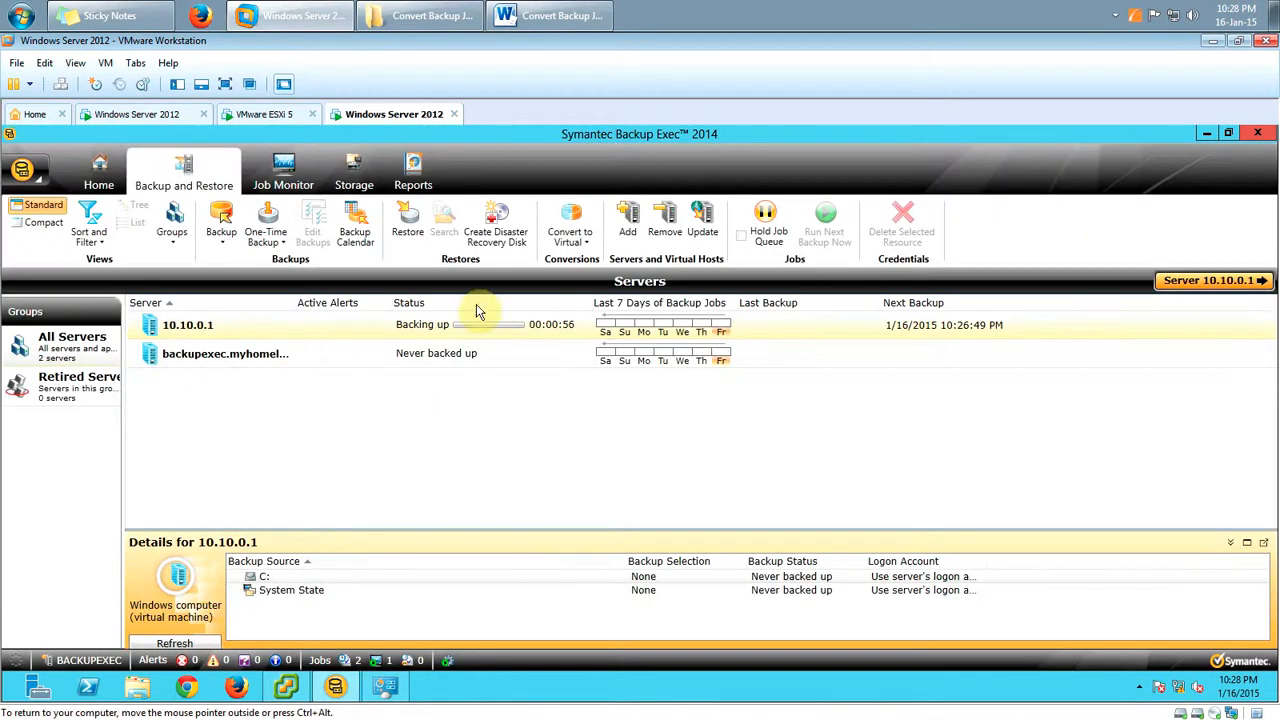
click(286, 686)
click(288, 686)
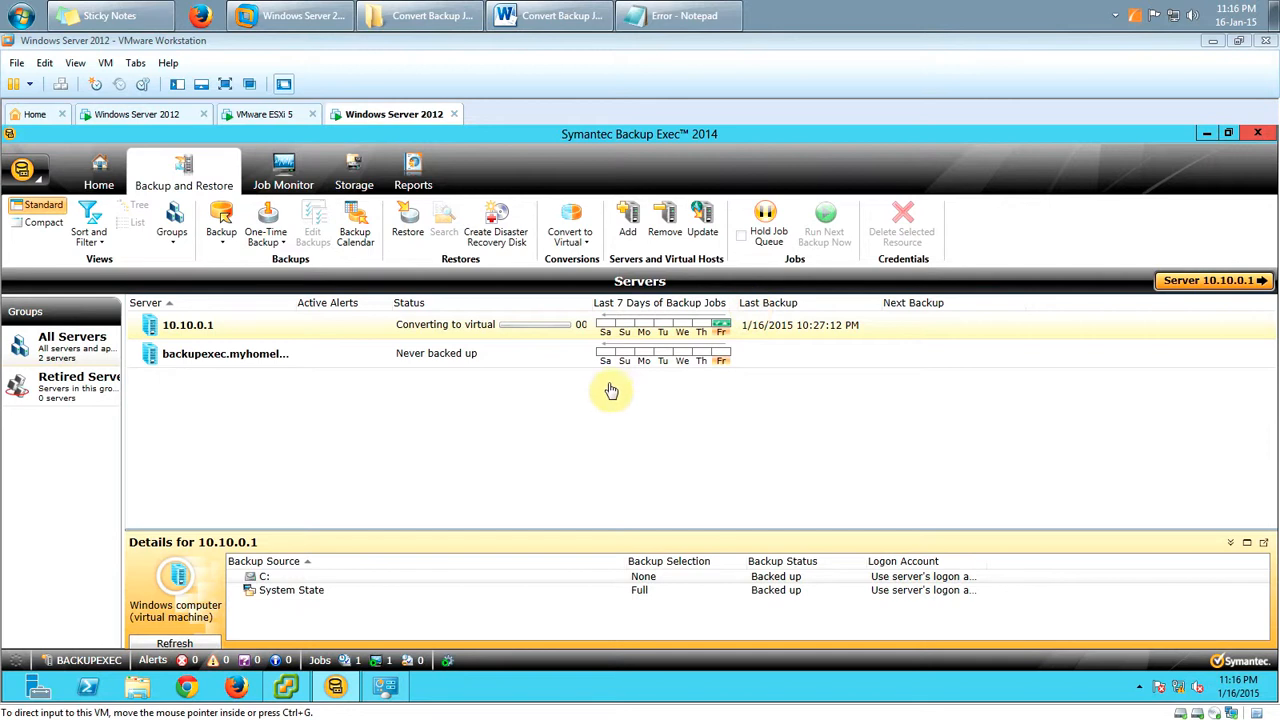
Select server 10.10.0.1 and widen the Status column to show the conversion's elapsed time.
click(379, 334)
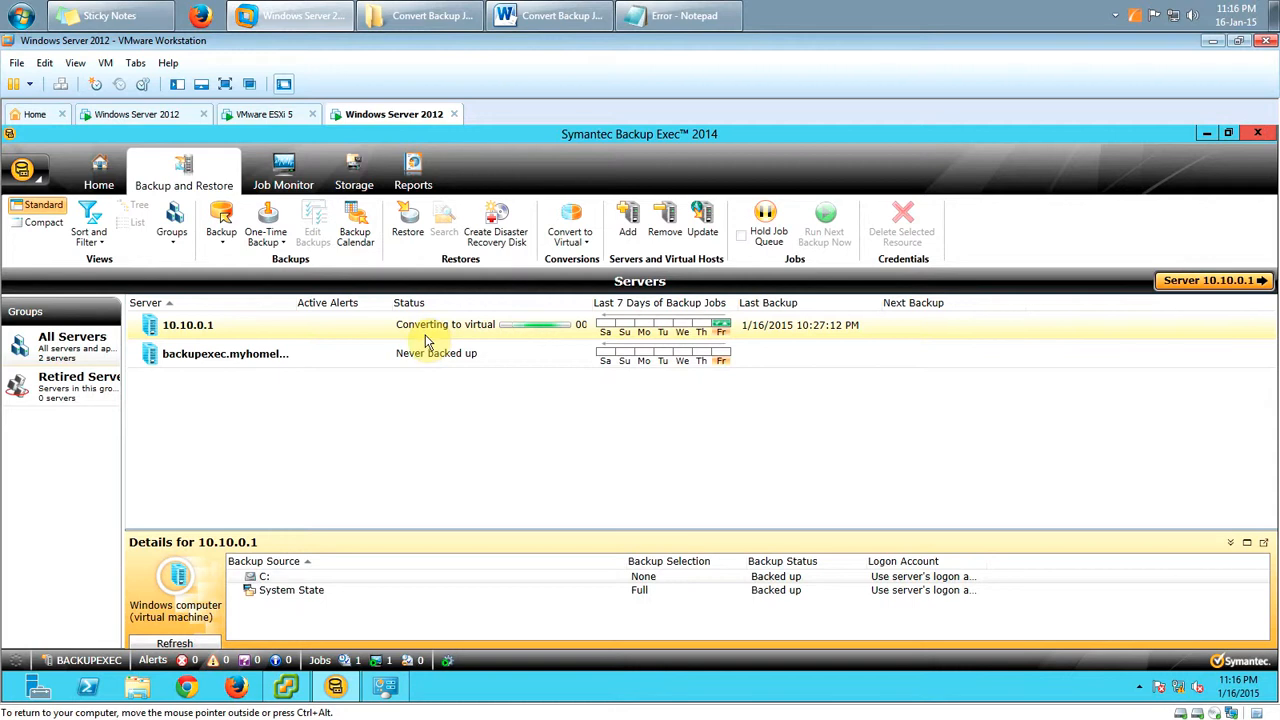
drag(594, 305, 636, 305)
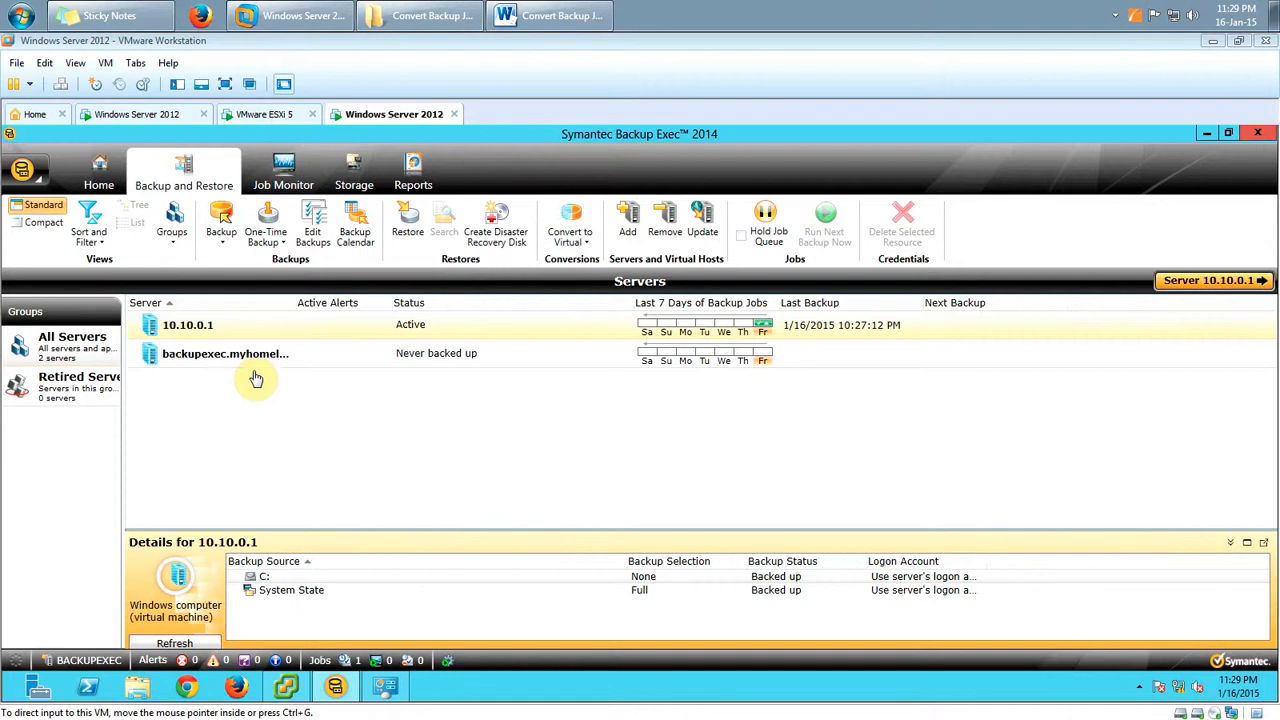
Check the status of server 10.10.0.1's full backup and virtual conversion jobs with the Name column widened, and minimize Backup Exec.
click(239, 330)
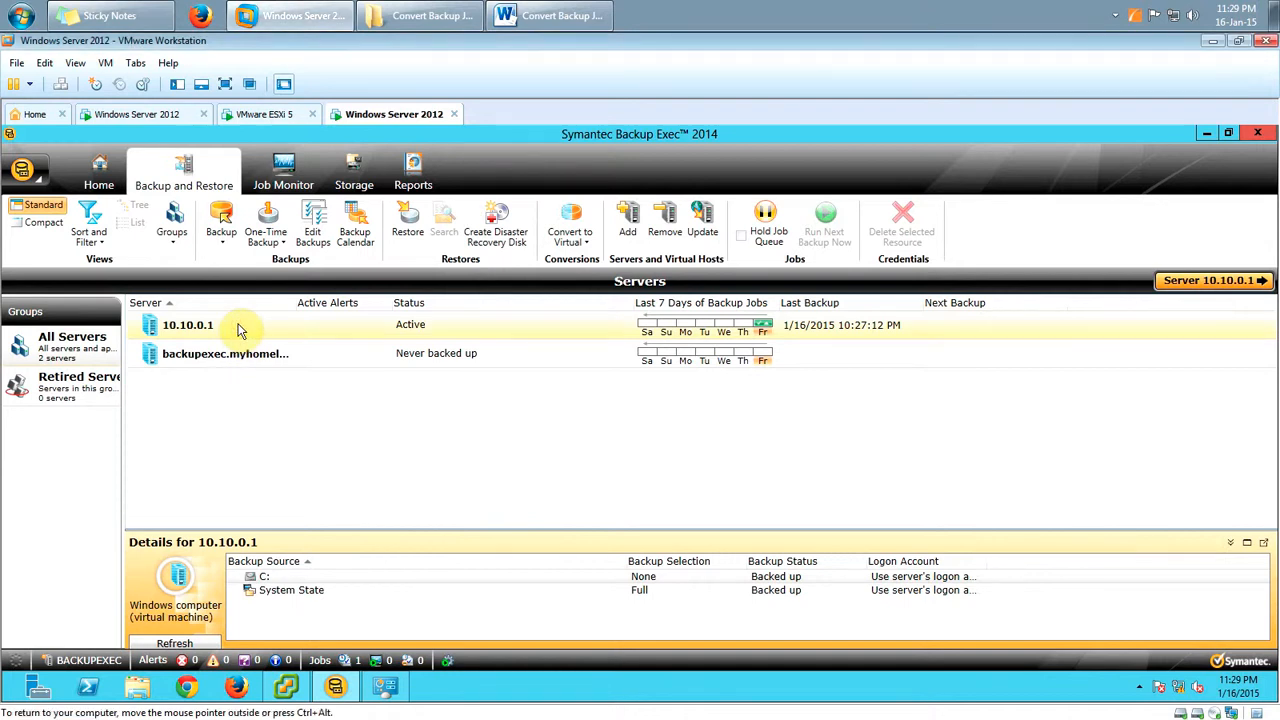
double_click(239, 330)
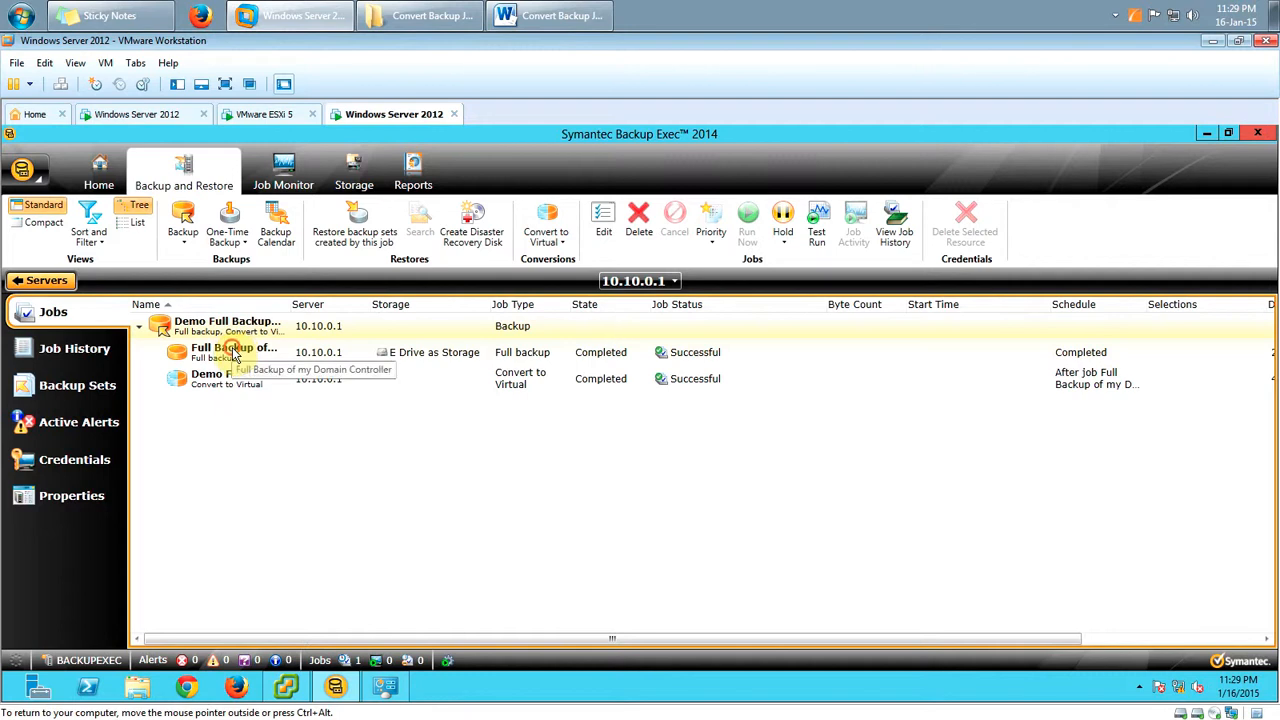
click(238, 356)
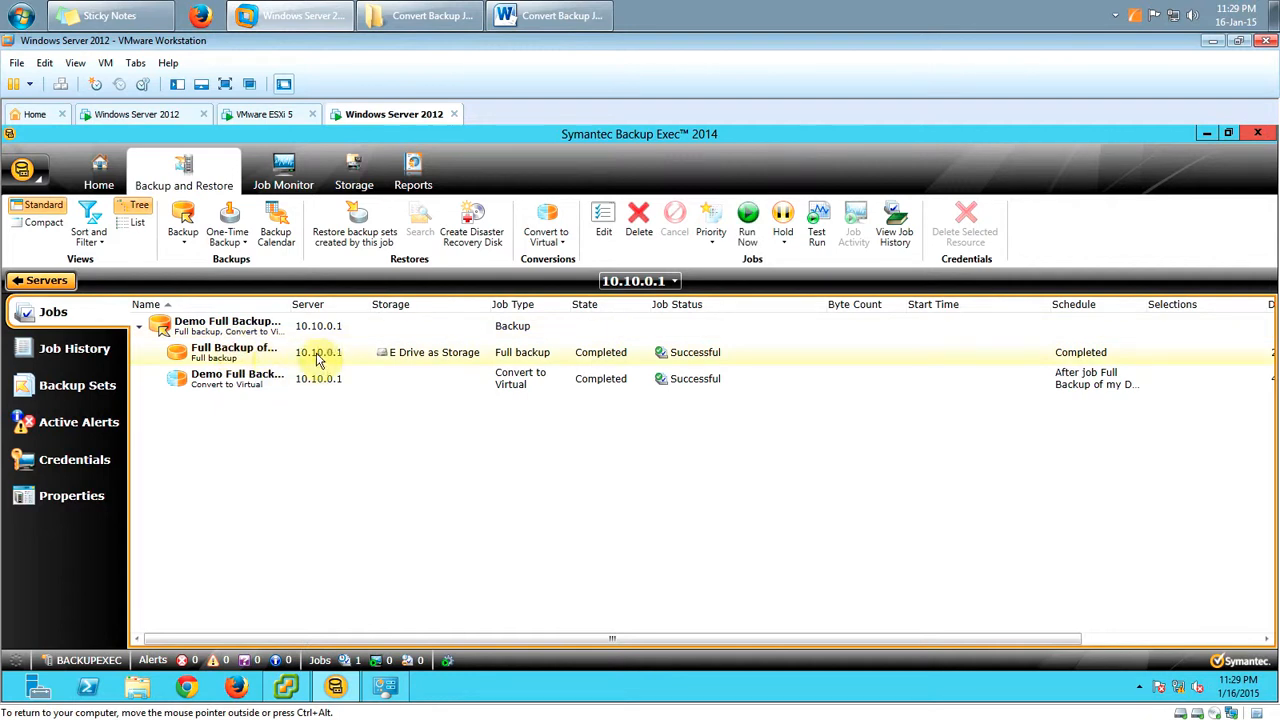
drag(291, 304, 377, 304)
click(352, 378)
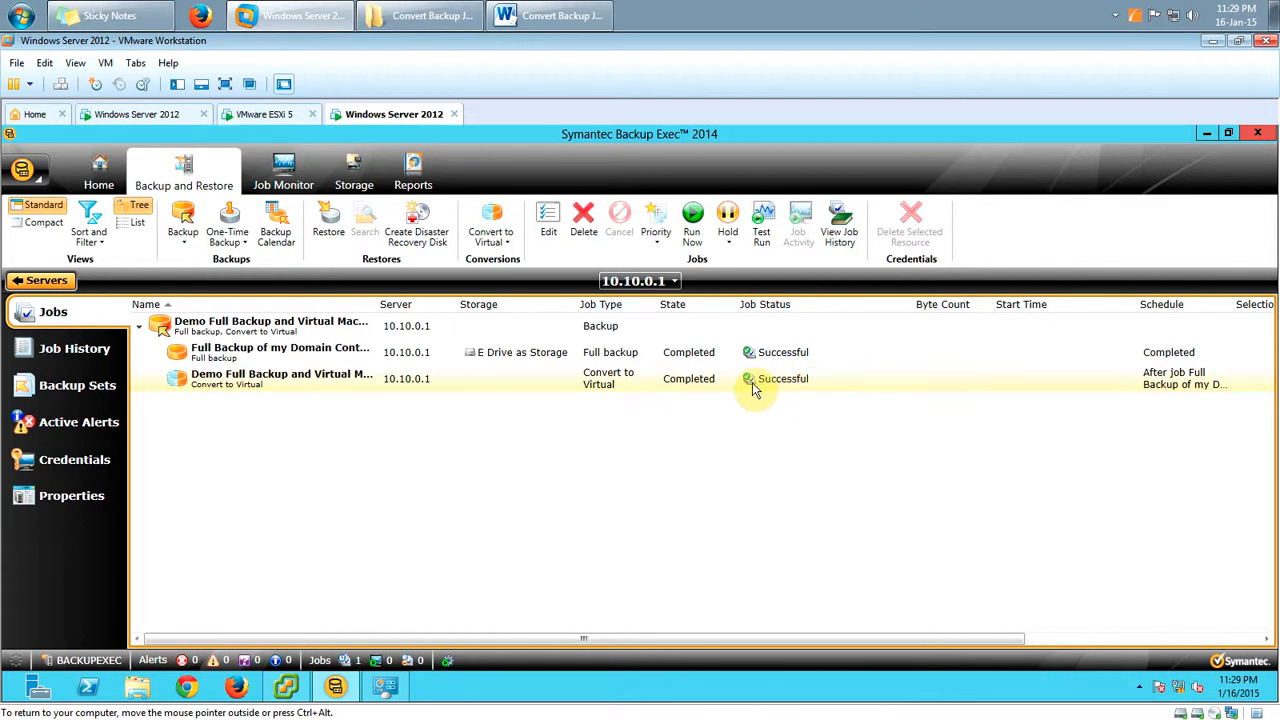
click(1206, 133)
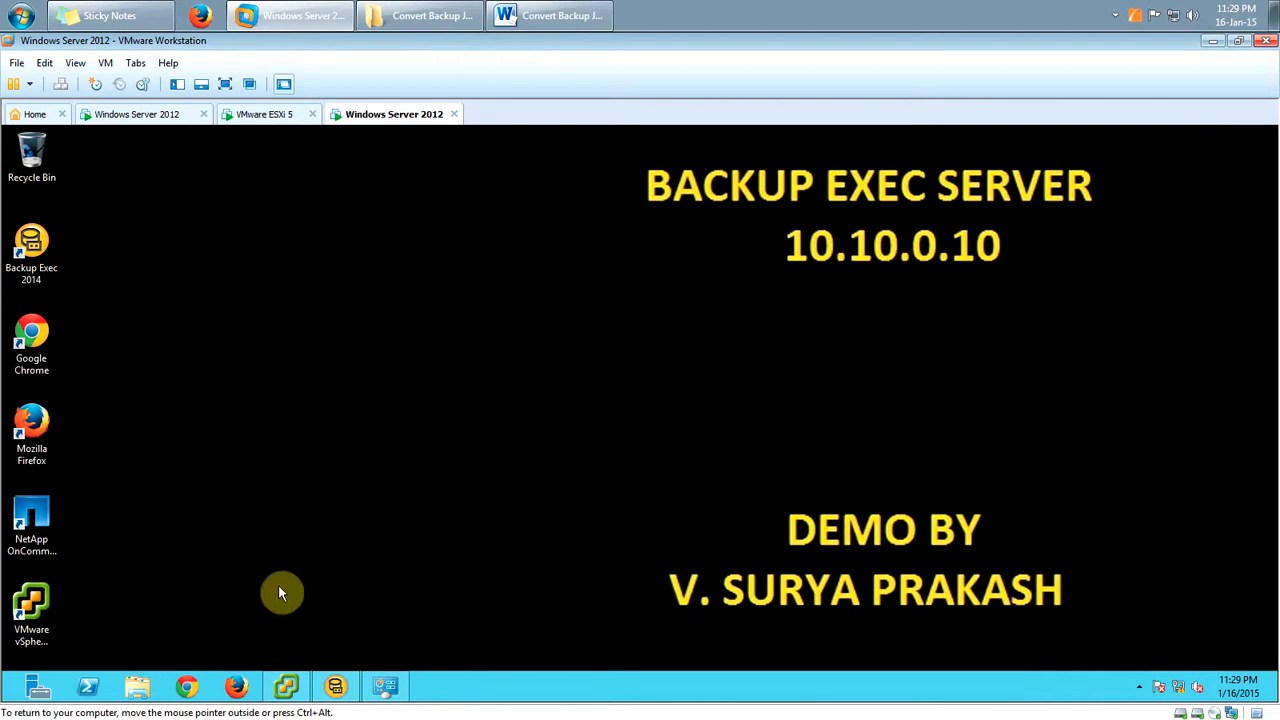
Switch to the vSphere Client and view the power options of the VM-DC virtual machine.
click(286, 686)
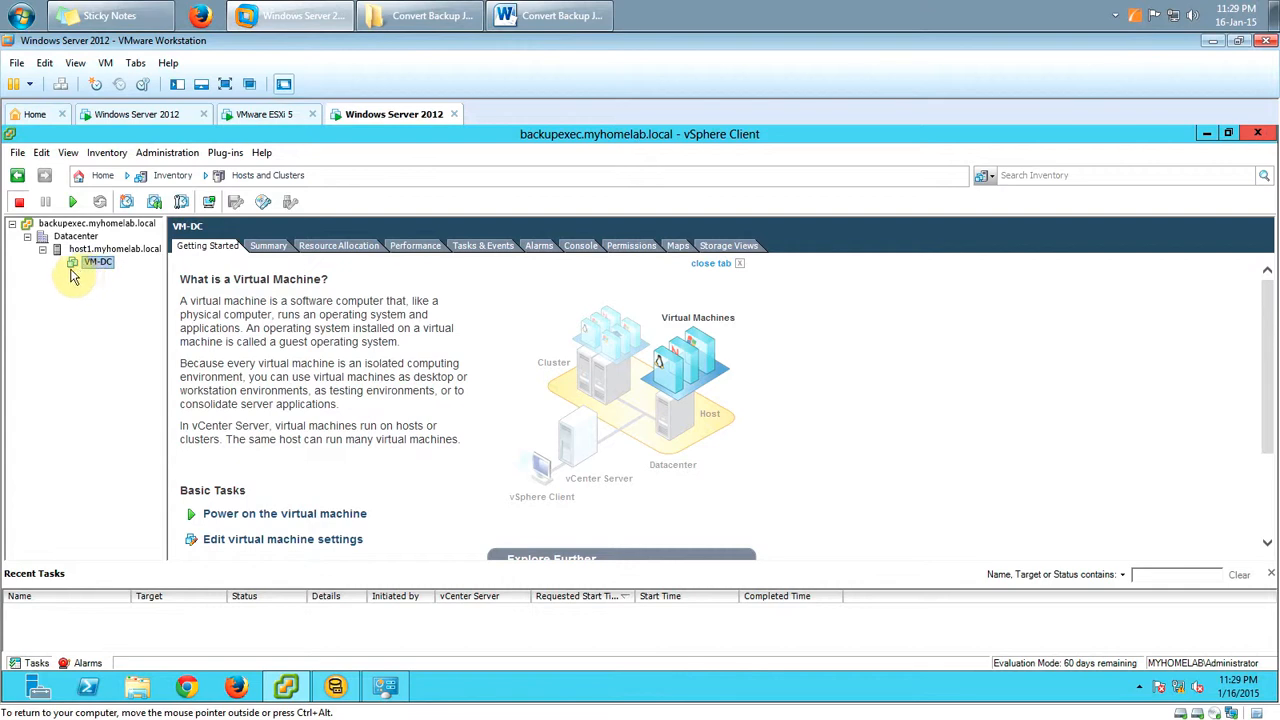
right_click(106, 272)
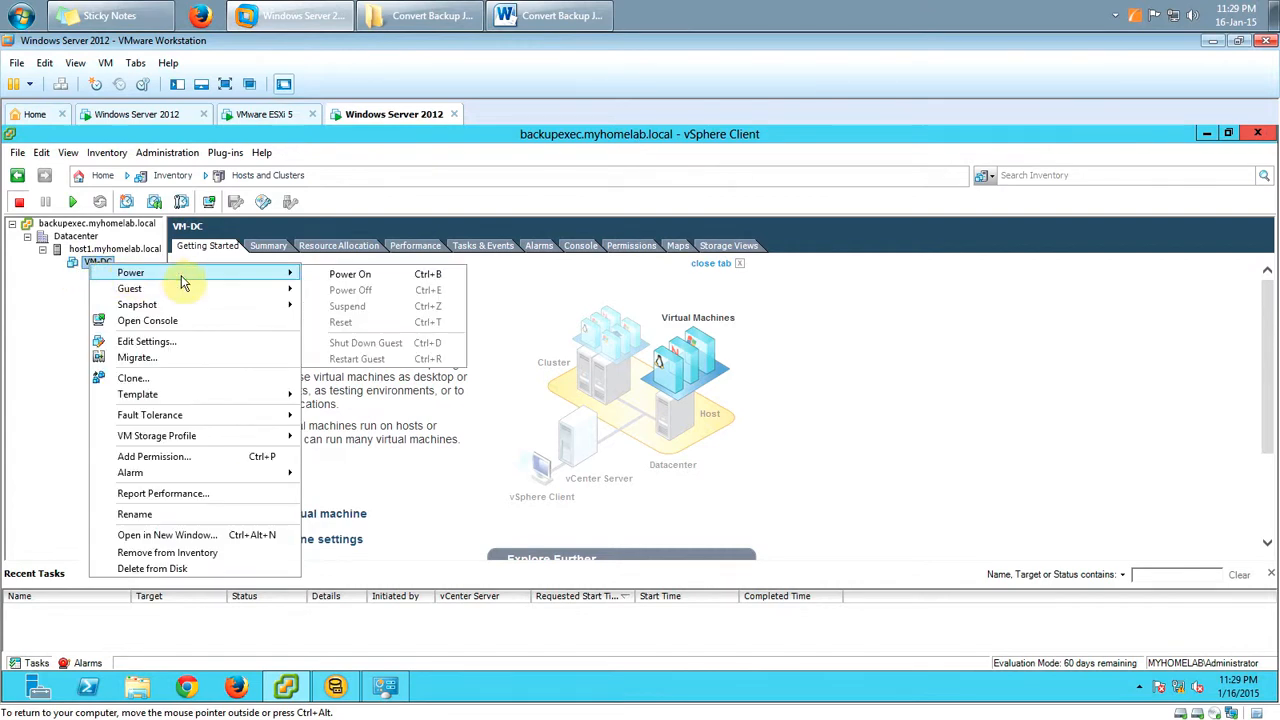
click(40, 330)
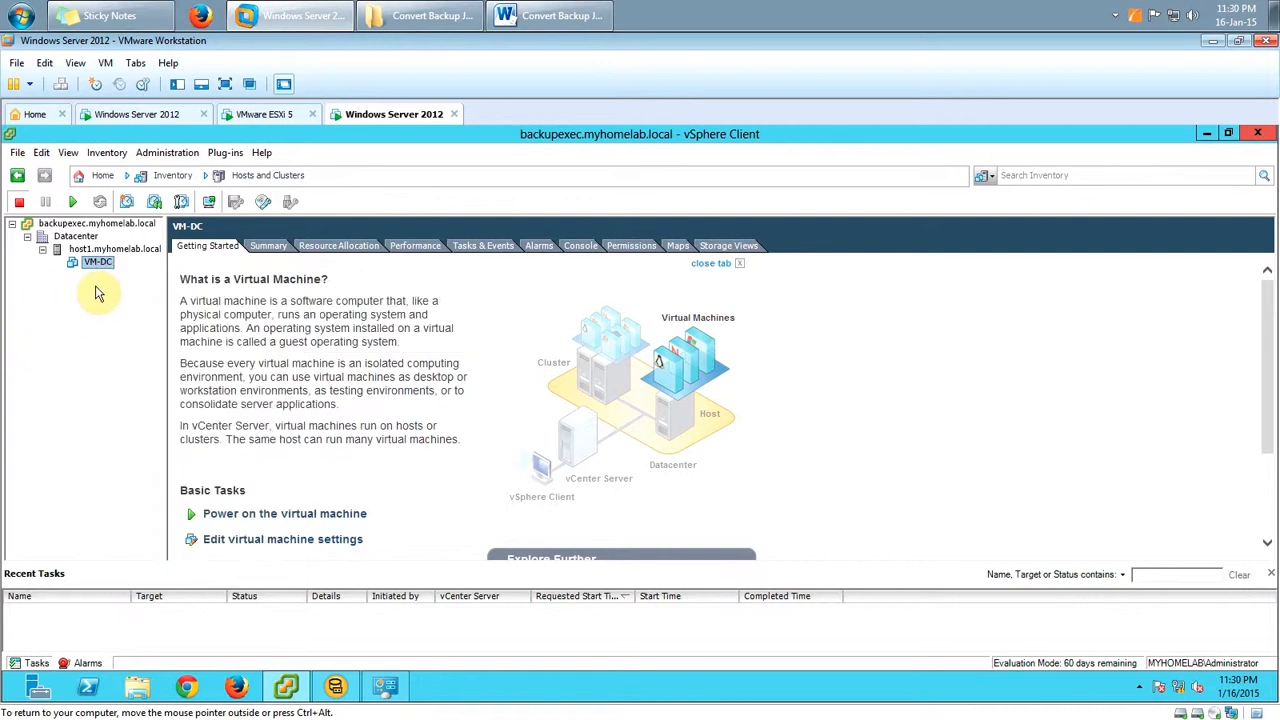
Review the first two demo coverage items in the Word document, highlighting the ping and nslookup checks before disaster simulation.
click(555, 16)
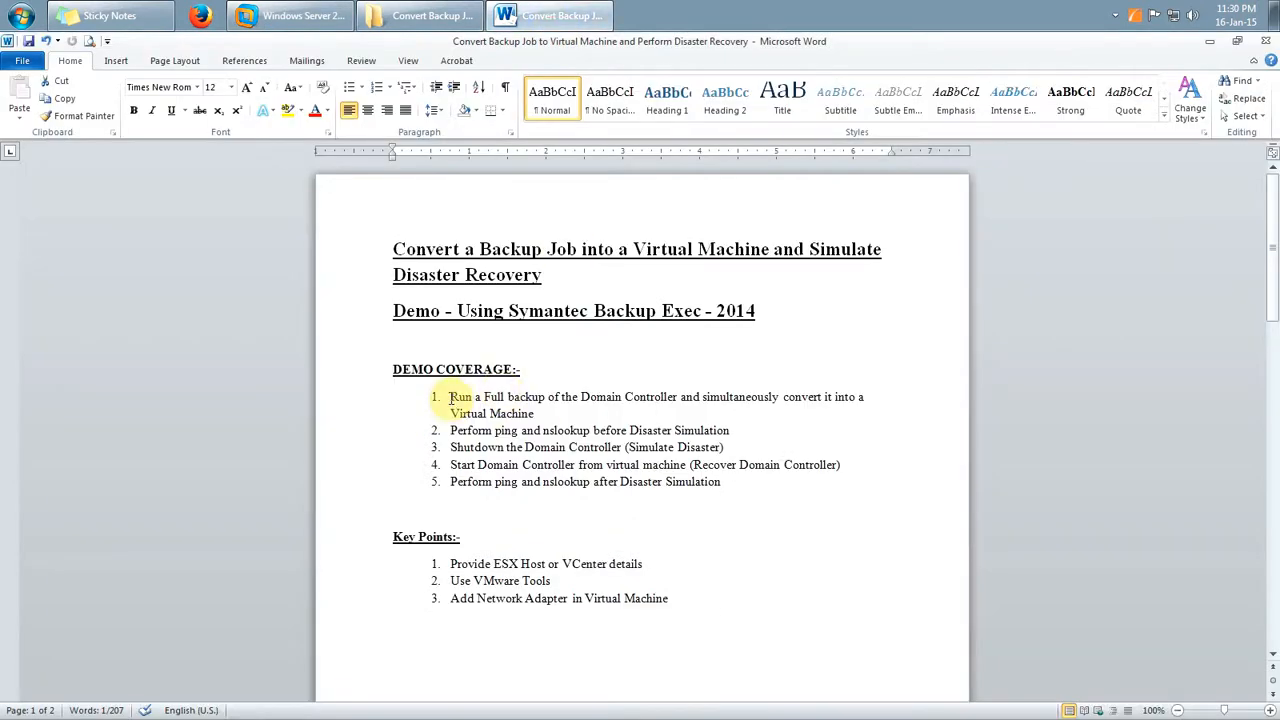
drag(450, 397, 704, 410)
click(563, 417)
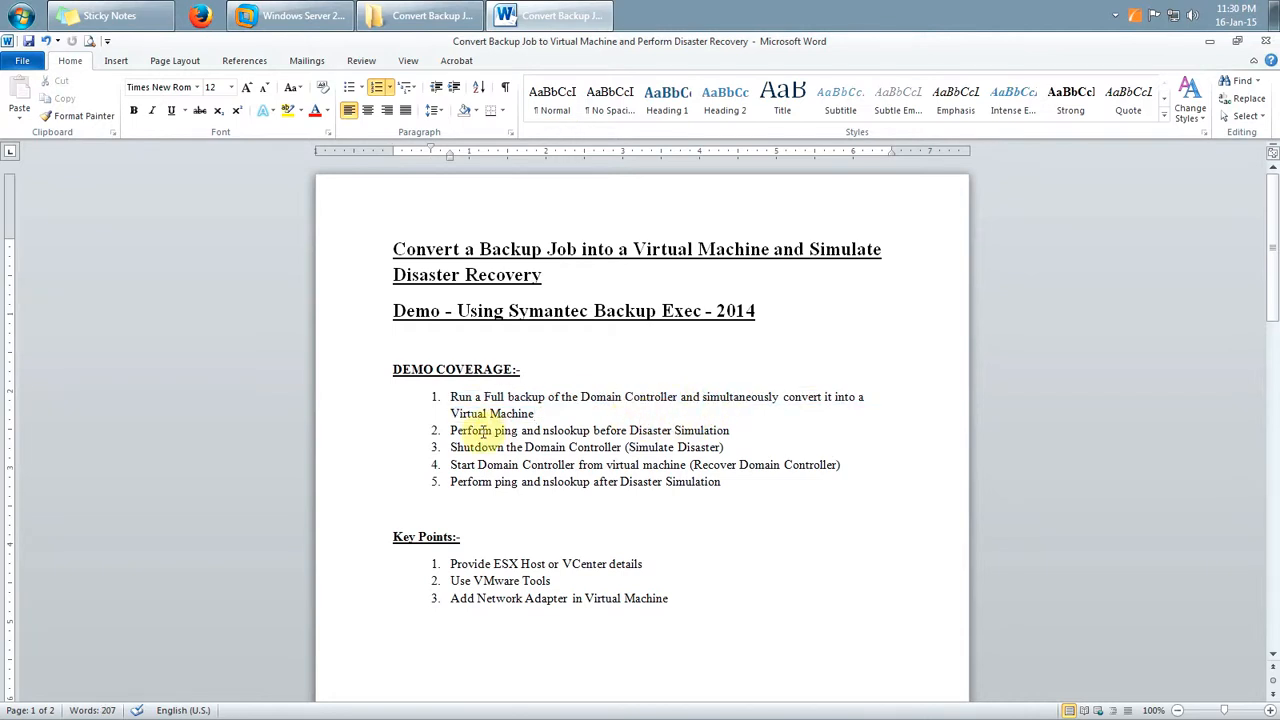
drag(452, 430, 720, 432)
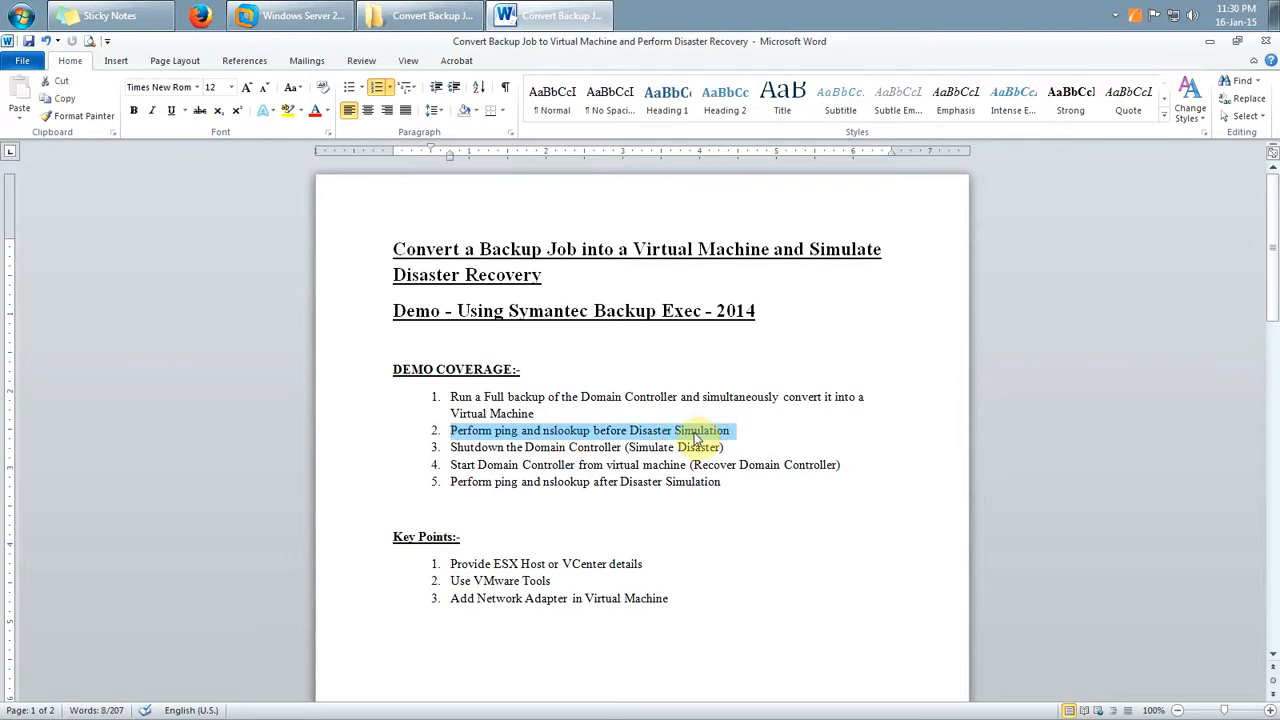
click(560, 16)
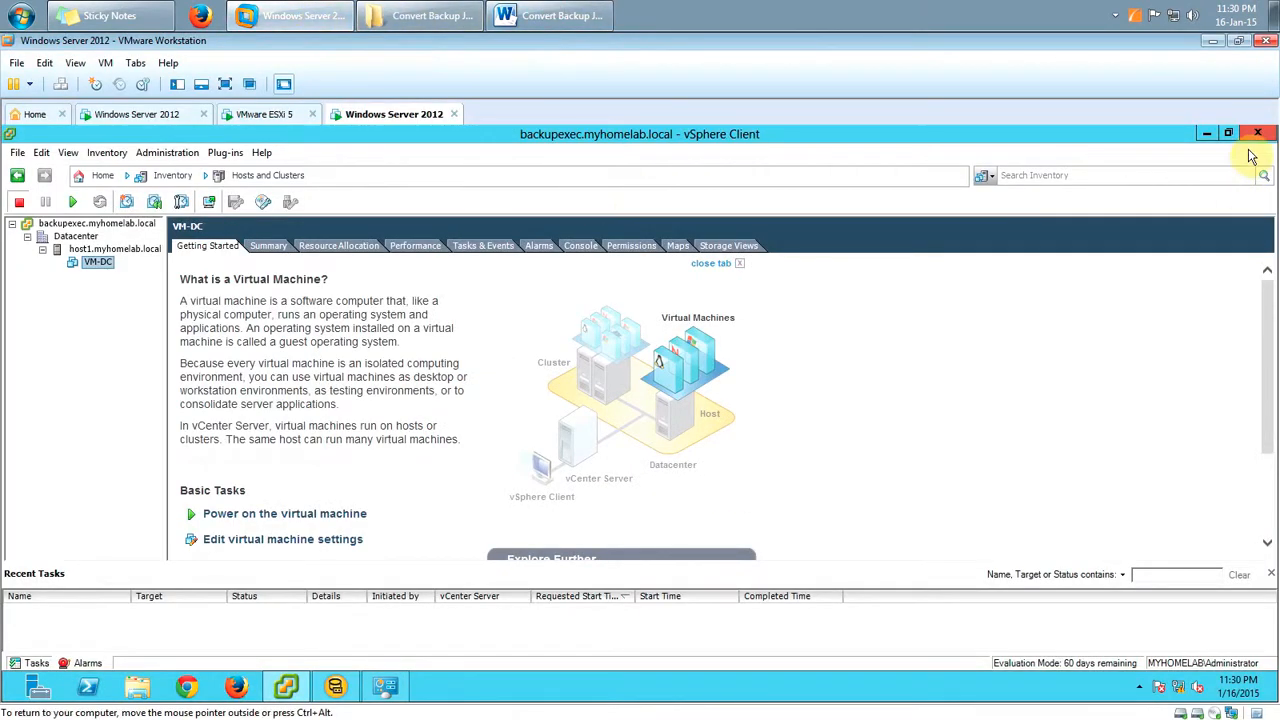
Minimize the vSphere Client and start a continuous ping to 10.10.0.1 from a command prompt on the Backup Exec server.
click(1207, 134)
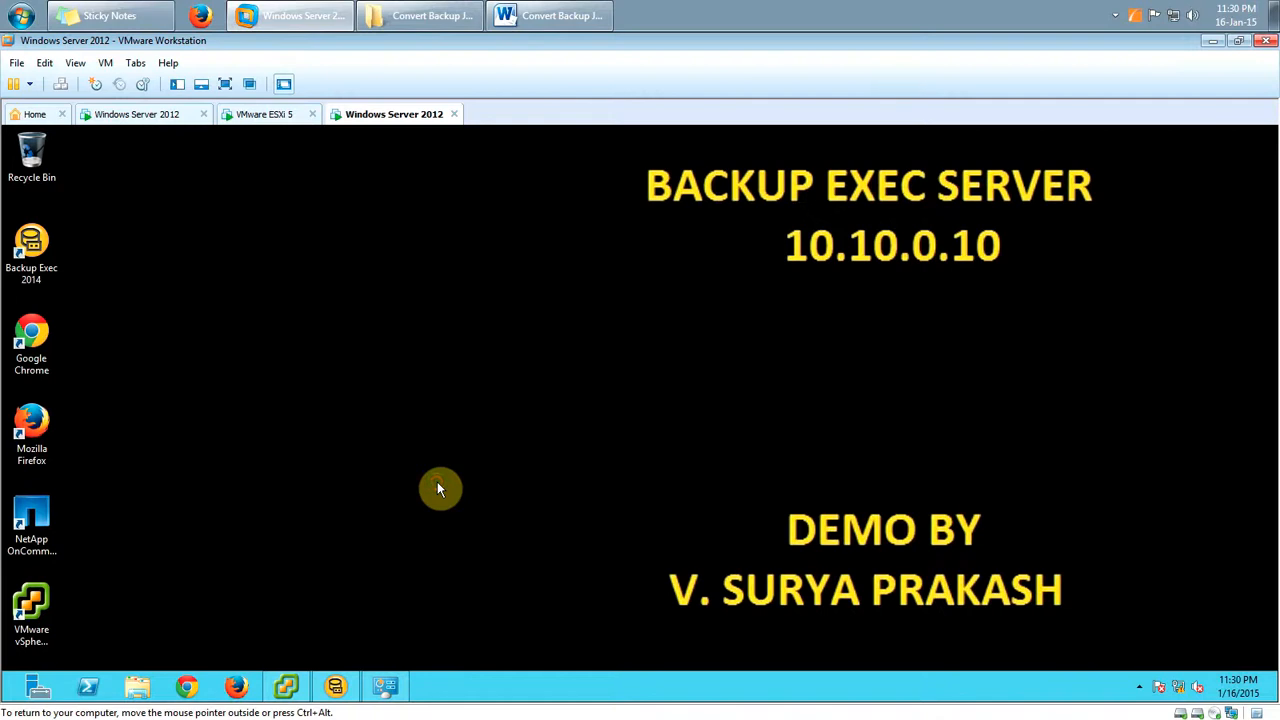
key(super)
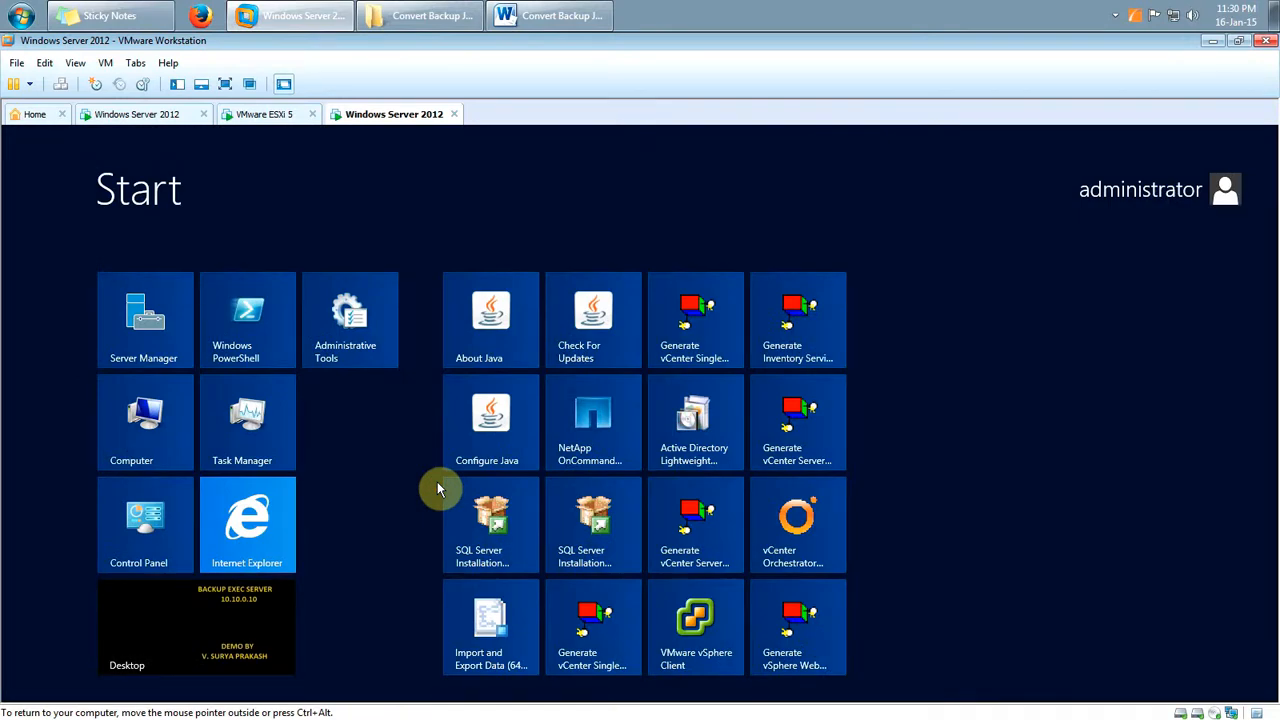
text(cmd)
key(Return)
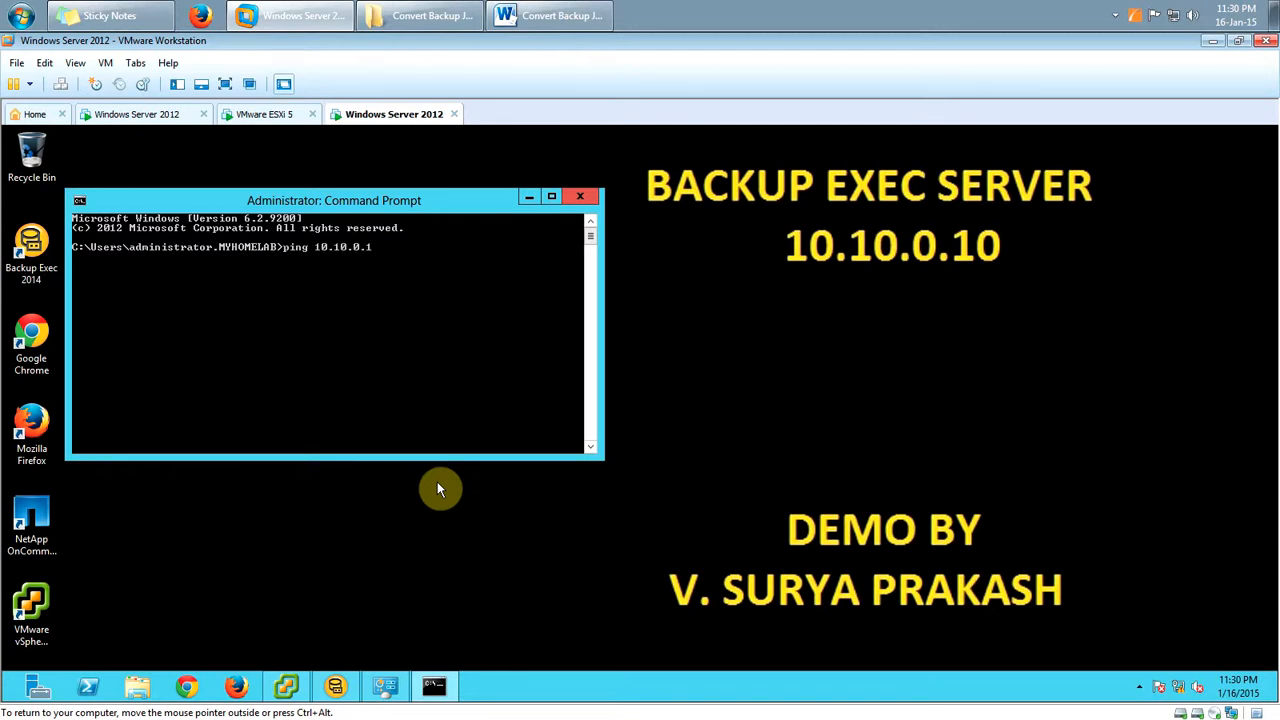
text(ping 10.10.0.1 -t)
key(Return)
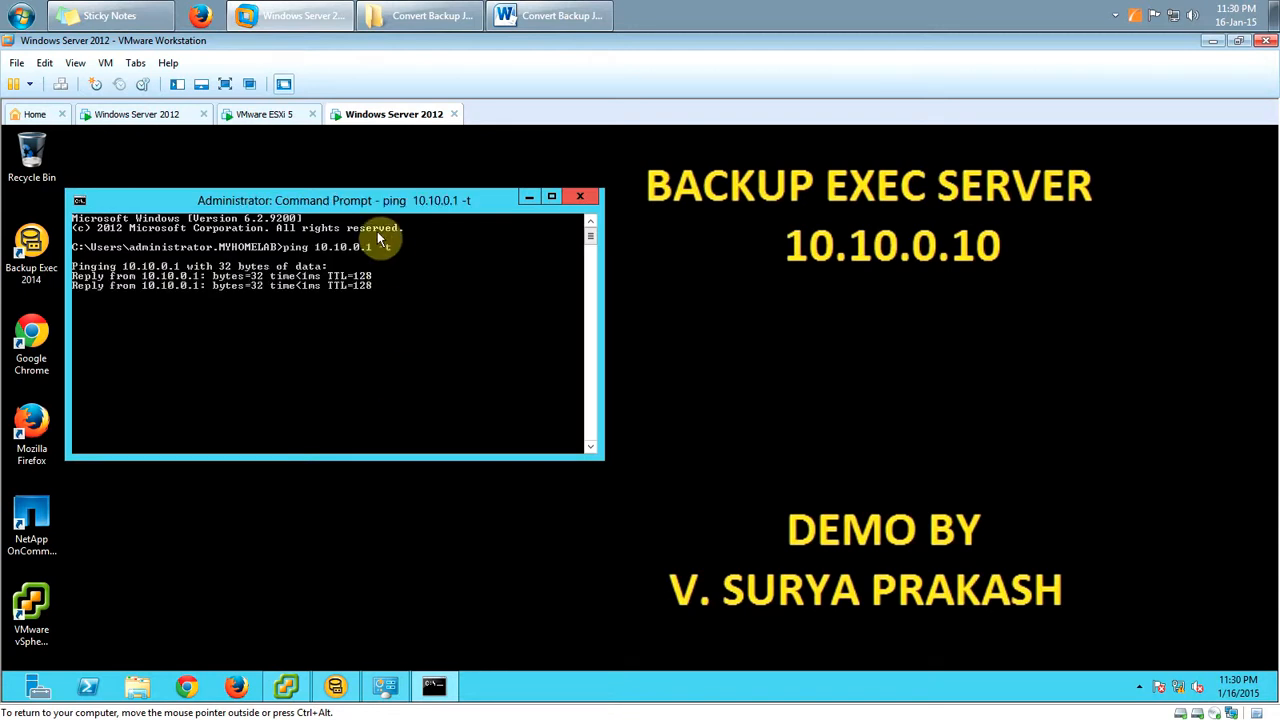
drag(360, 201, 373, 167)
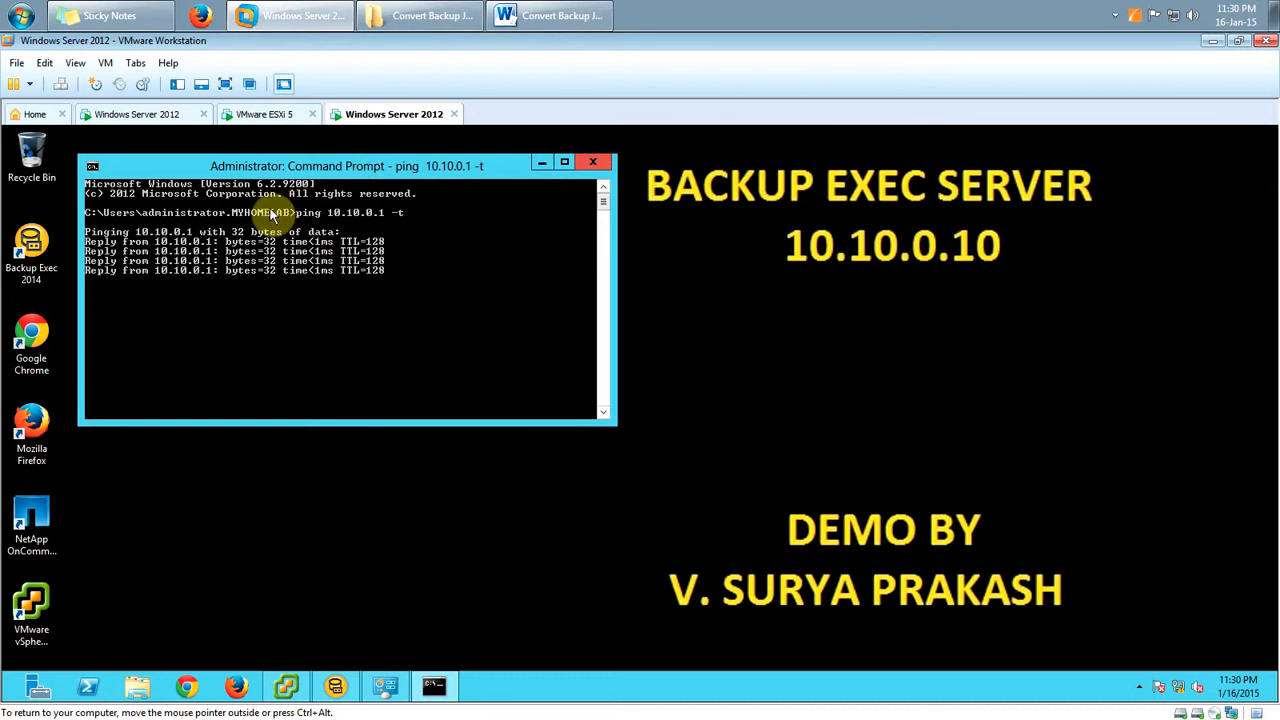
Open a second command prompt beside the ping window on the Backup Exec server and run nslookup.
click(110, 114)
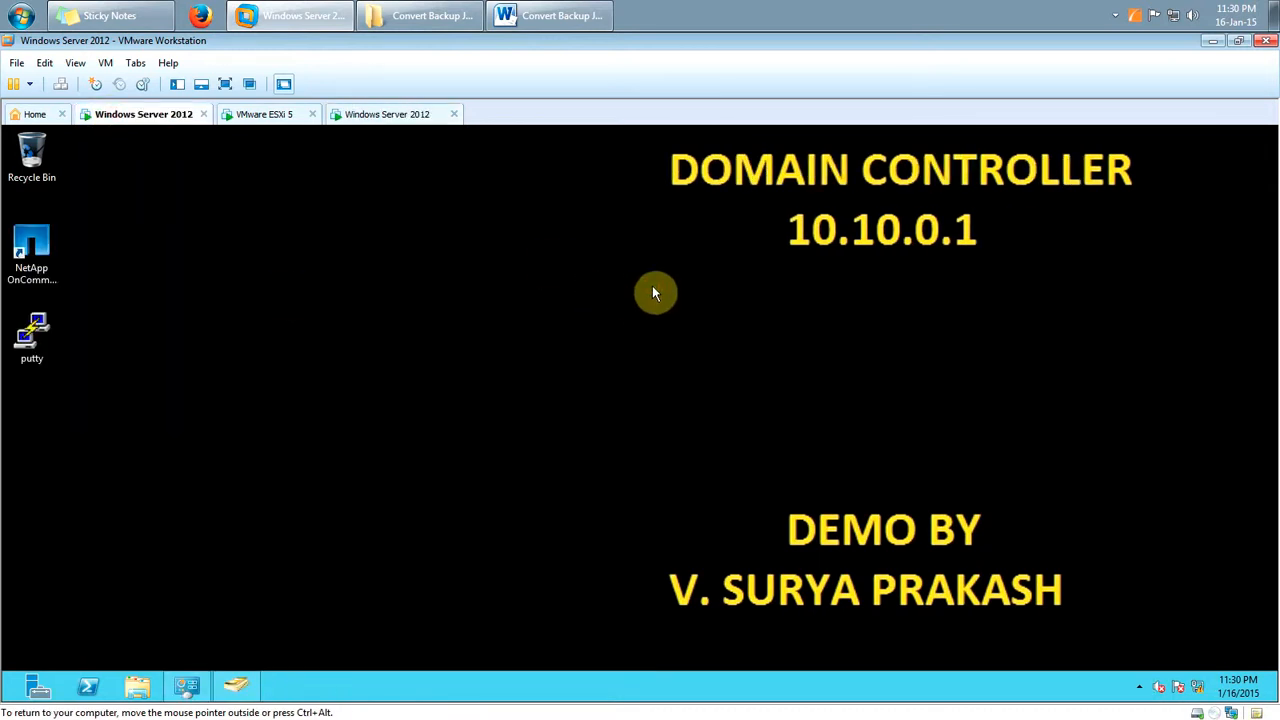
click(388, 115)
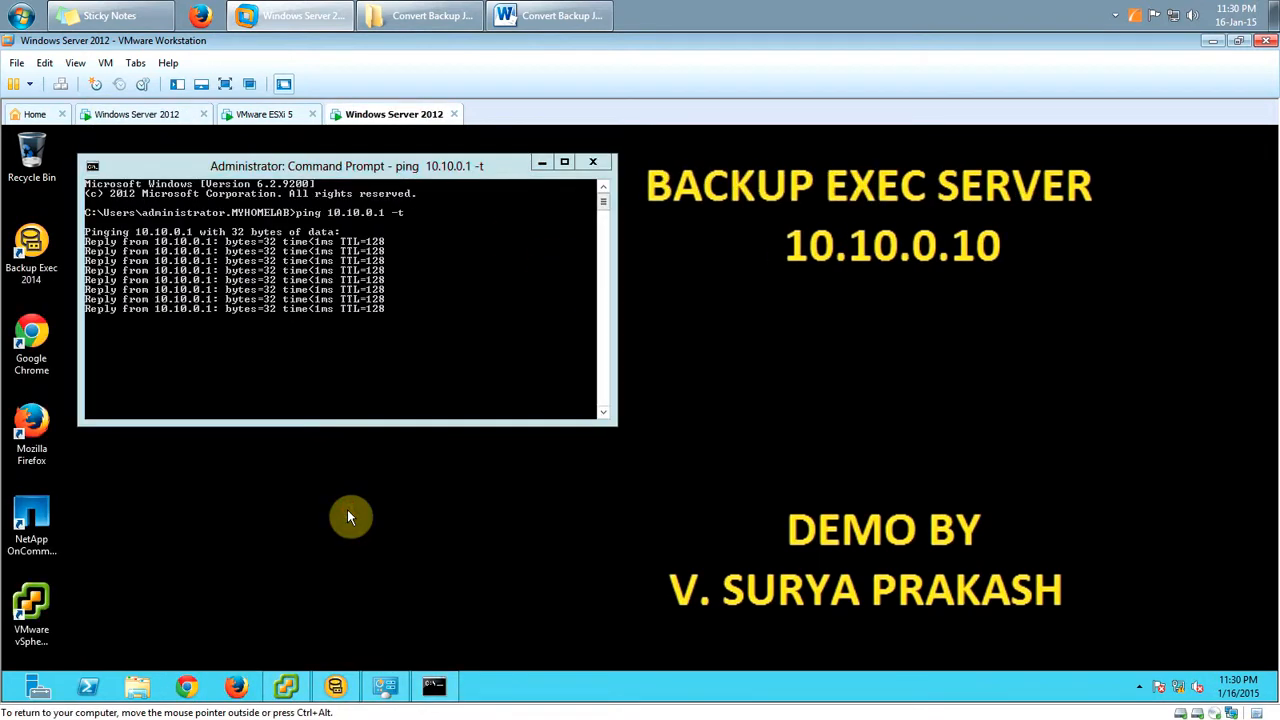
key(super)
key(super)
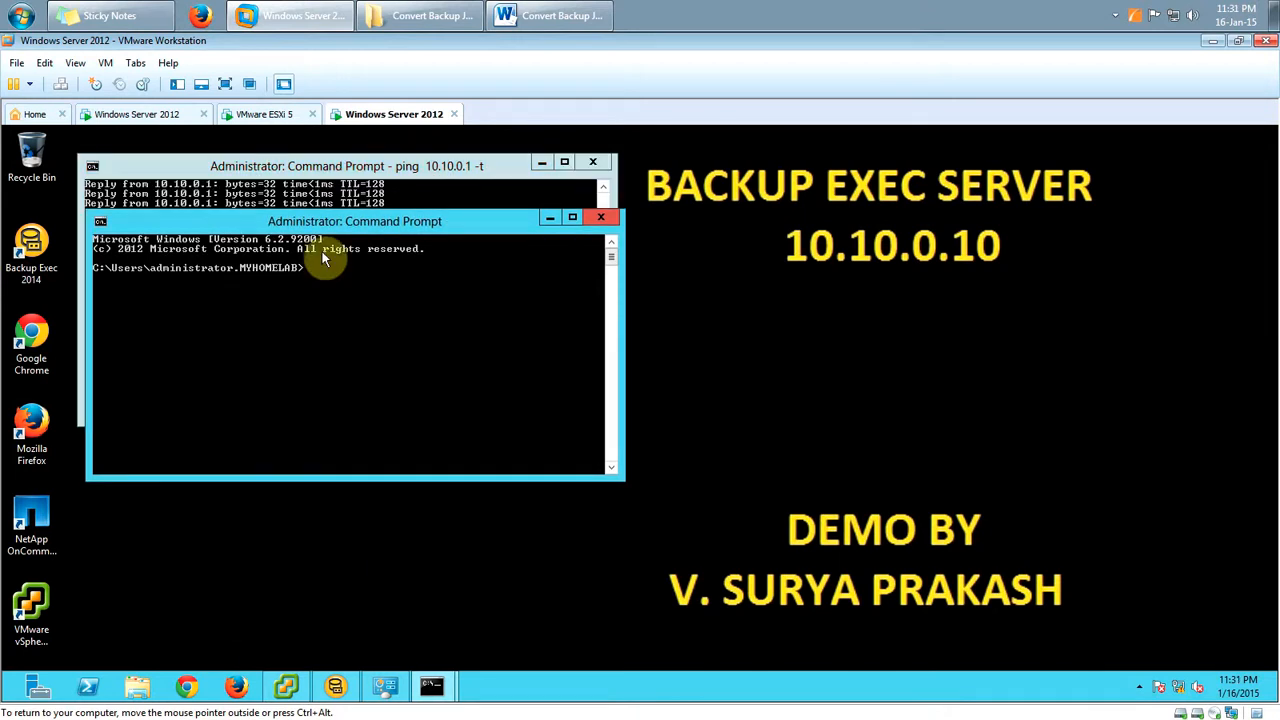
drag(332, 226, 872, 297)
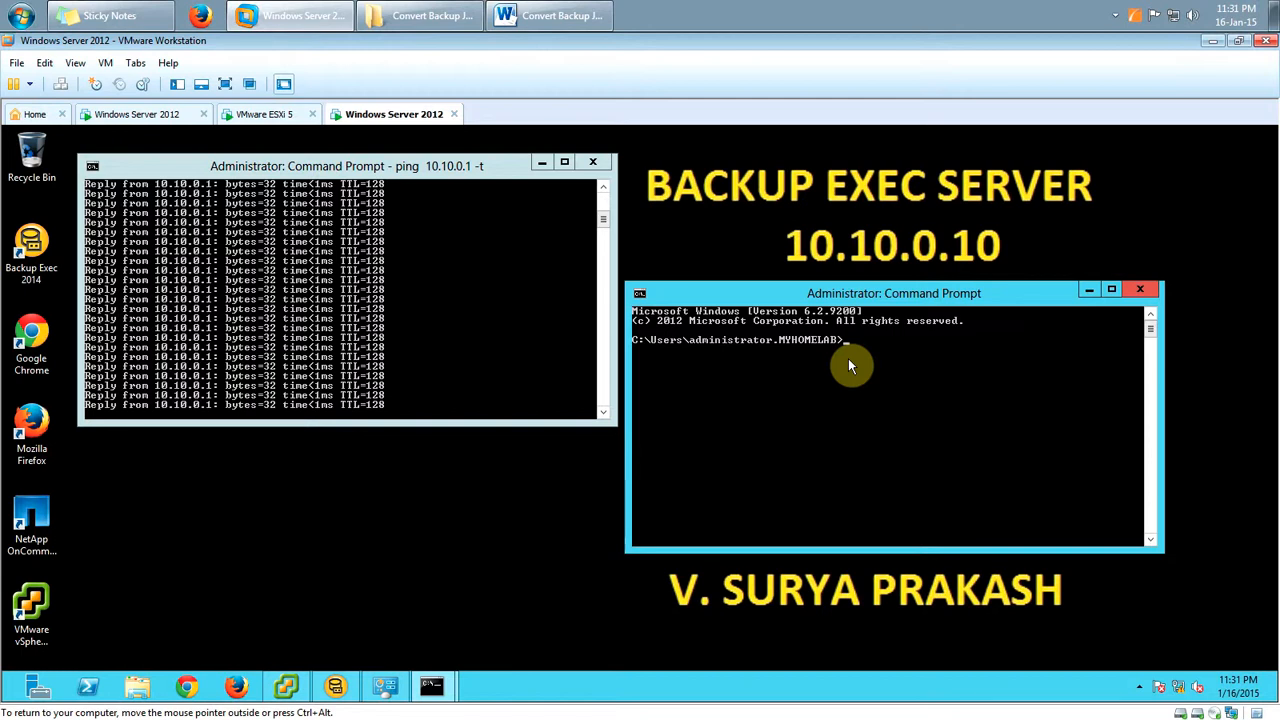
text(nslookup)
key(Return)
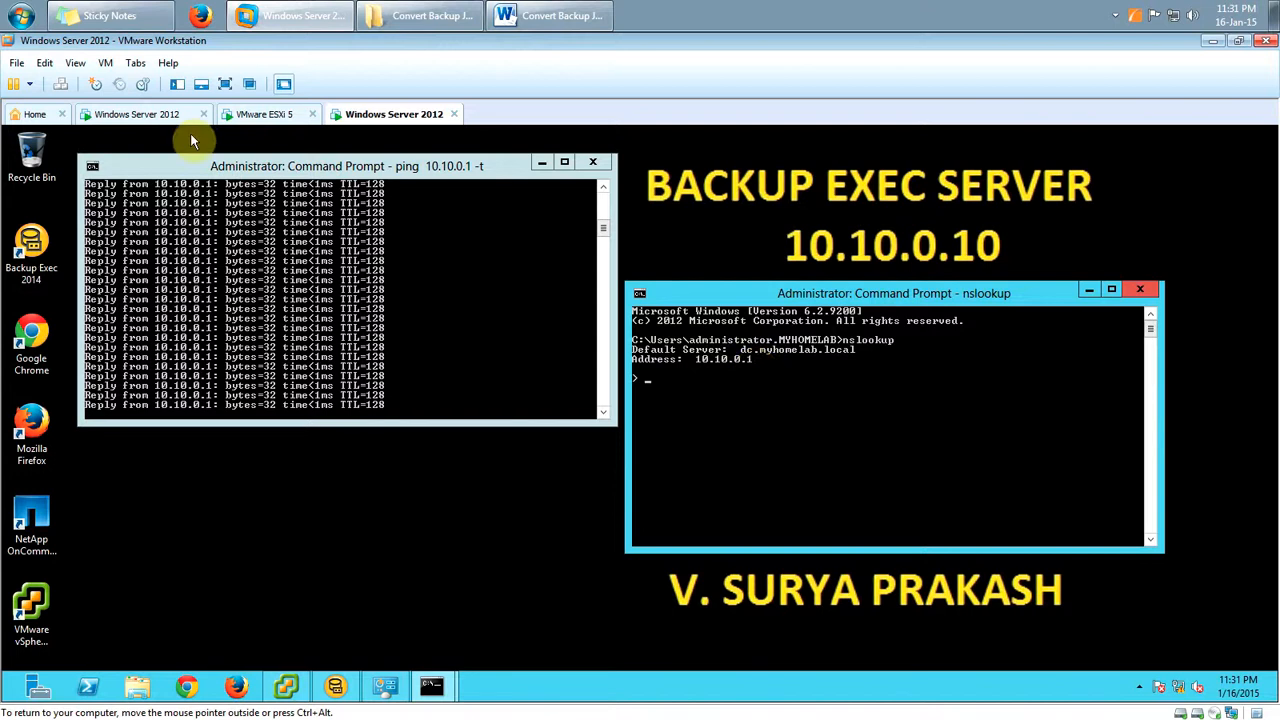
Review the demo coverage item on shutting down the domain controller in Word, and bring up the domain controller's virtual machine.
click(134, 114)
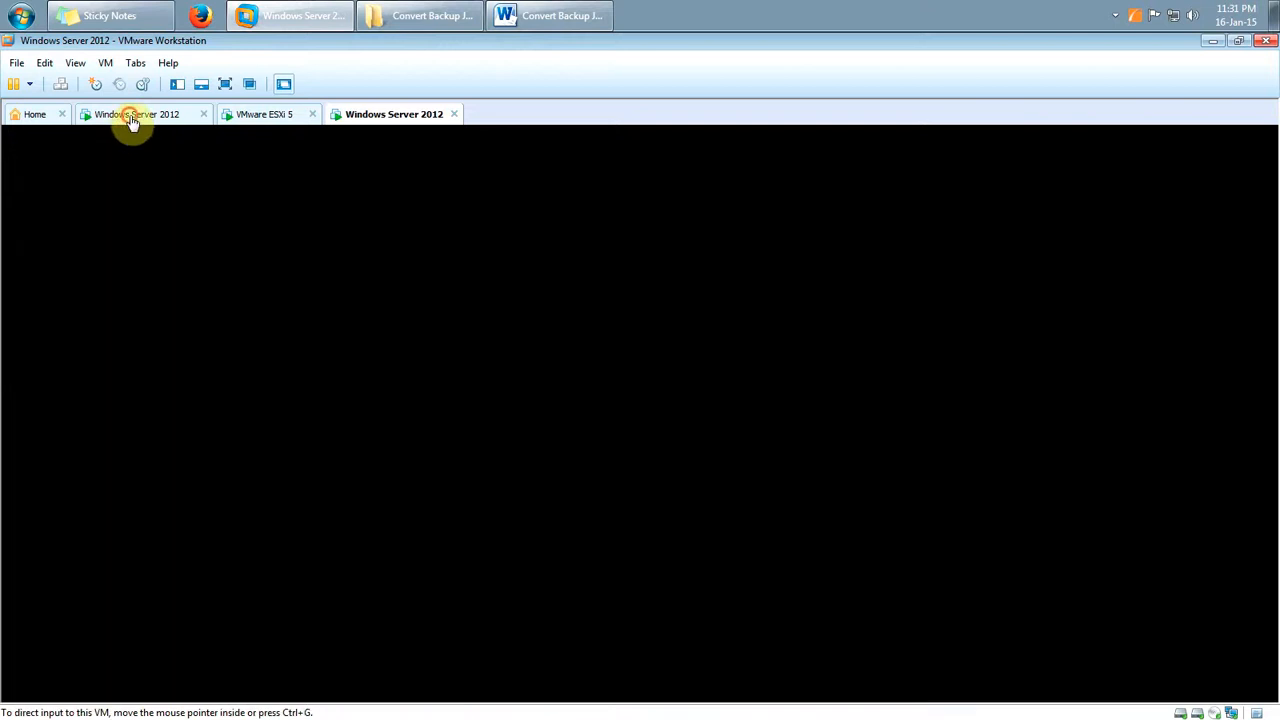
click(270, 115)
click(407, 120)
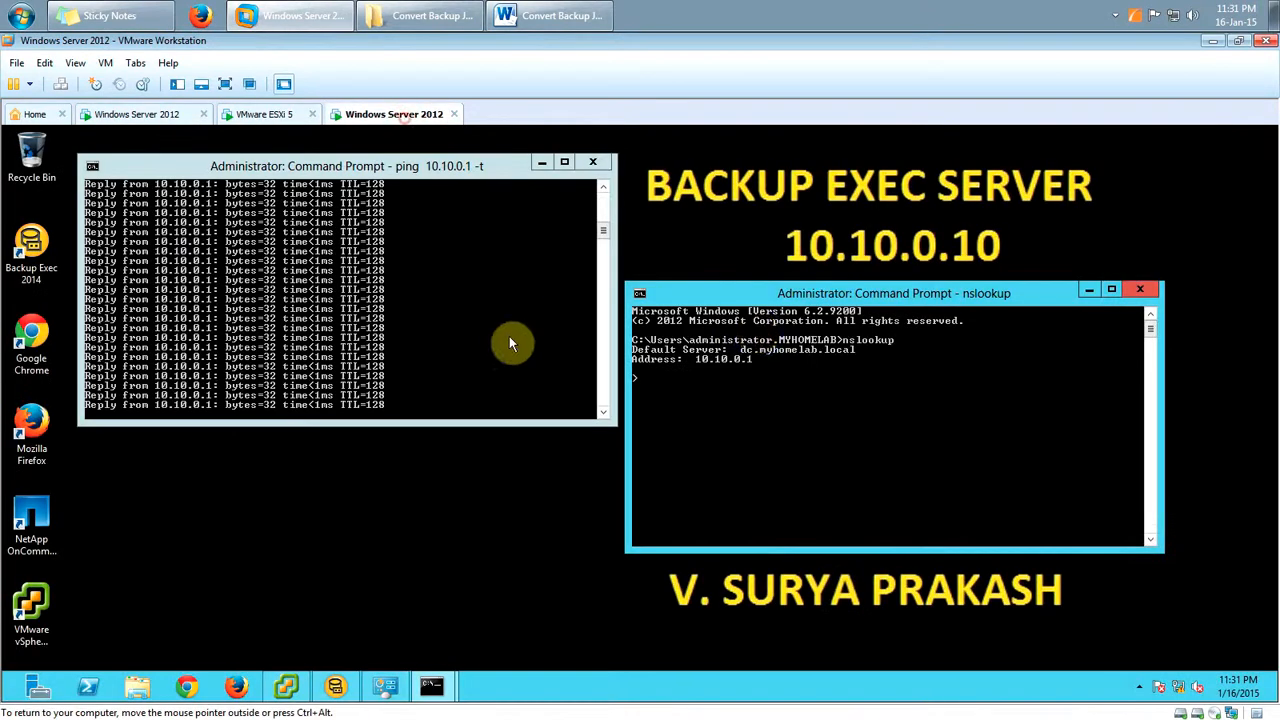
click(555, 16)
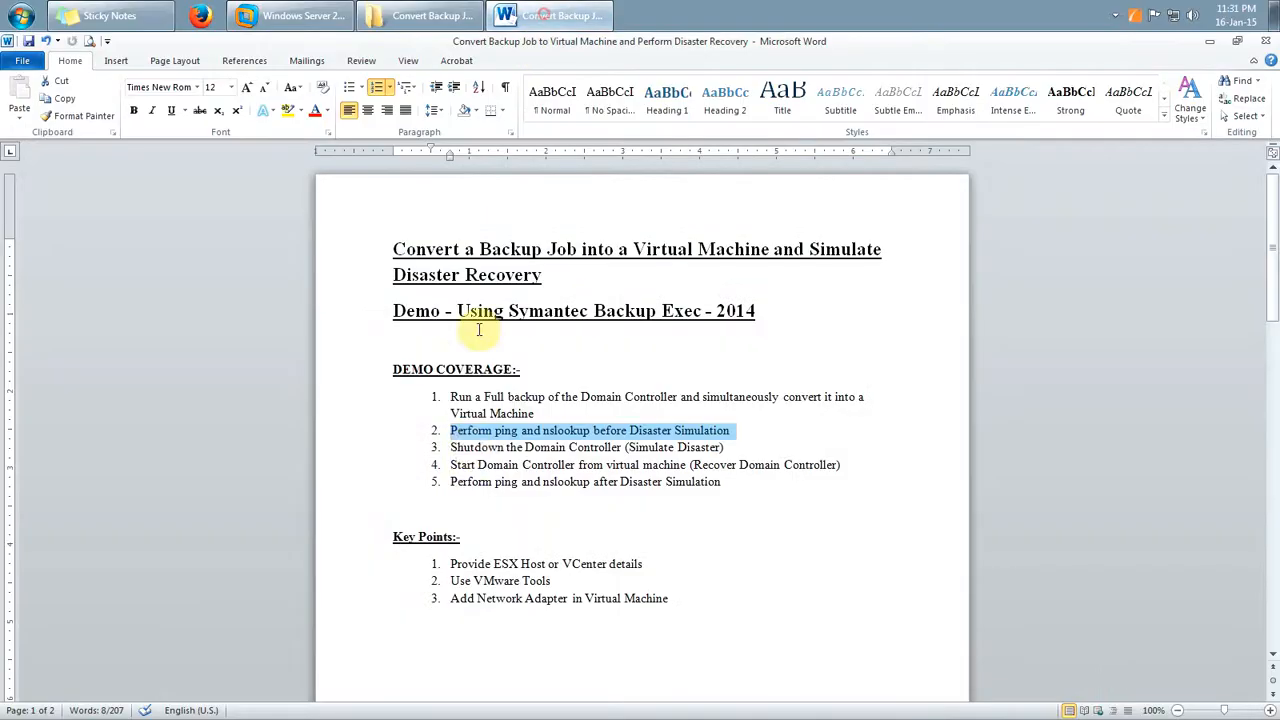
drag(450, 447, 727, 455)
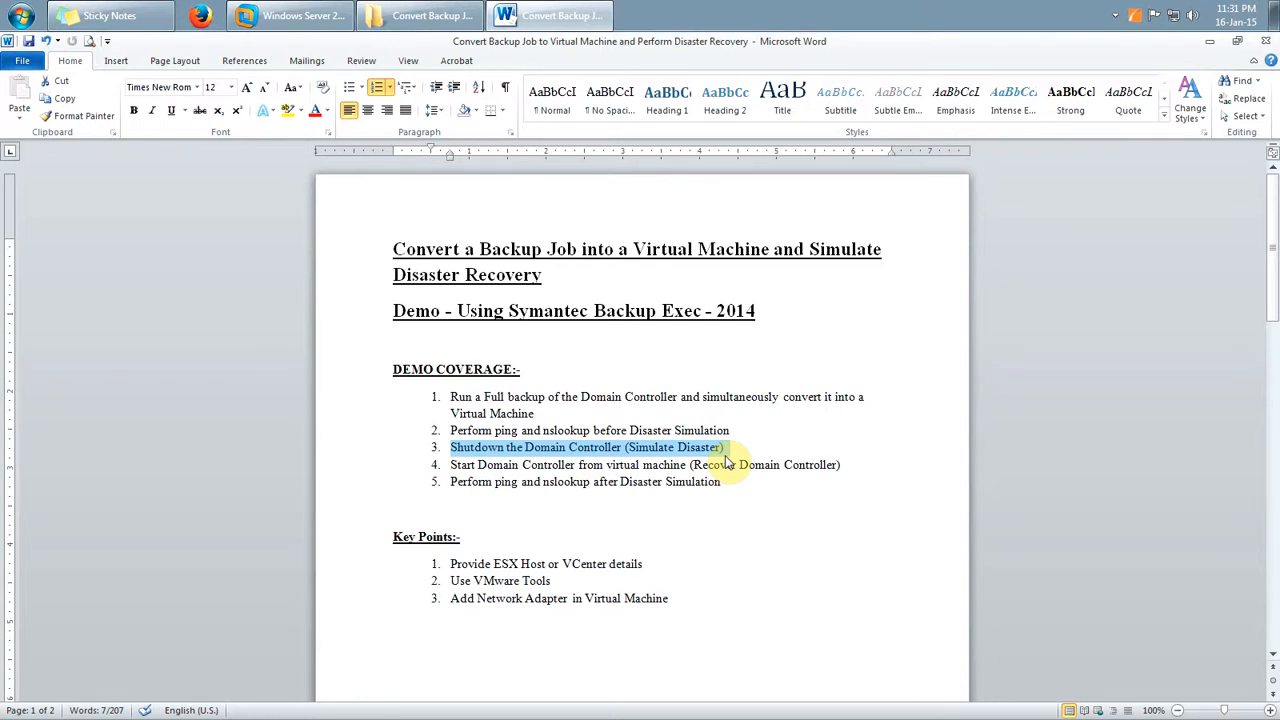
click(300, 16)
click(148, 112)
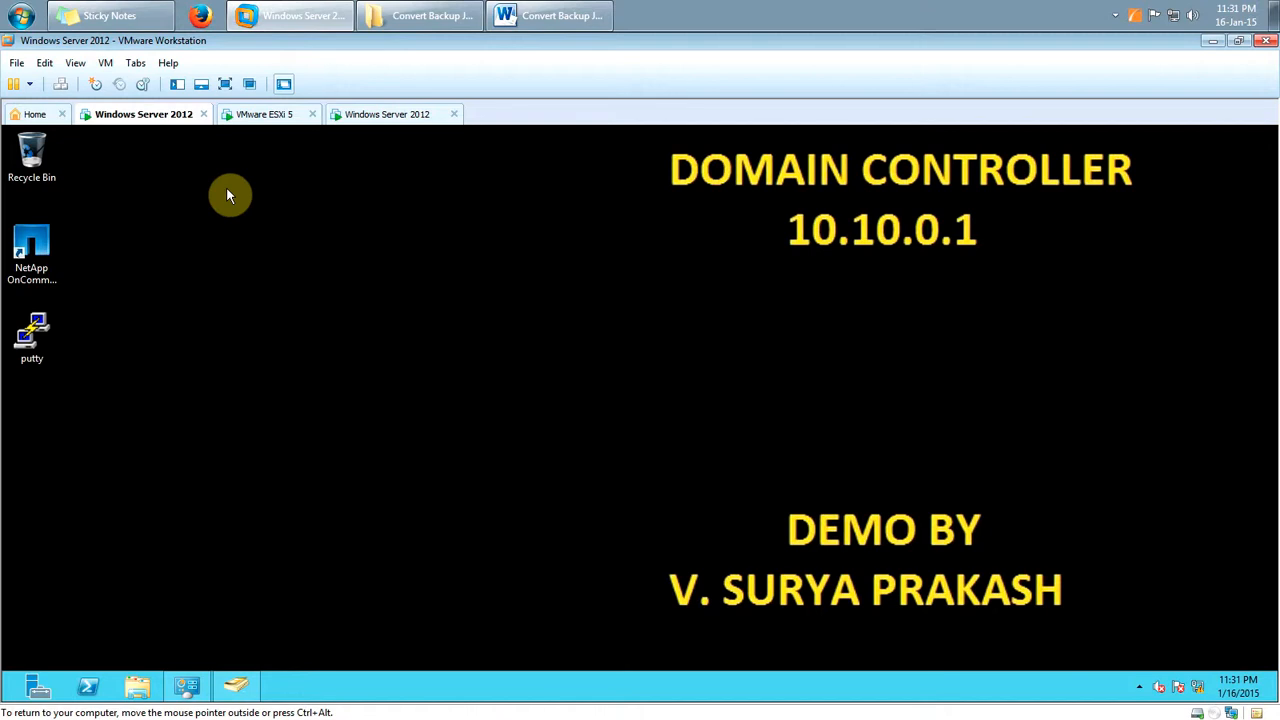
click(538, 10)
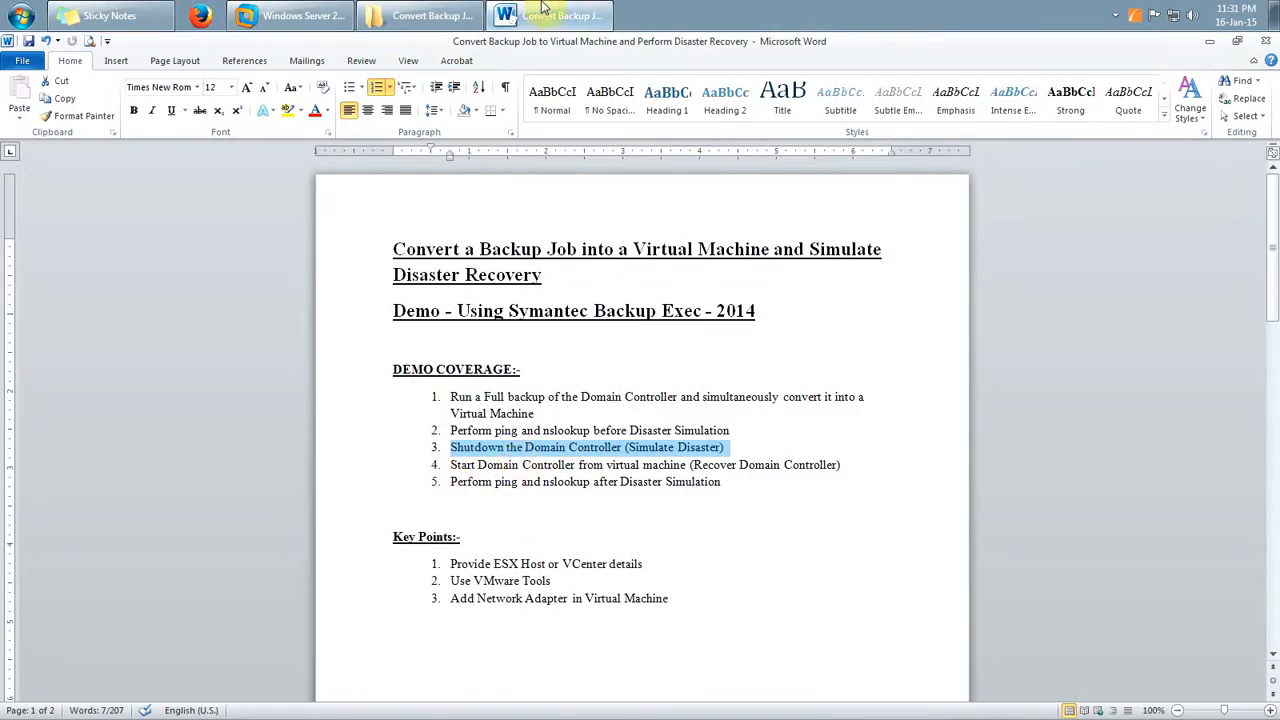
click(543, 14)
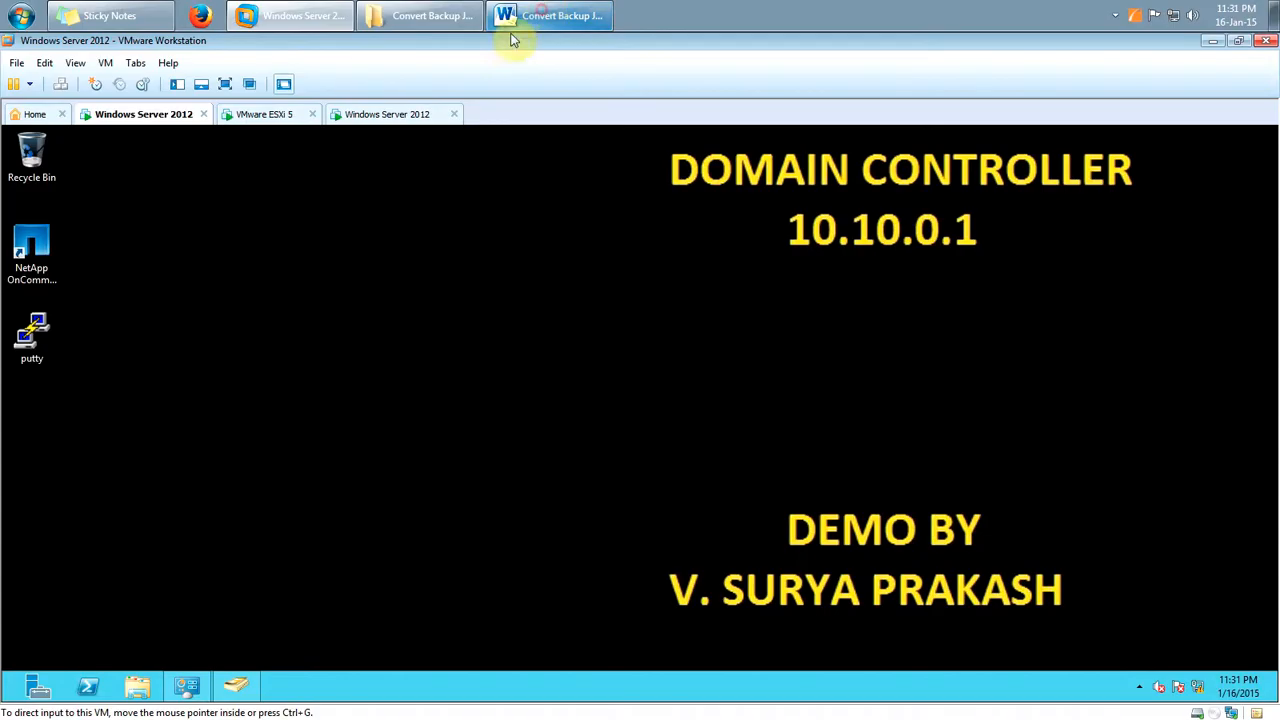
Return to the Backup Exec server and exit the nslookup session in the second command prompt.
right_click(122, 119)
mouse_move(172, 152)
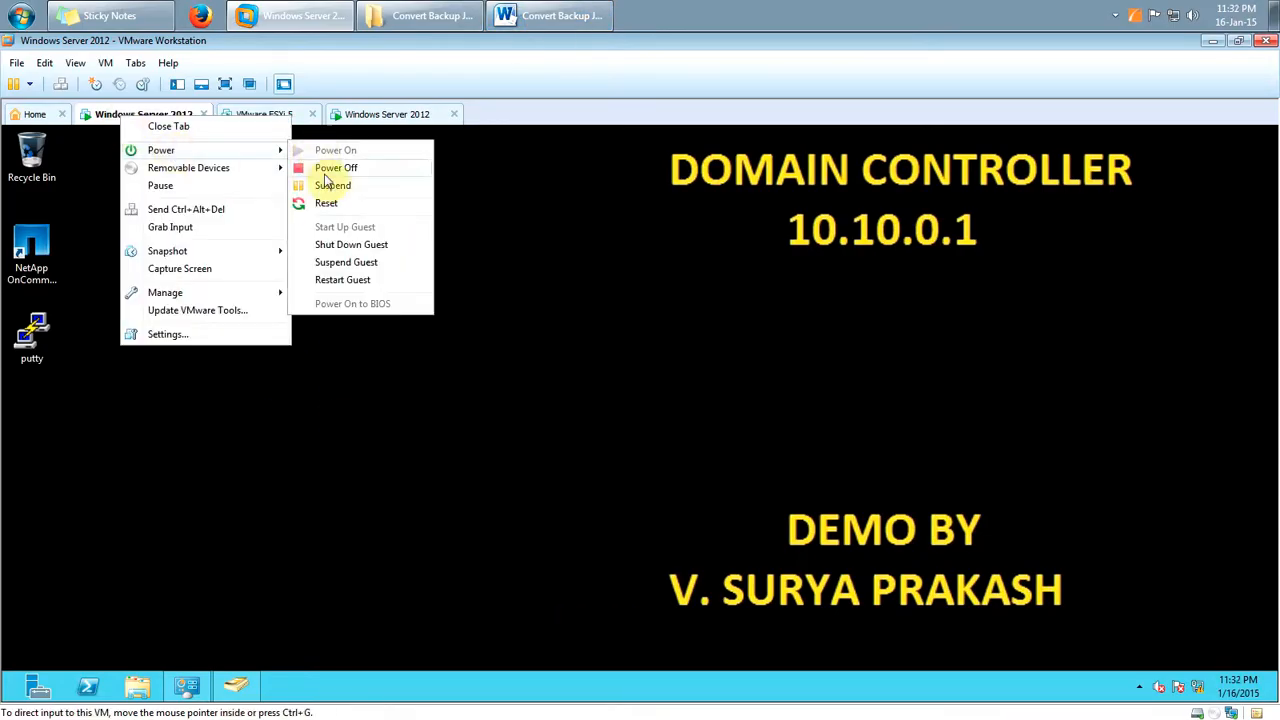
click(362, 115)
click(316, 352)
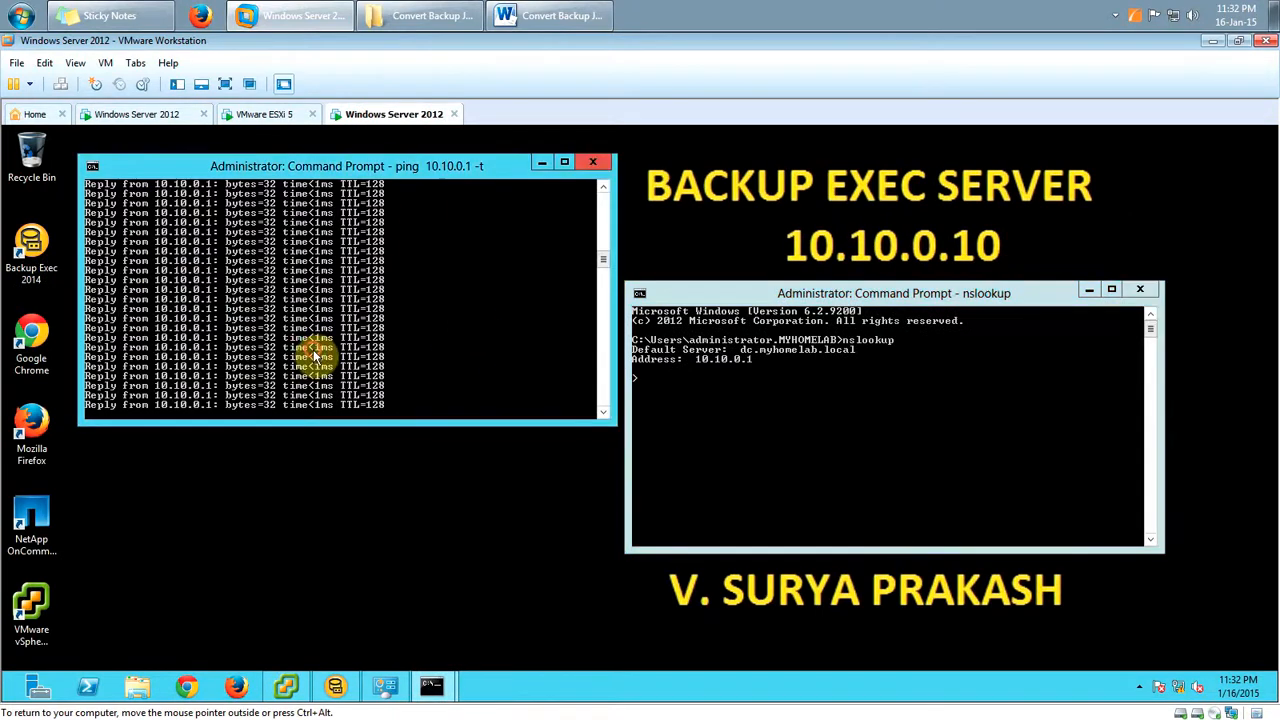
click(785, 438)
key(ctrl+c)
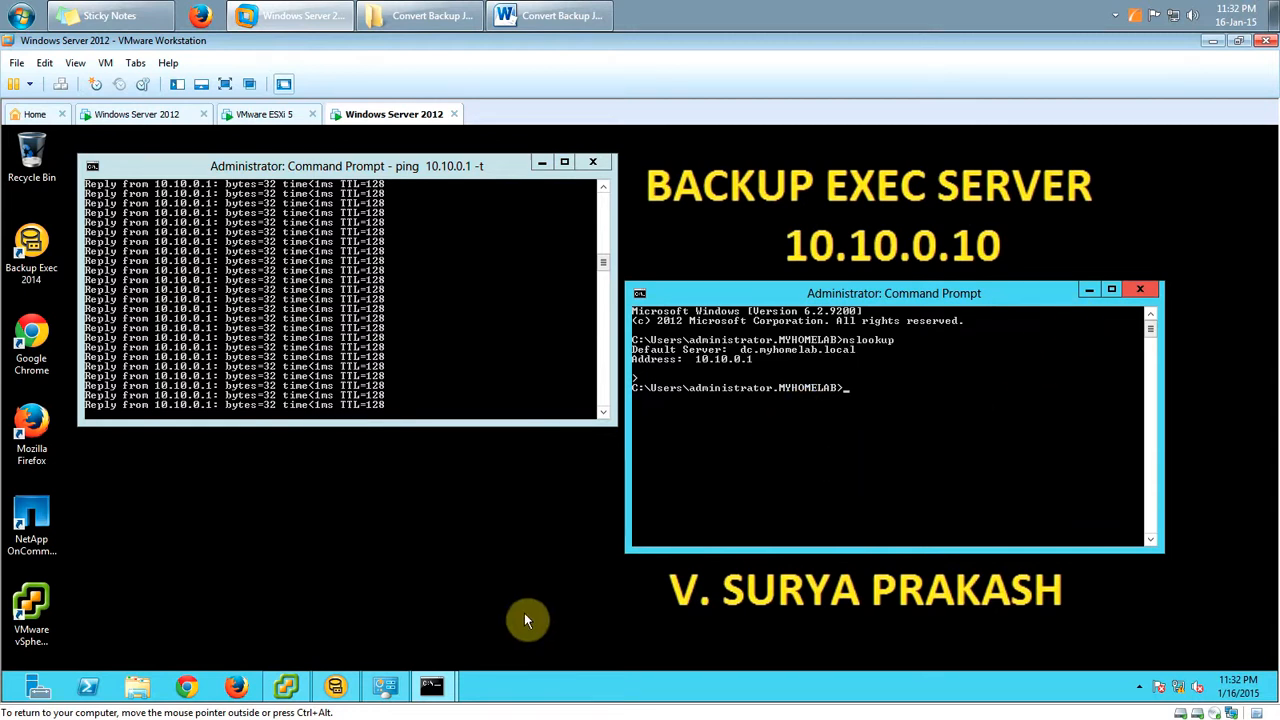
Check VM-DC's power options in the vSphere Client, and minimize the client again.
click(309, 586)
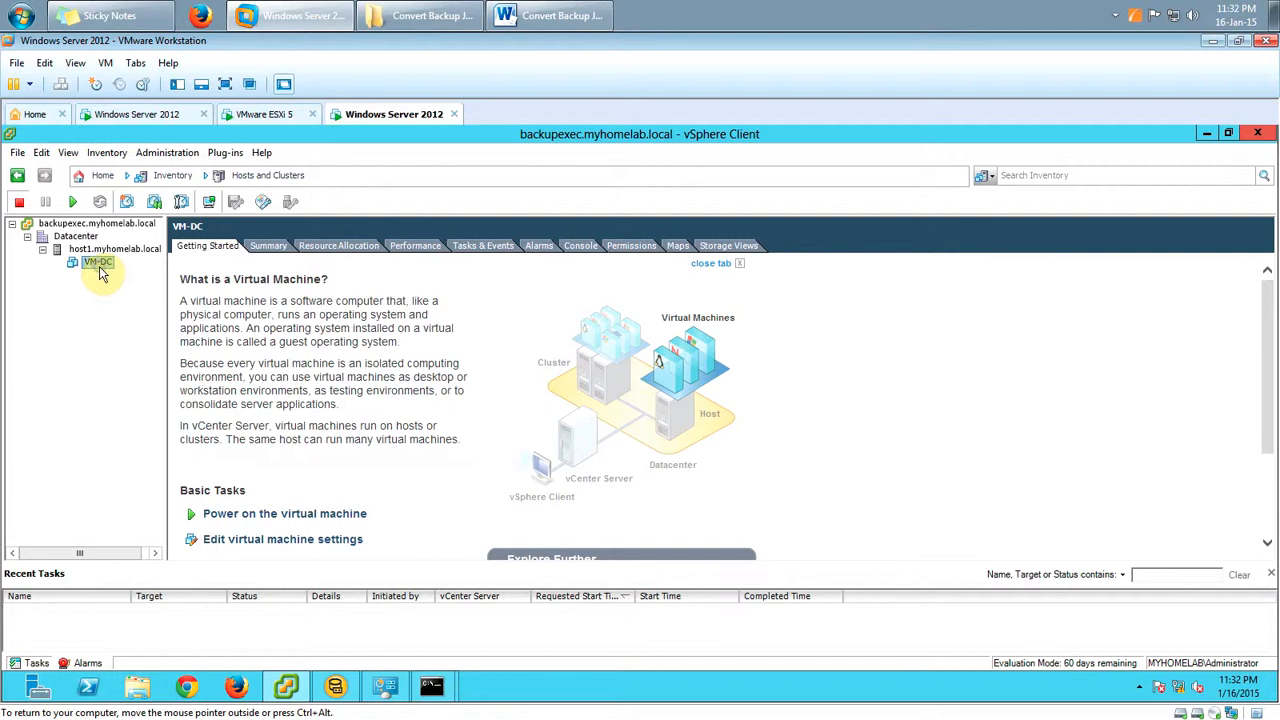
right_click(100, 263)
mouse_move(287, 290)
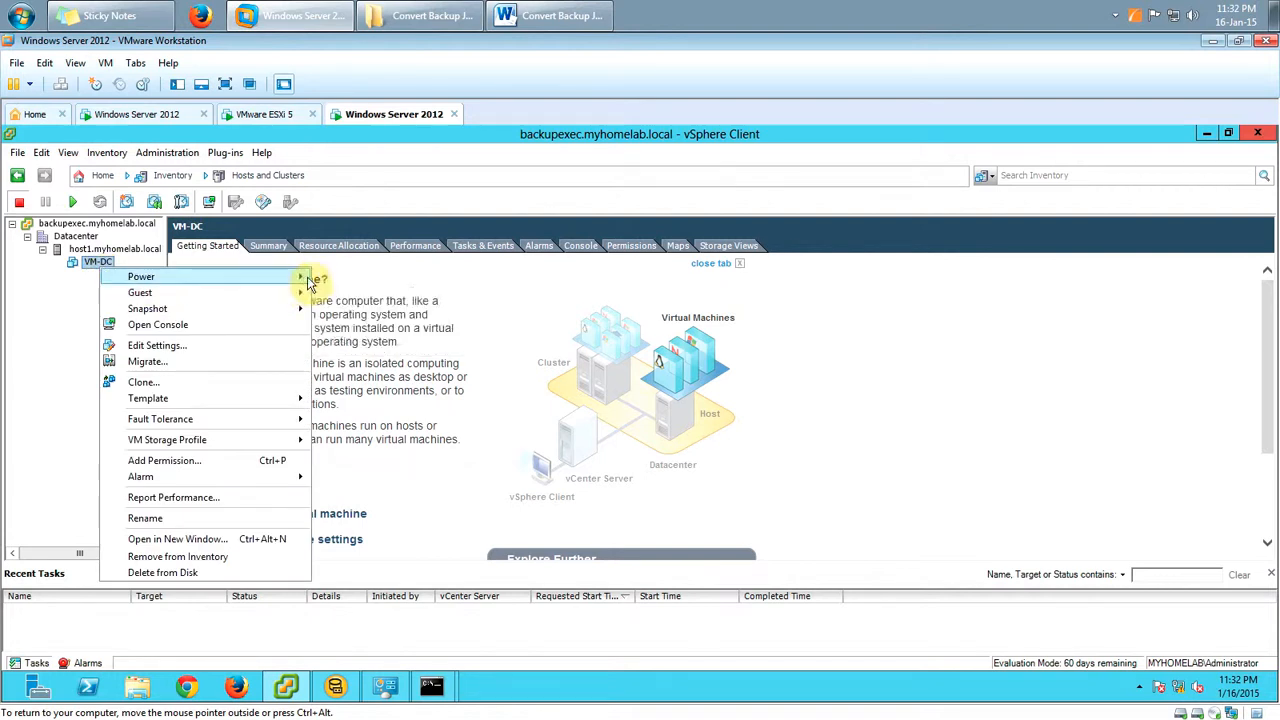
click(287, 686)
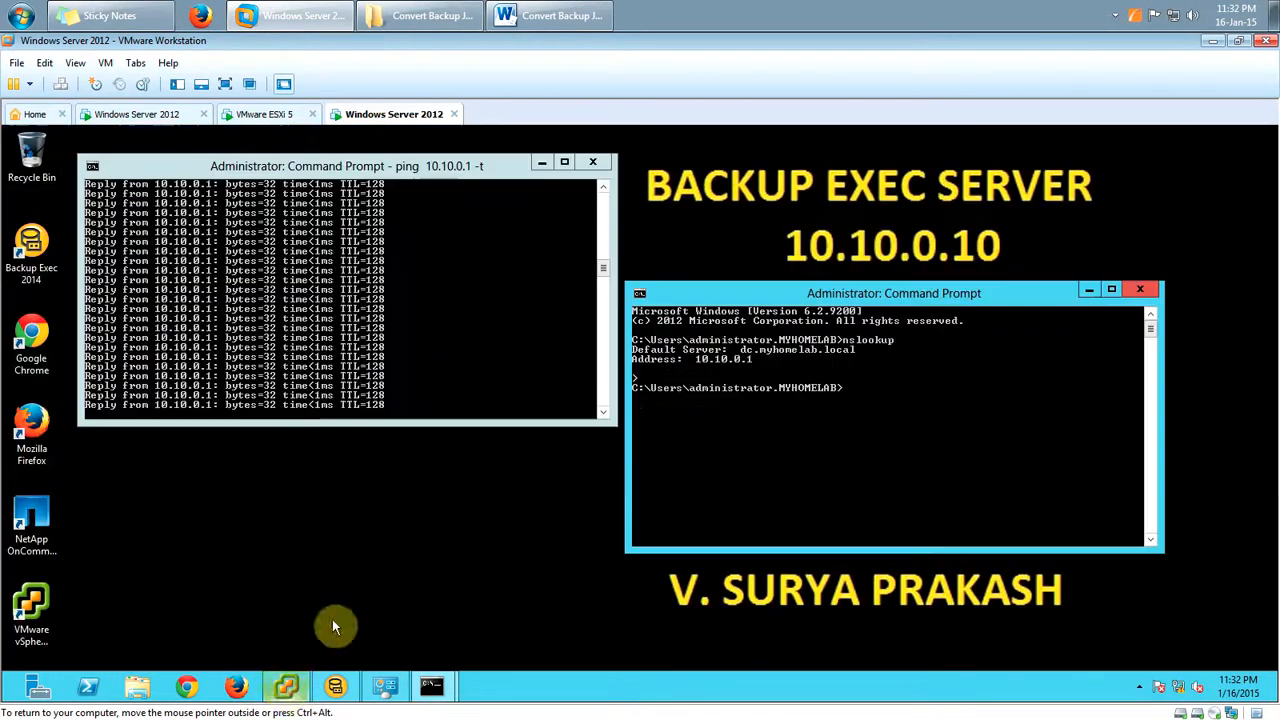
Shut down the guest system of the domain controller 10.10.0.1 in VMware Workstation to simulate the disaster.
click(158, 117)
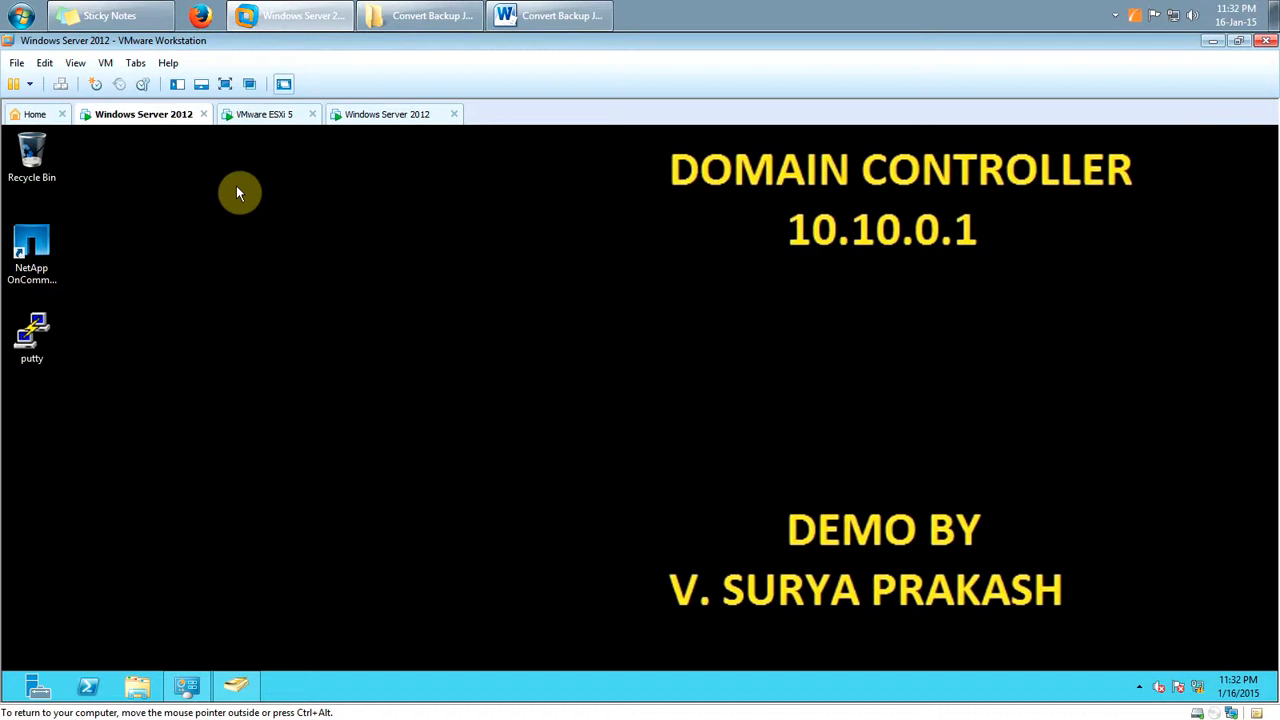
right_click(116, 117)
mouse_move(164, 150)
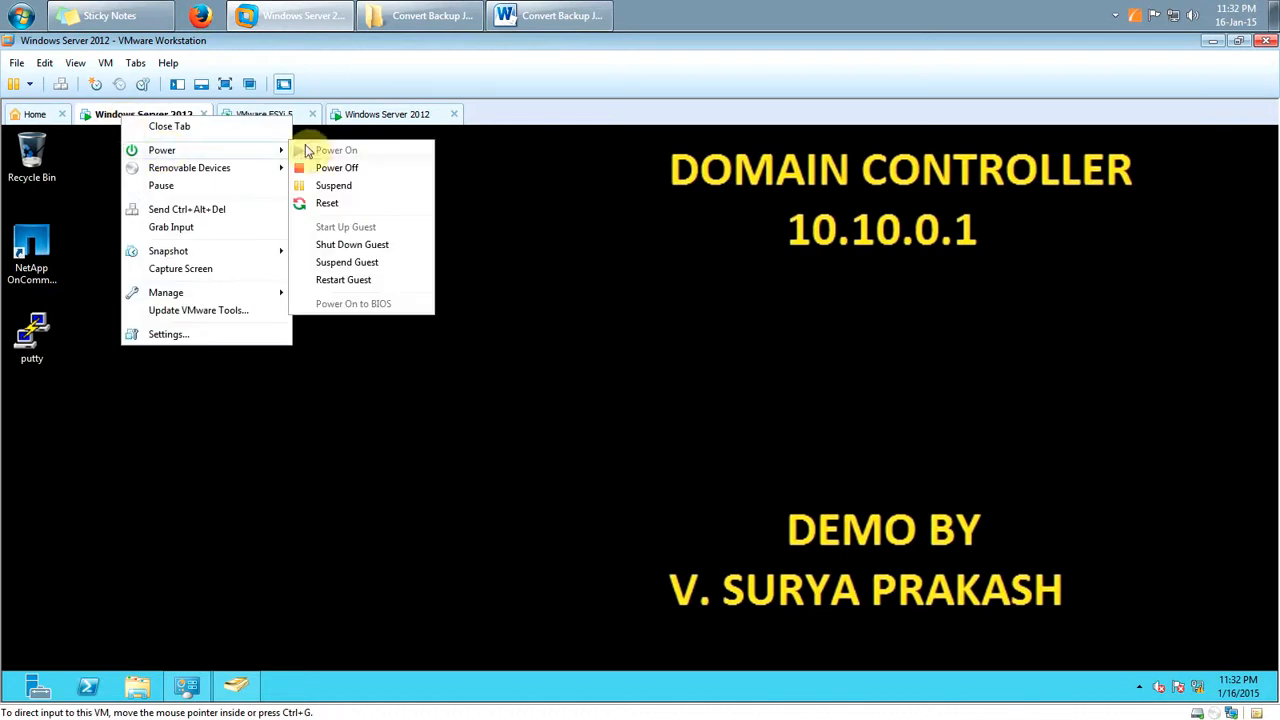
click(345, 249)
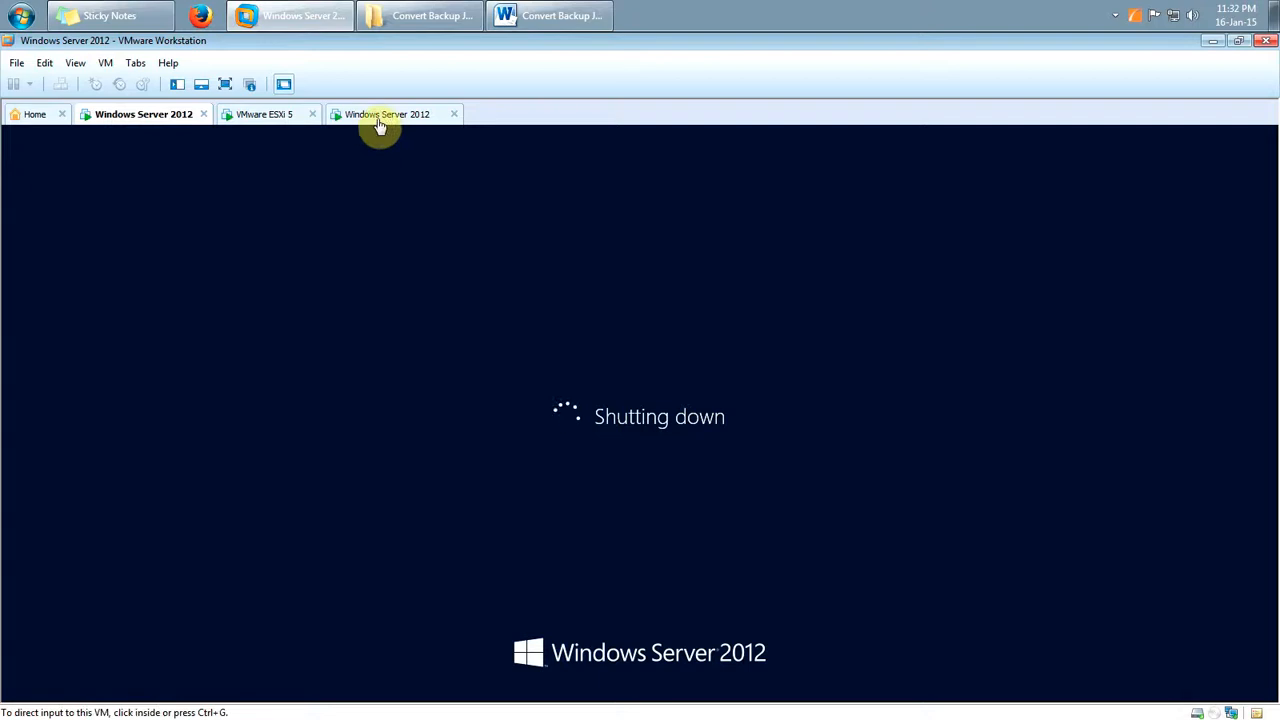
Check the continuous ping on the Backup Exec server, run nslookup in the second command prompt, and exit the nslookup session.
click(384, 116)
click(460, 330)
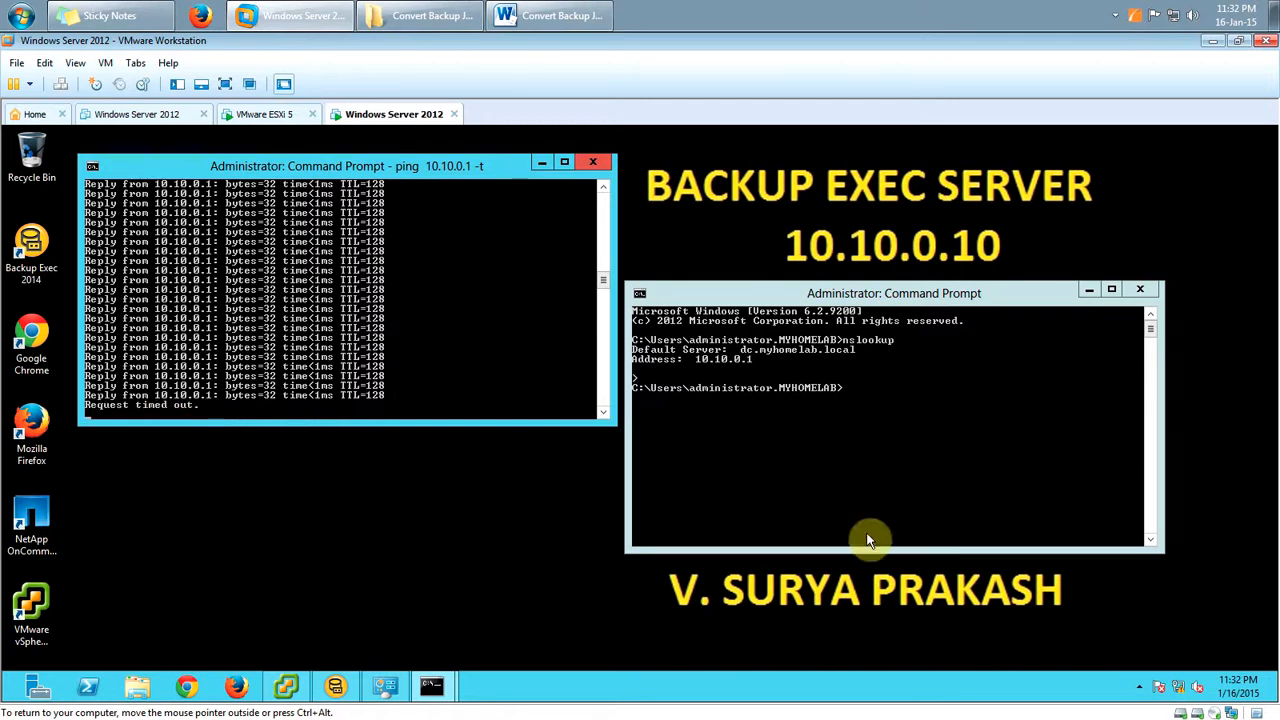
click(849, 461)
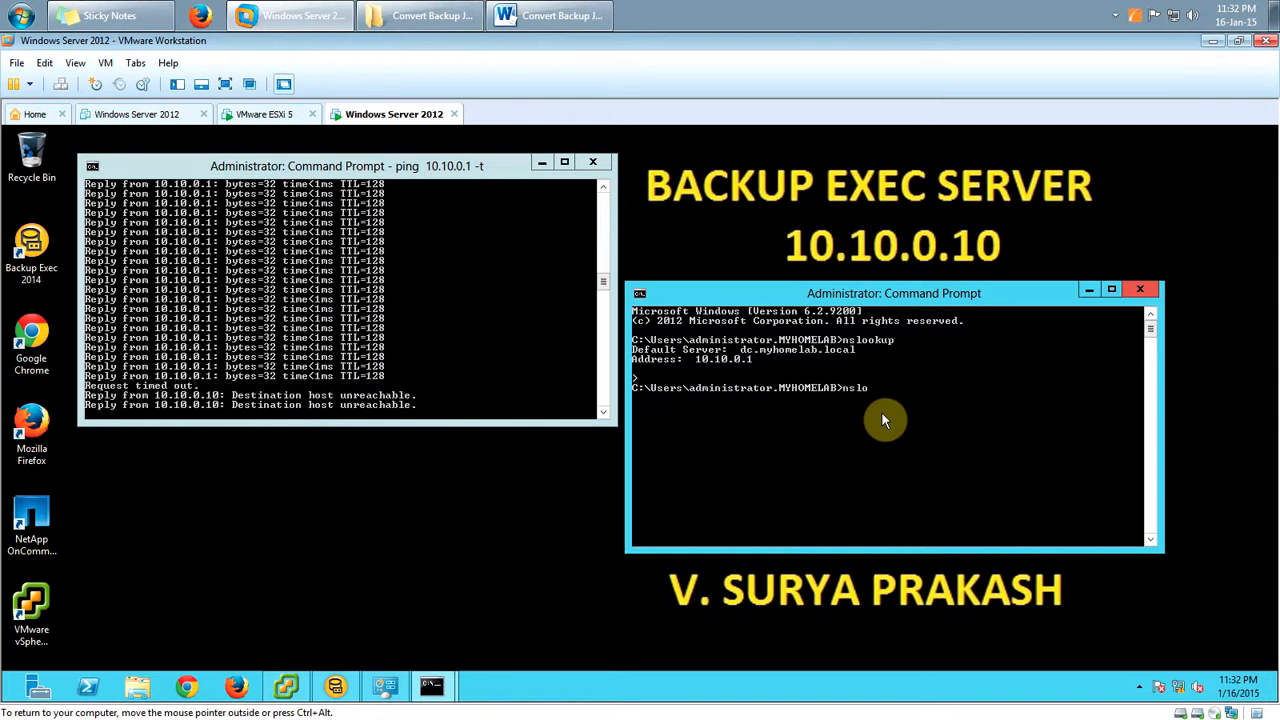
text(nslookup)
key(Return)
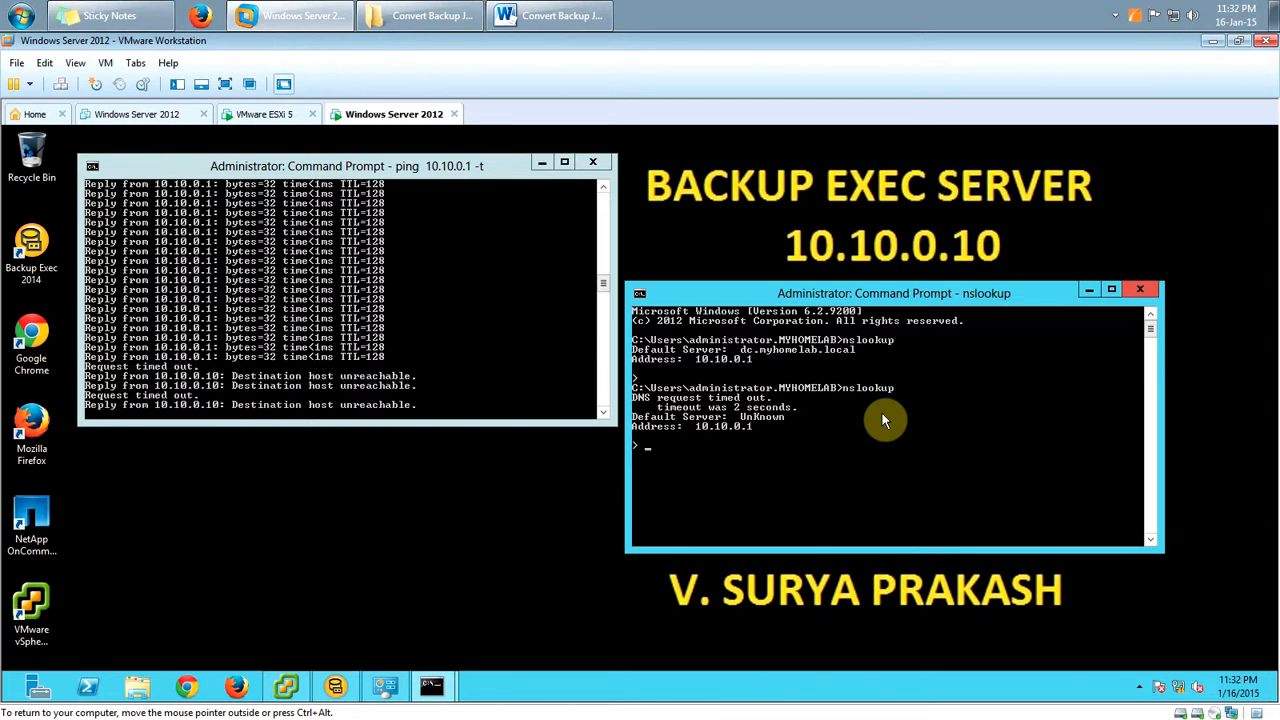
key(ctrl+c)
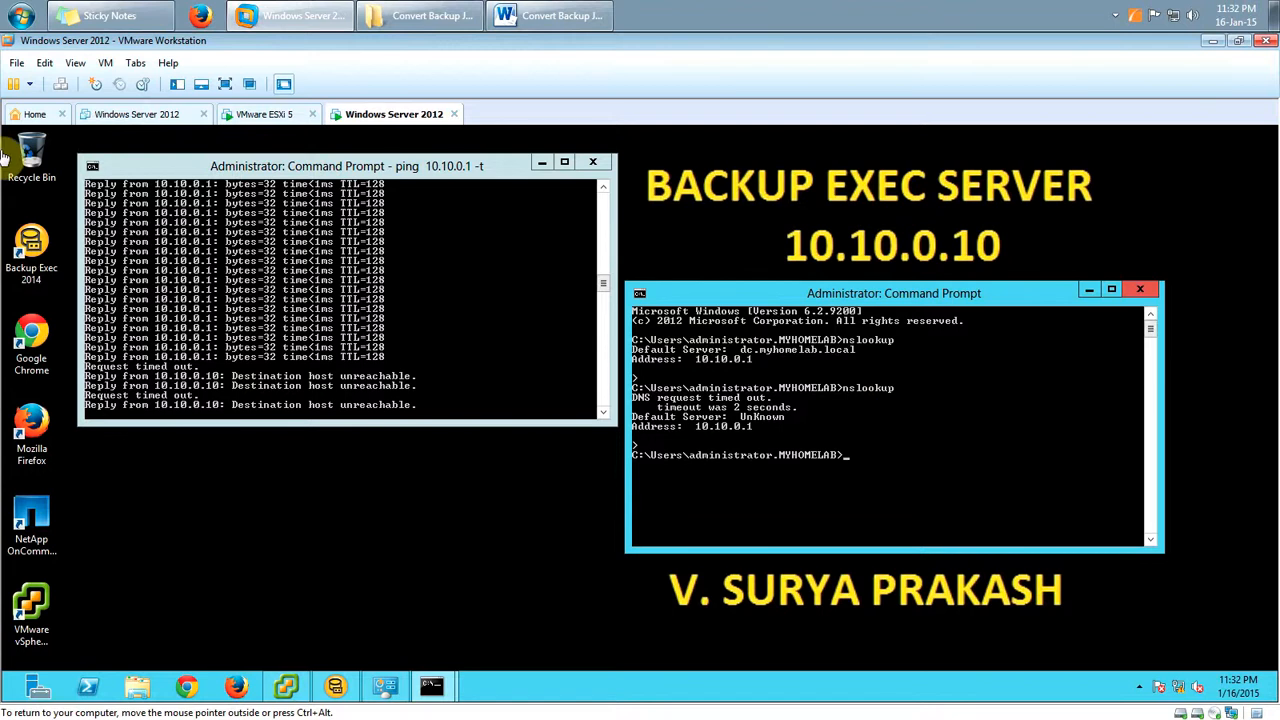
Check the original domain controller's power state, and highlight the demo coverage item on starting the domain controller from virtual machine in Word.
click(130, 114)
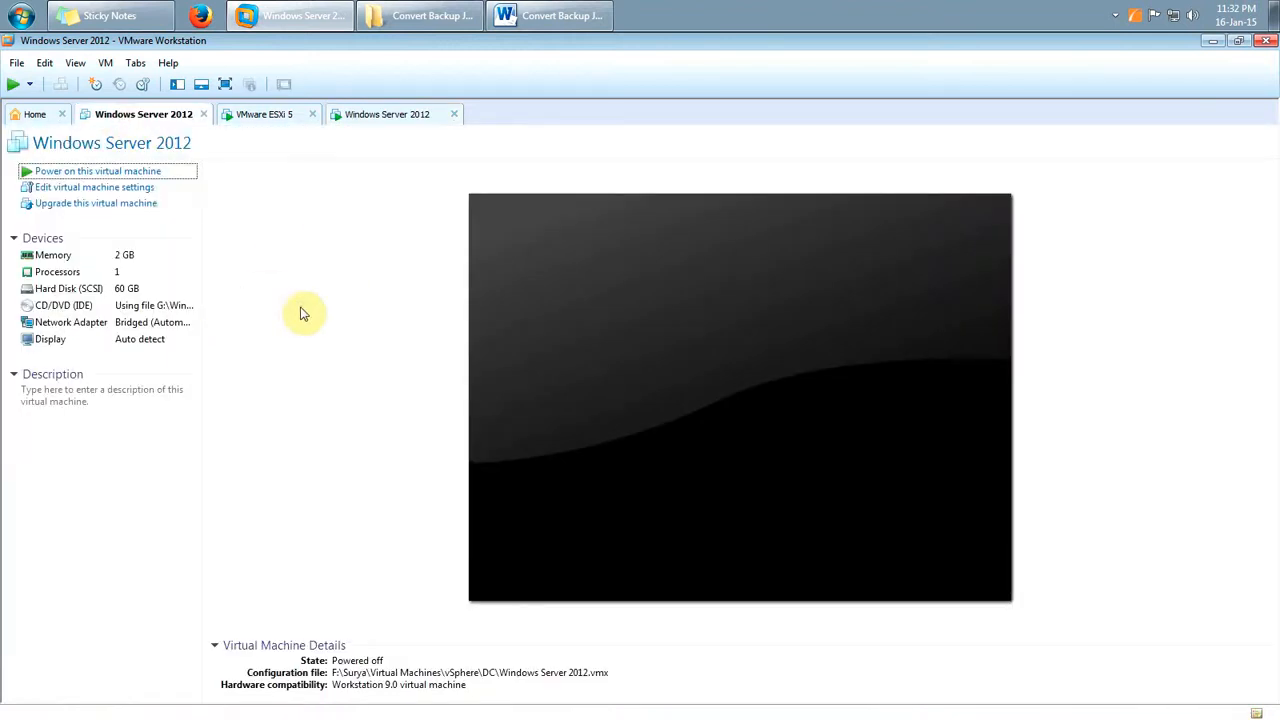
click(568, 16)
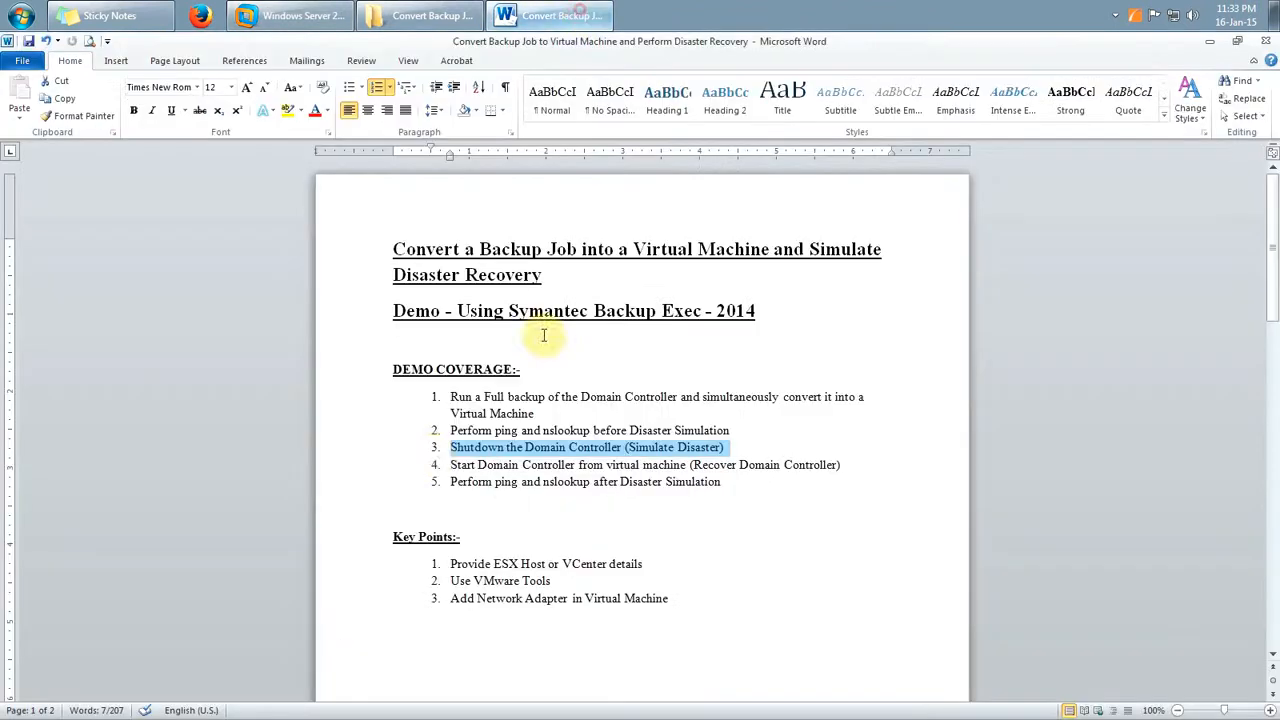
click(451, 464)
drag(451, 464, 848, 466)
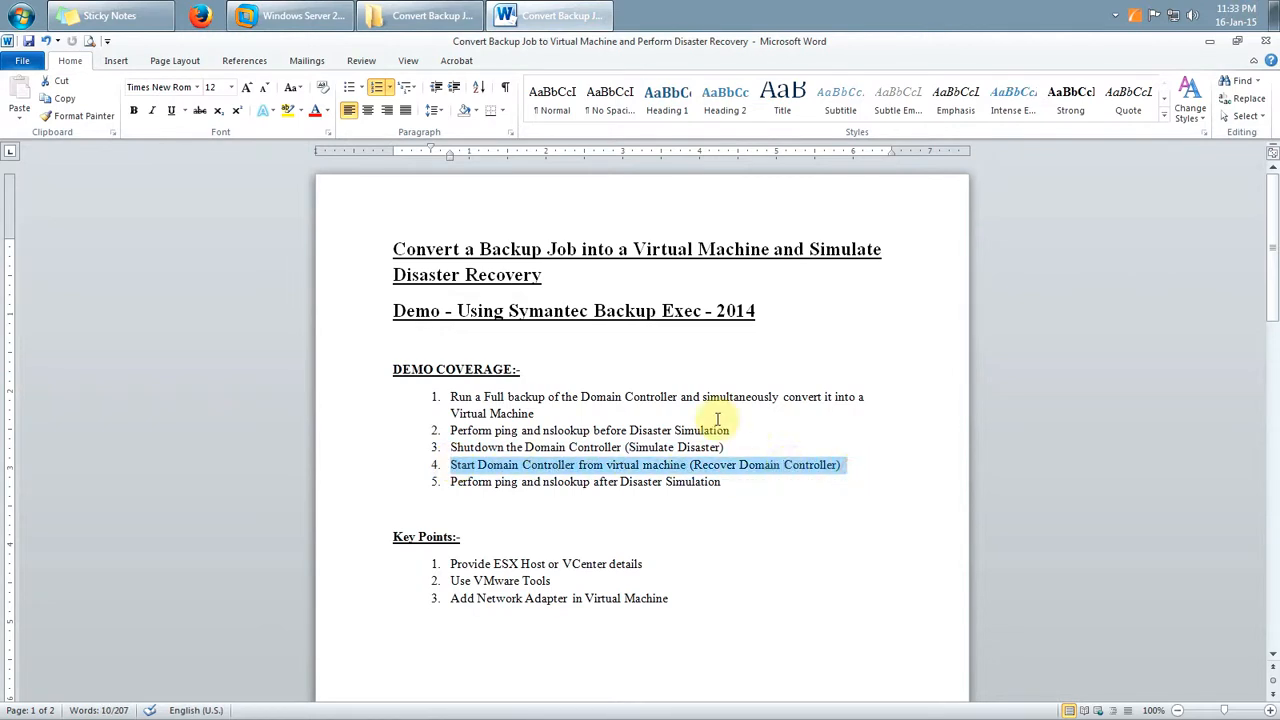
click(295, 15)
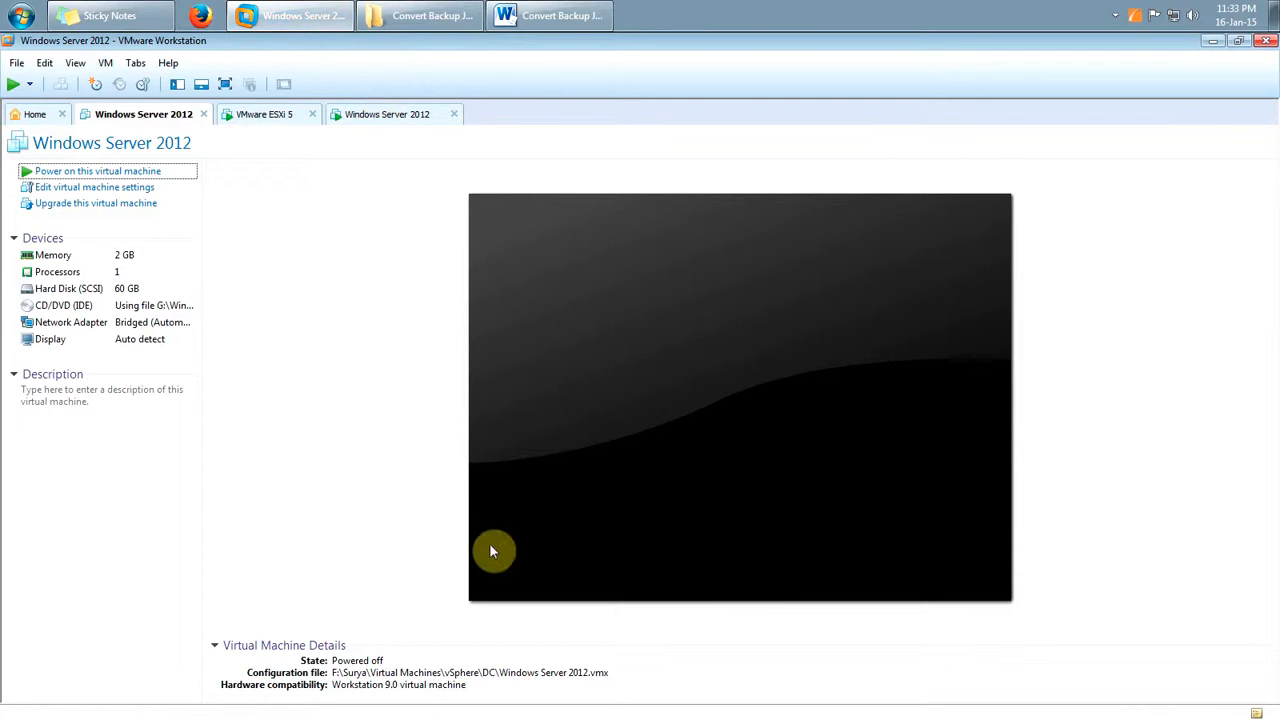
On the Backup Exec server, review the full backup and convert-to-virtual jobs for 10.10.0.1, and minimize Backup Exec.
click(376, 118)
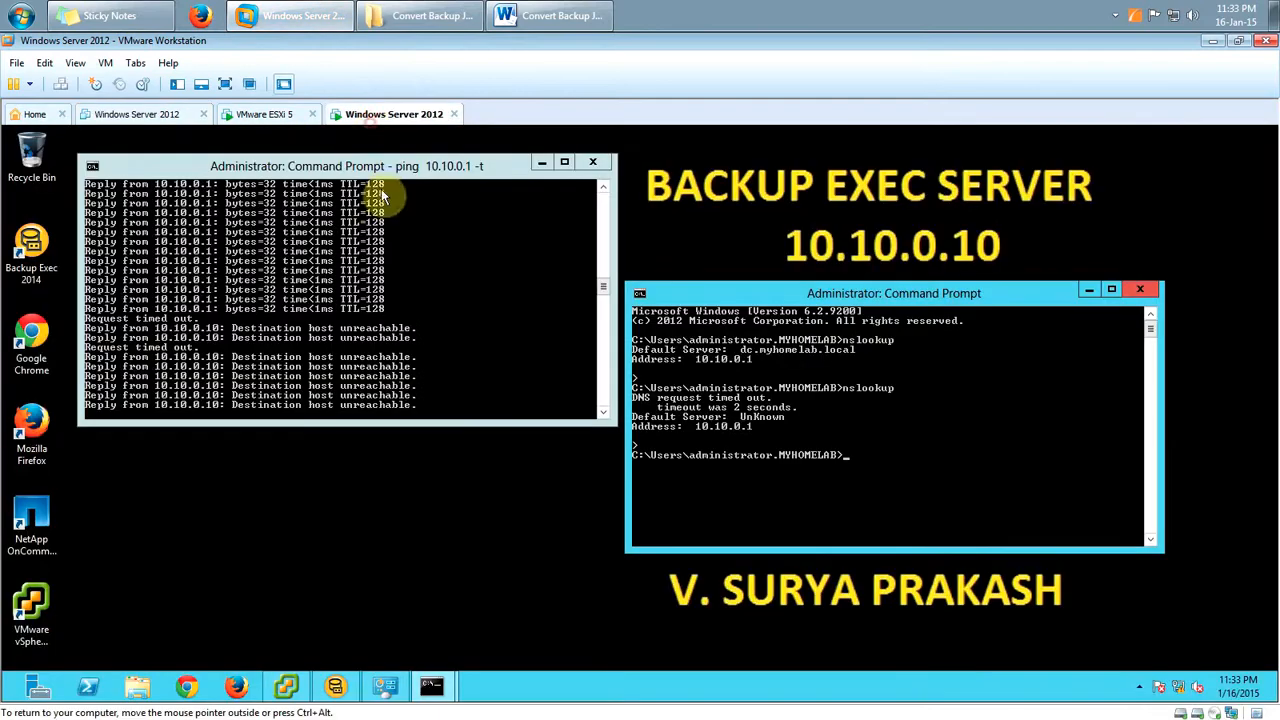
click(335, 686)
click(270, 356)
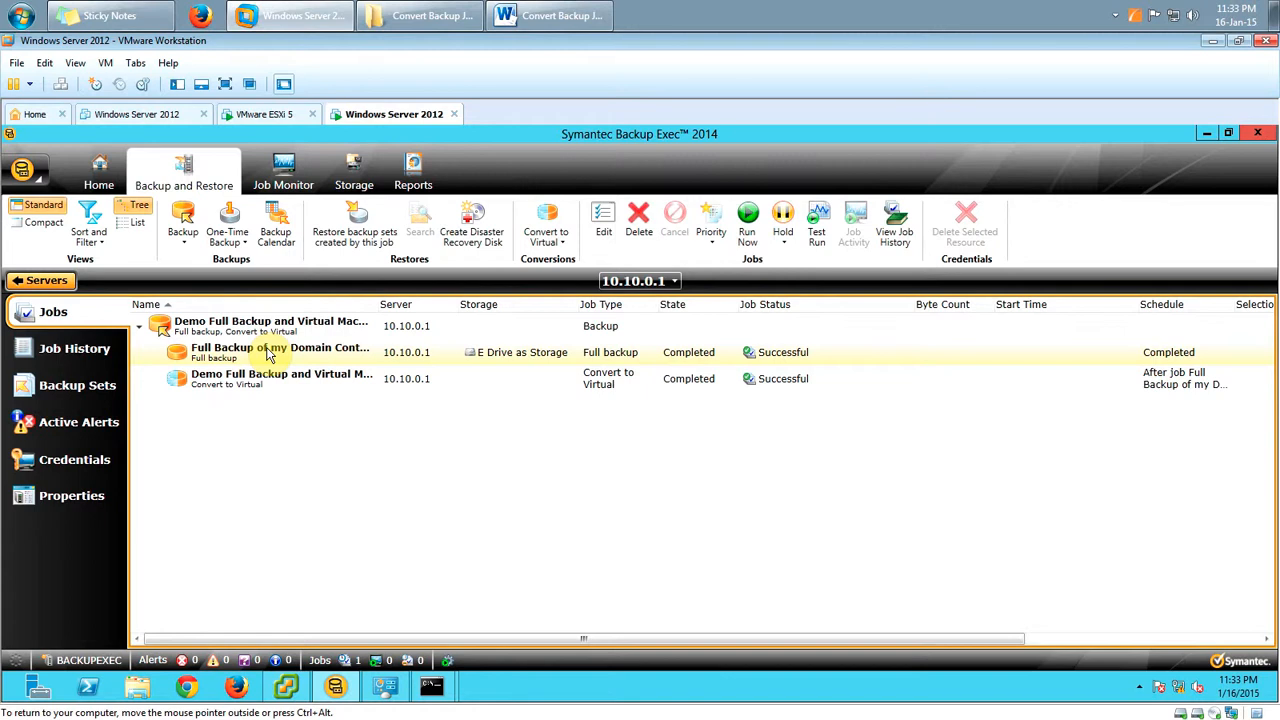
click(252, 383)
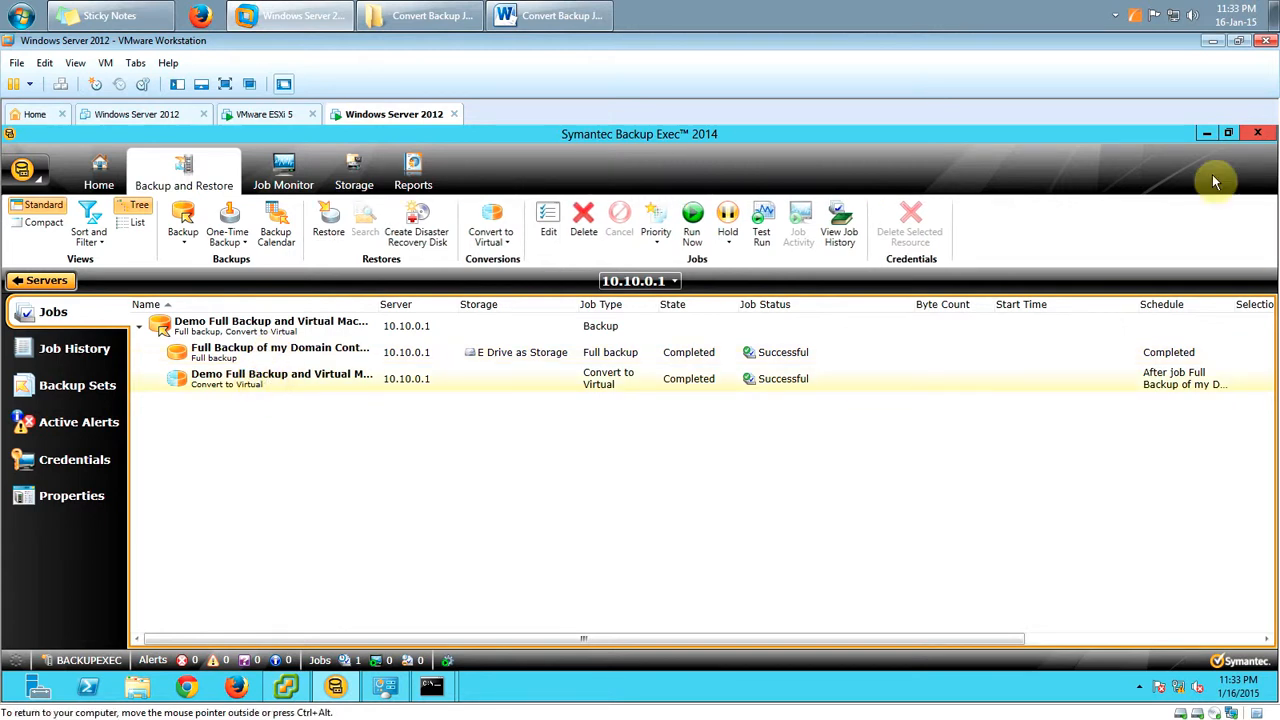
click(1207, 134)
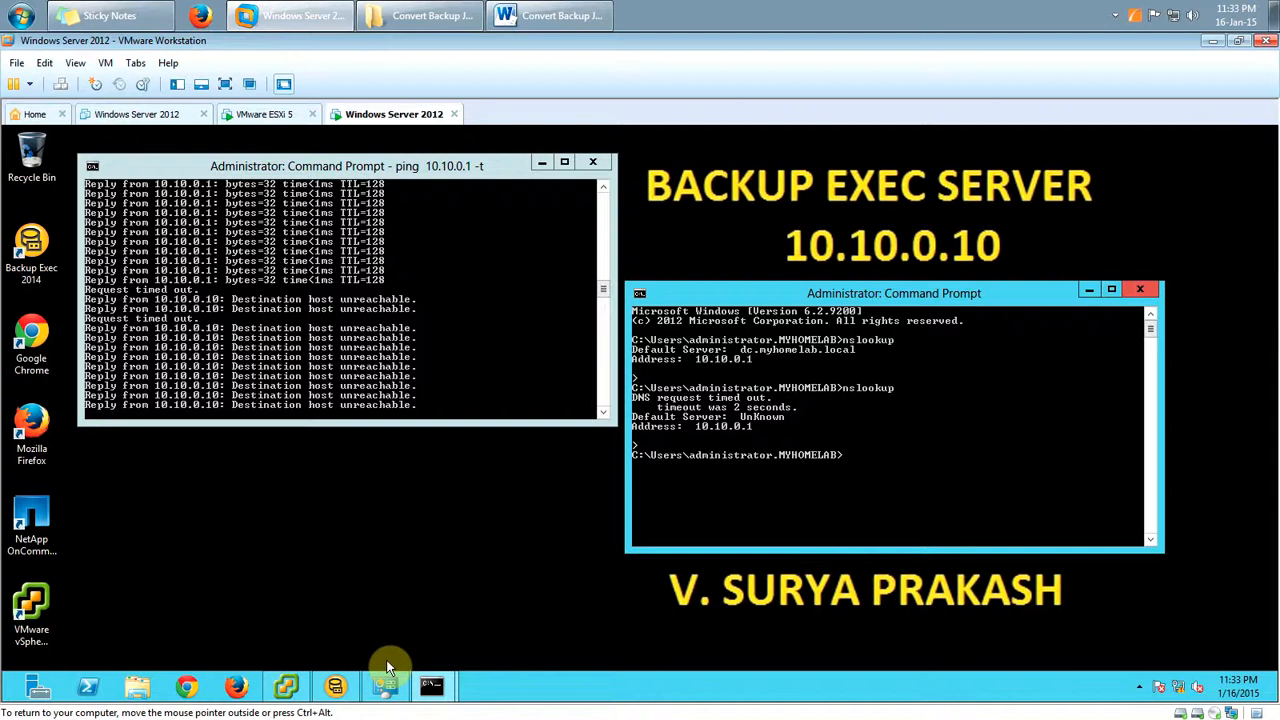
Power on the converted virtual machine VM-DC under host1.myhomelab.local in the vSphere Client.
click(286, 686)
click(96, 249)
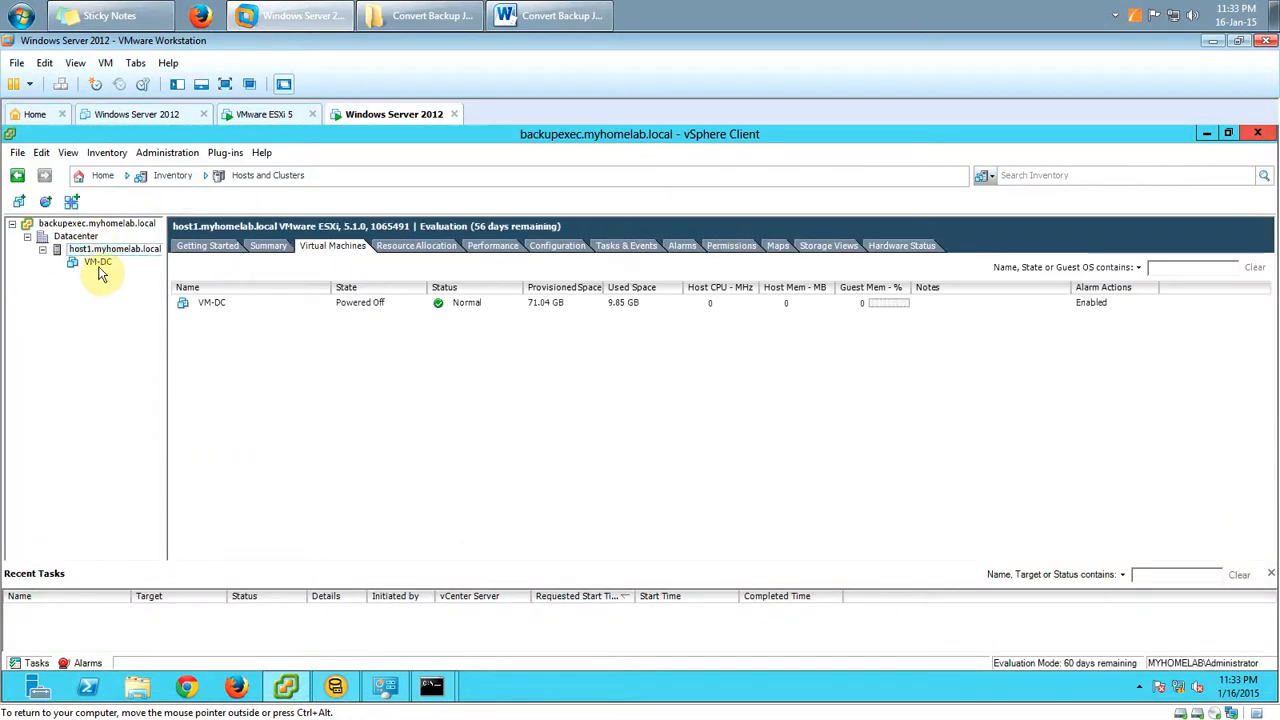
click(89, 264)
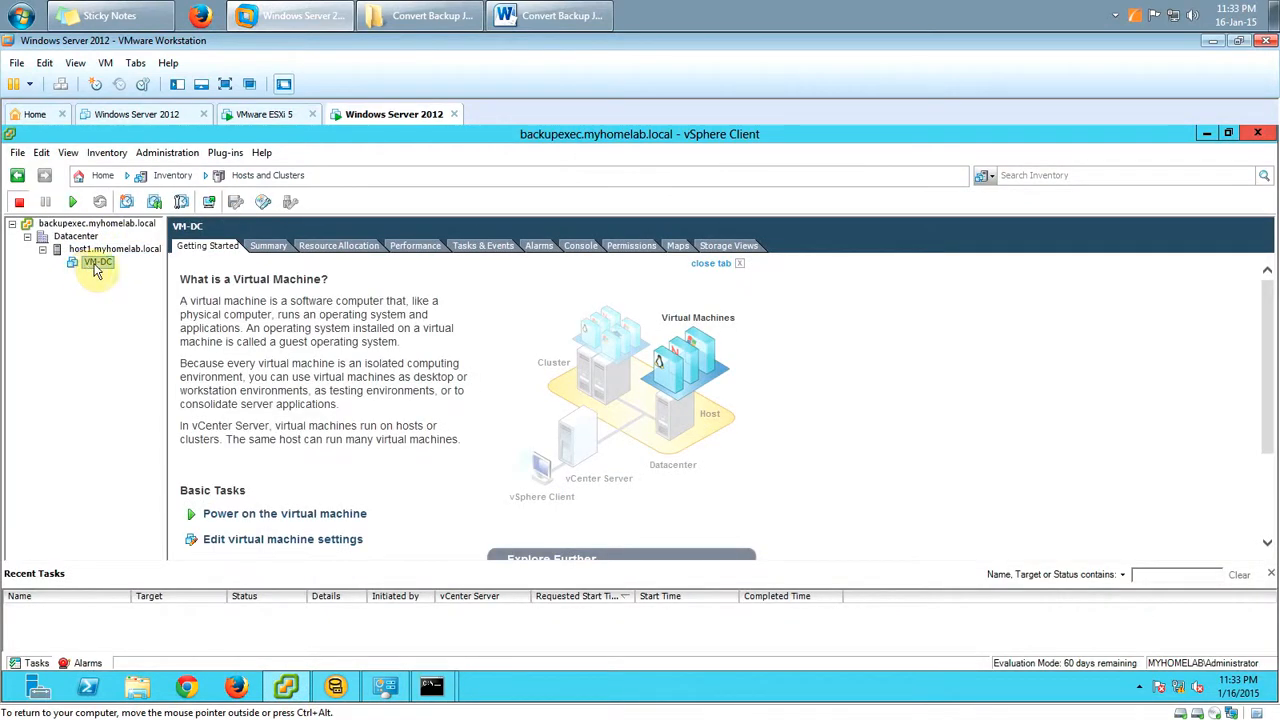
right_click(96, 268)
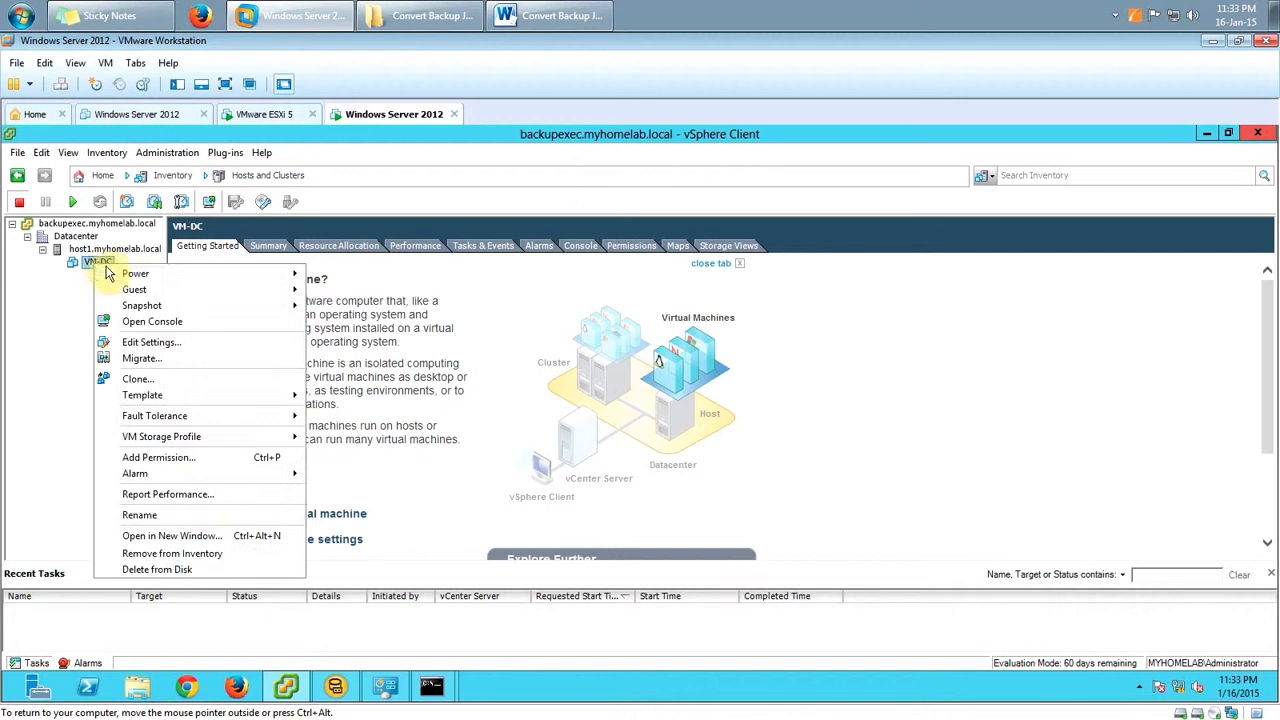
mouse_move(131, 276)
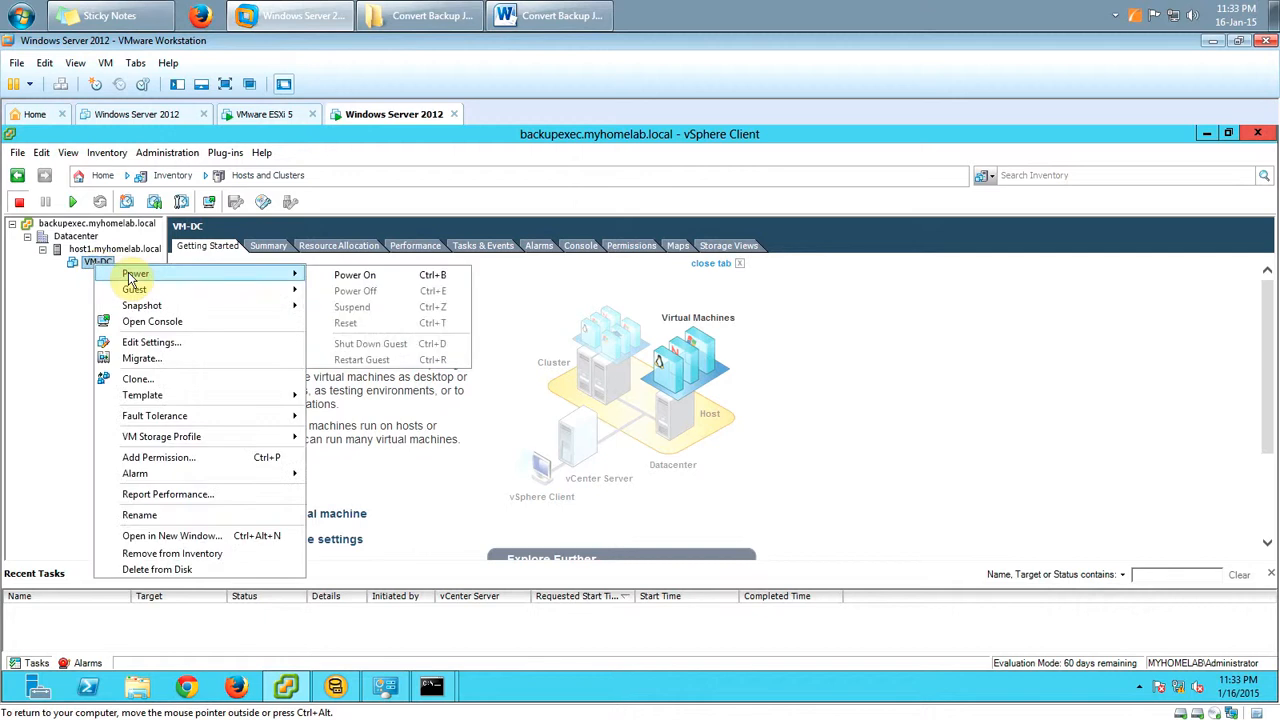
click(334, 275)
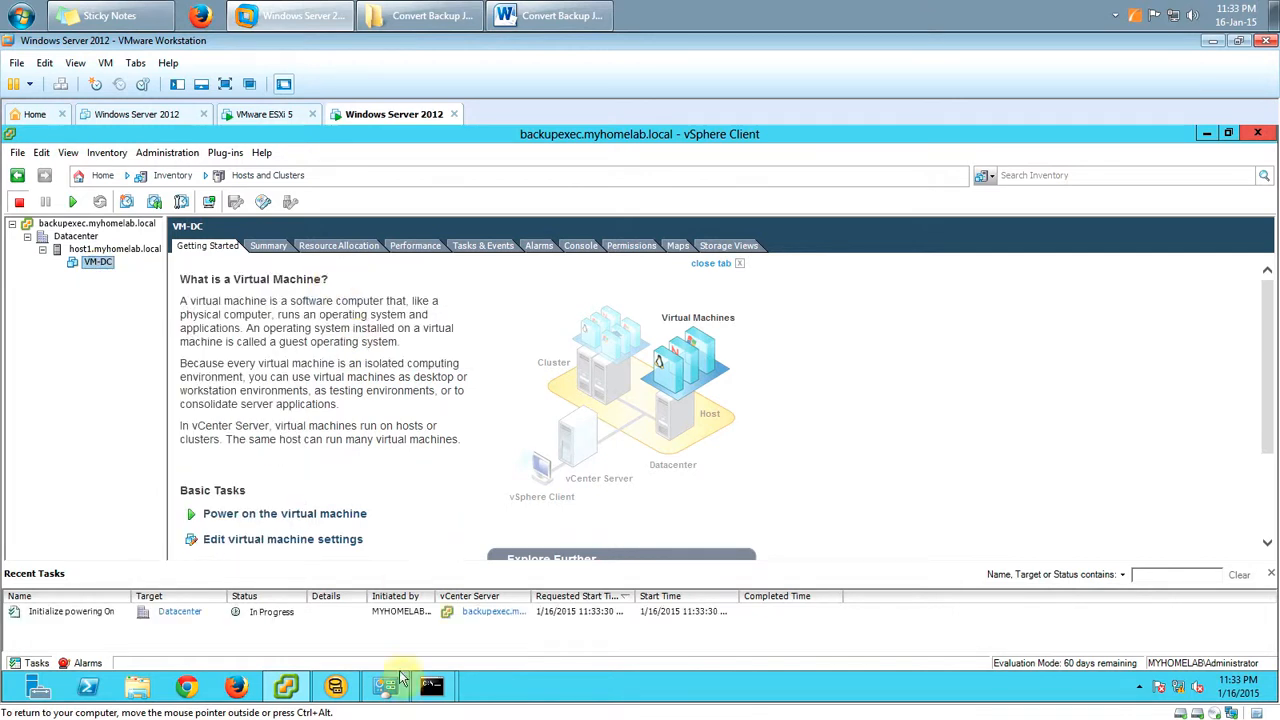
Bring the ping 10.10.0.1 -t window over the vSphere Client, and check the recent power-on task for VM-DC.
mouse_move(432, 697)
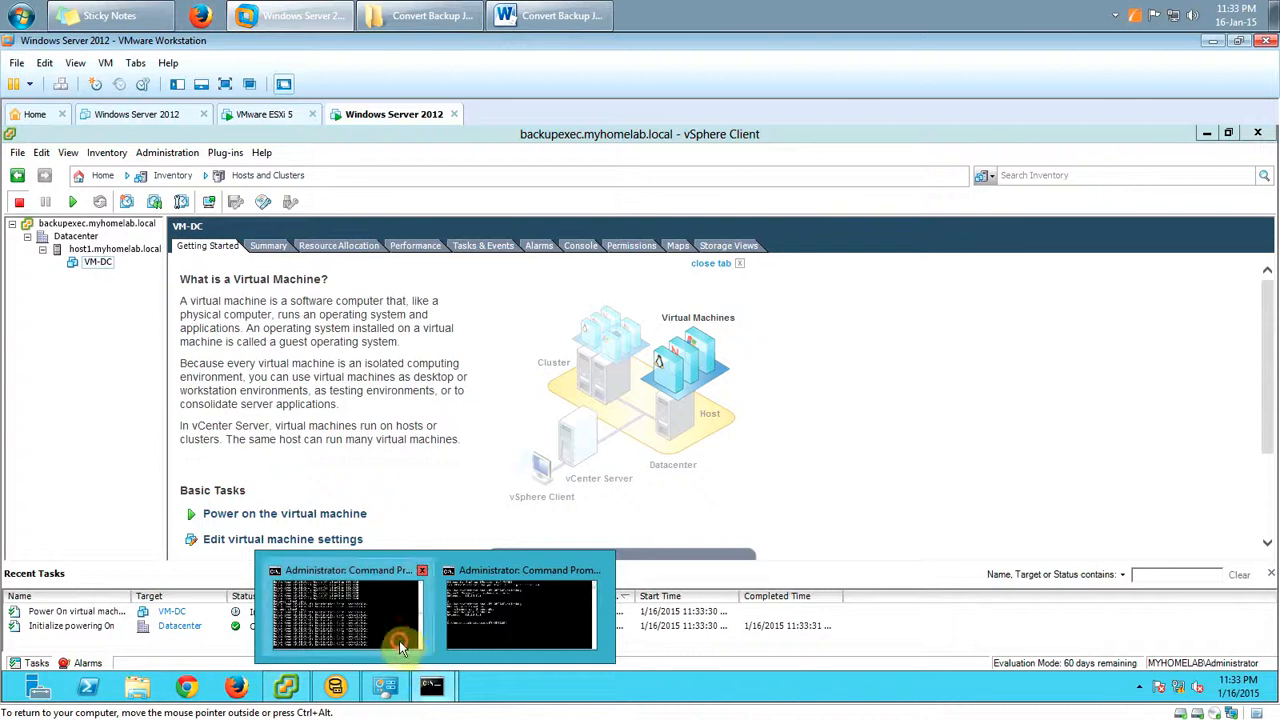
click(380, 600)
drag(400, 178, 535, 205)
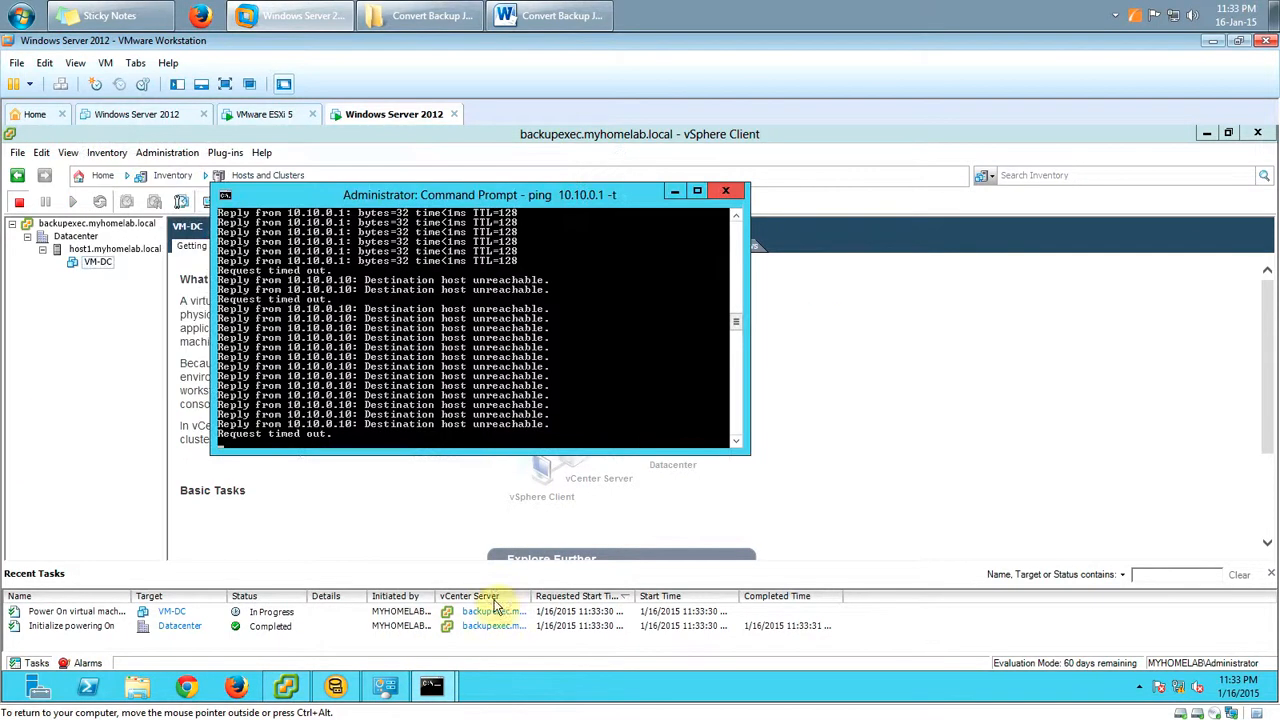
click(372, 373)
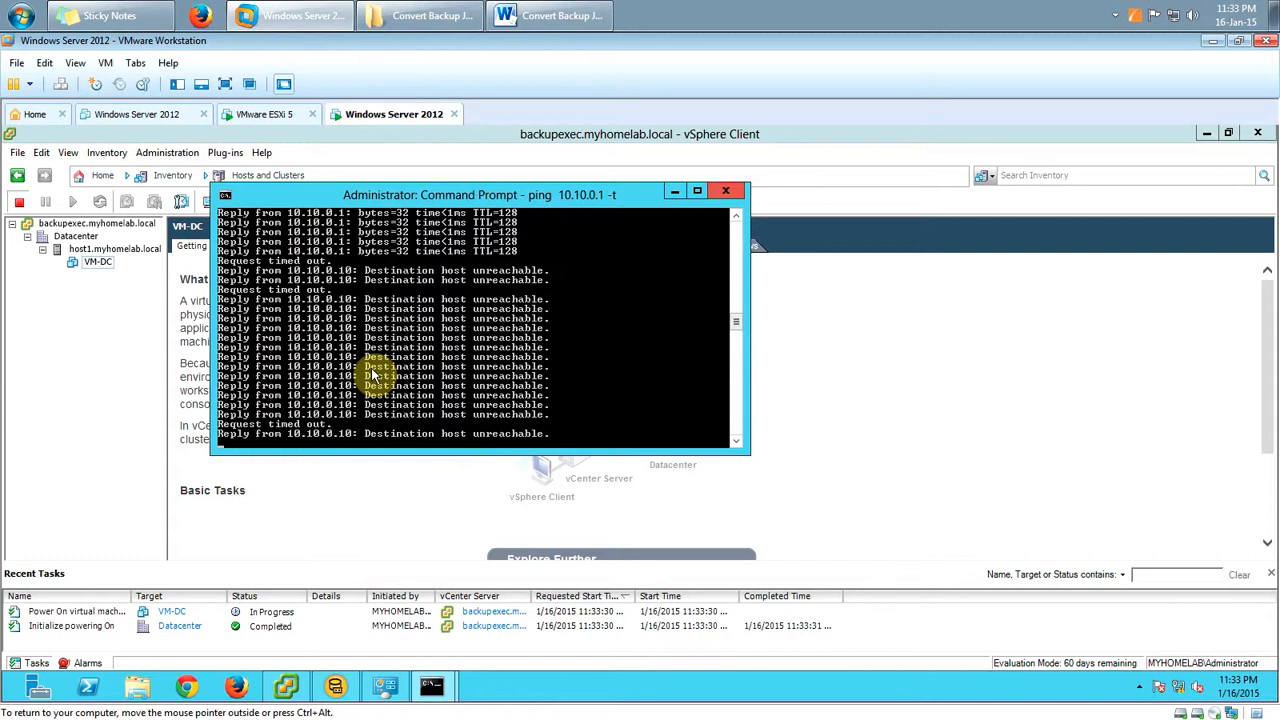
click(120, 612)
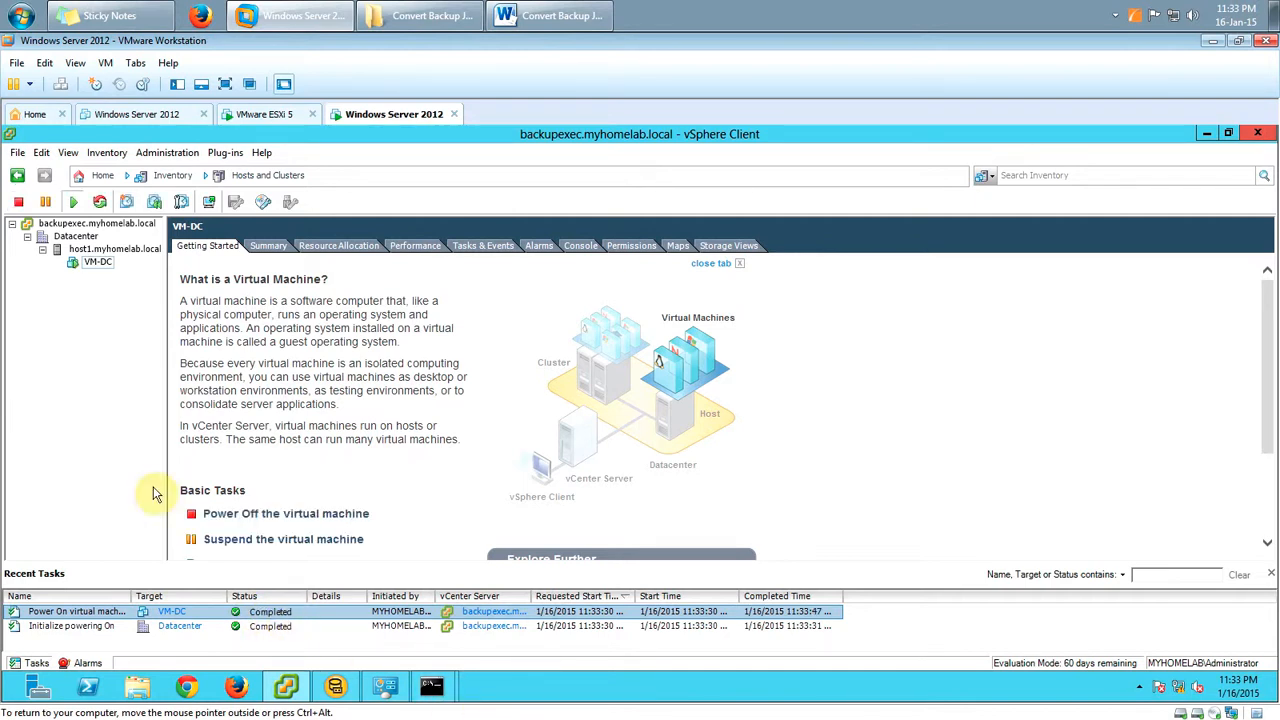
Open the console of VM-DC and place the ping 10.10.0.1 -t window beside it to monitor the startup.
right_click(97, 264)
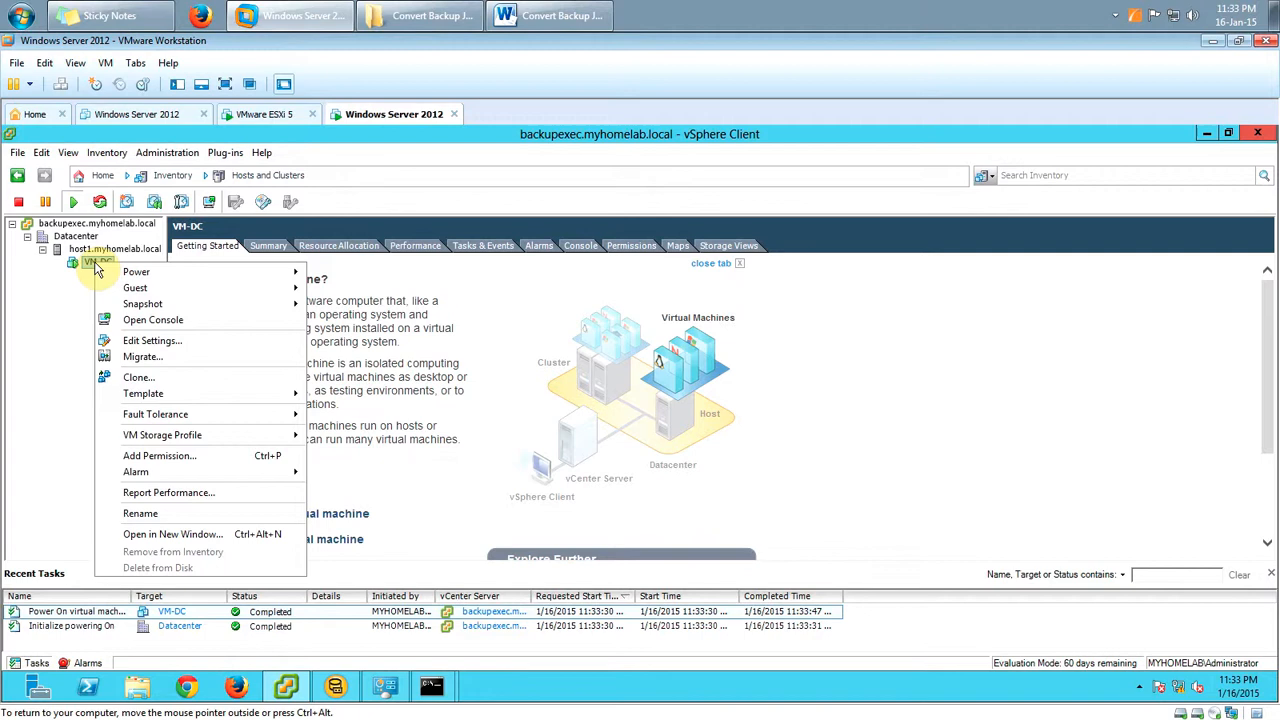
click(150, 320)
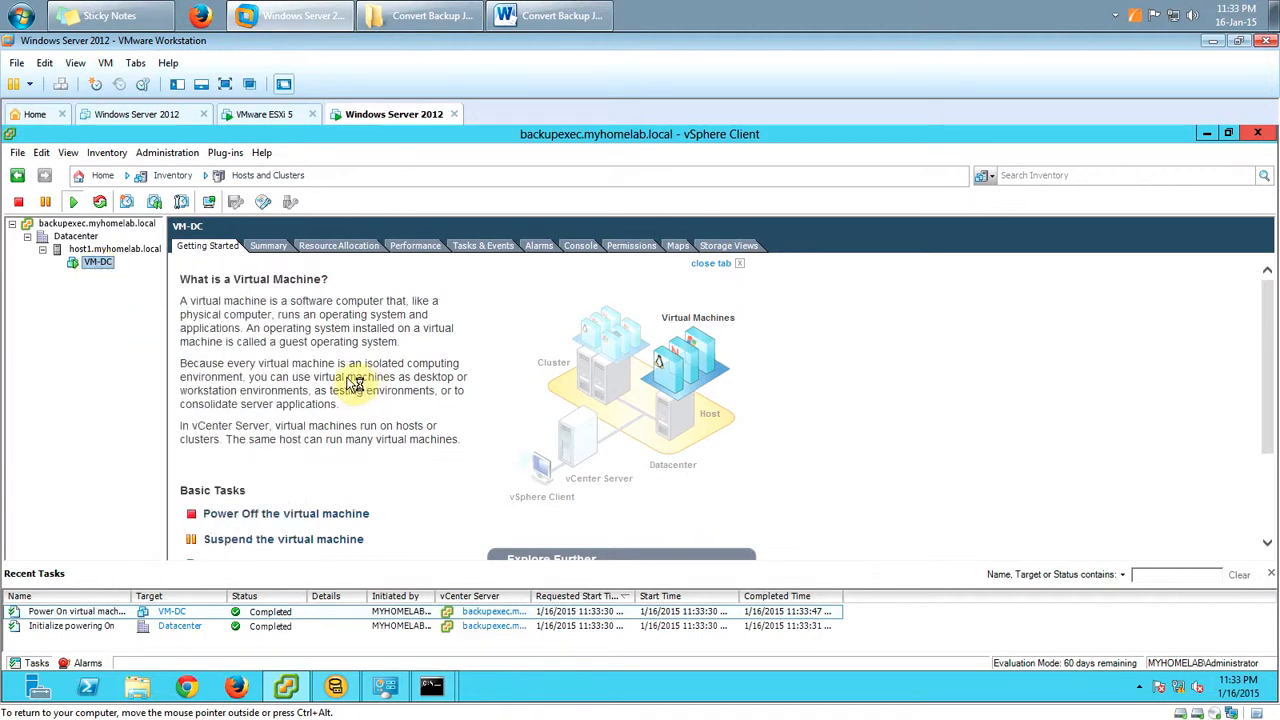
mouse_move(432, 688)
click(377, 628)
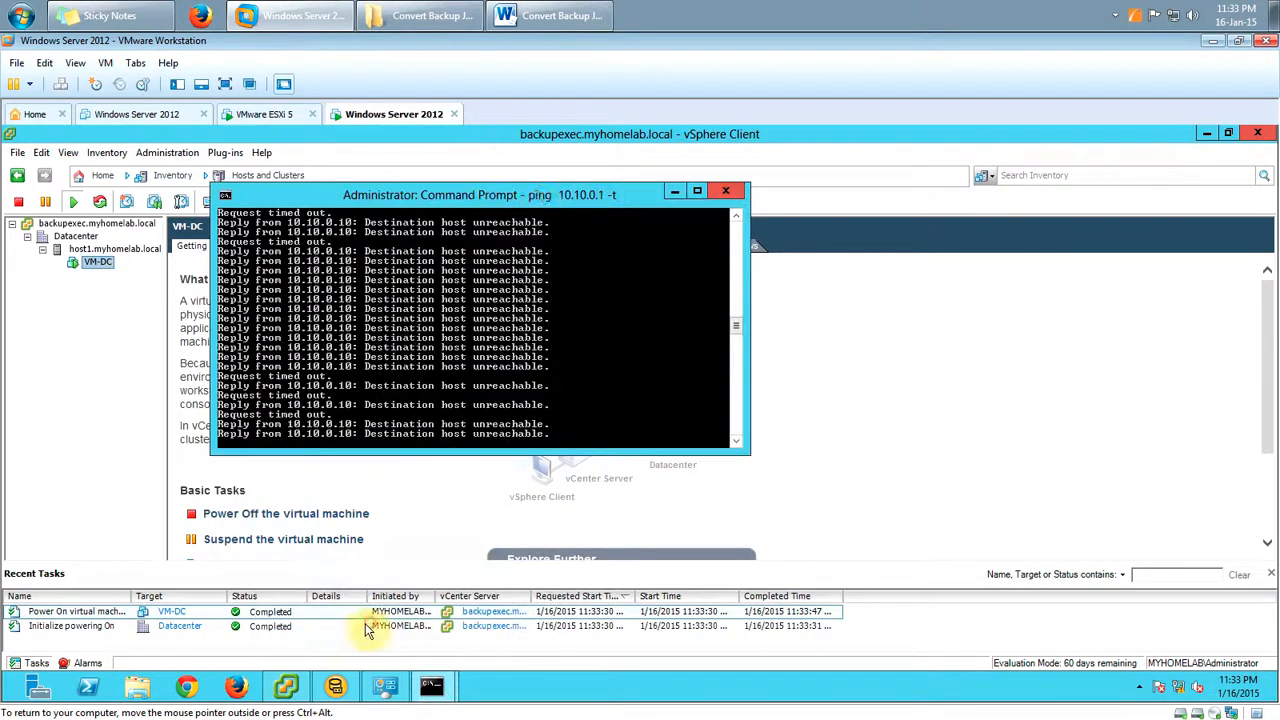
drag(539, 197, 888, 365)
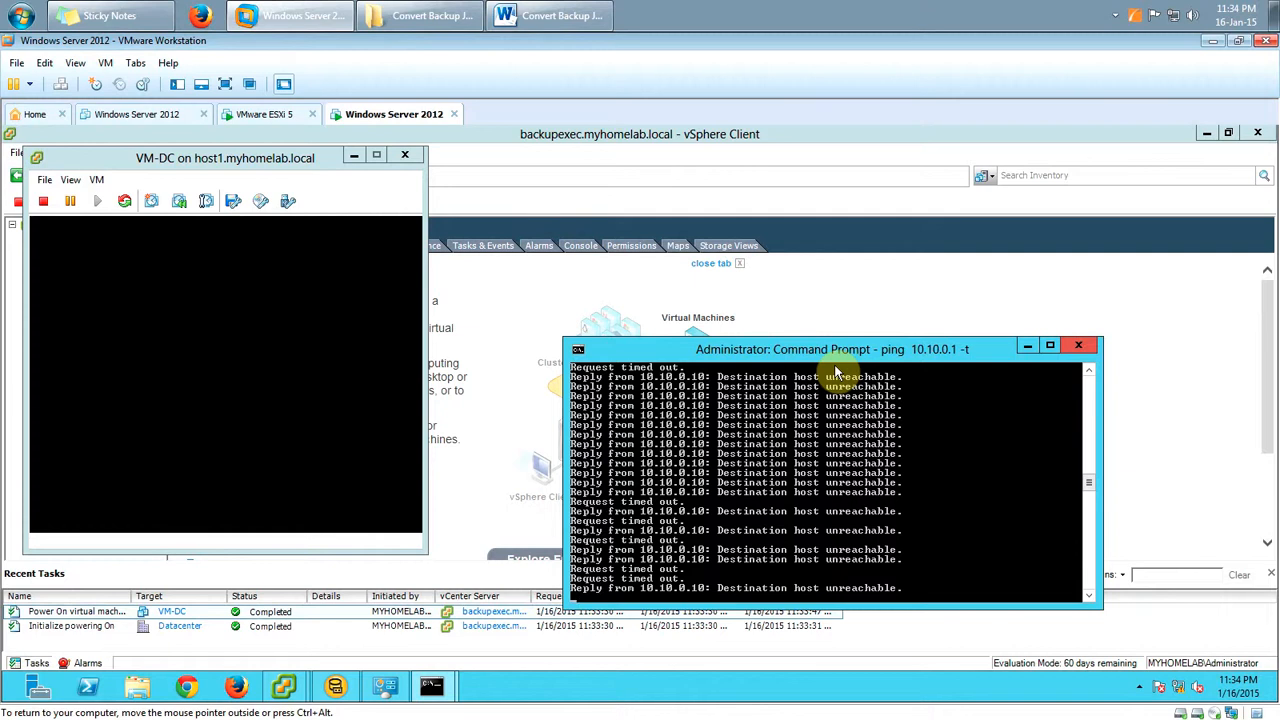
click(237, 388)
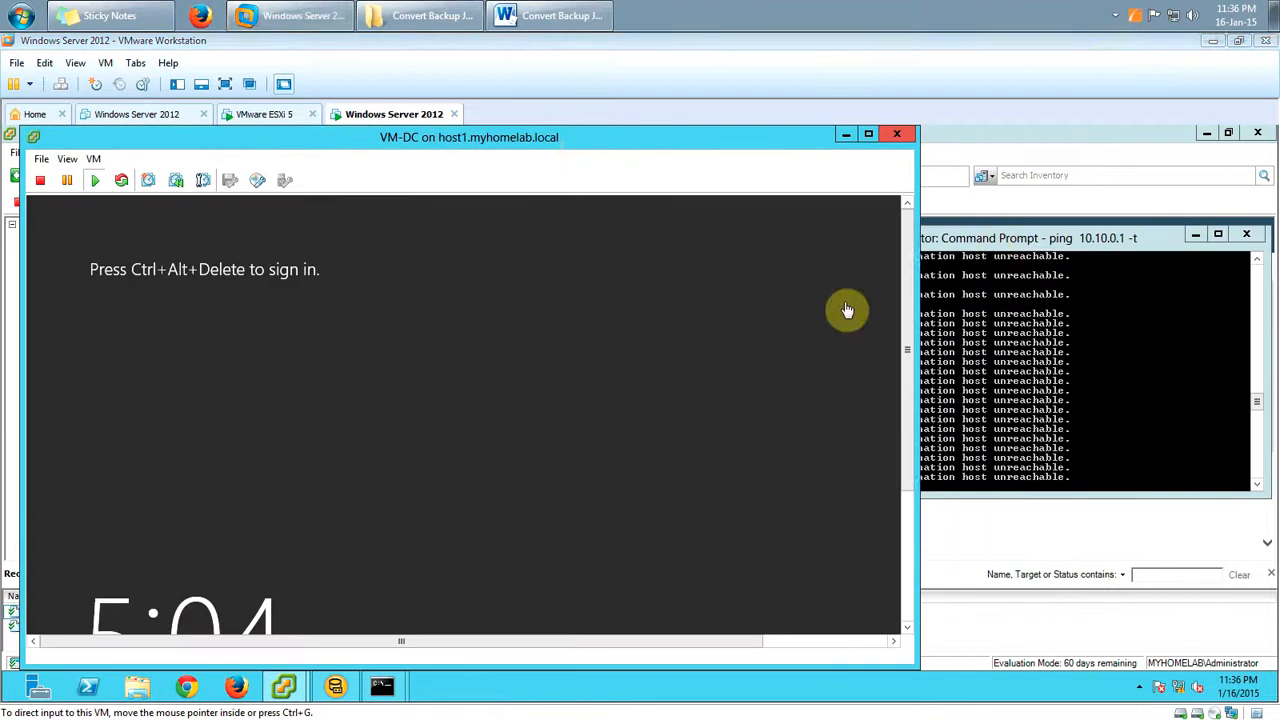
Inspect VM-DC's console screen, and bring the ping 10.10.0.1 -t window to the front.
click(580, 146)
drag(572, 147, 568, 147)
click(814, 306)
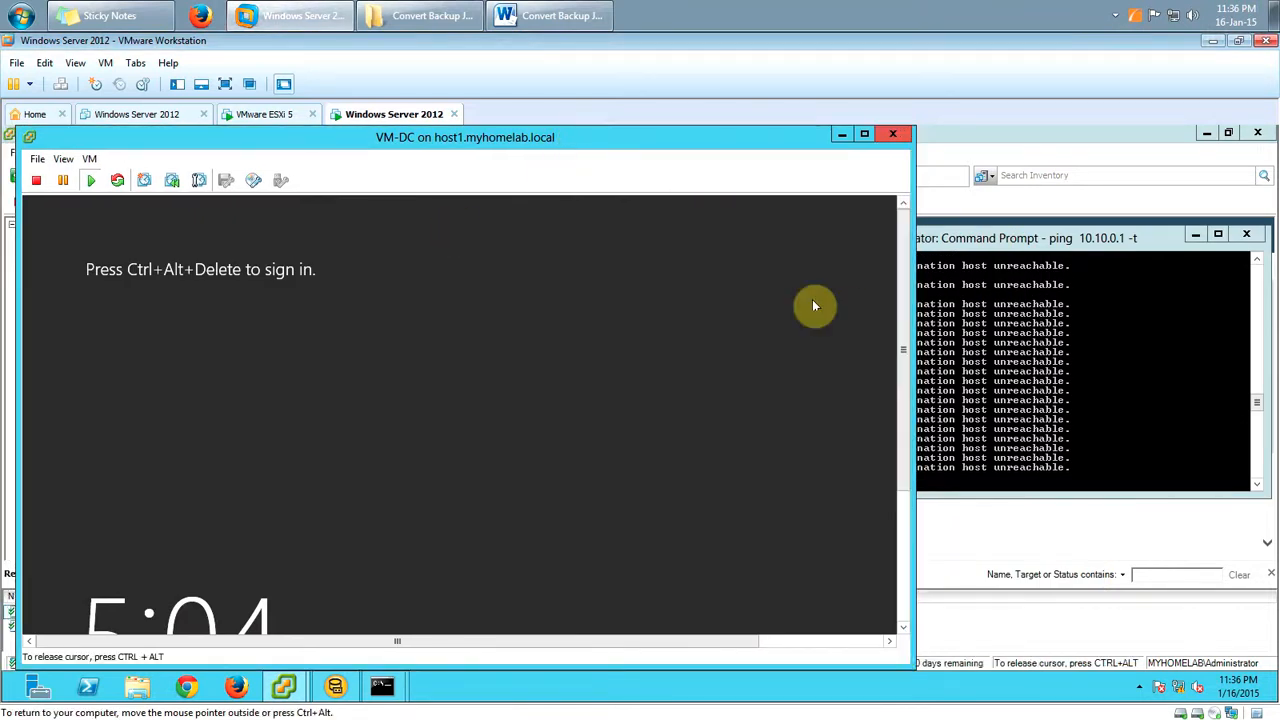
click(958, 240)
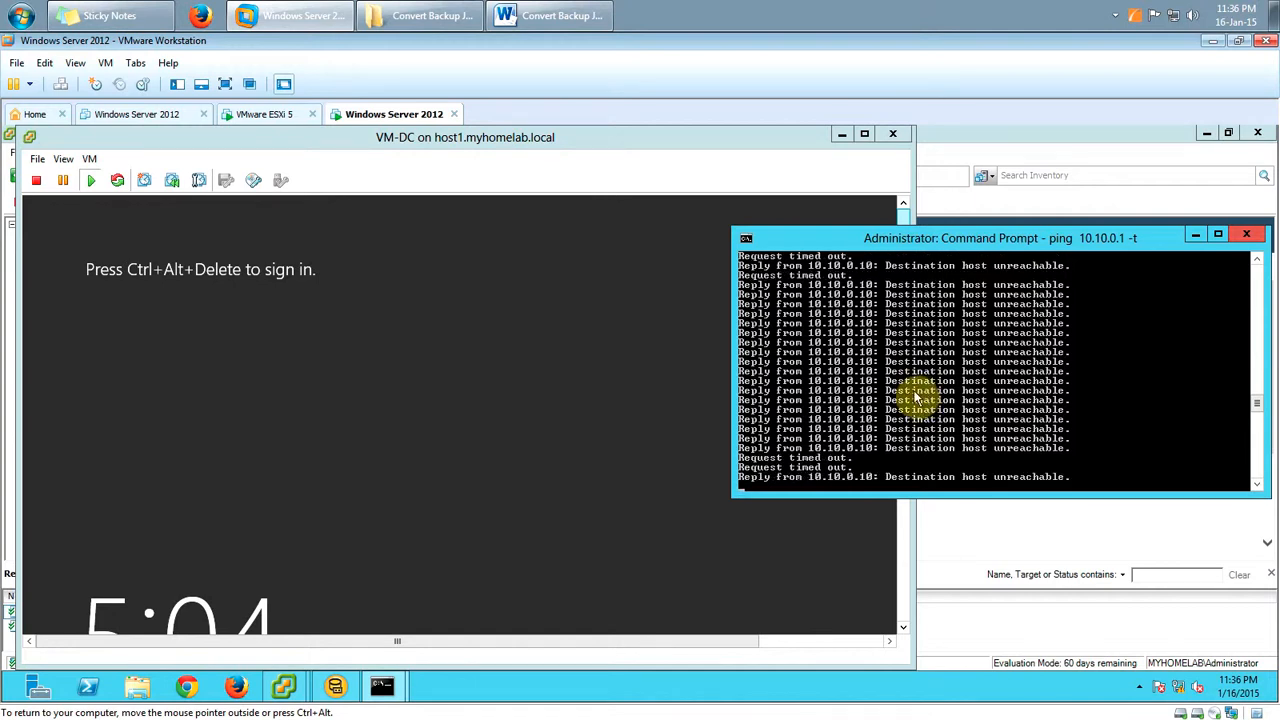
Highlight the key point on adding a network adapter in the virtual machine in Word, and return to the Backup Exec server.
click(550, 15)
drag(452, 600, 688, 610)
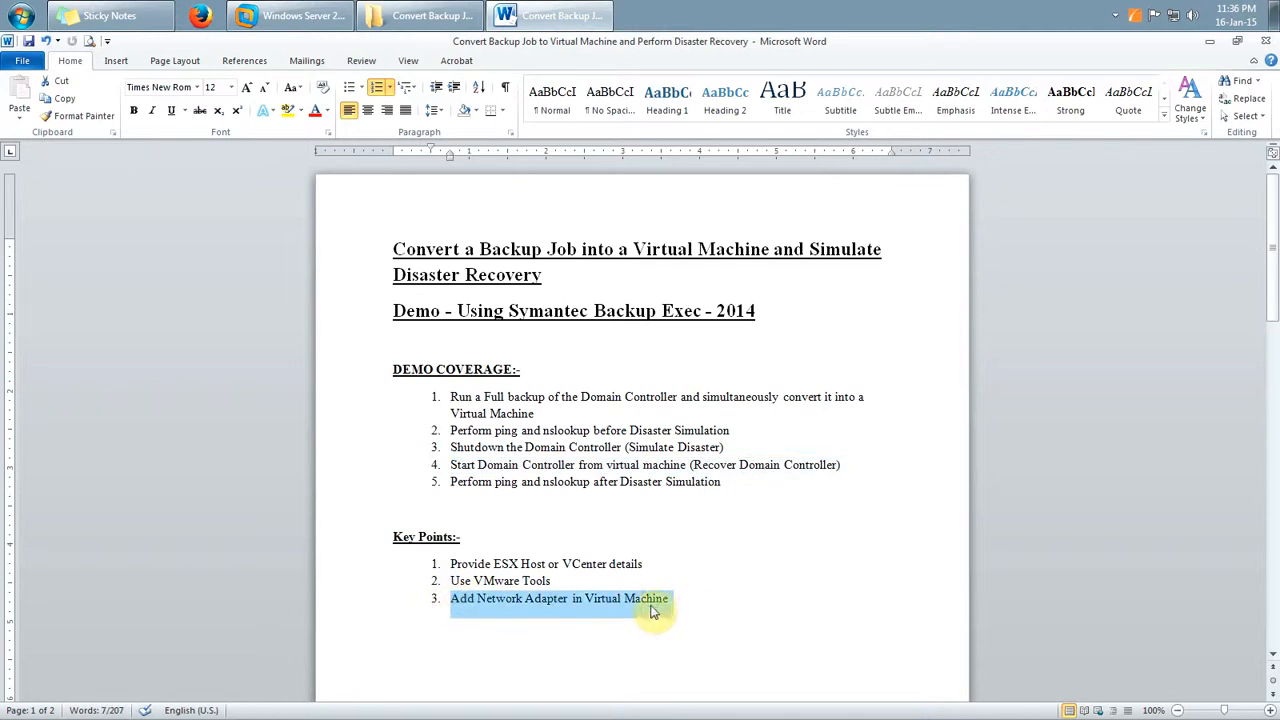
click(585, 15)
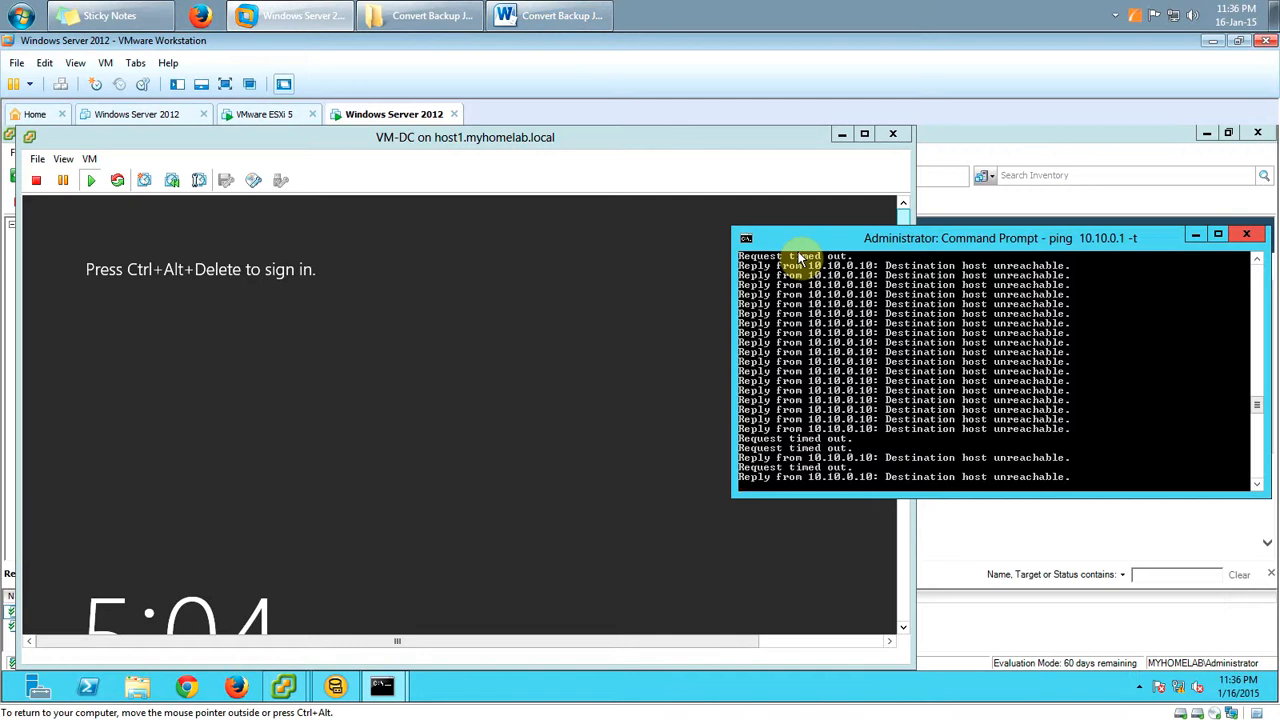
Compare the original domain controller's network adapter and power state with the VM-DC console, and return to the ping window.
click(155, 118)
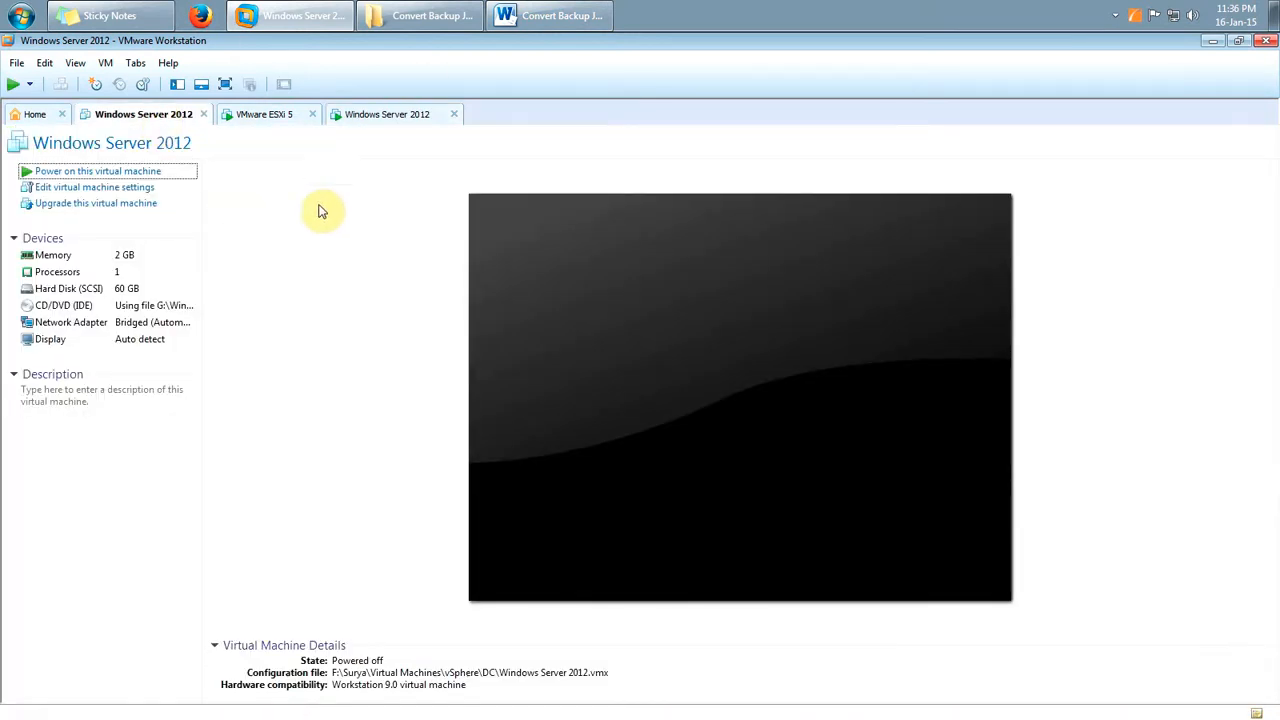
click(370, 116)
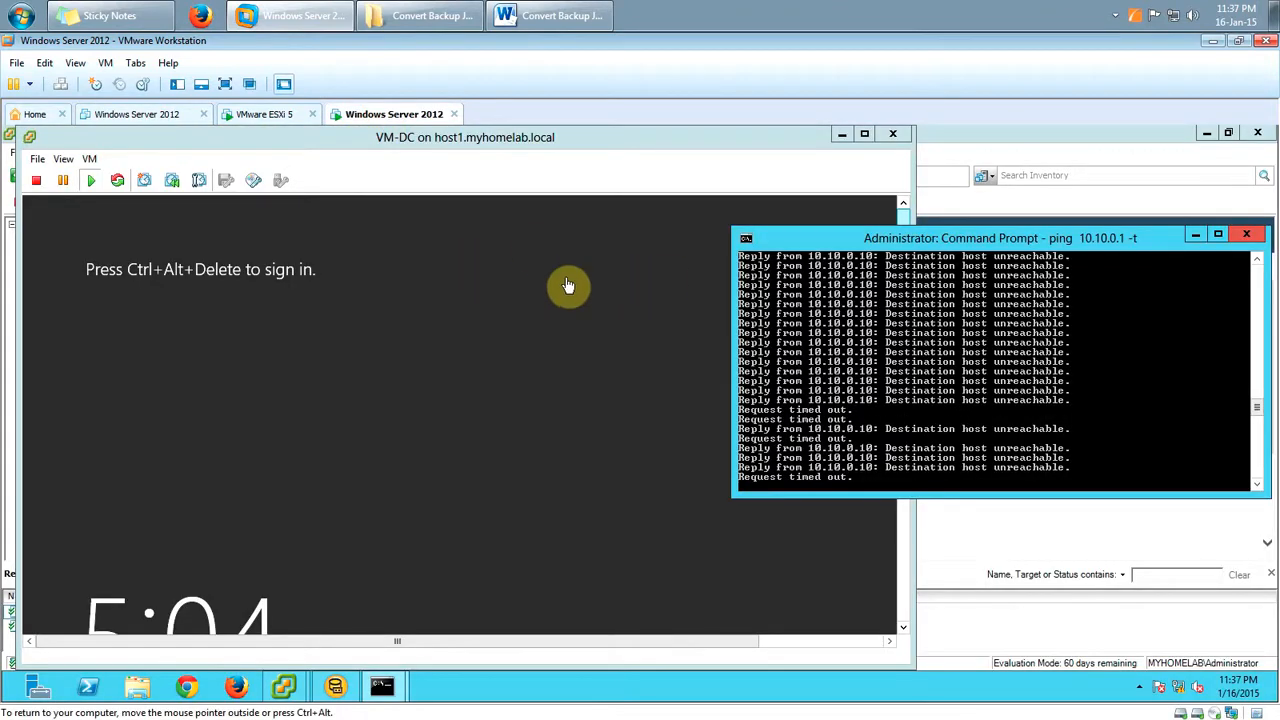
click(692, 146)
click(146, 116)
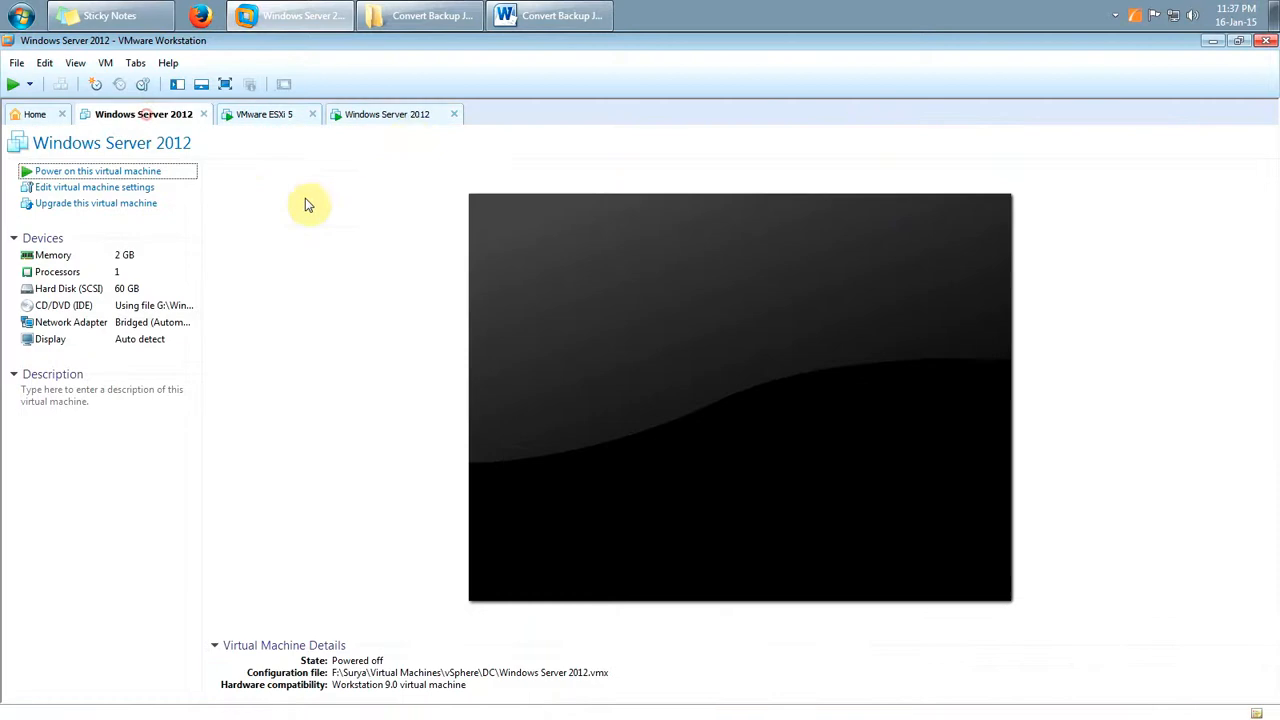
click(385, 116)
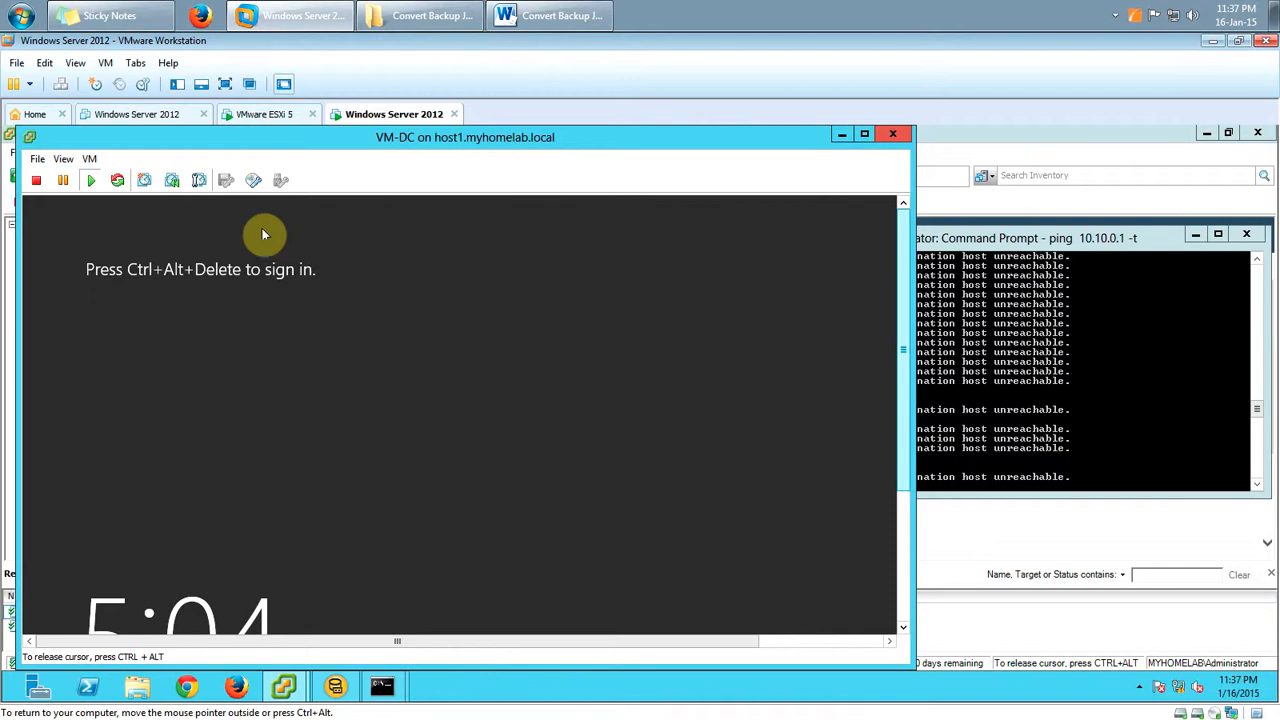
click(1043, 251)
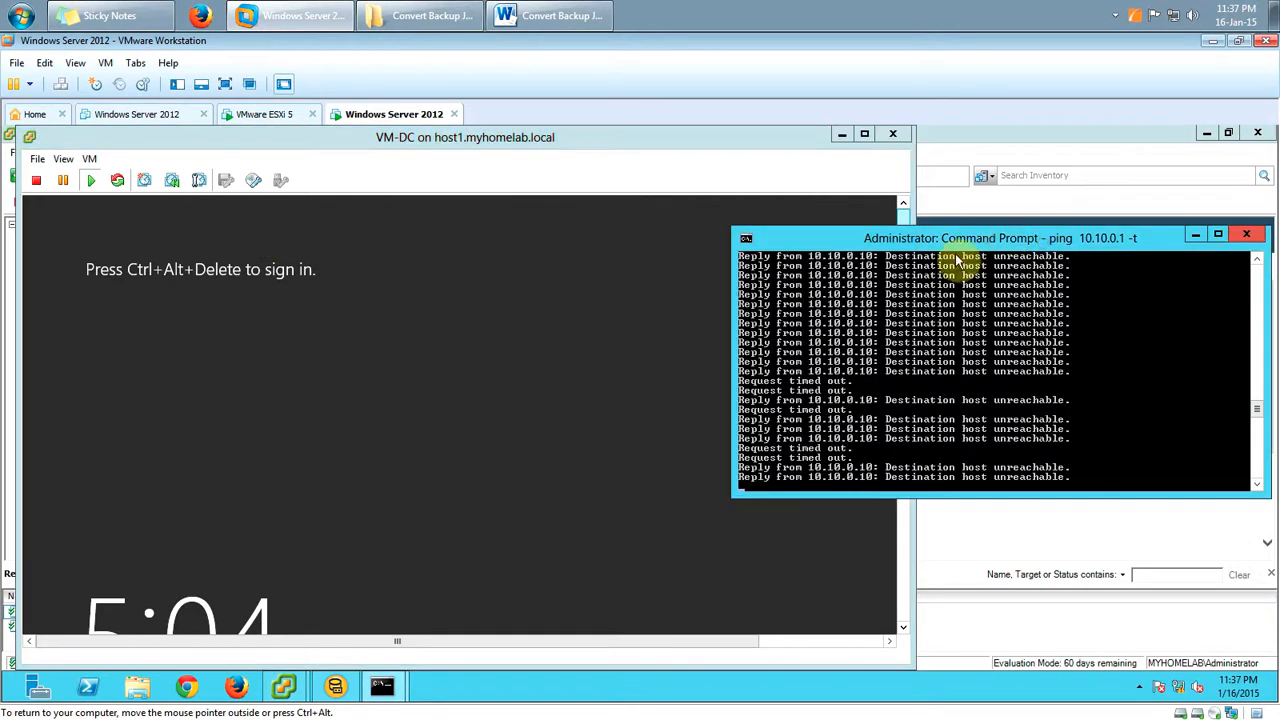
Add an E1000E Ethernet adapter on VM Network, connected at power on, to VM-DC, and return to the ping window.
click(479, 147)
click(89, 159)
click(114, 231)
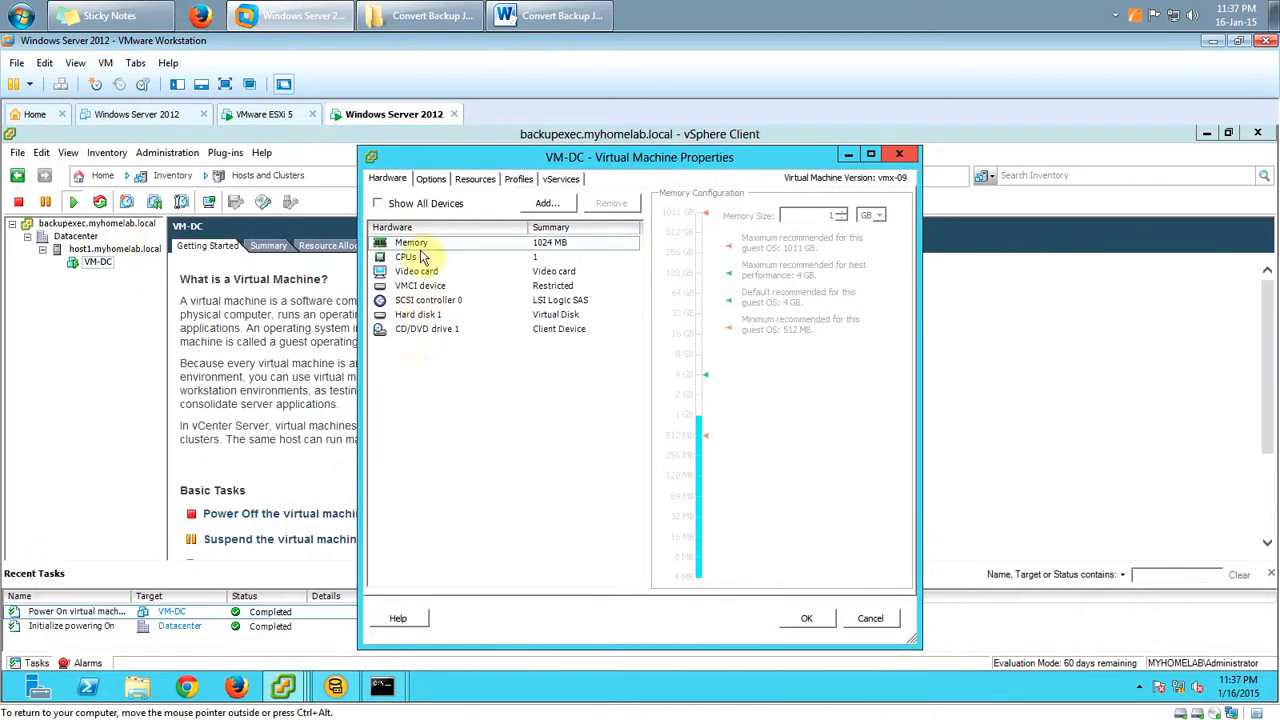
click(540, 206)
click(579, 410)
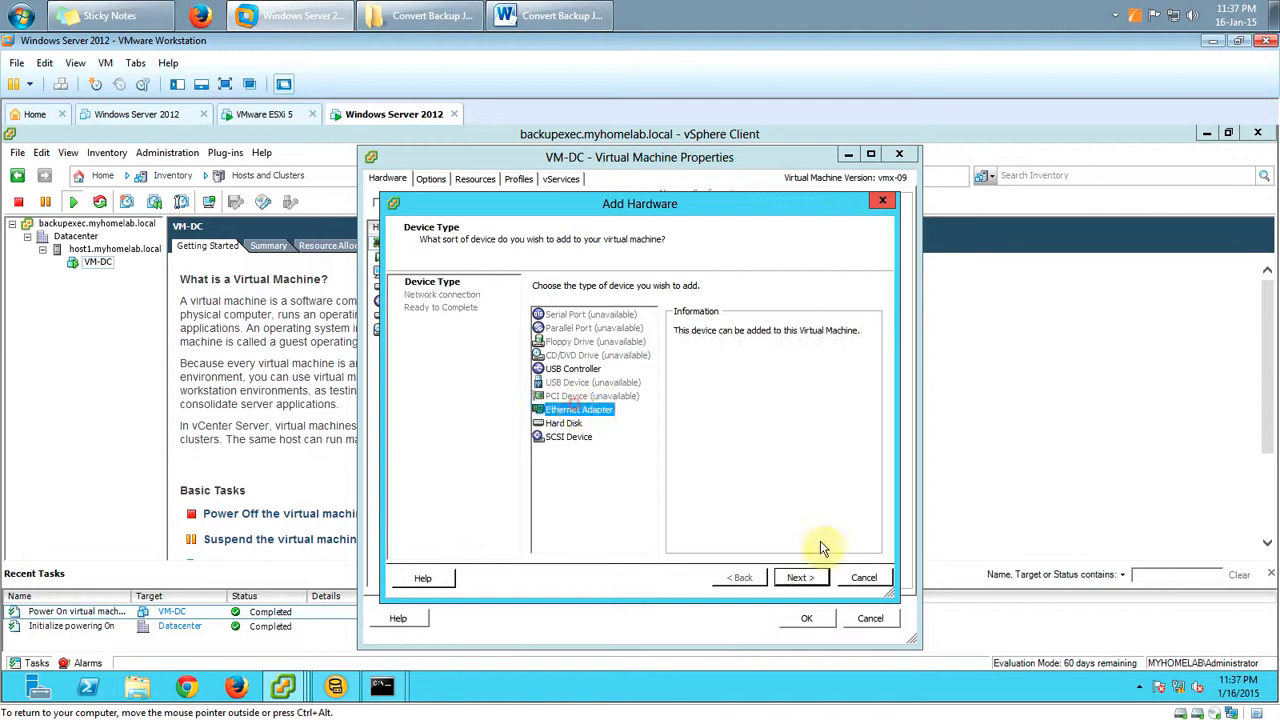
click(806, 578)
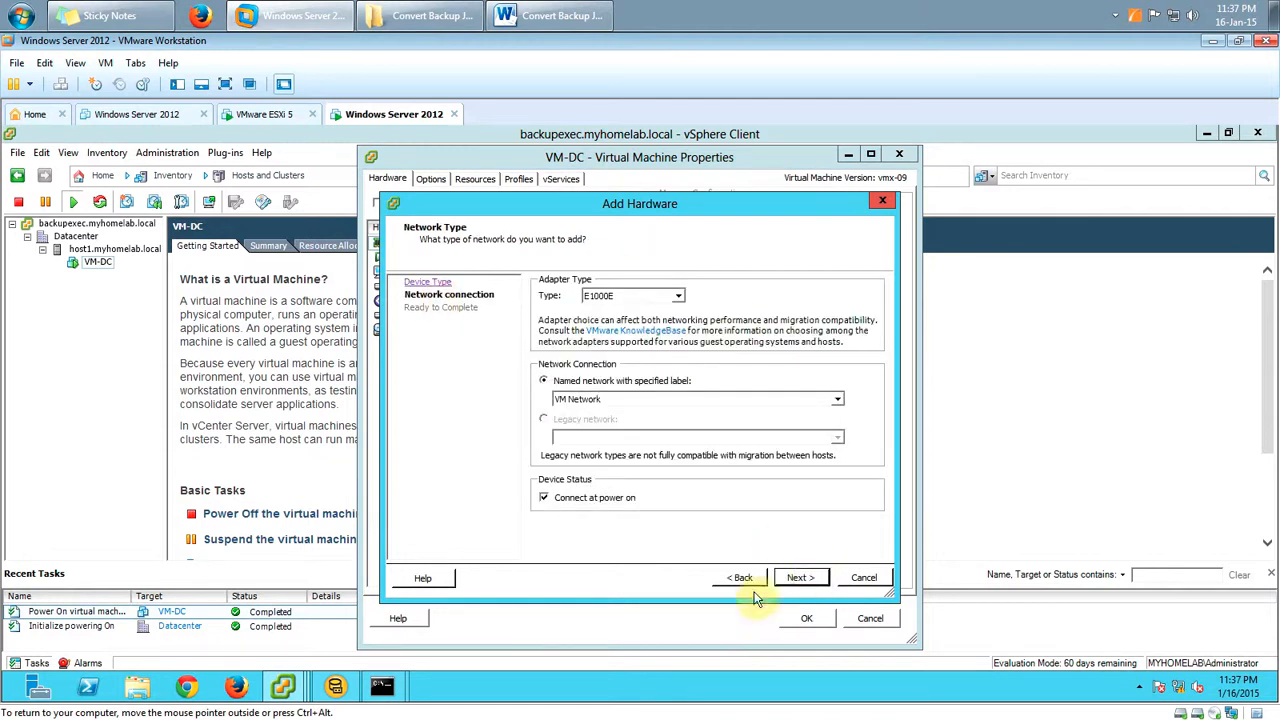
click(797, 580)
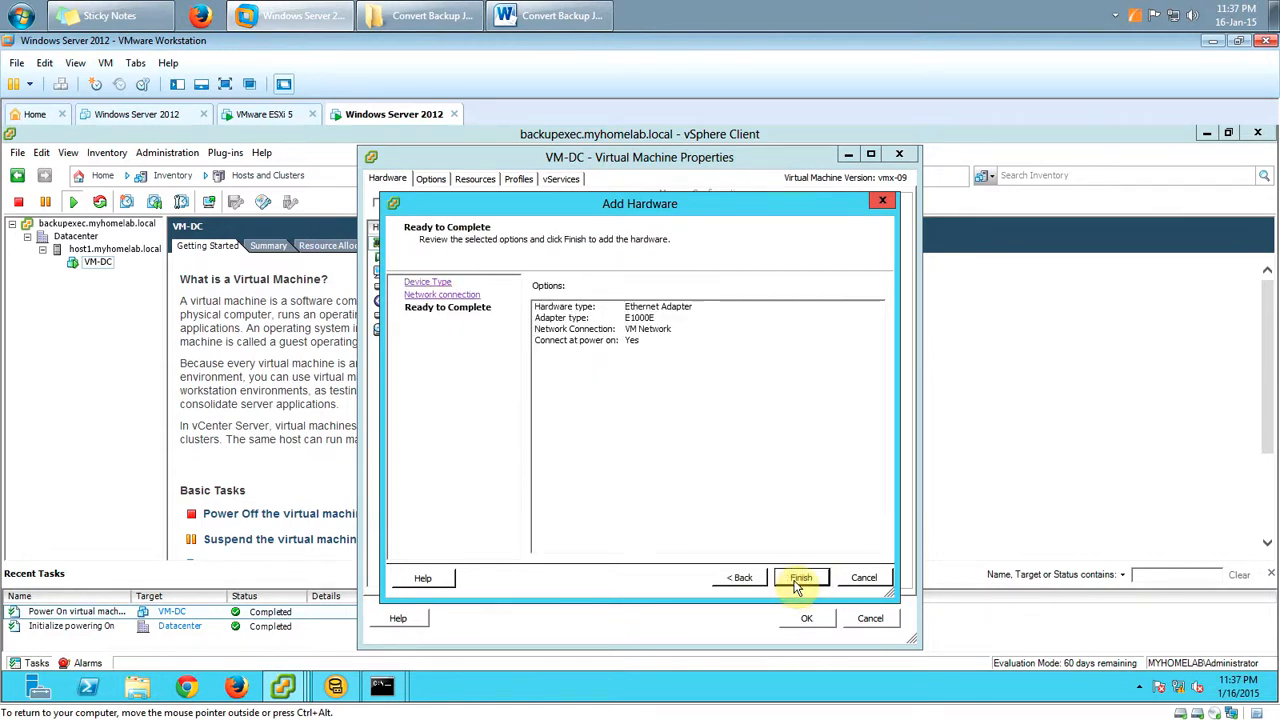
click(799, 580)
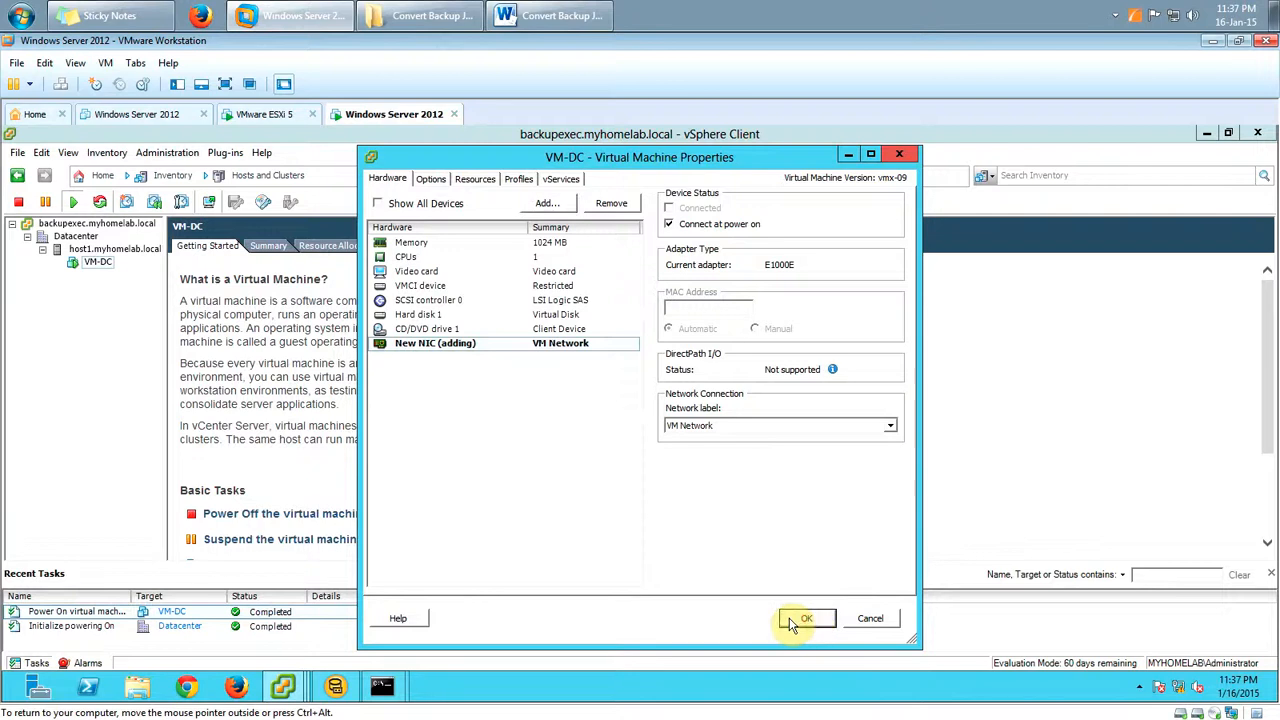
click(806, 618)
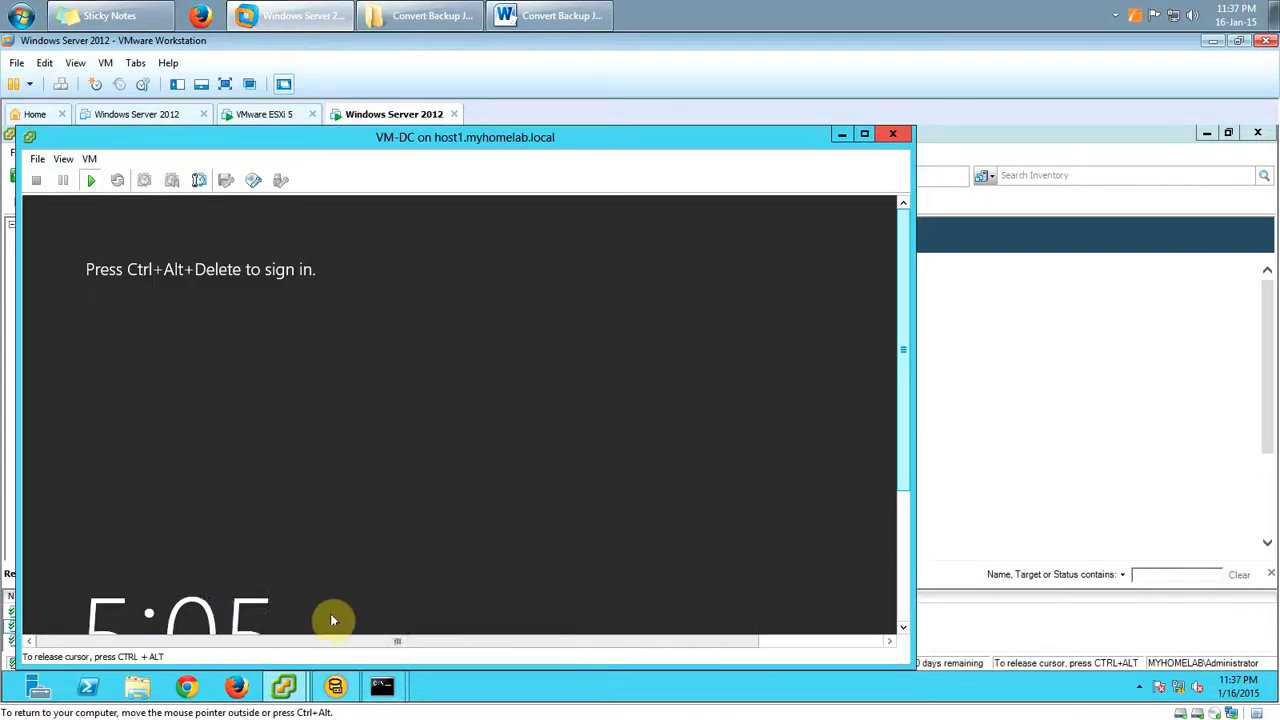
mouse_move(382, 688)
click(318, 643)
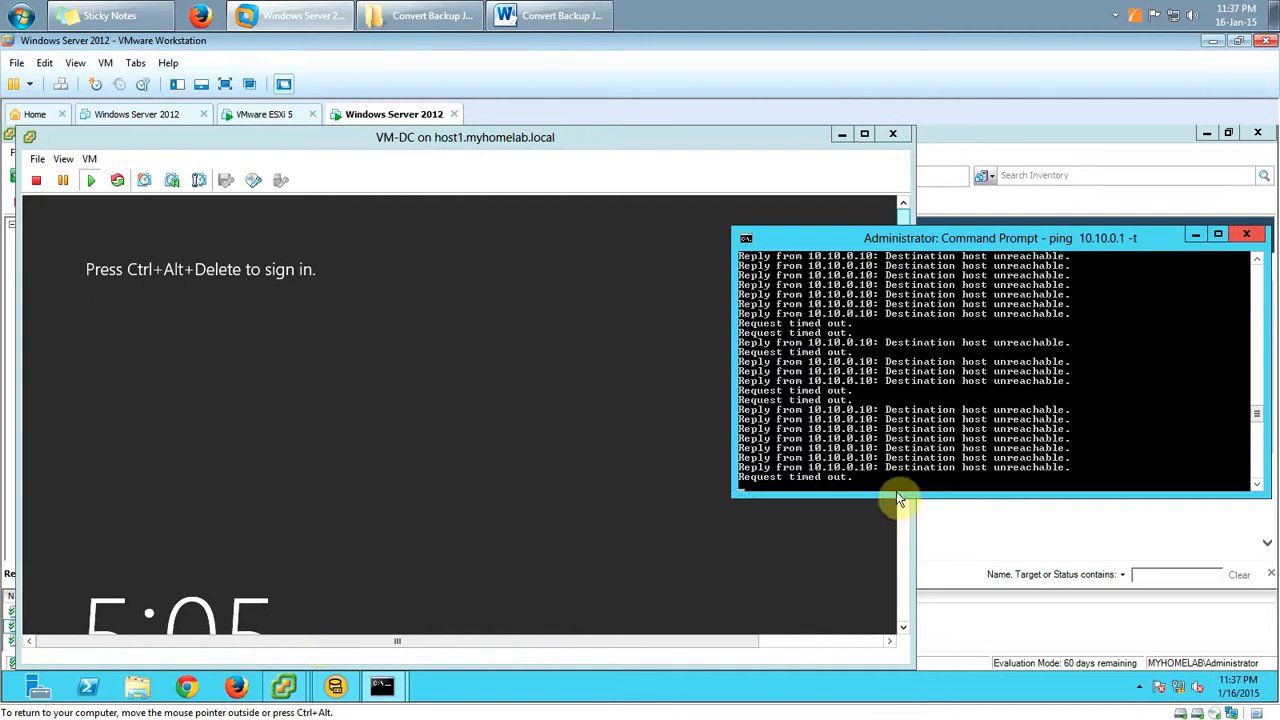
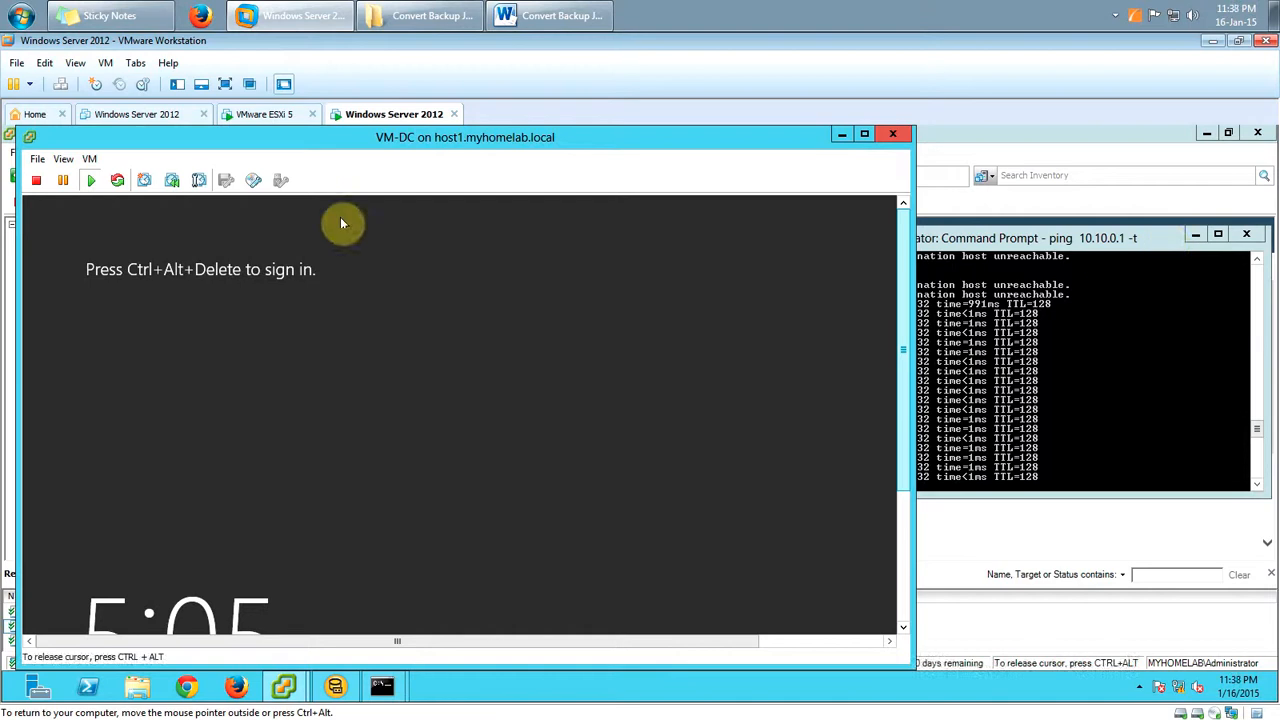
Send Ctrl+Alt+Del to the VM-DC guest and sign in to the domain Administrator account with its password.
click(90, 160)
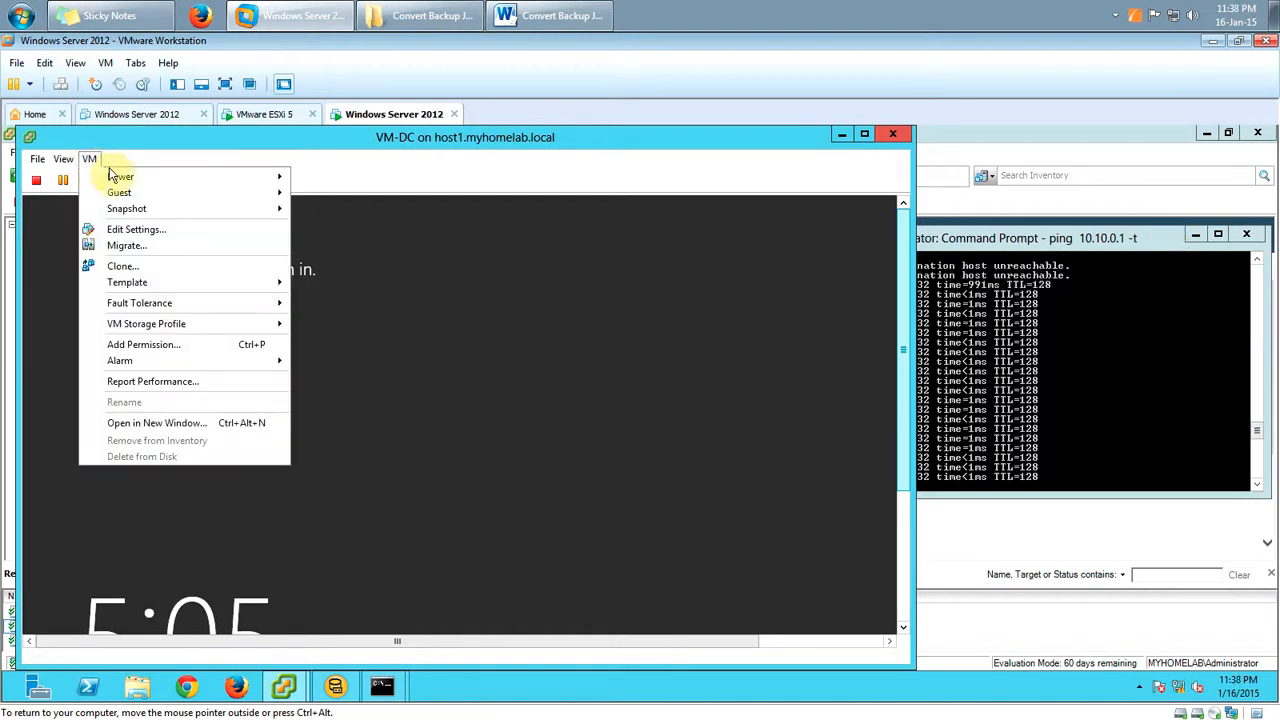
mouse_move(122, 193)
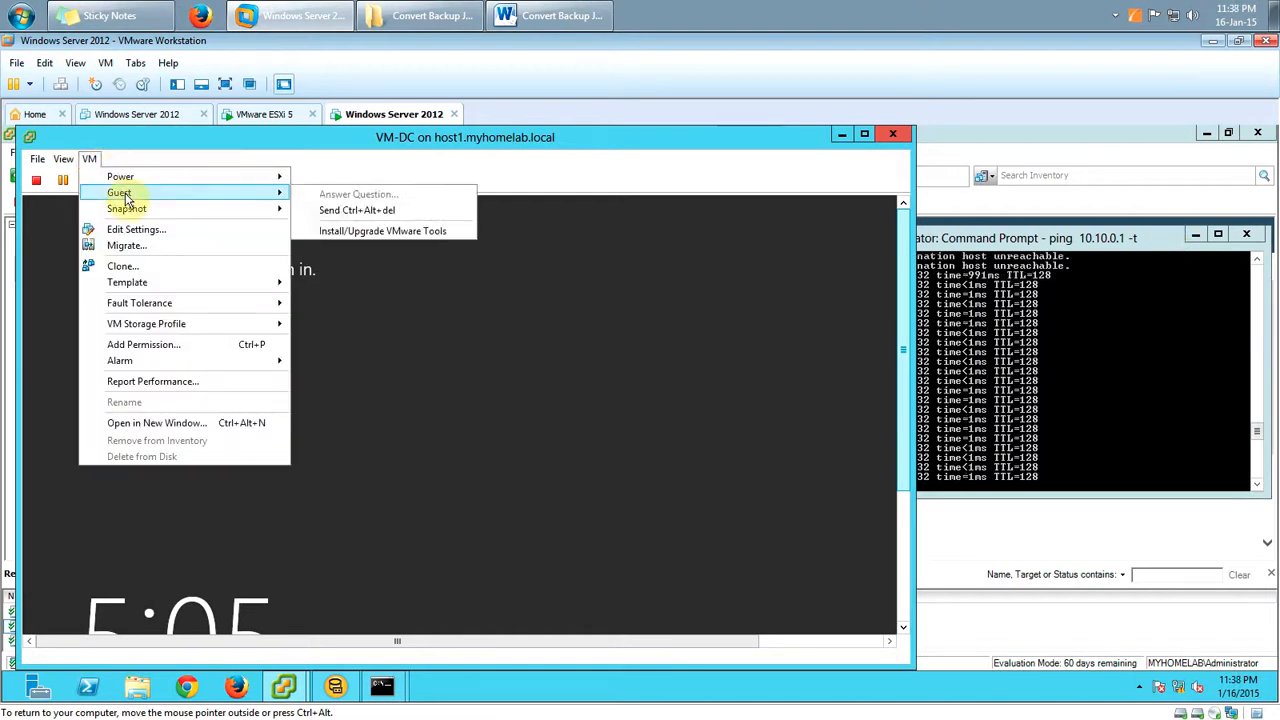
click(332, 212)
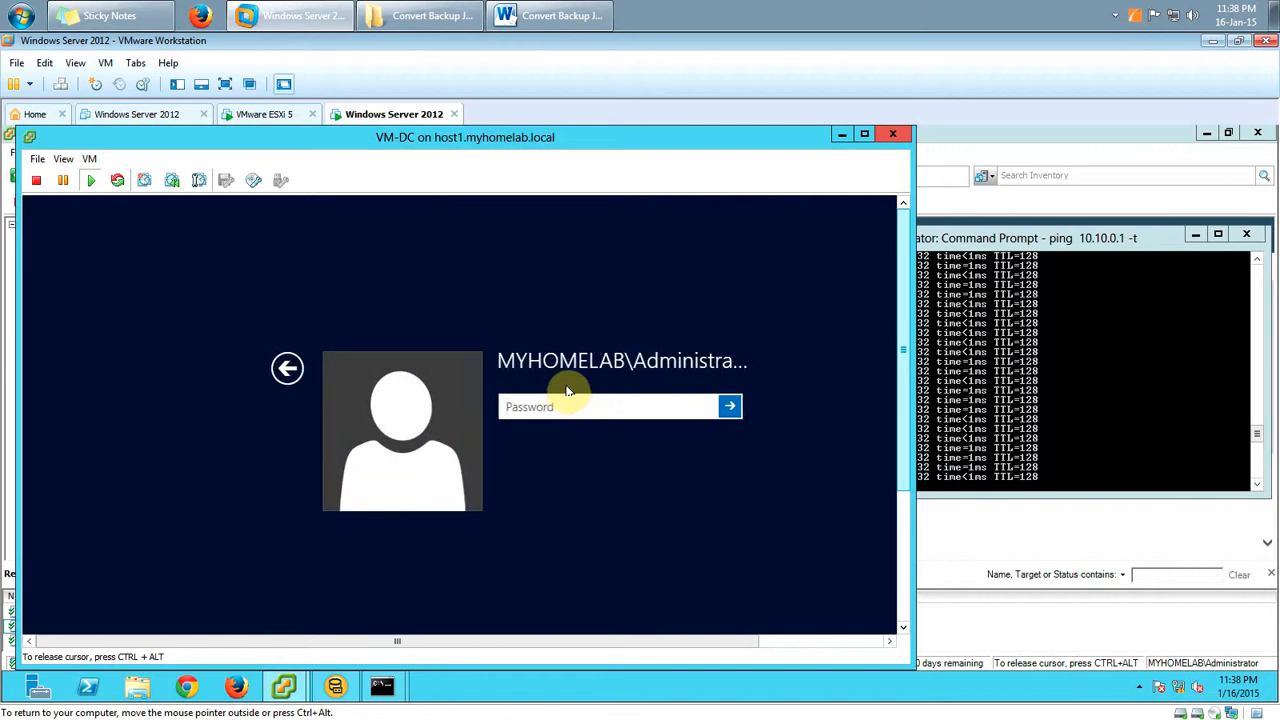
click(574, 403)
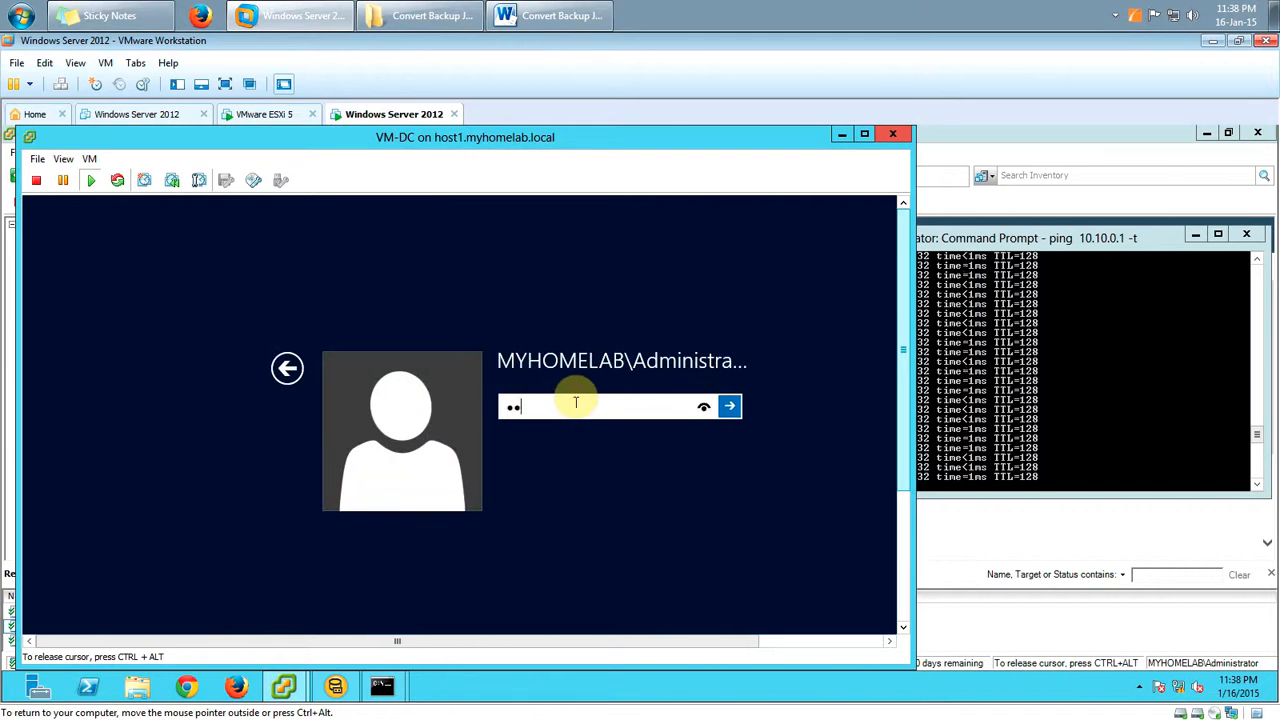
key(Return)
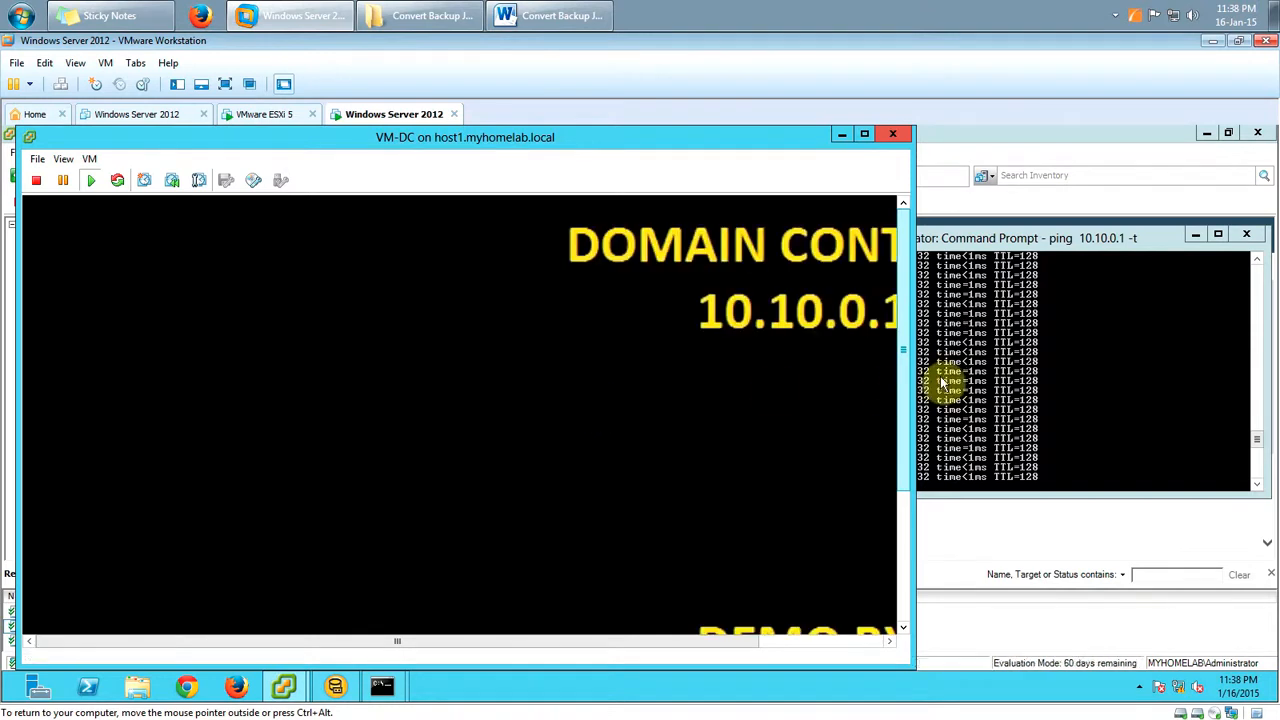
Compare the ping replies from 10.10.0.1 with the original domain controller's power state, and return to the VM-DC console.
click(985, 370)
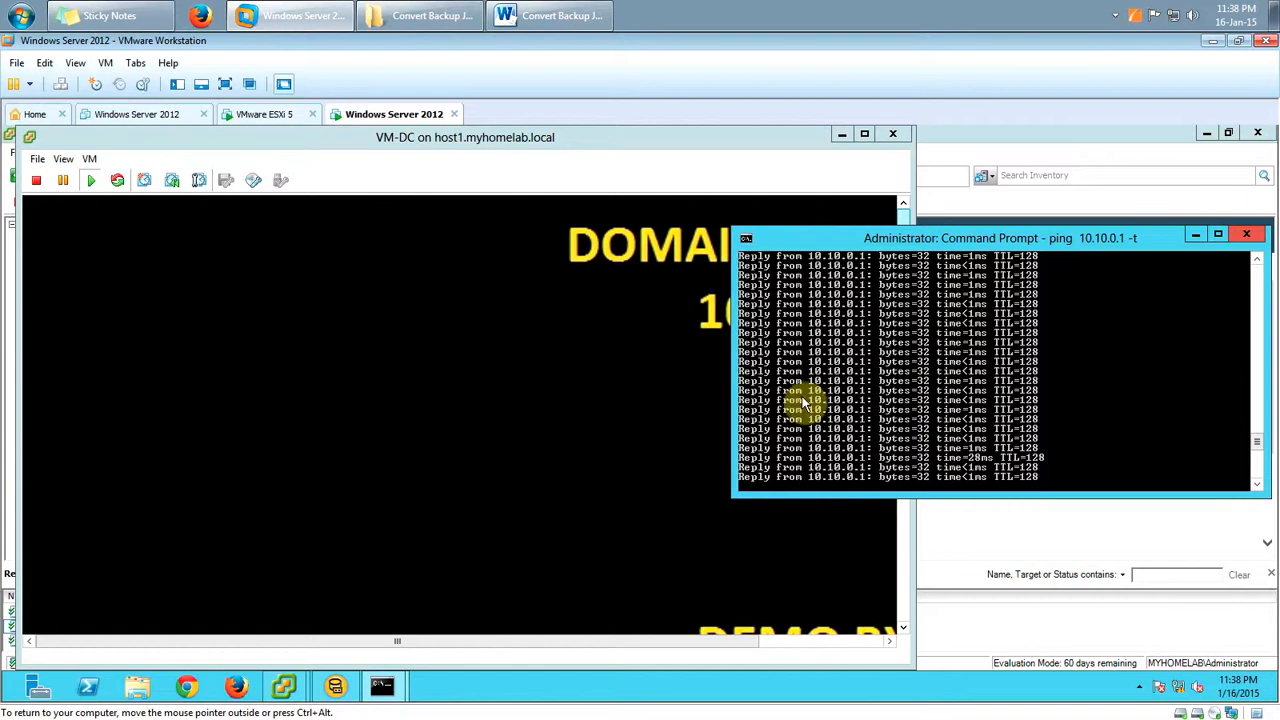
click(471, 364)
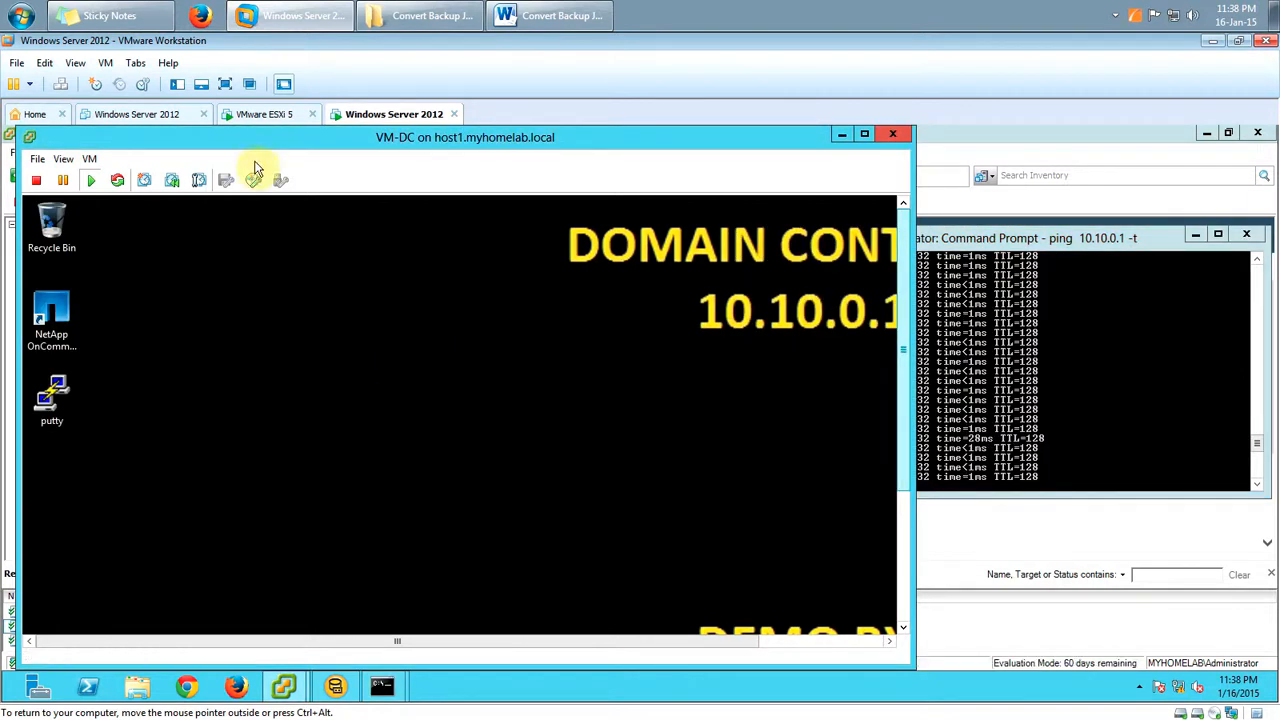
click(140, 115)
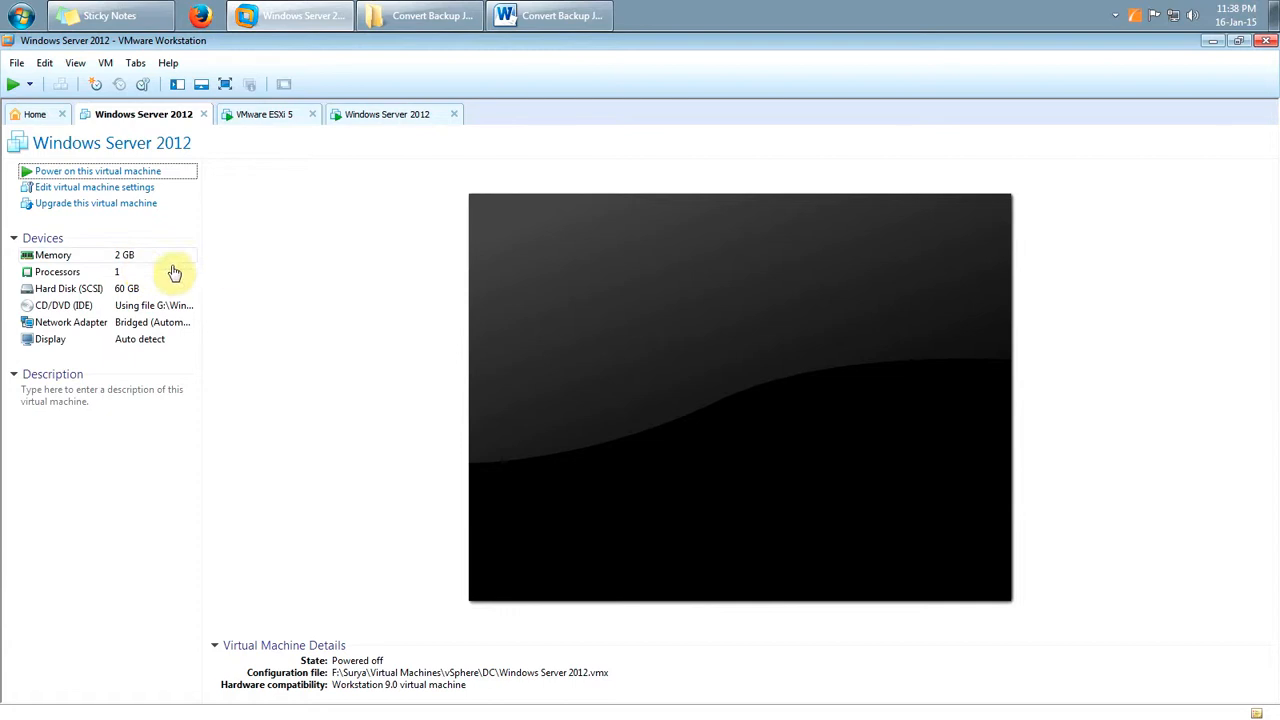
click(385, 115)
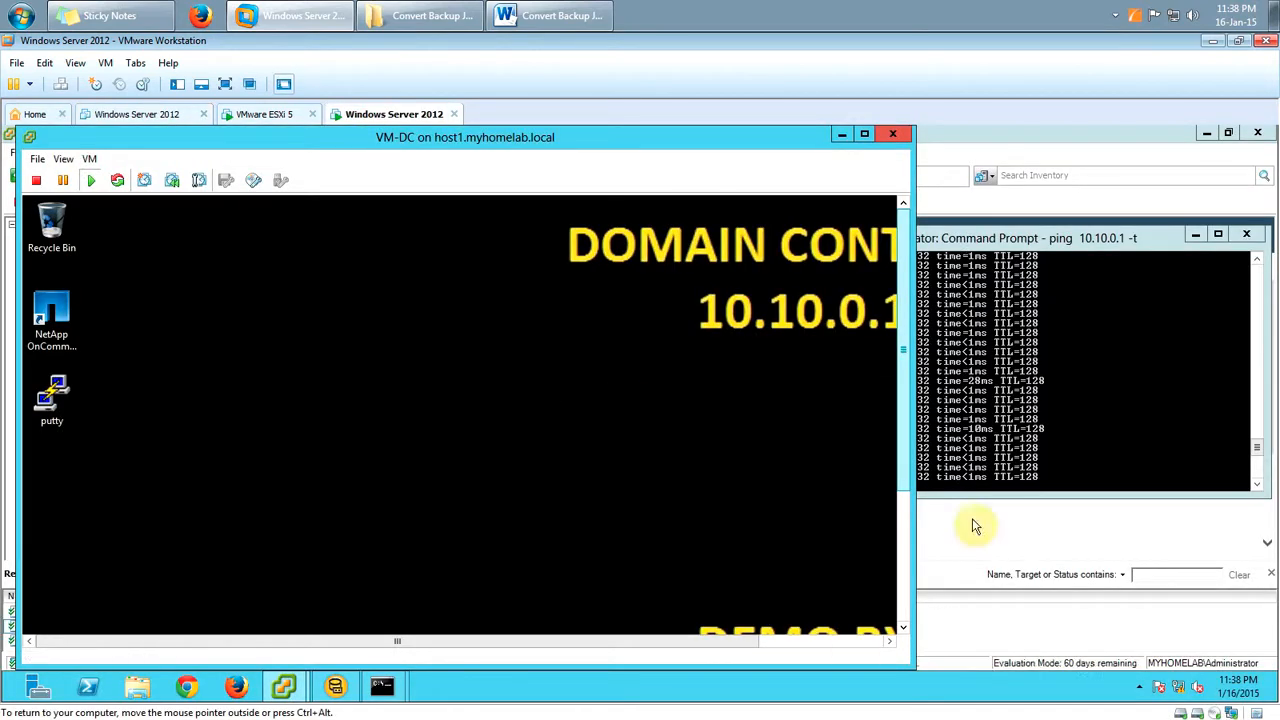
Launch Server Manager inside VM-DC and maximize the console window.
click(904, 537)
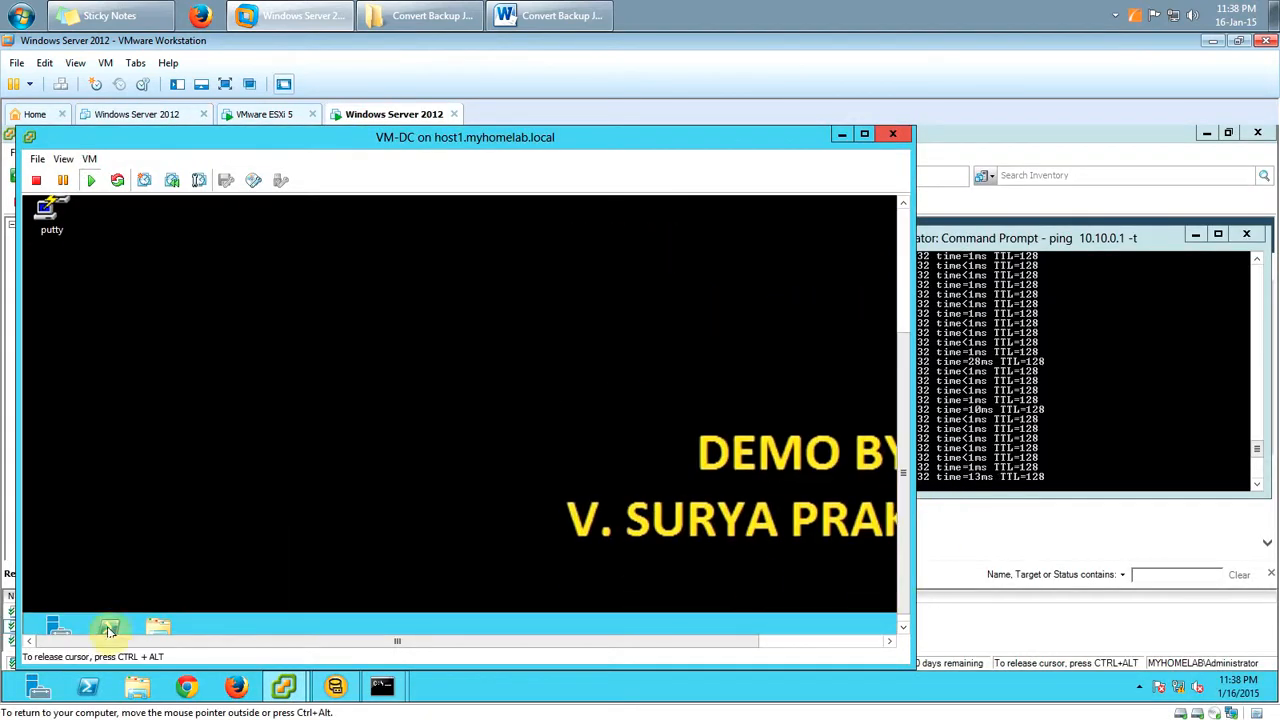
click(57, 630)
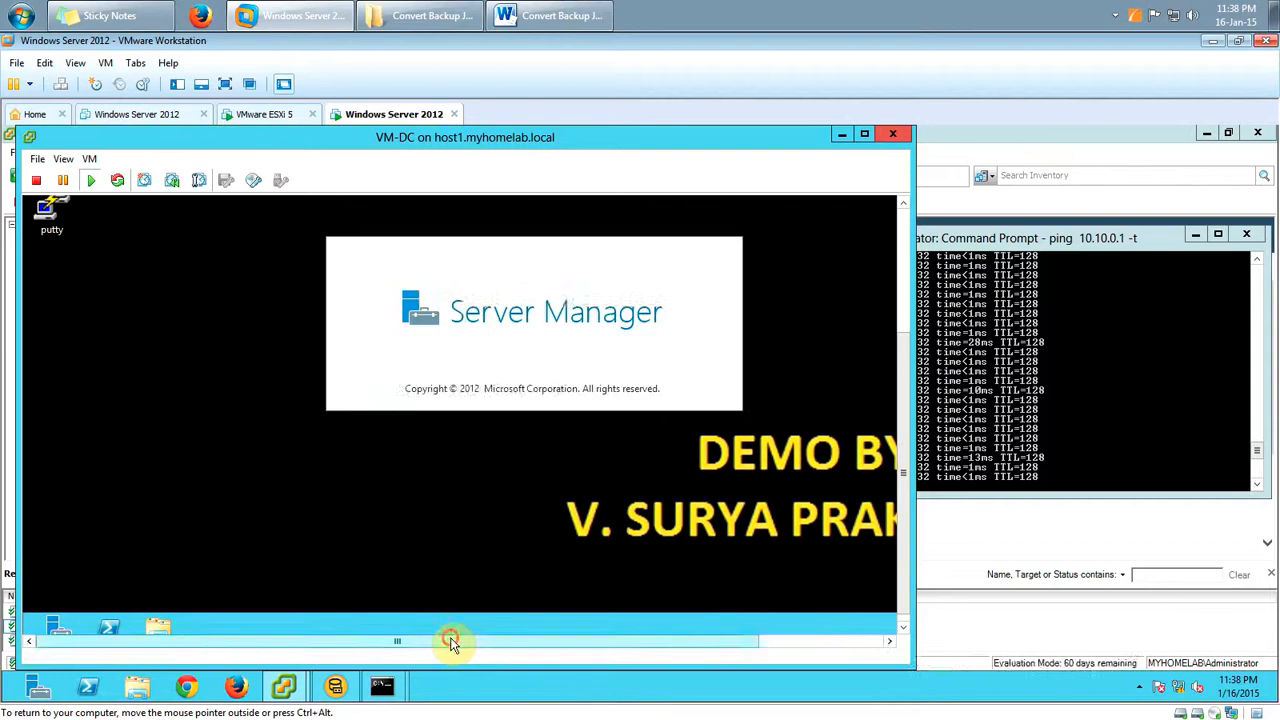
drag(449, 641, 712, 598)
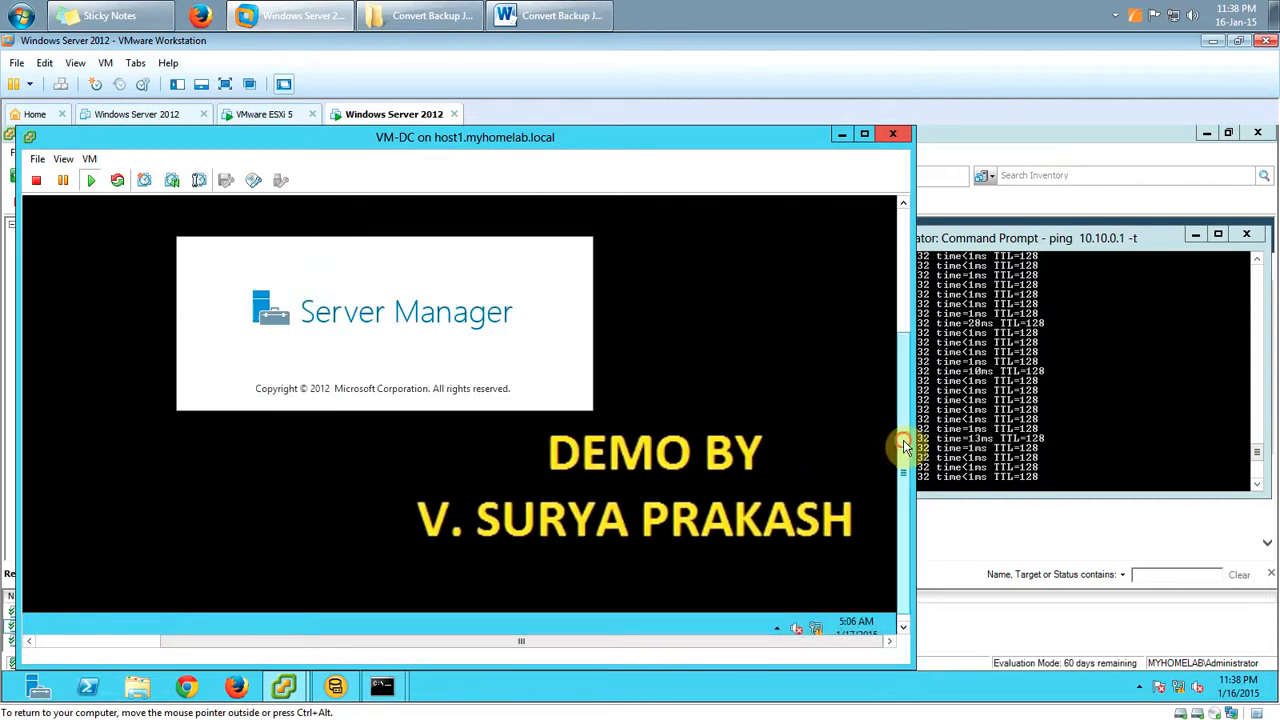
drag(899, 442, 915, 270)
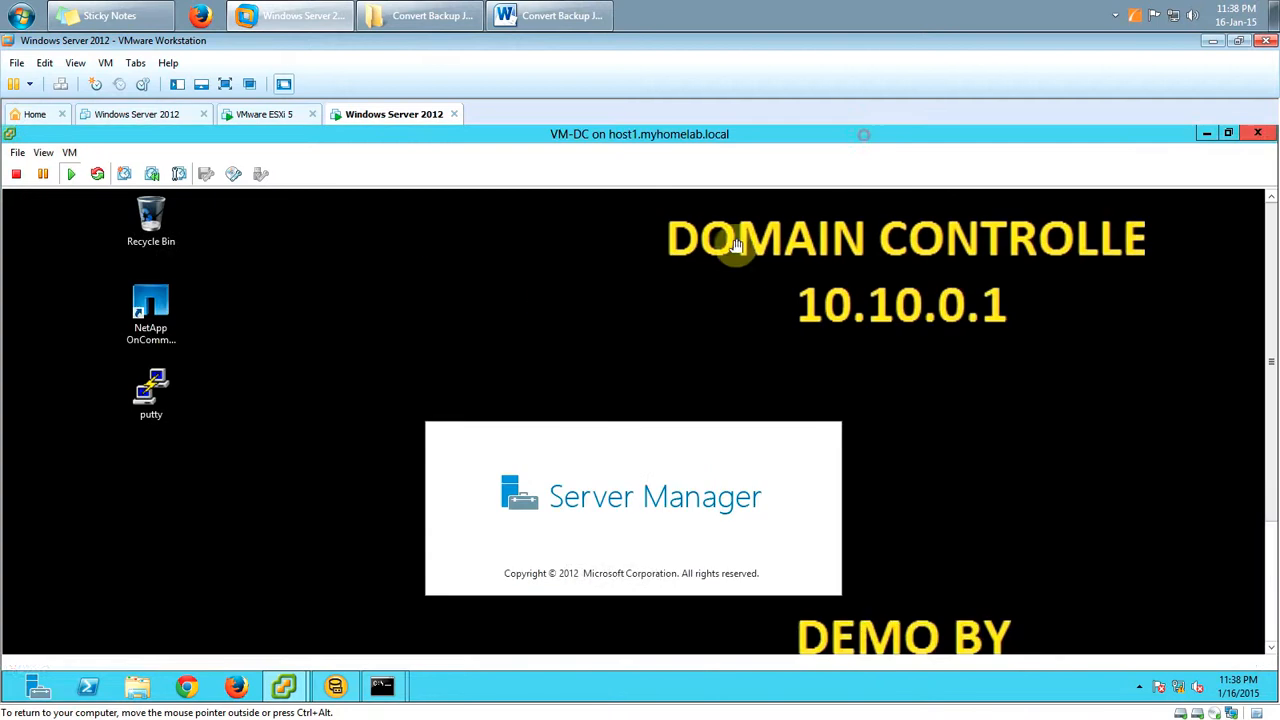
click(864, 135)
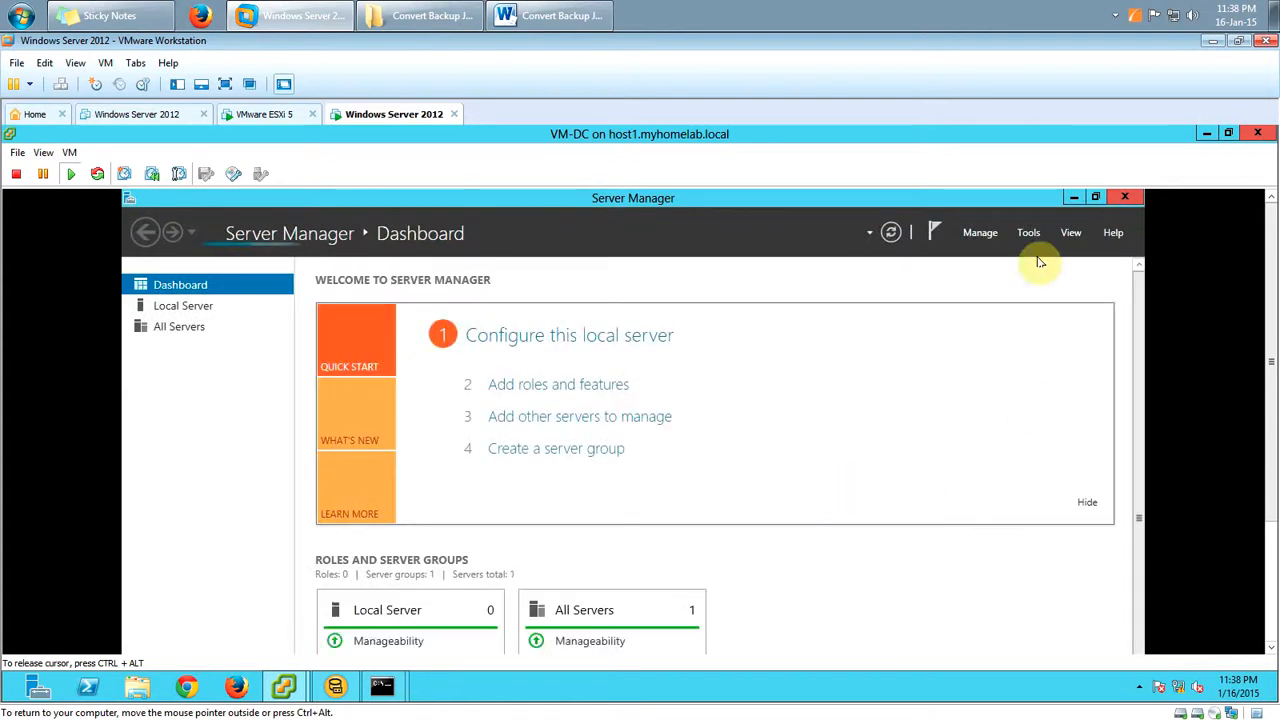
Open Active Directory Users and Computers on VM-DC, check user1 in the Users container, and close both management windows.
click(1029, 236)
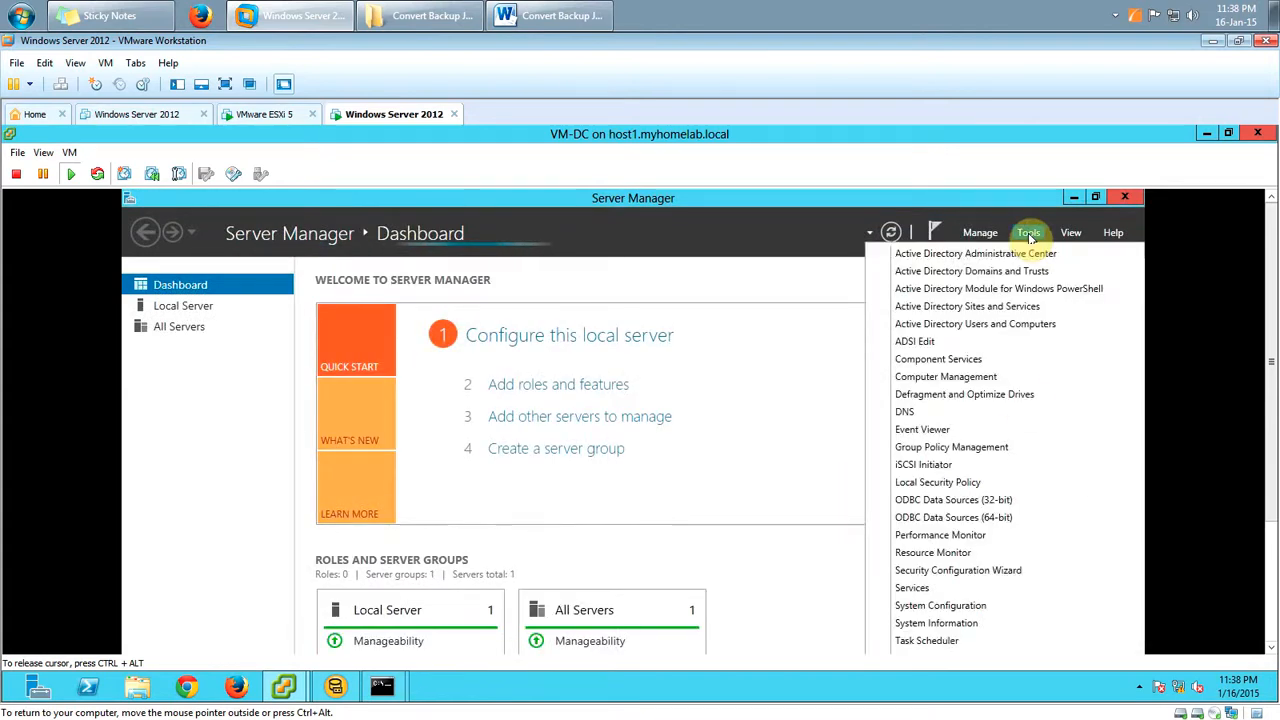
click(1013, 327)
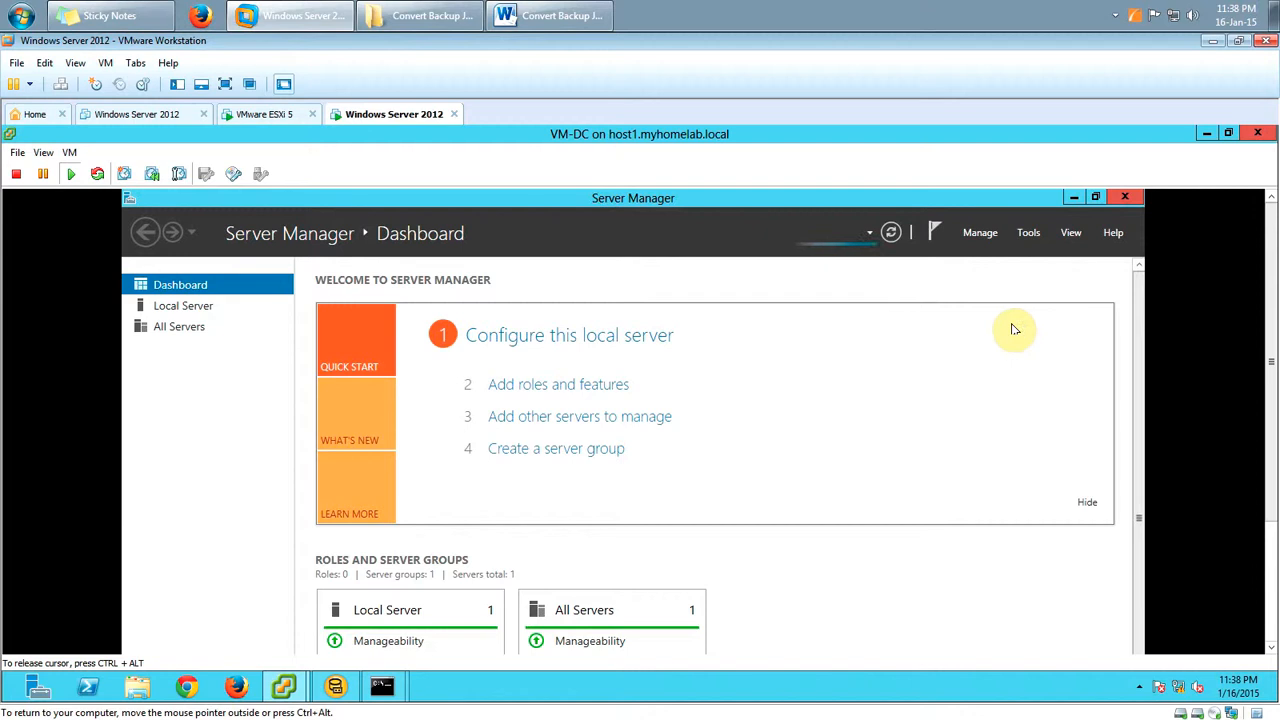
click(1124, 199)
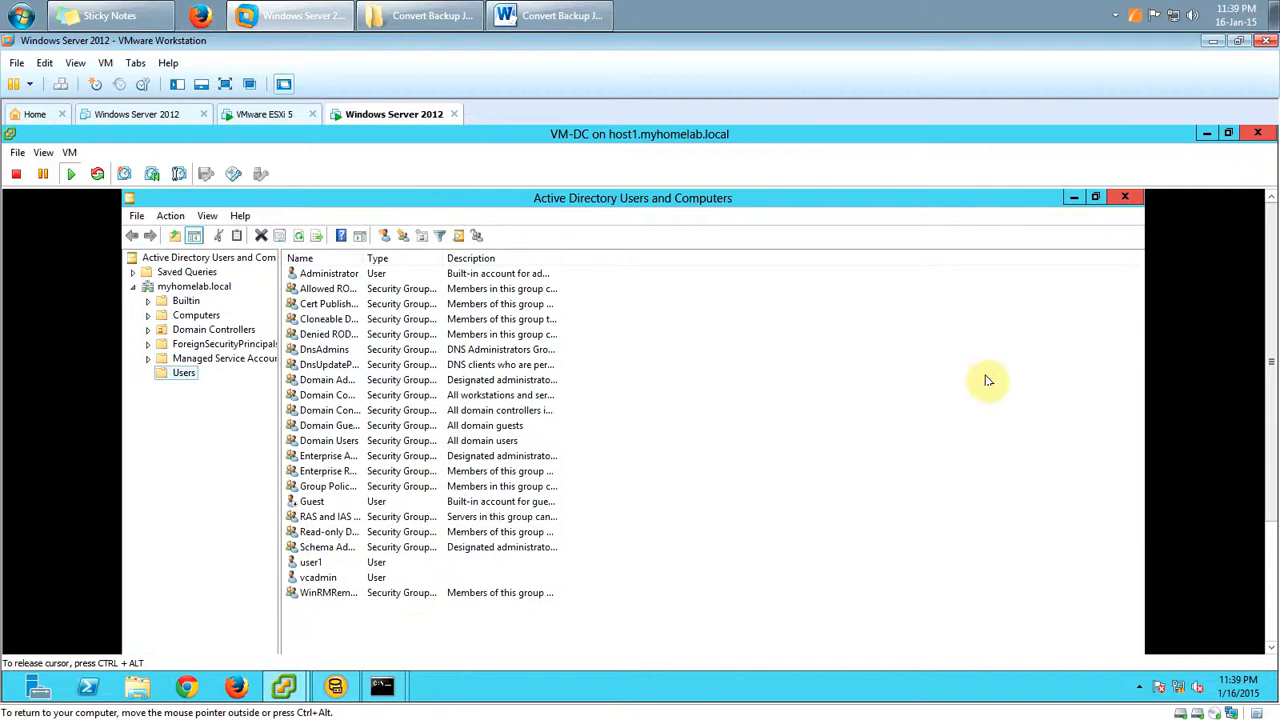
click(310, 563)
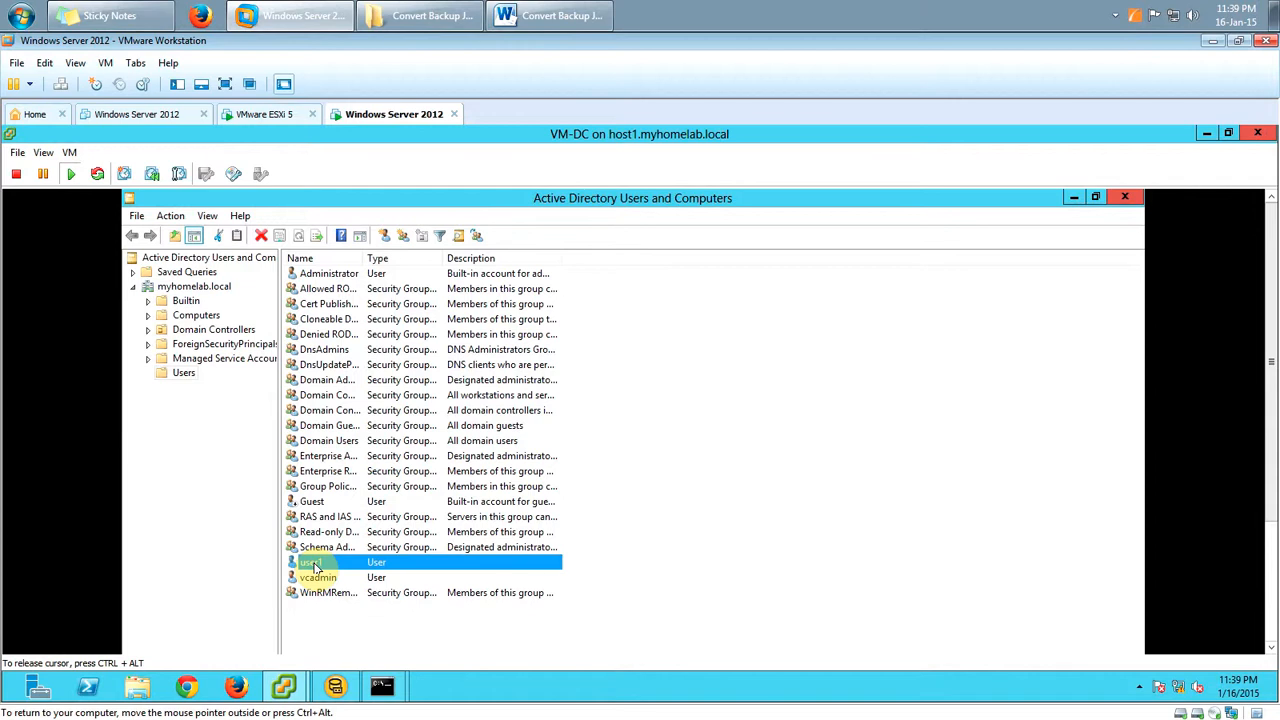
click(1124, 198)
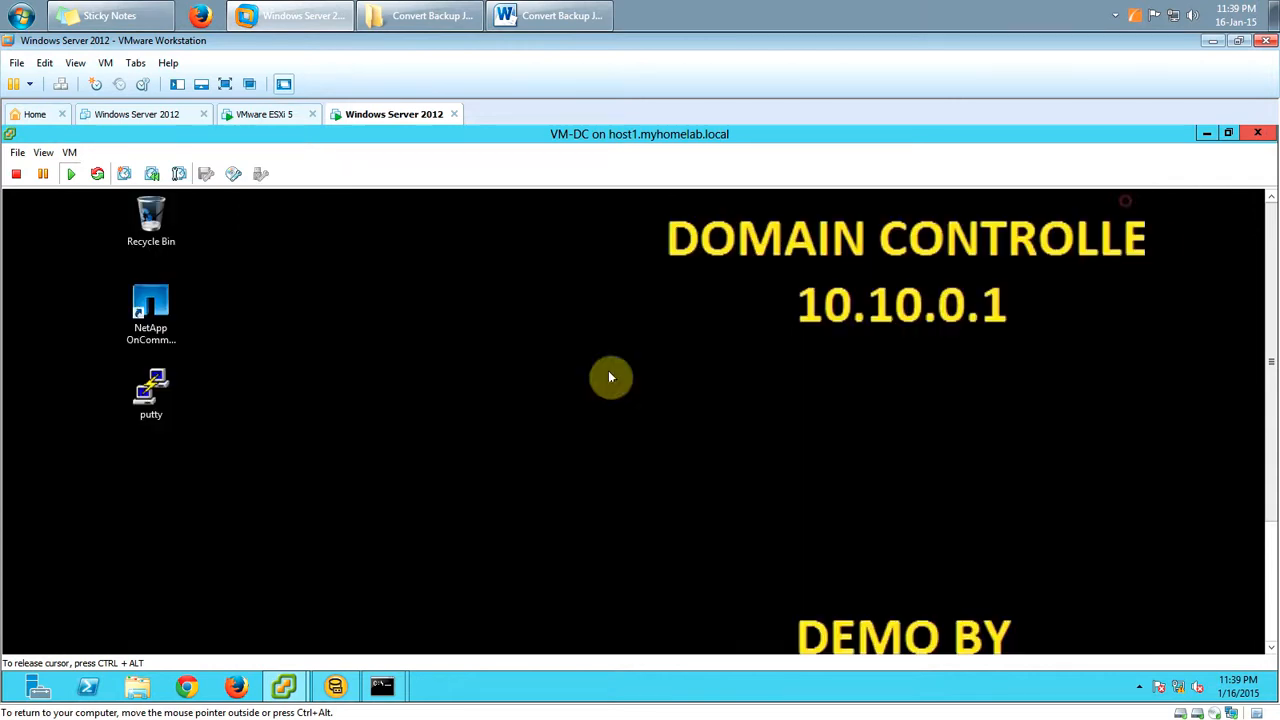
Check the original domain controller's power state again, and return to the maximized VM-DC console.
click(1228, 133)
click(865, 140)
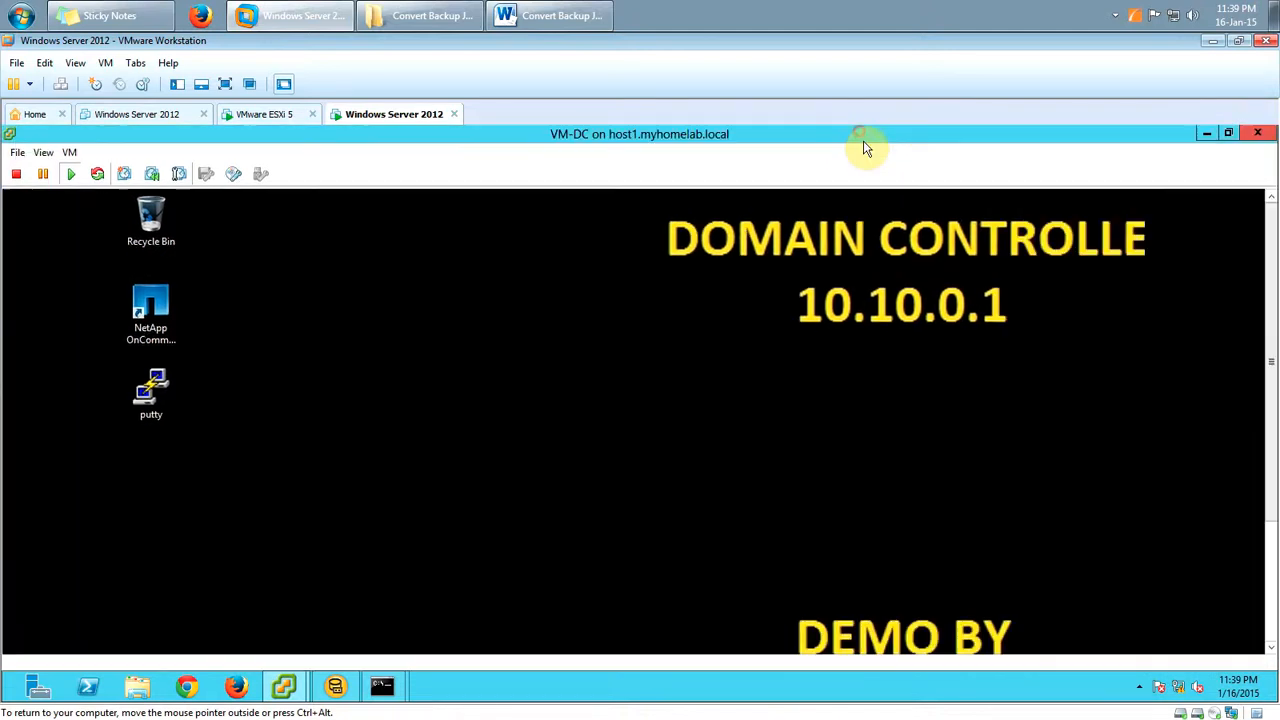
click(146, 114)
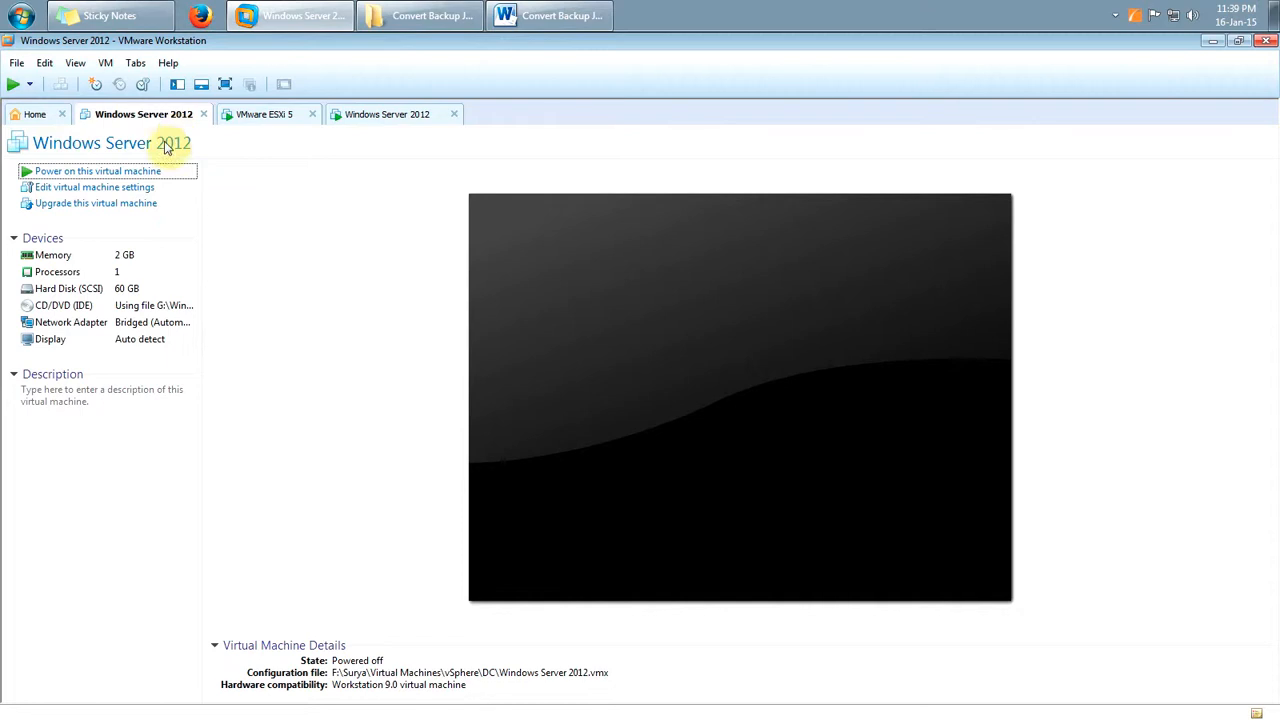
click(369, 116)
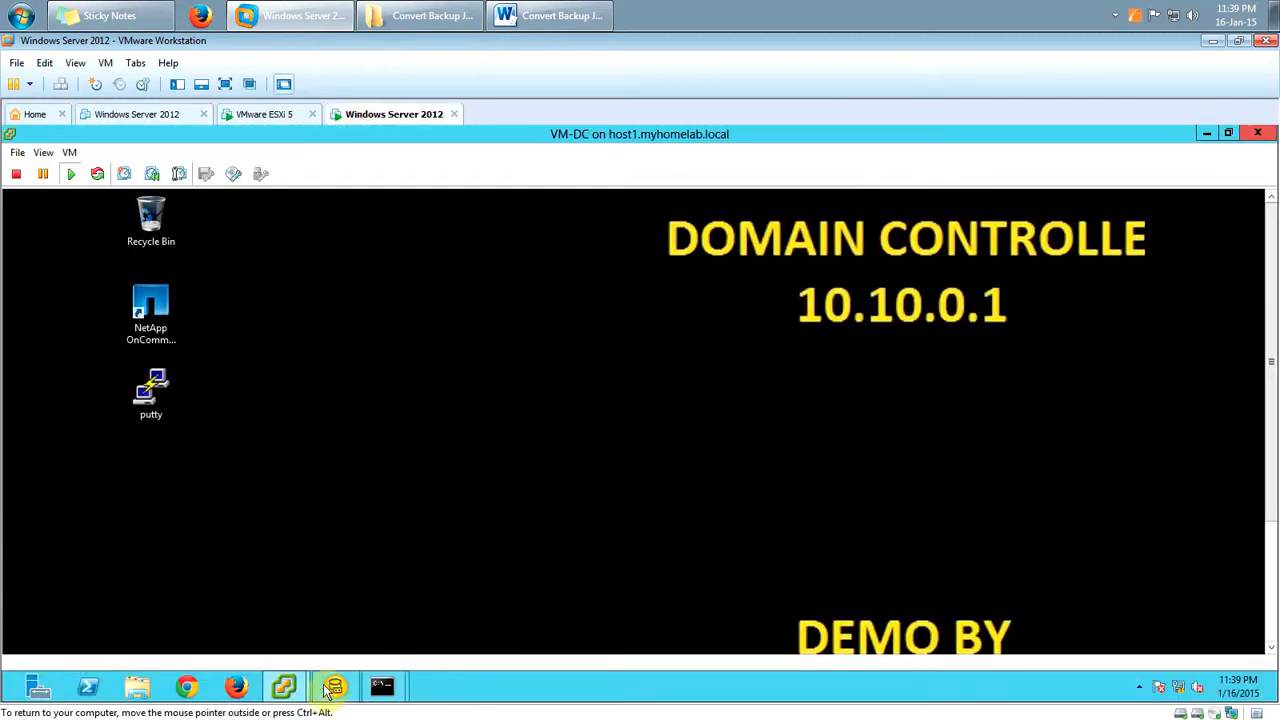
Review VM-DC and the recent tasks in vSphere Client, and switch back to the virtual machine's console.
mouse_move(285, 686)
click(240, 638)
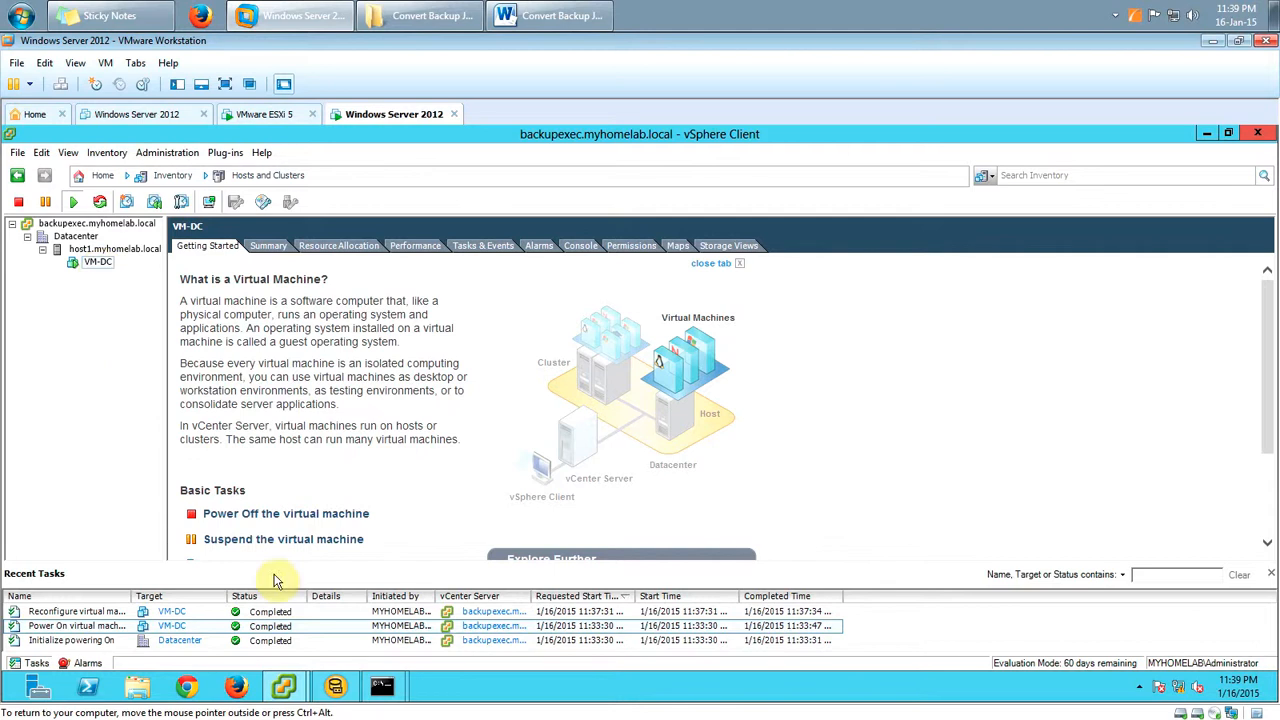
mouse_move(283, 684)
click(350, 615)
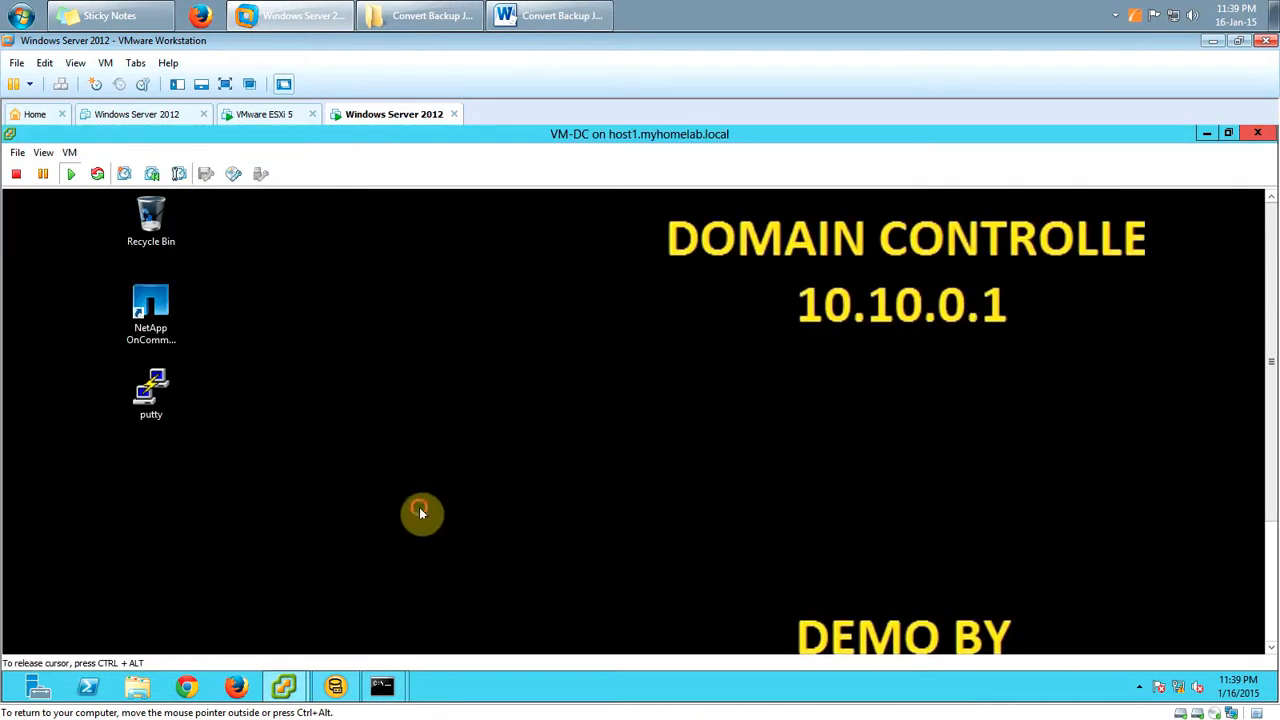
Open the Computer properties from VM-DC's Start screen.
key(super)
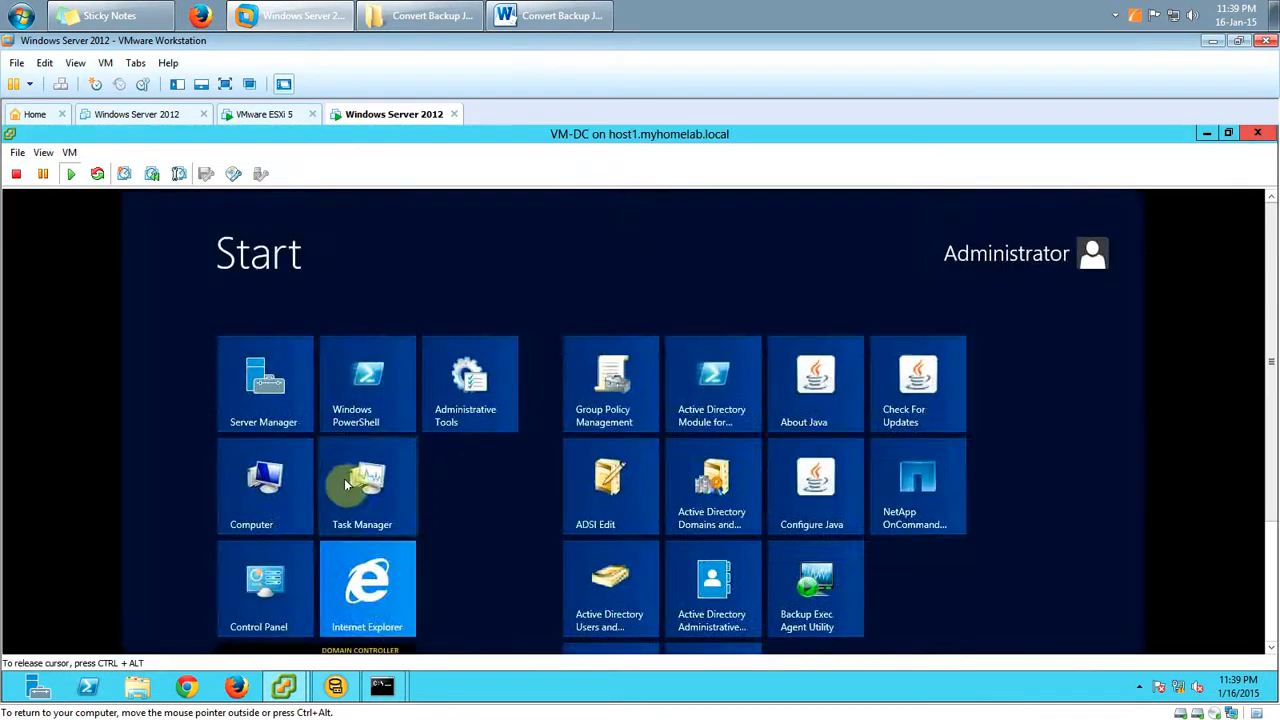
right_click(265, 487)
click(1271, 541)
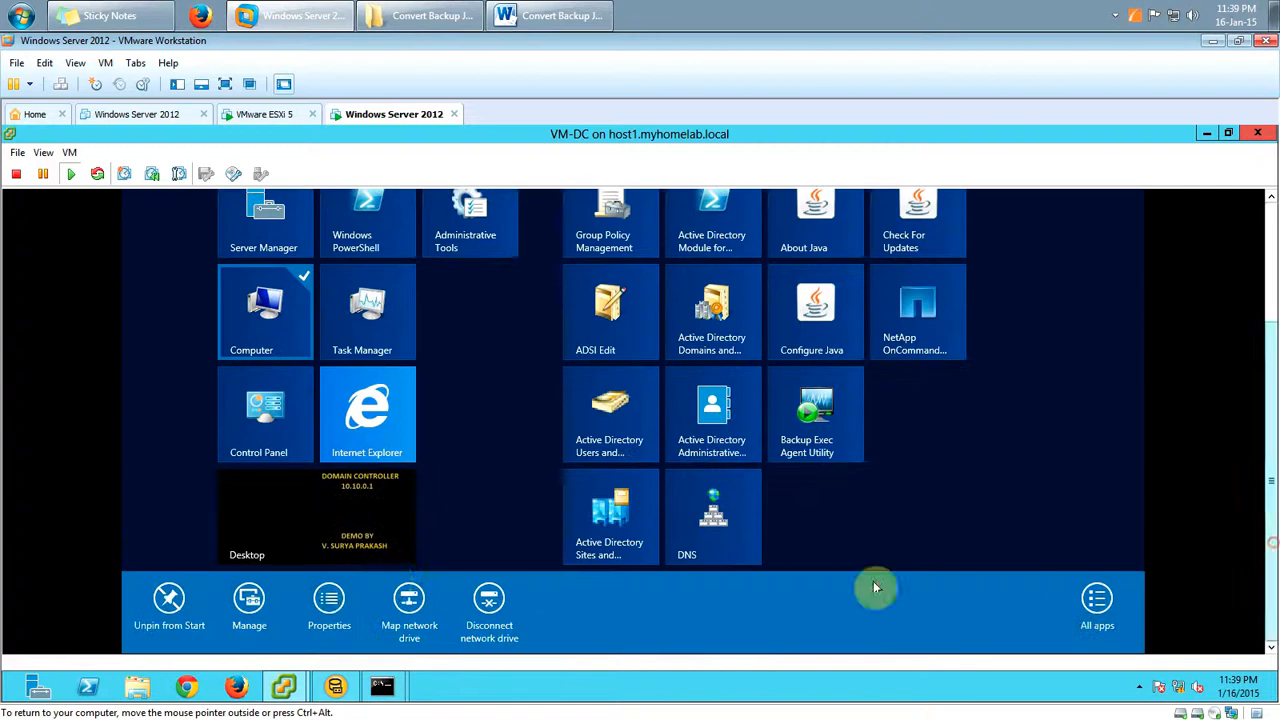
click(322, 602)
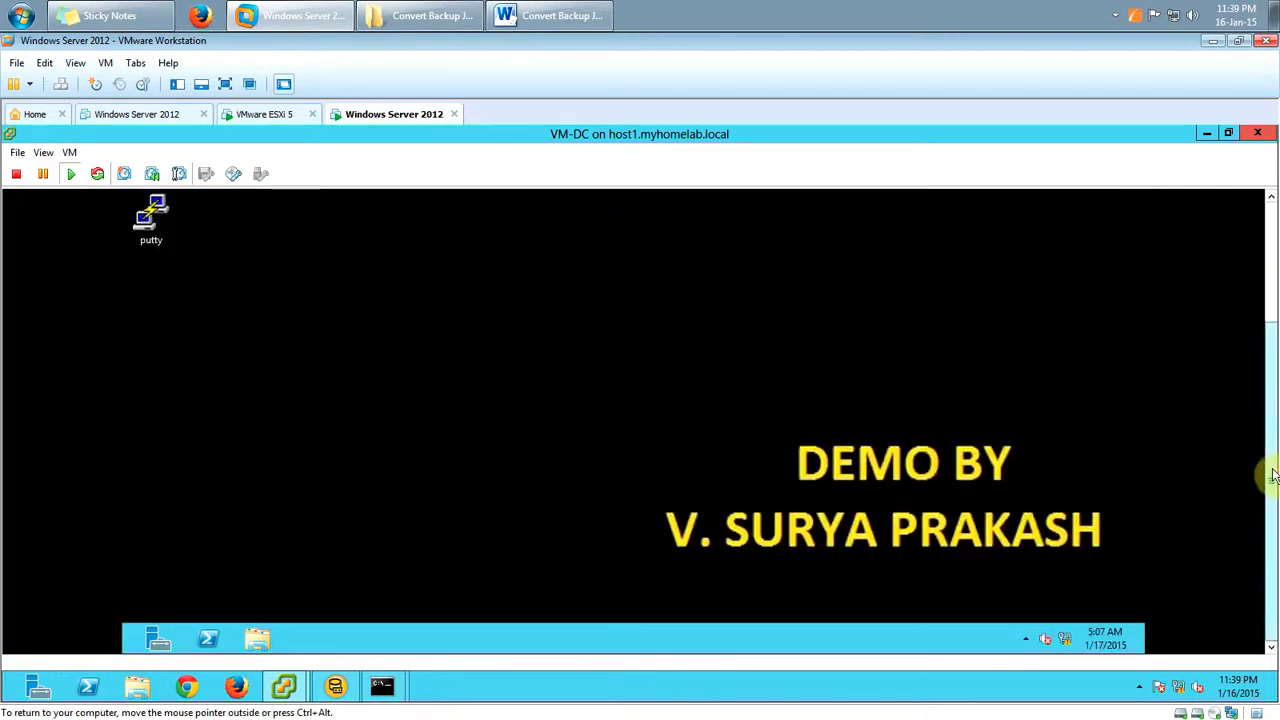
Review the computer name and domain in VM-DC's System window, and close the window.
drag(1272, 477, 1274, 403)
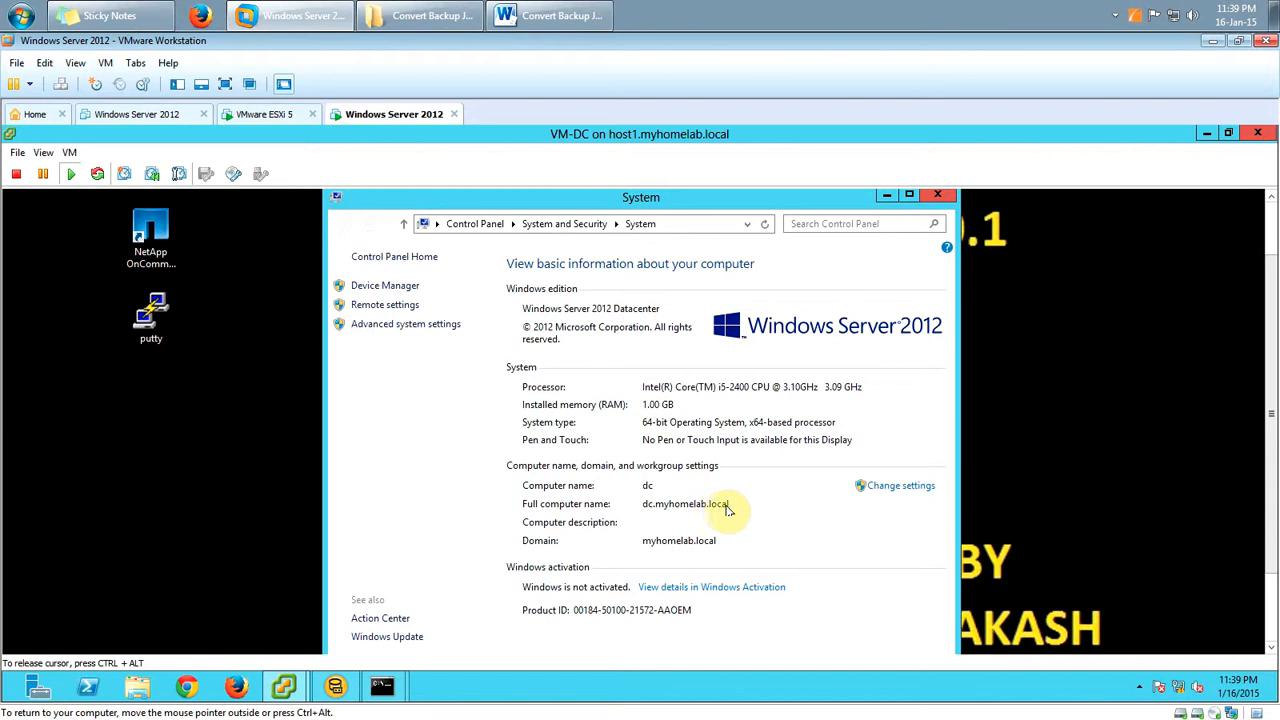
click(937, 195)
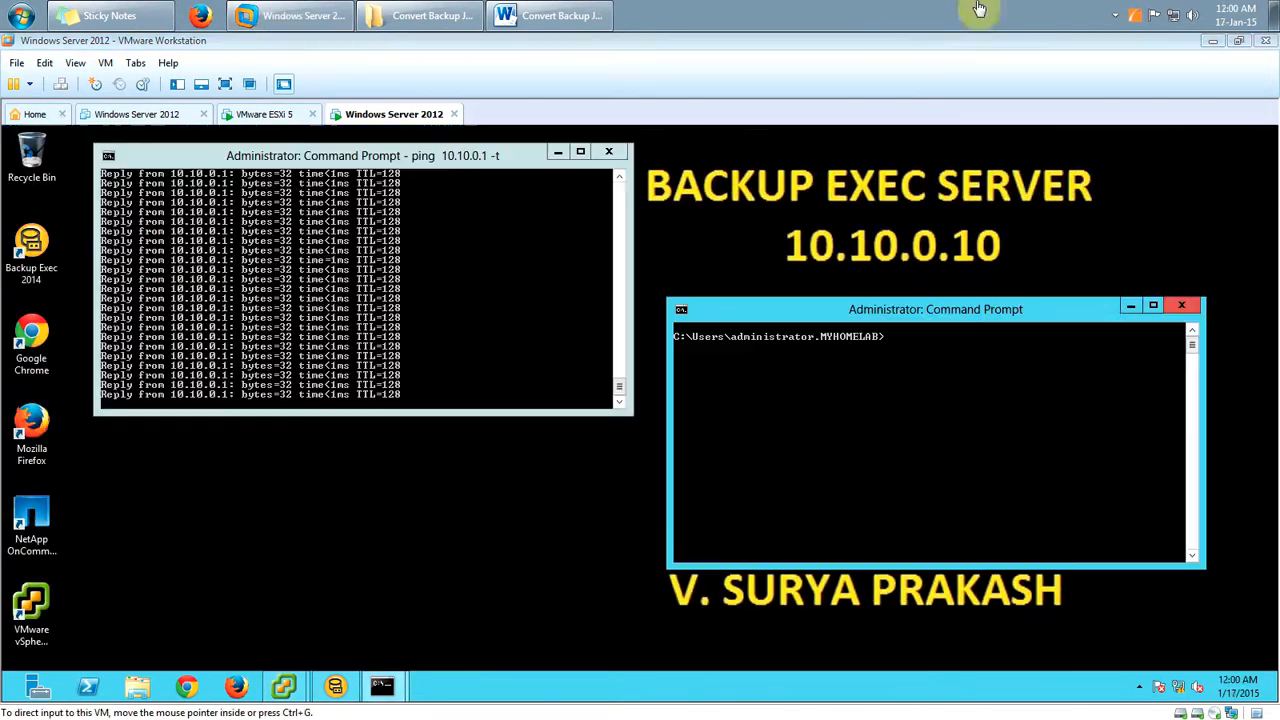
Check the original domain controller's power state in VMware Workstation, and return to the Backup Exec server.
click(917, 365)
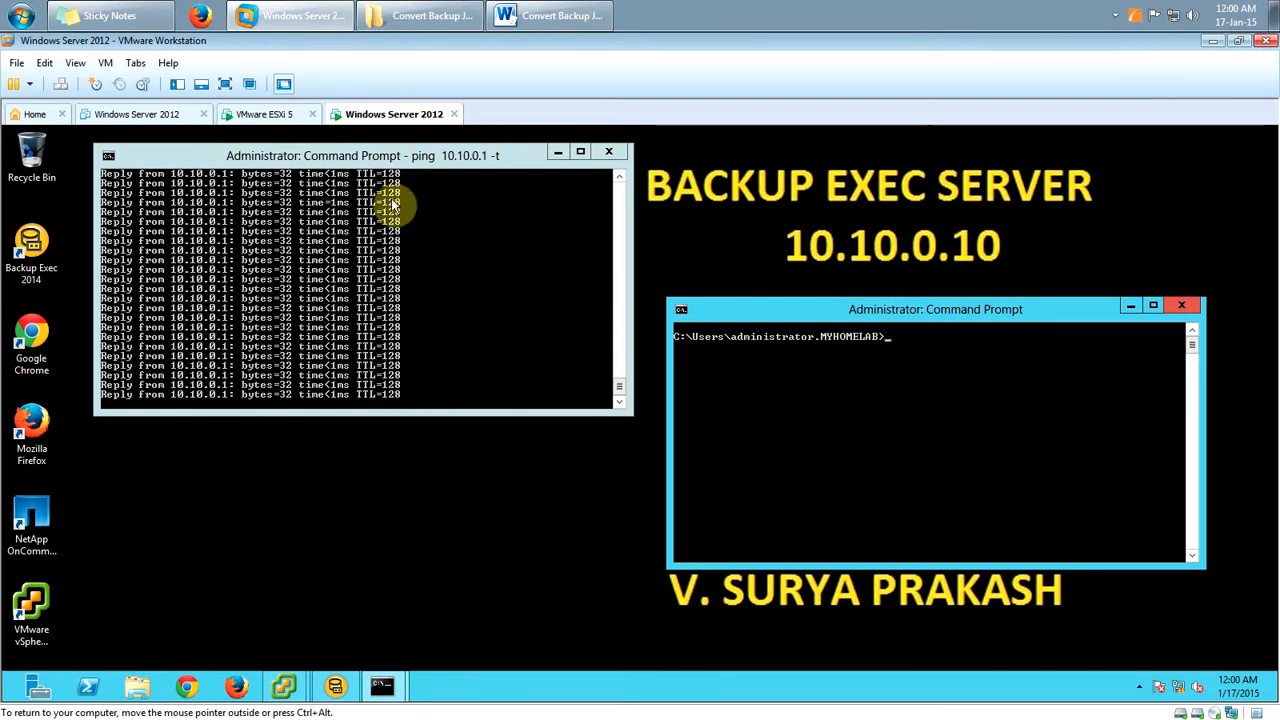
click(130, 114)
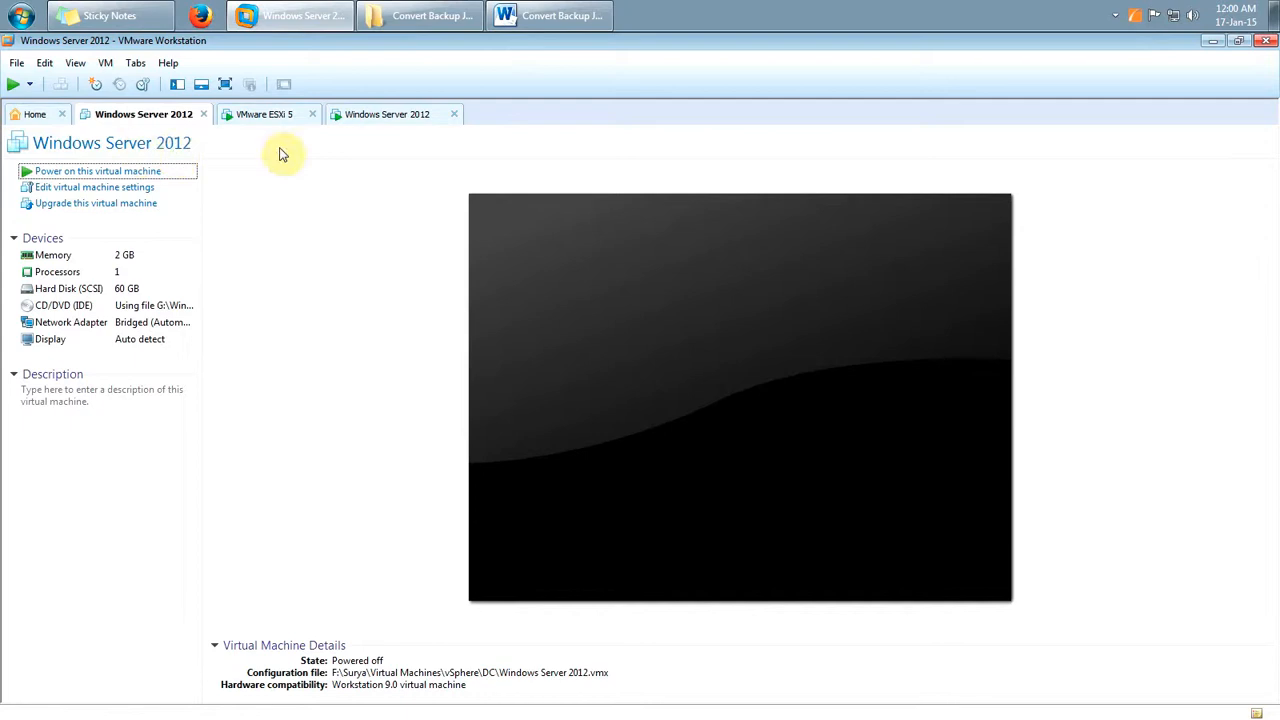
click(386, 116)
Bring up vSphere Client, dismiss the evaluation license notice, and minimize the client.
click(287, 688)
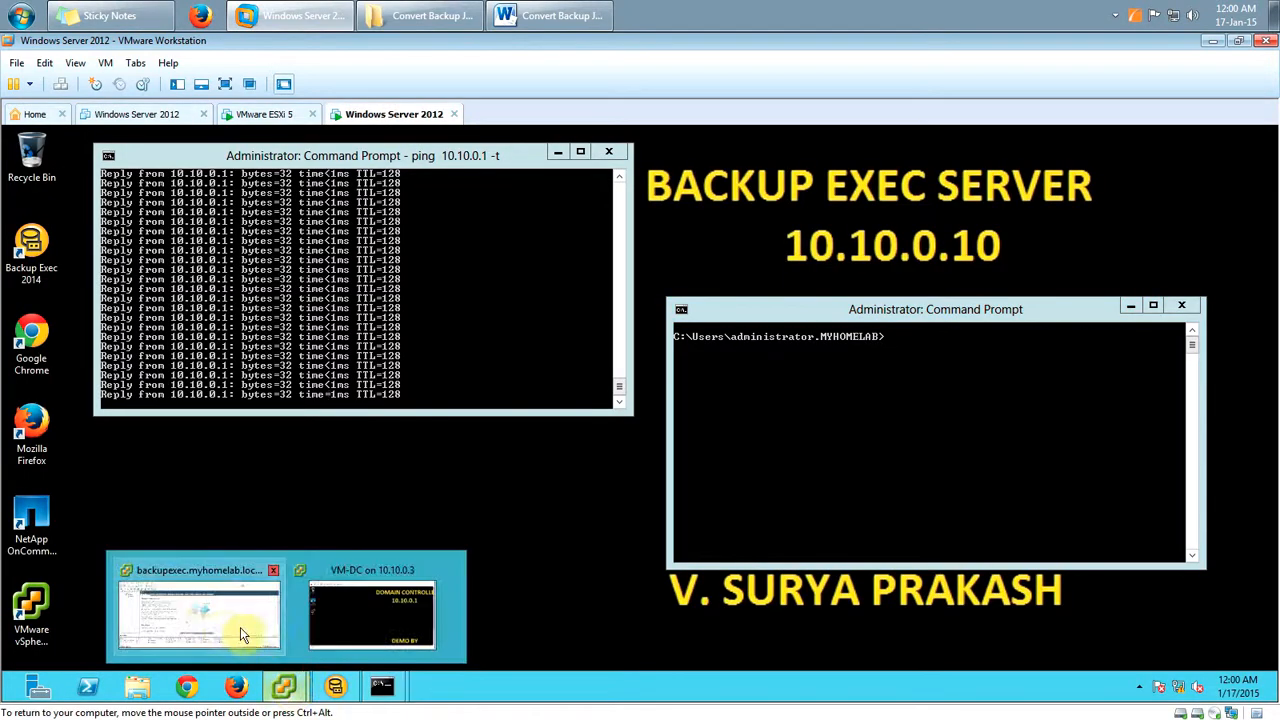
click(224, 632)
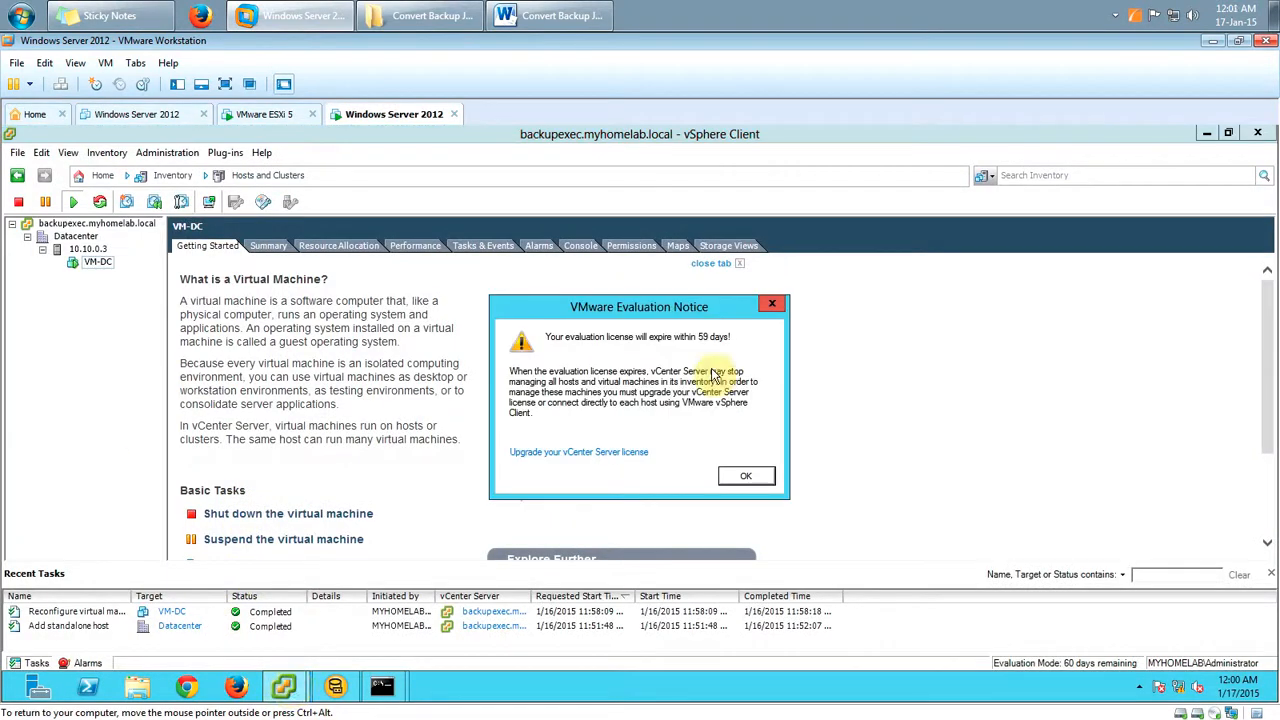
click(748, 477)
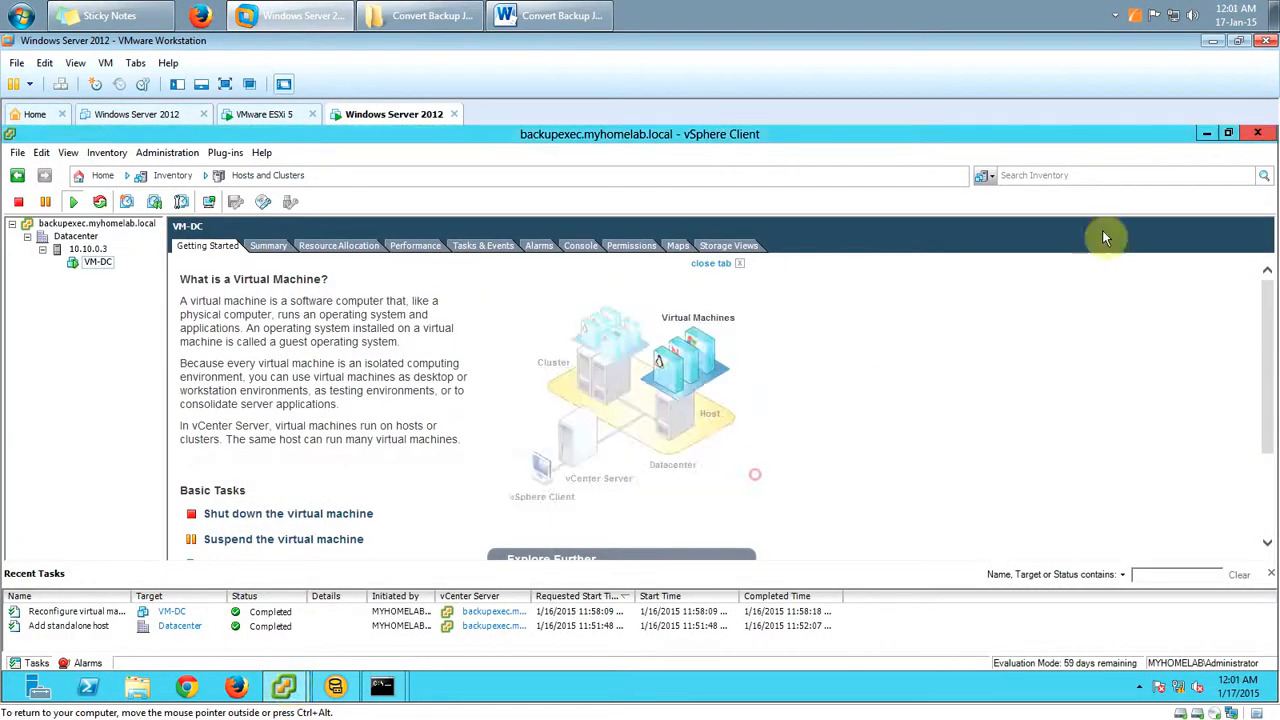
click(1205, 136)
Run nslookup in the idle Command Prompt on the Backup Exec server.
text(nsl)
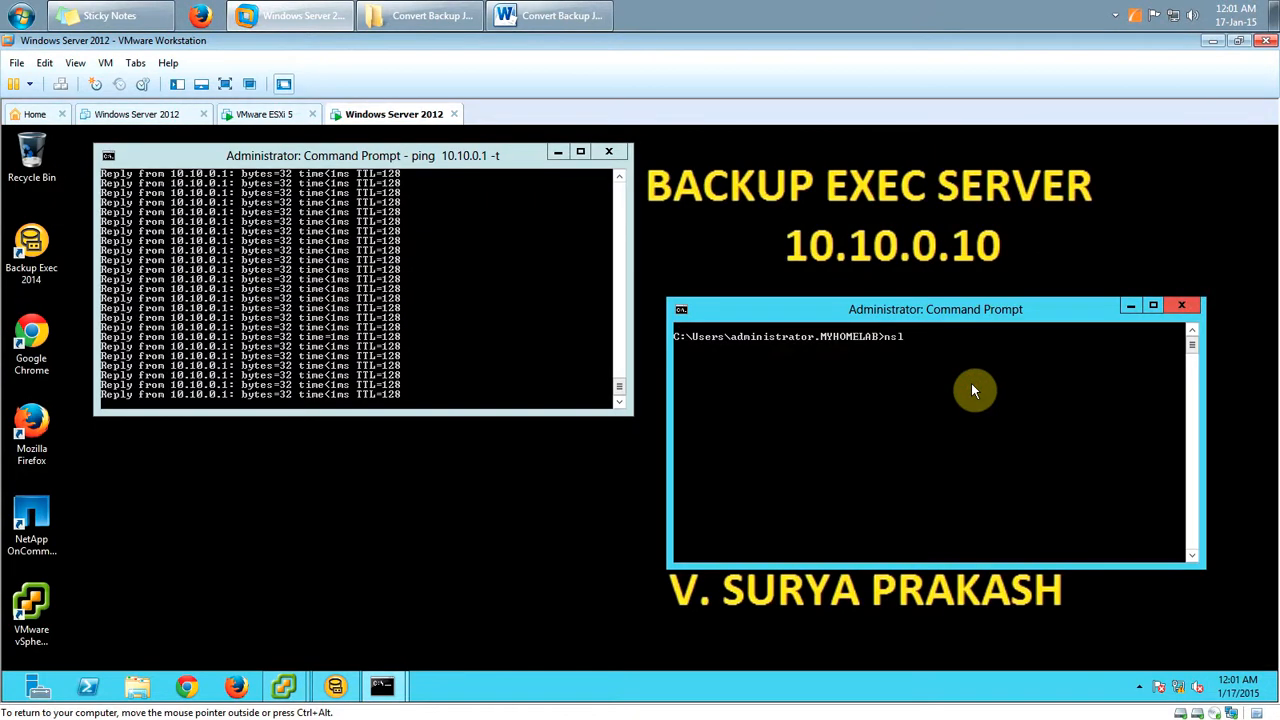
text(ookup)
key(Return)
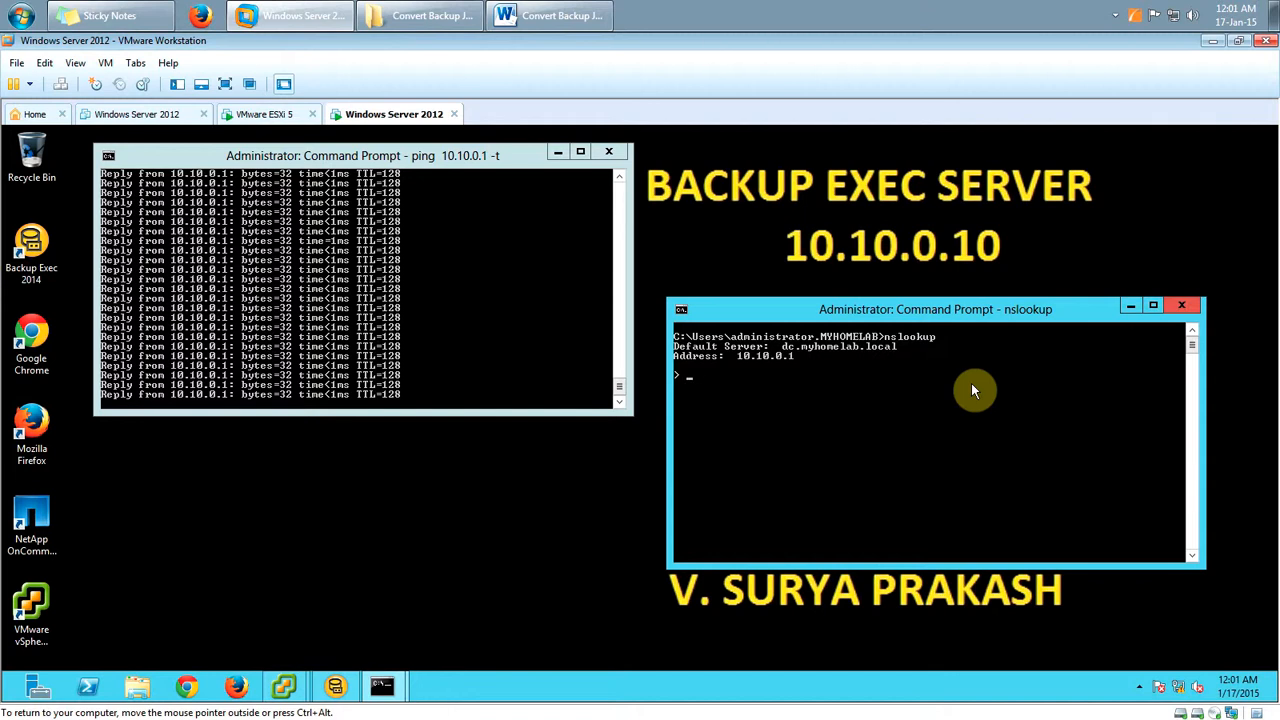
Recheck the original domain controller's power state, view VM-DC's console on the Backup Exec server, and minimize it.
click(143, 118)
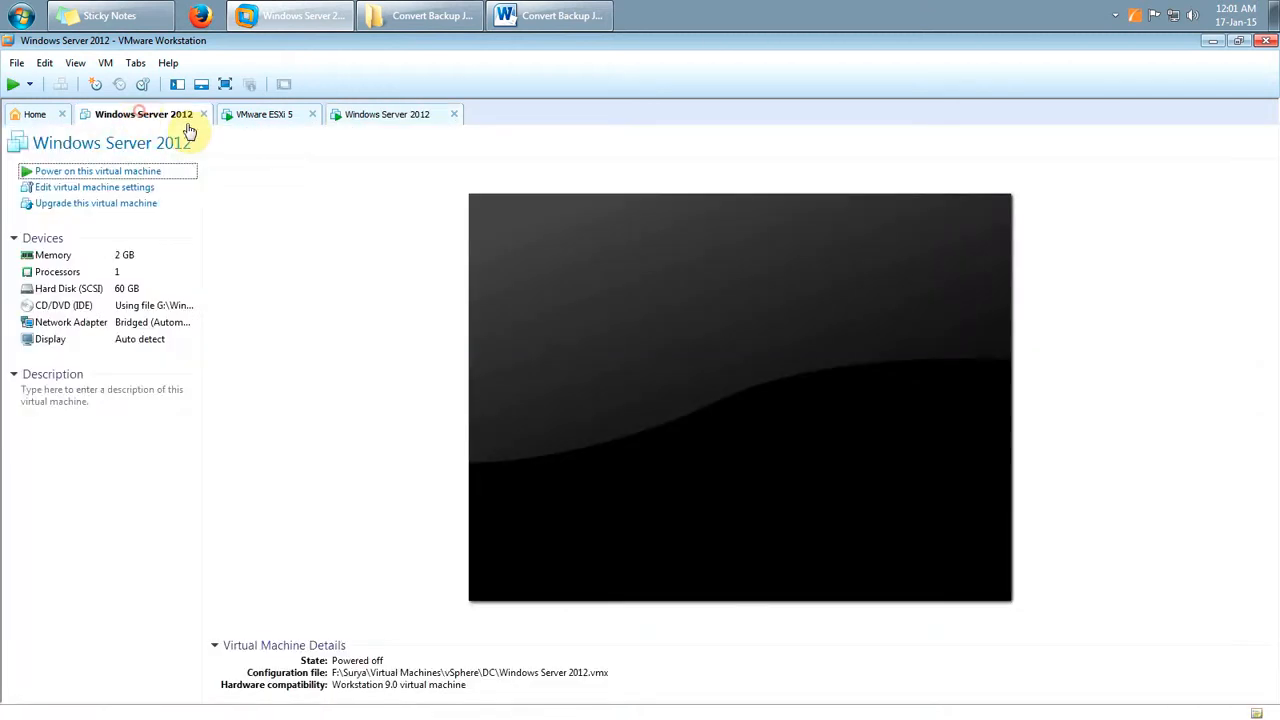
click(421, 117)
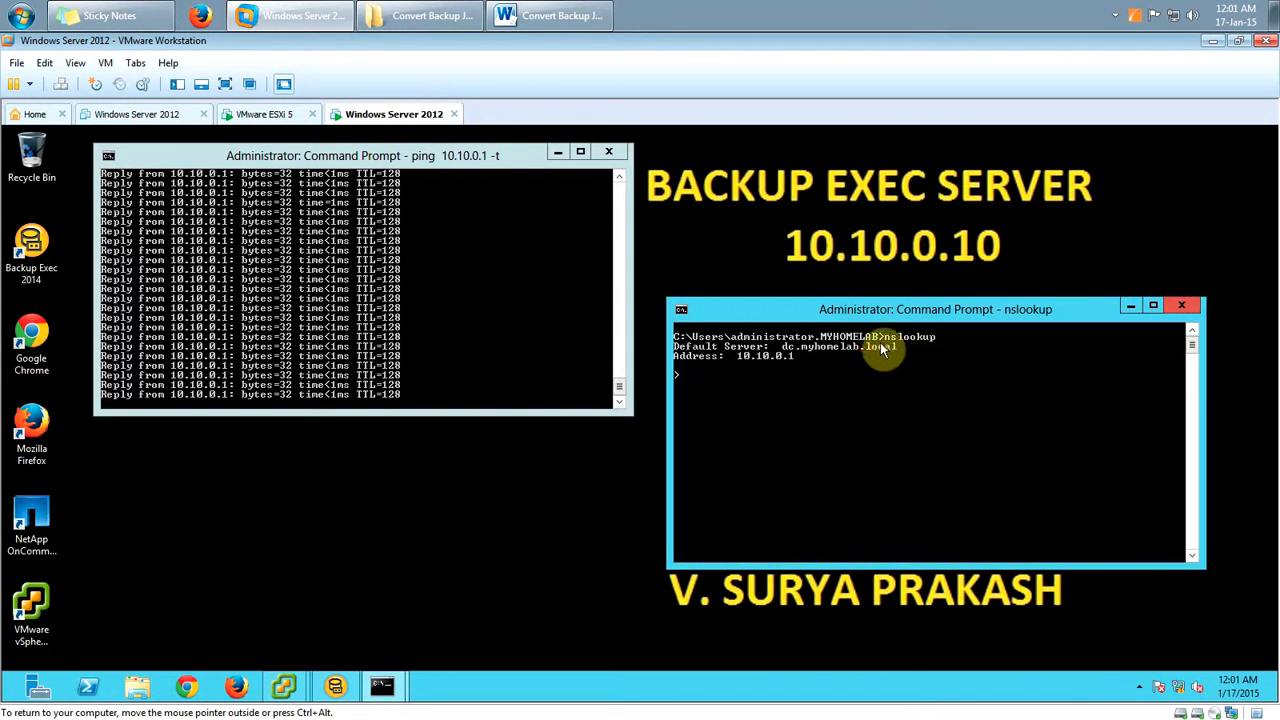
mouse_move(288, 680)
click(360, 623)
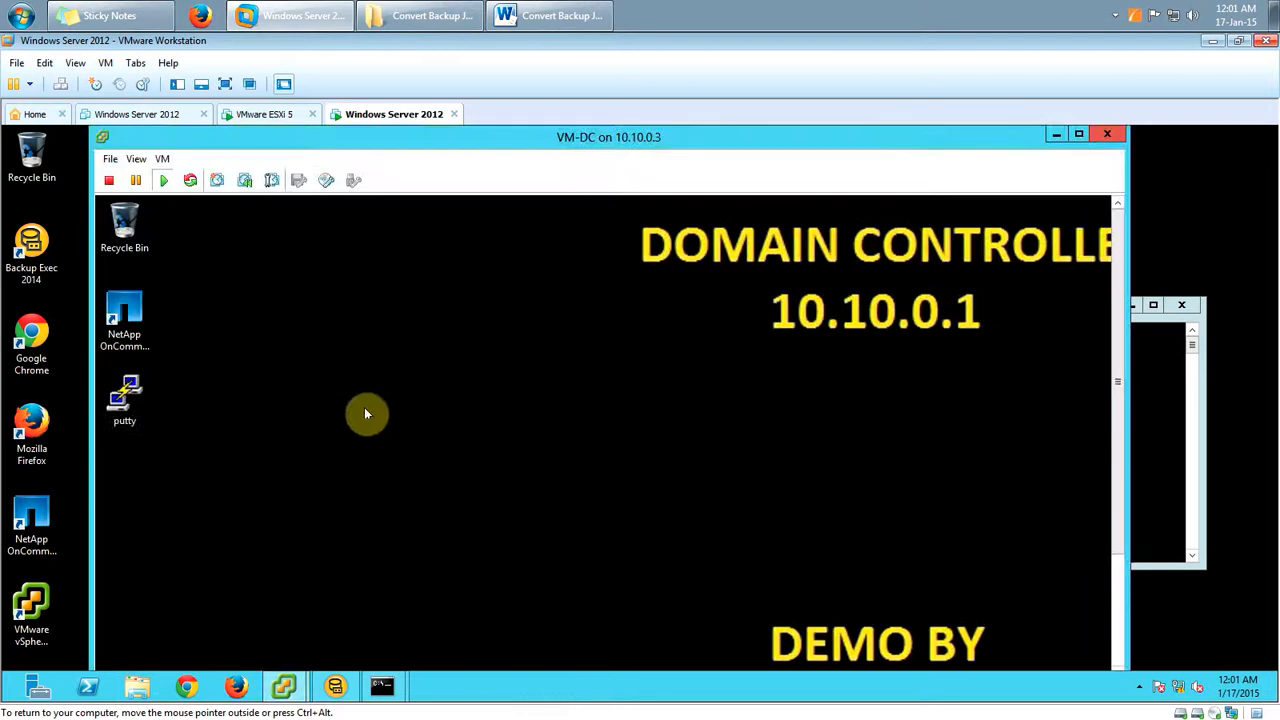
click(1056, 134)
Review VM-DC's Summary information in vSphere Client, and minimize the client.
mouse_move(278, 690)
click(190, 590)
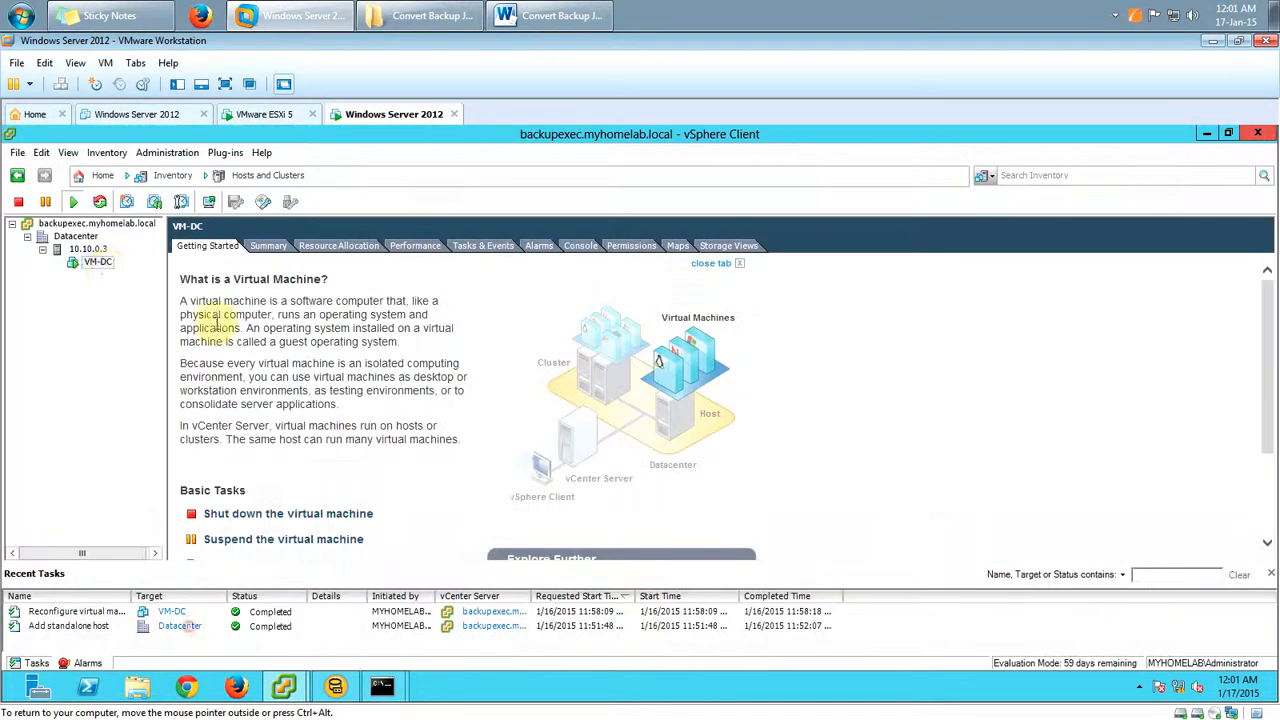
click(267, 246)
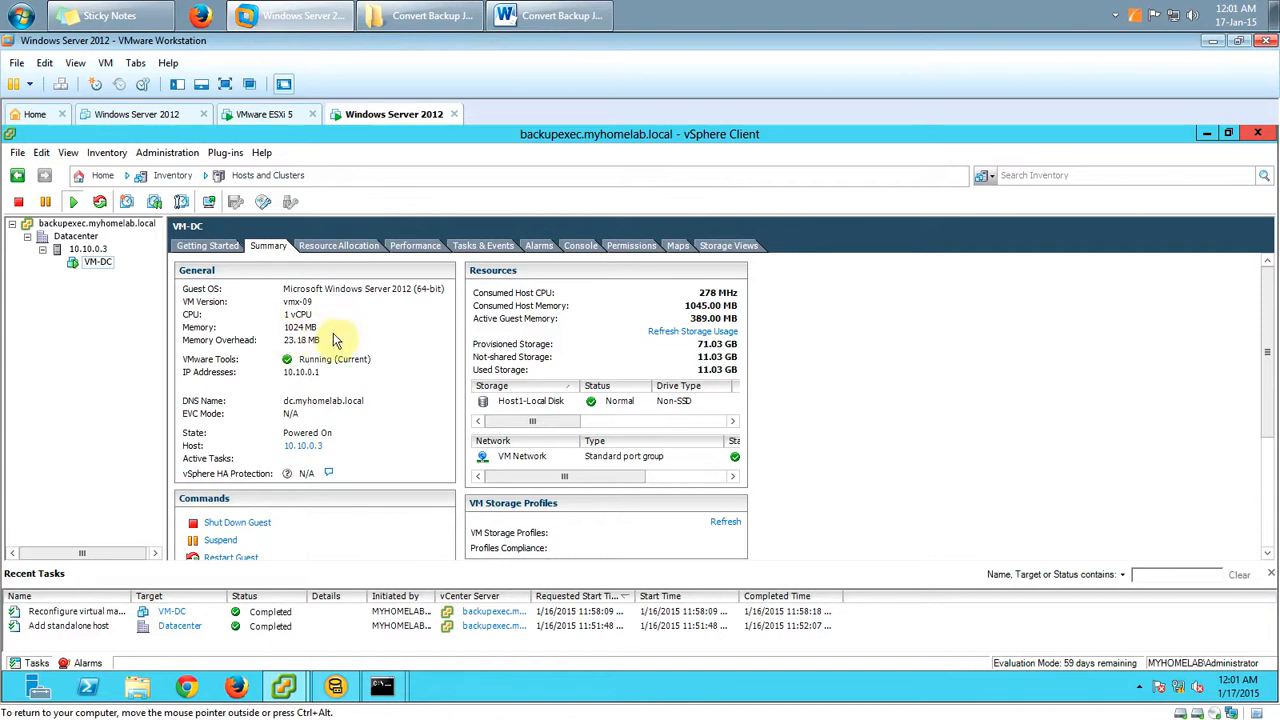
click(1206, 133)
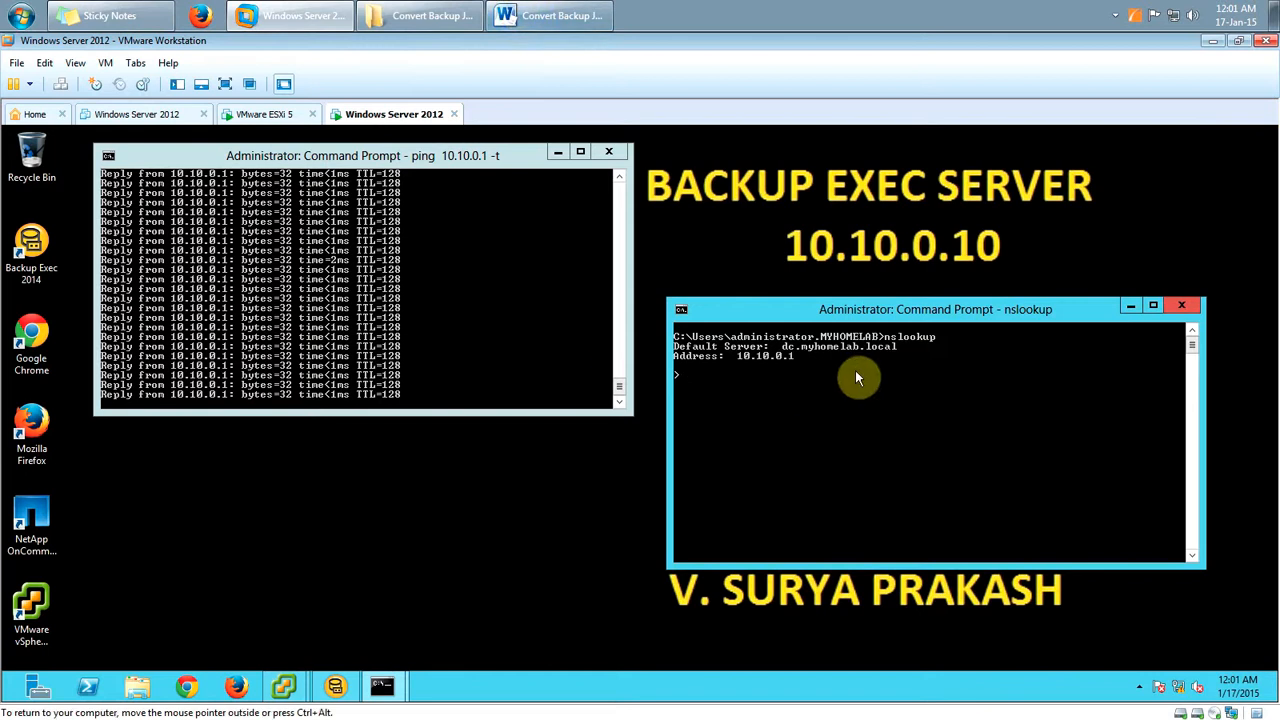
Switch to the Word document and highlight the demo coverage list for review.
click(555, 16)
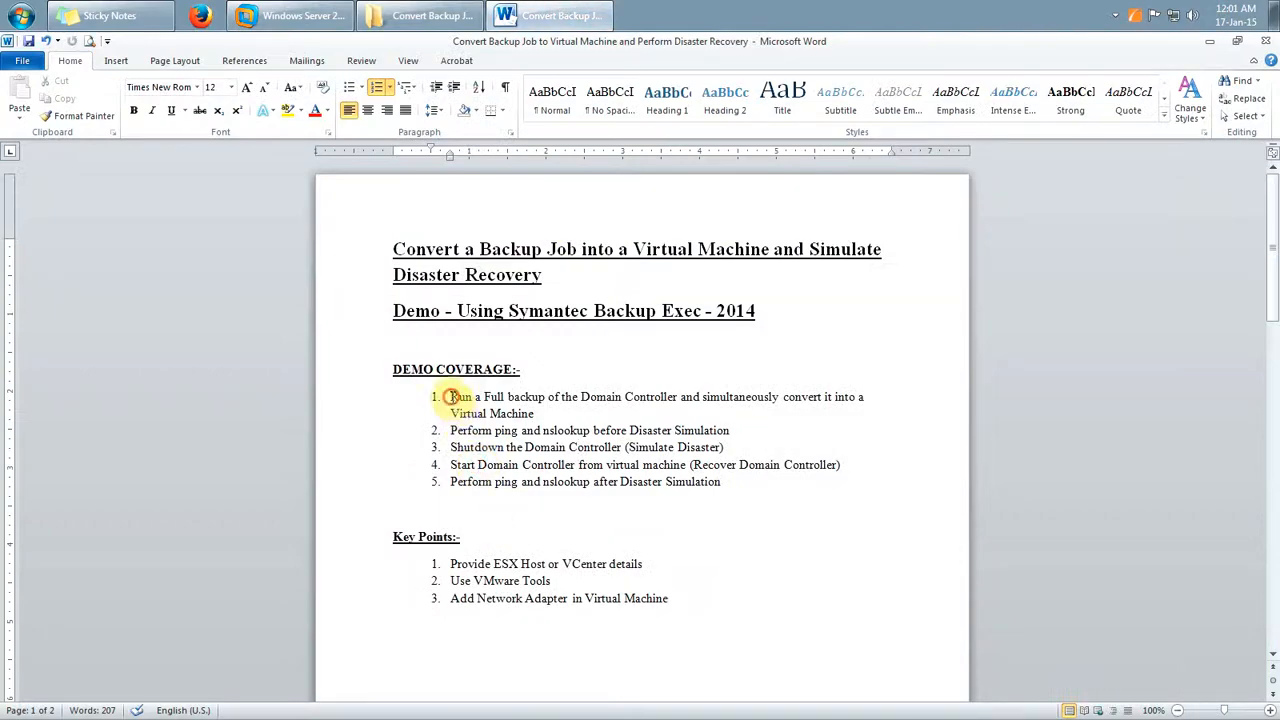
drag(450, 397, 737, 494)
click(443, 423)
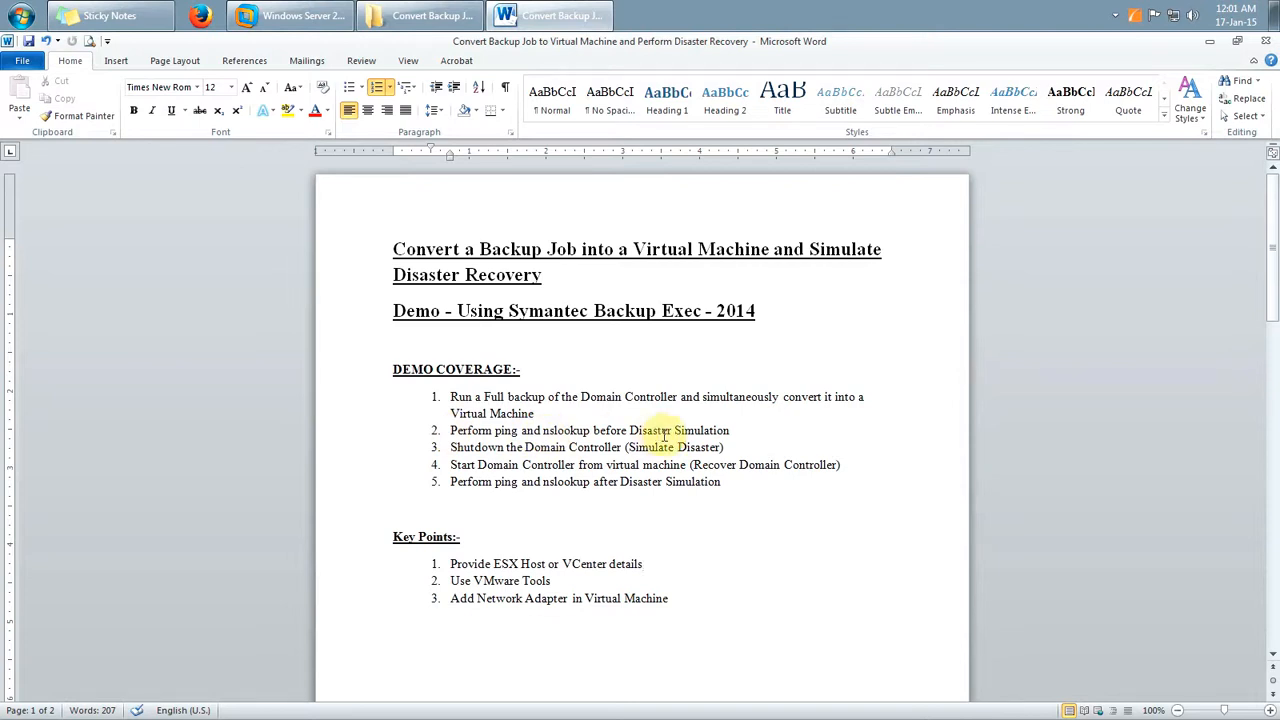
Check the original domain controller in VMware Workstation, and highlight the "Shutdown the Domain Controller" item in the Word document.
click(300, 15)
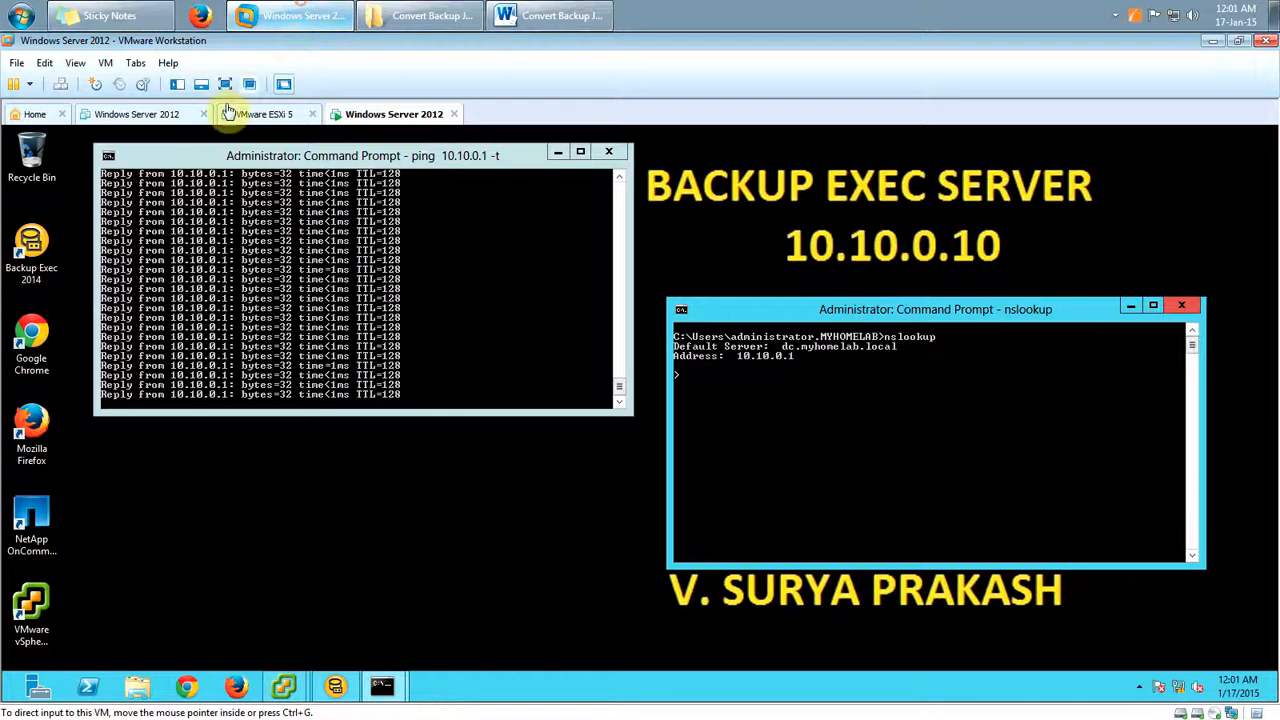
click(130, 116)
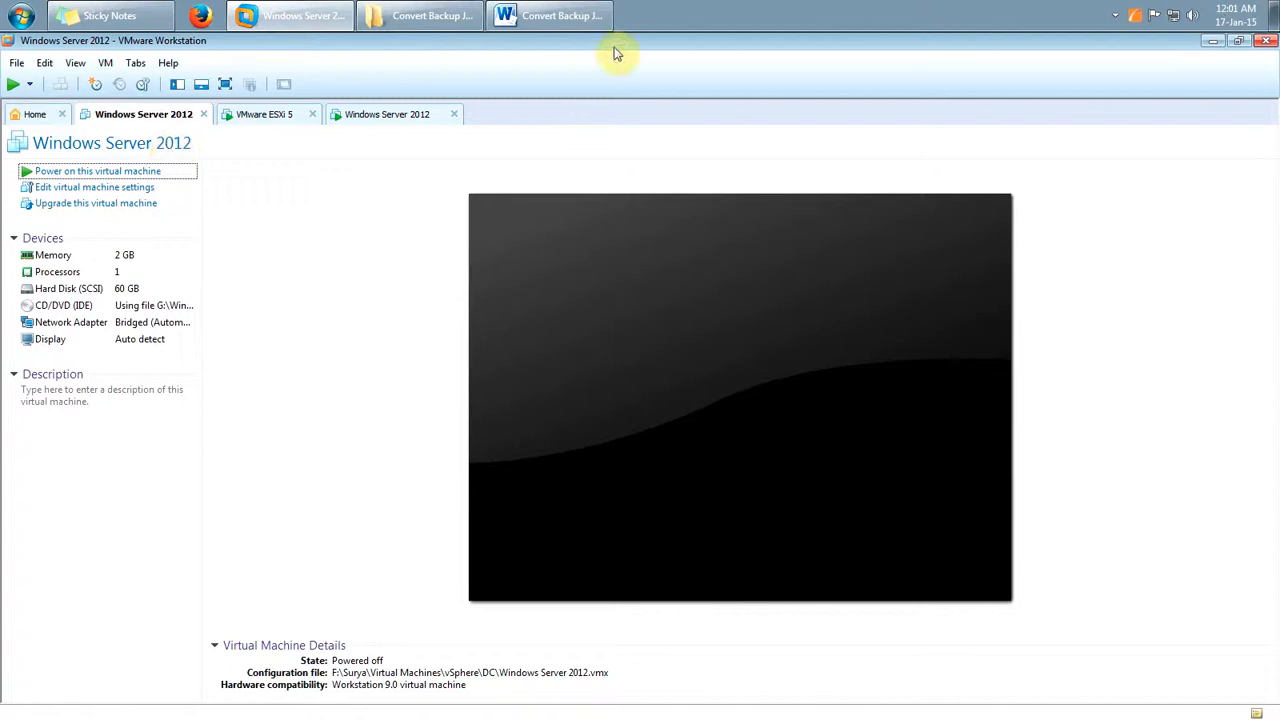
click(565, 16)
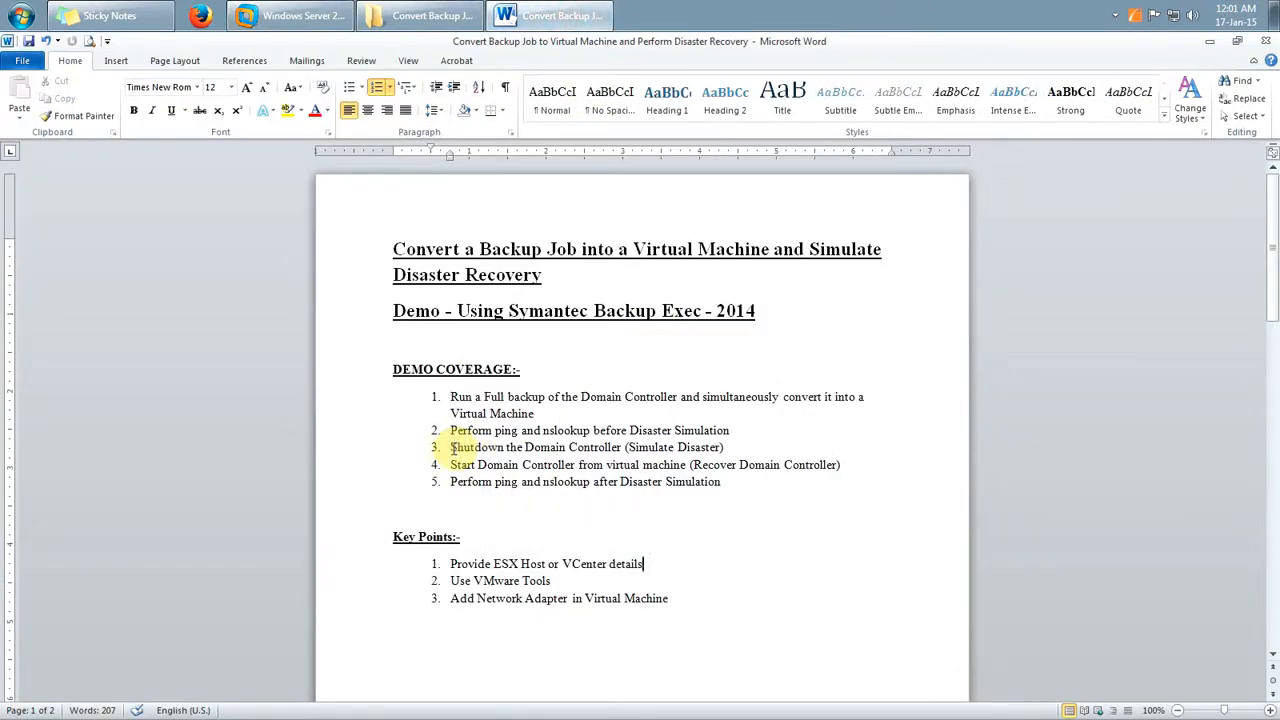
drag(450, 447, 700, 448)
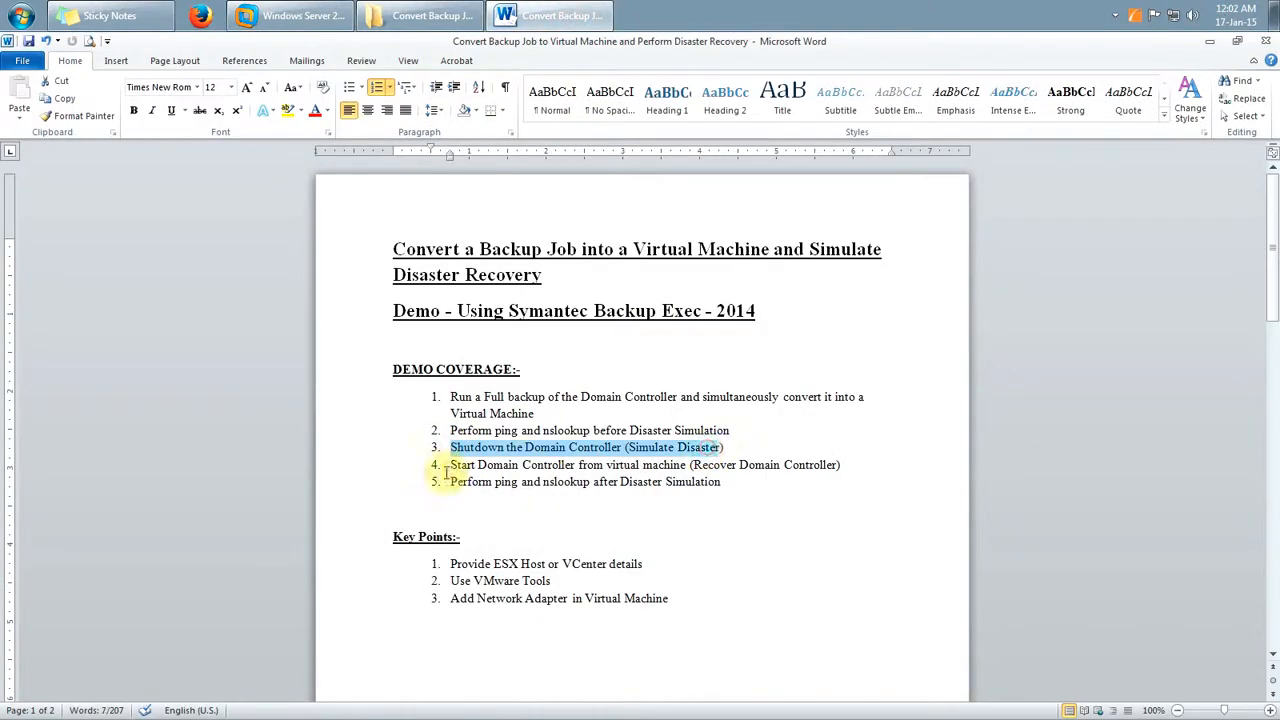
Highlight the "Start Domain Controller from virtual machine" item, and check VM-DC in vSphere Client.
drag(452, 466, 720, 466)
click(285, 16)
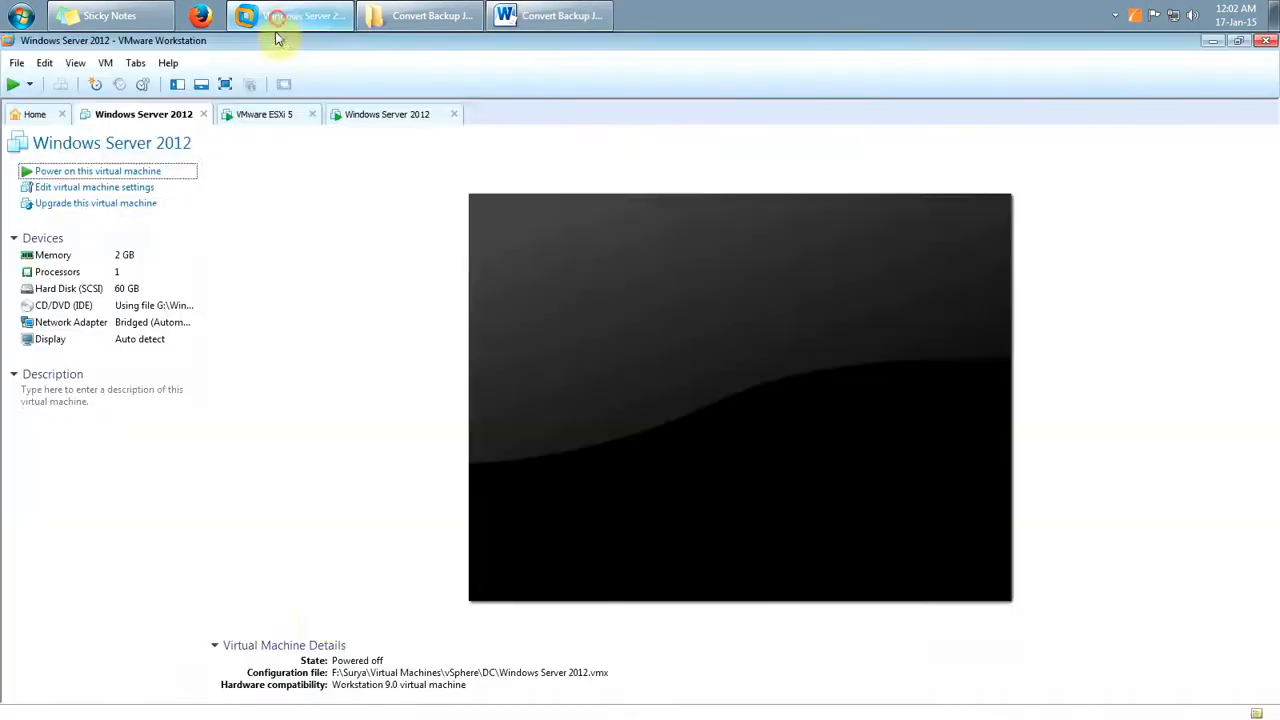
click(340, 114)
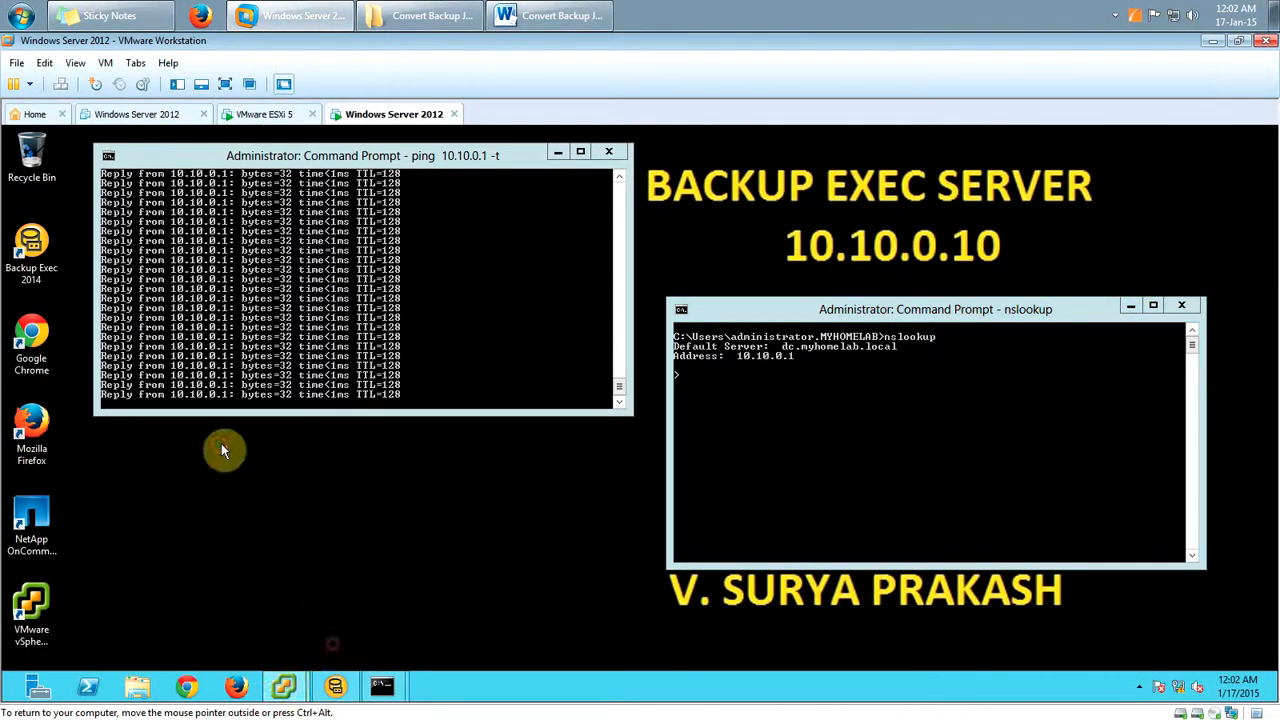
click(283, 686)
click(200, 612)
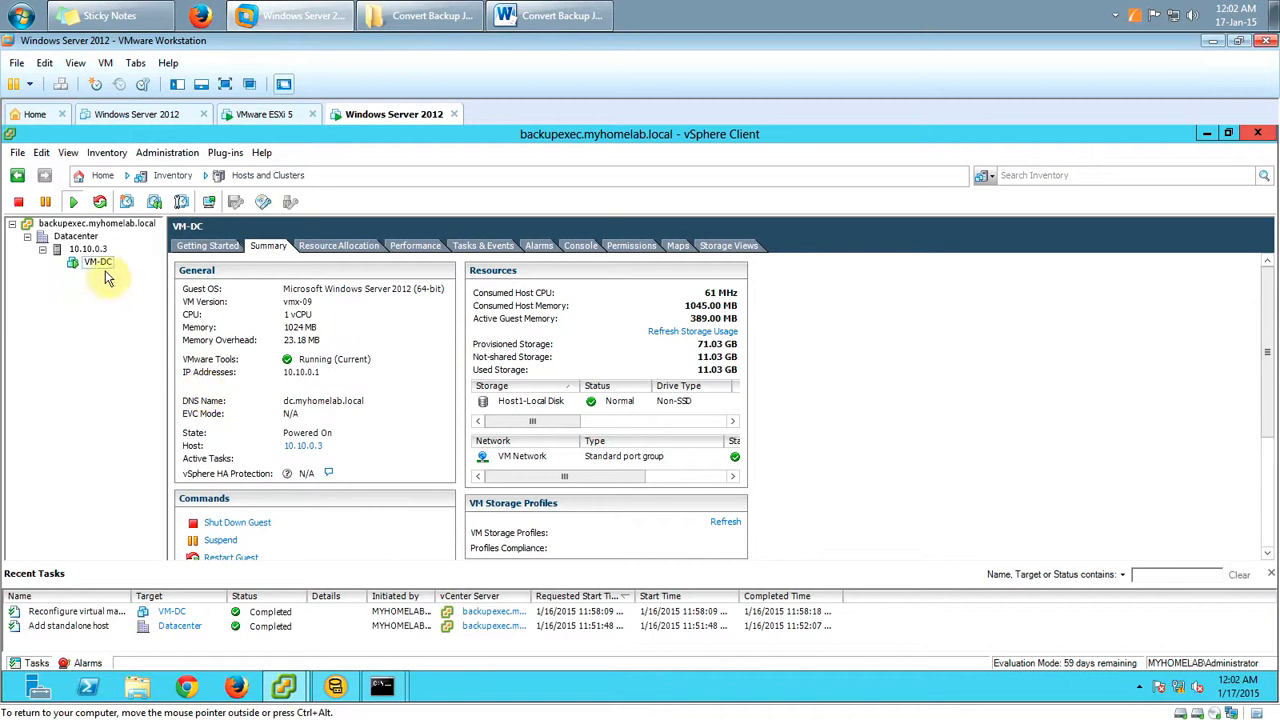
Highlight the post-disaster ping and nslookup item in Word, and compare the original domain controller with VM-DC.
click(548, 15)
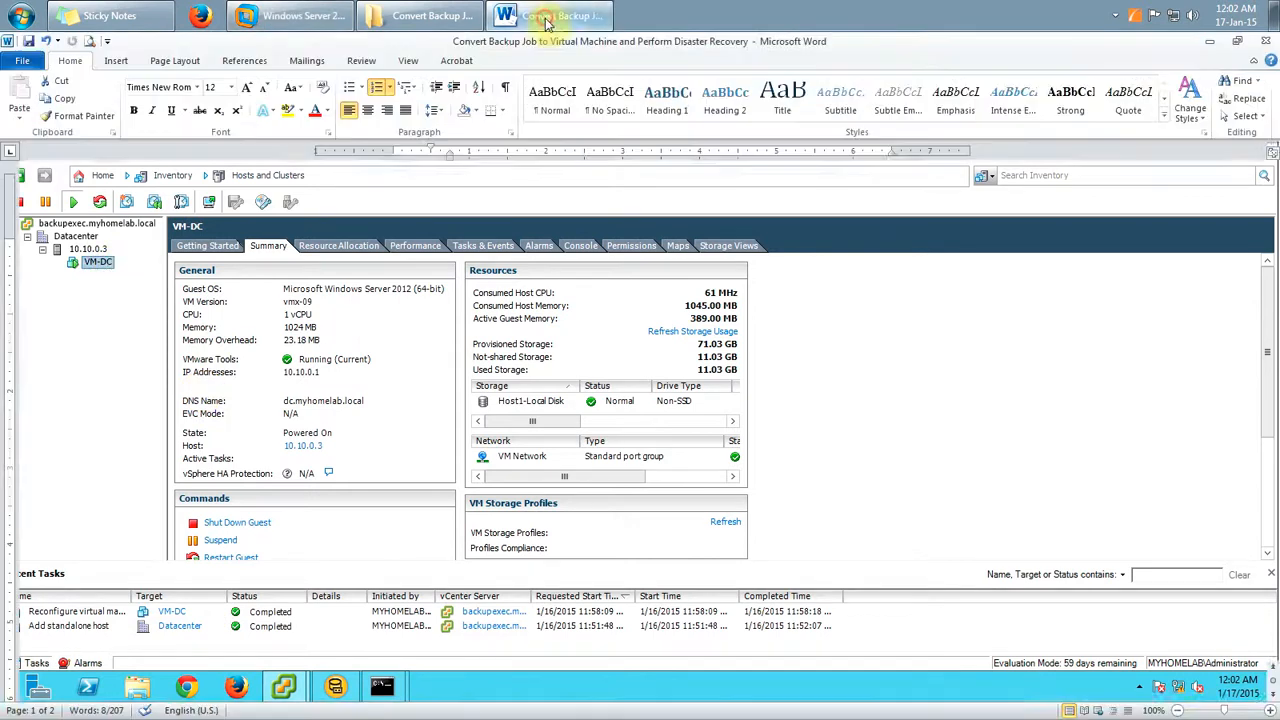
drag(452, 483, 738, 487)
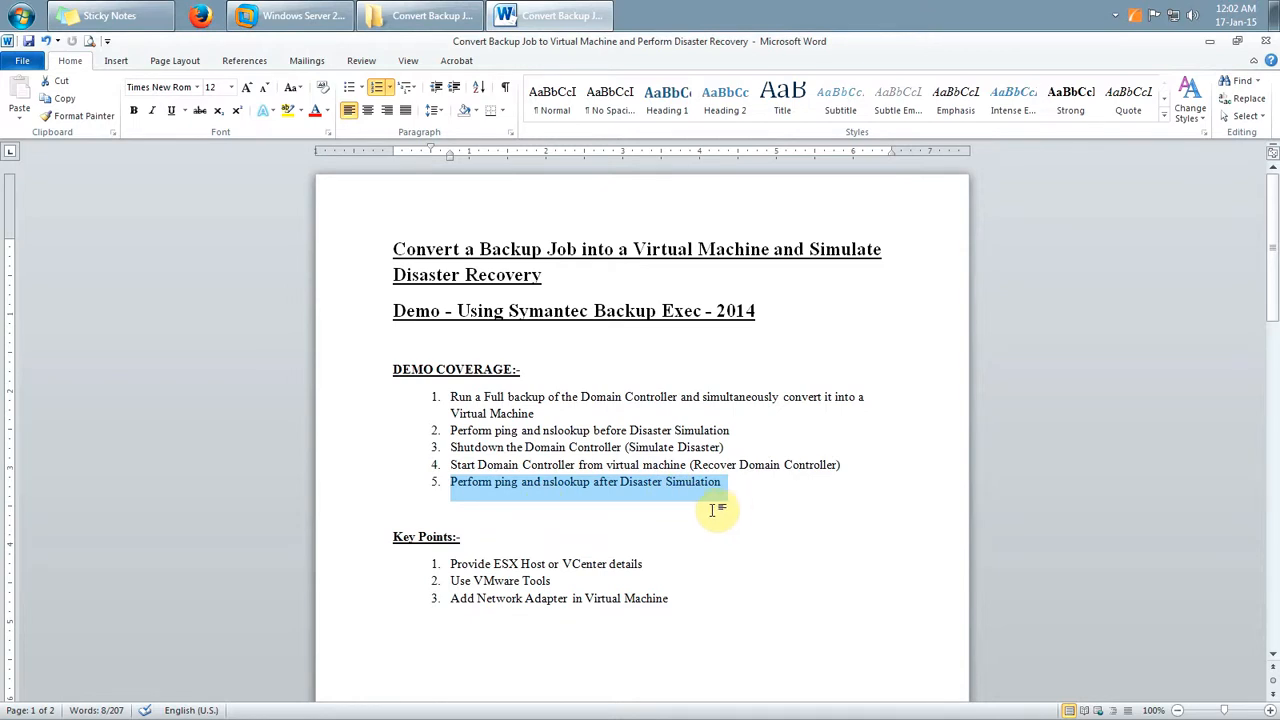
click(292, 15)
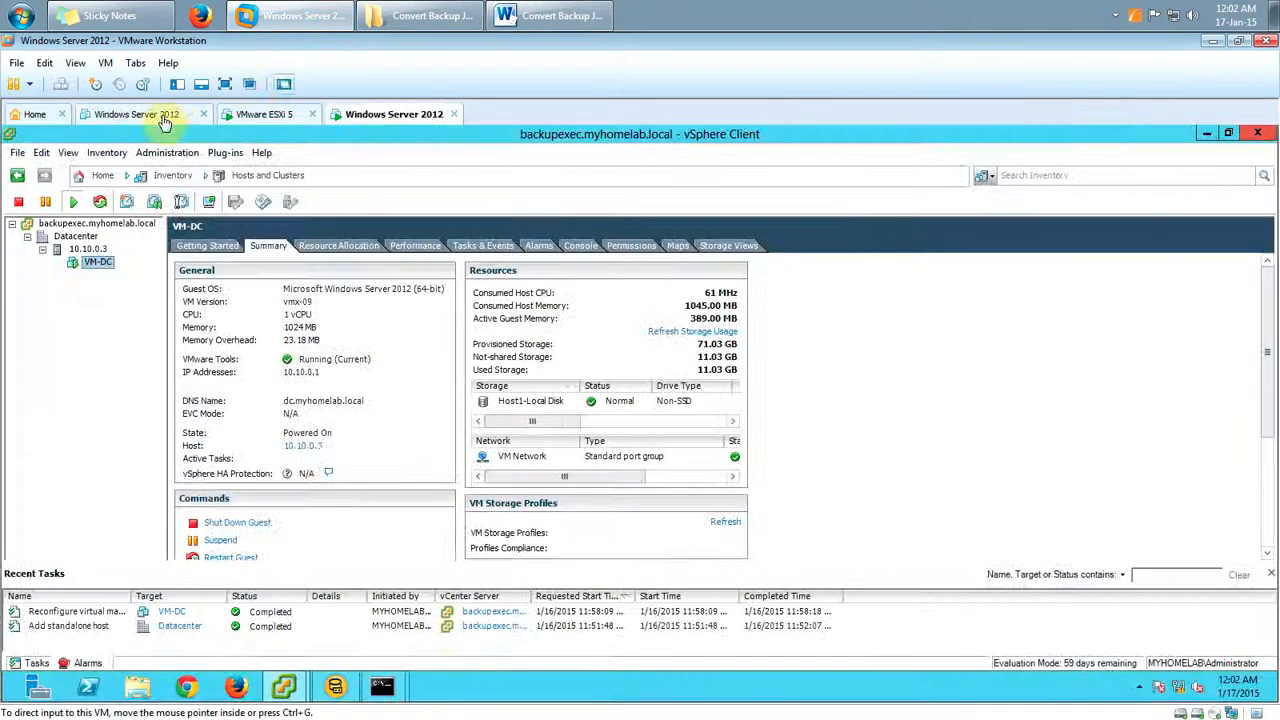
click(160, 116)
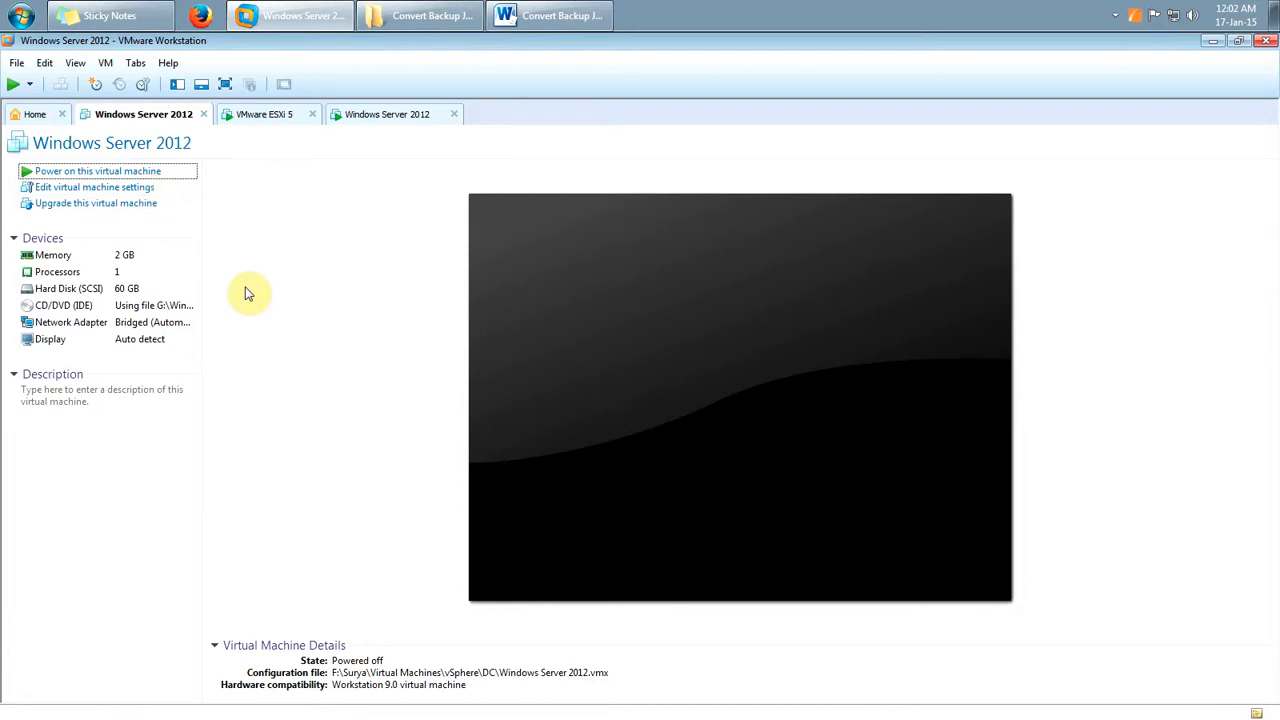
click(390, 116)
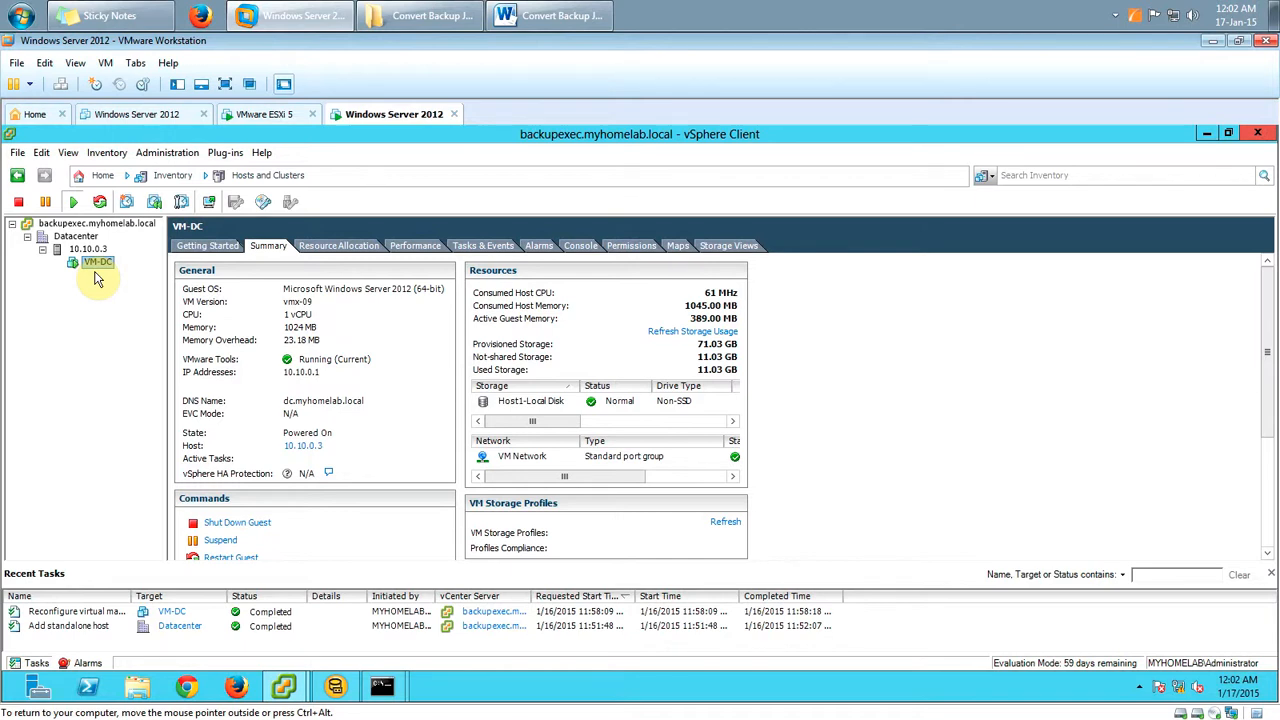
Review the Key Points section in the Word document, highlighting the whole list and the "Add Network Adapter in Virtual Machine" item.
click(550, 15)
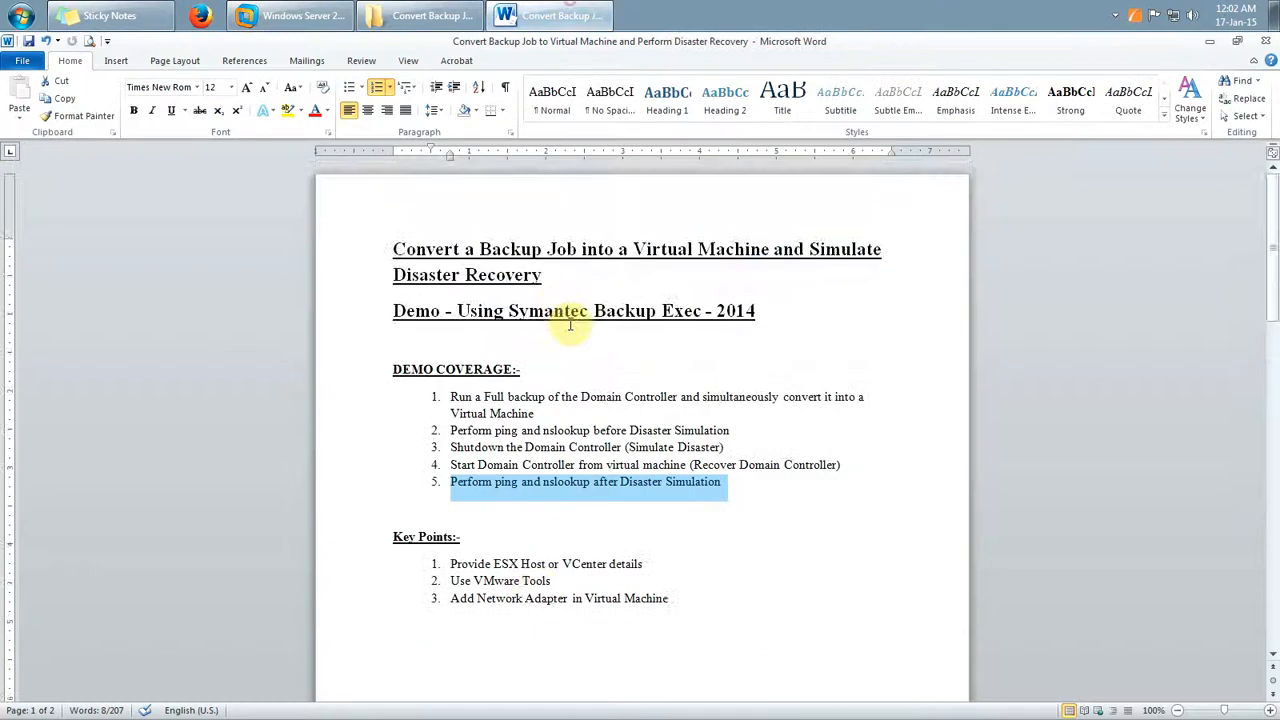
scroll(543, 400, down, 8)
scroll(540, 400, down, 9)
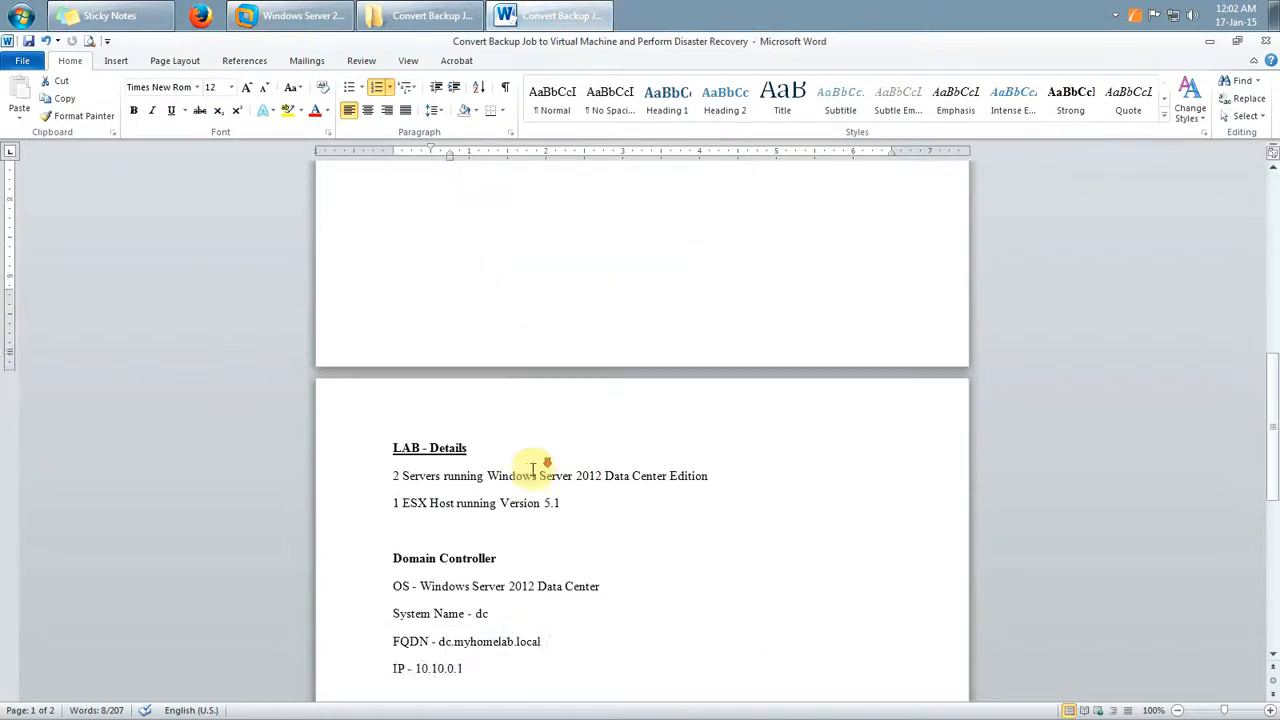
scroll(543, 462, up, 9)
scroll(543, 462, up, 4)
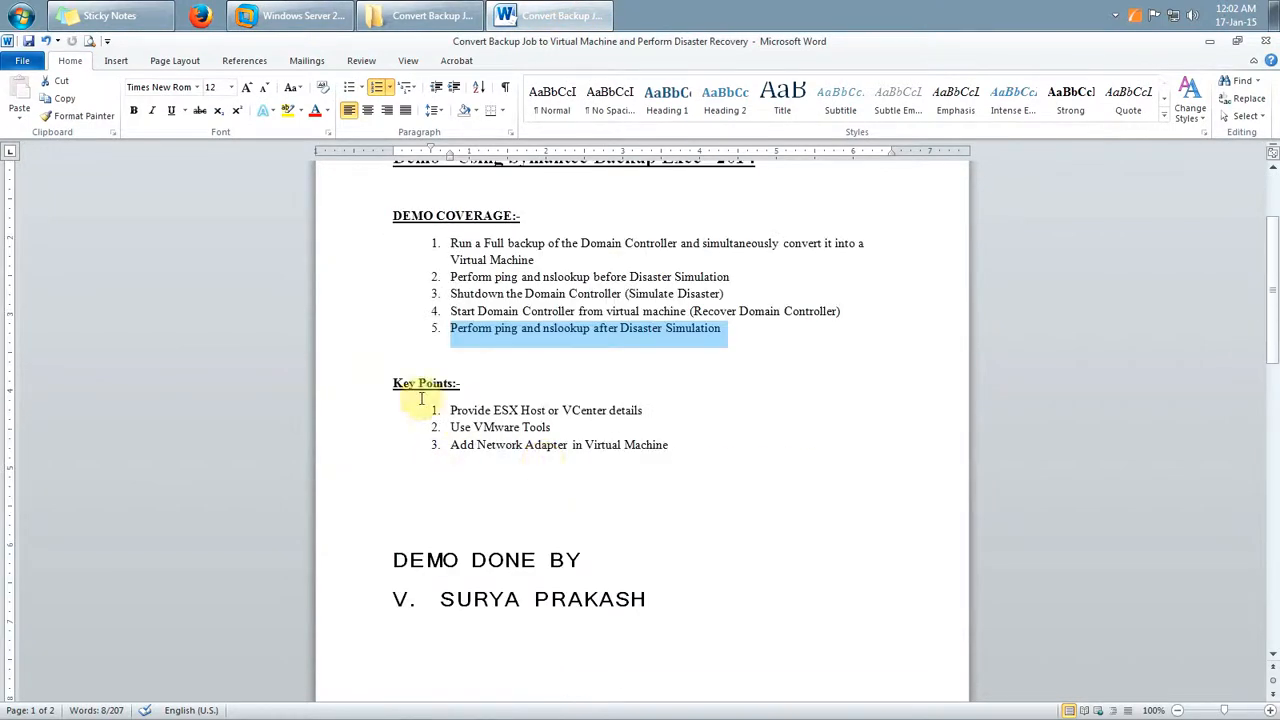
click(391, 383)
drag(391, 383, 694, 443)
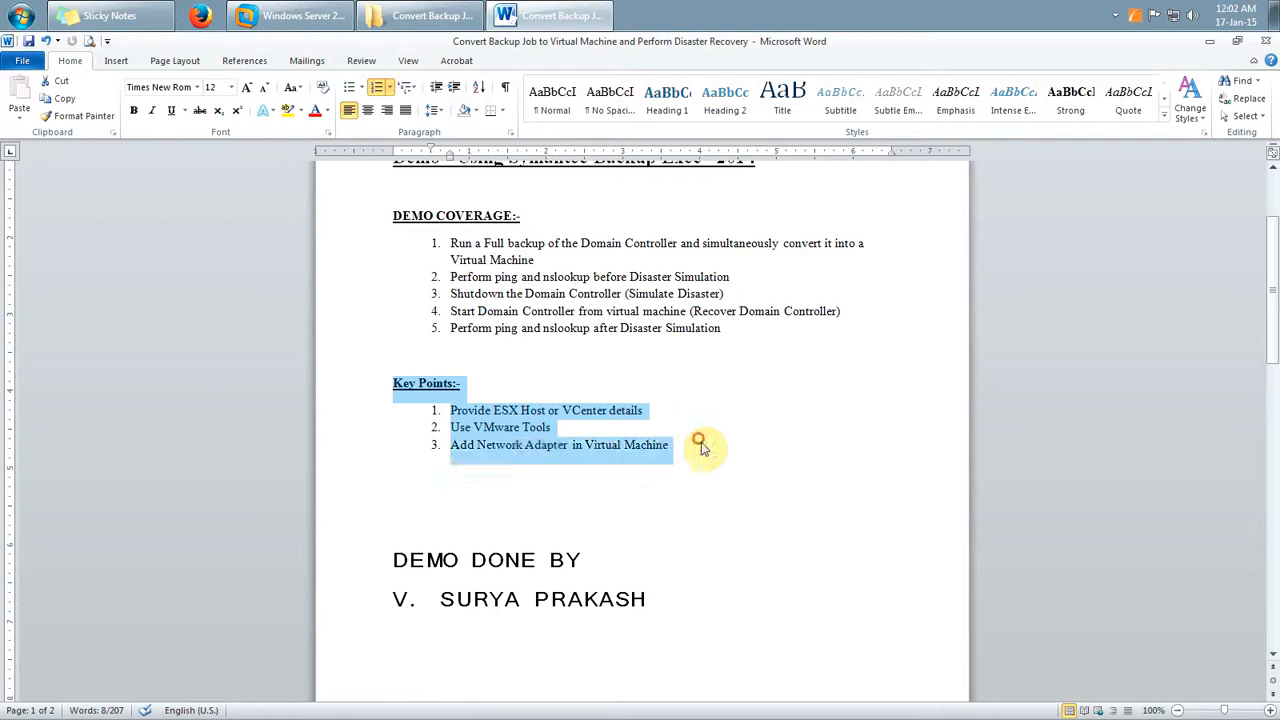
click(729, 483)
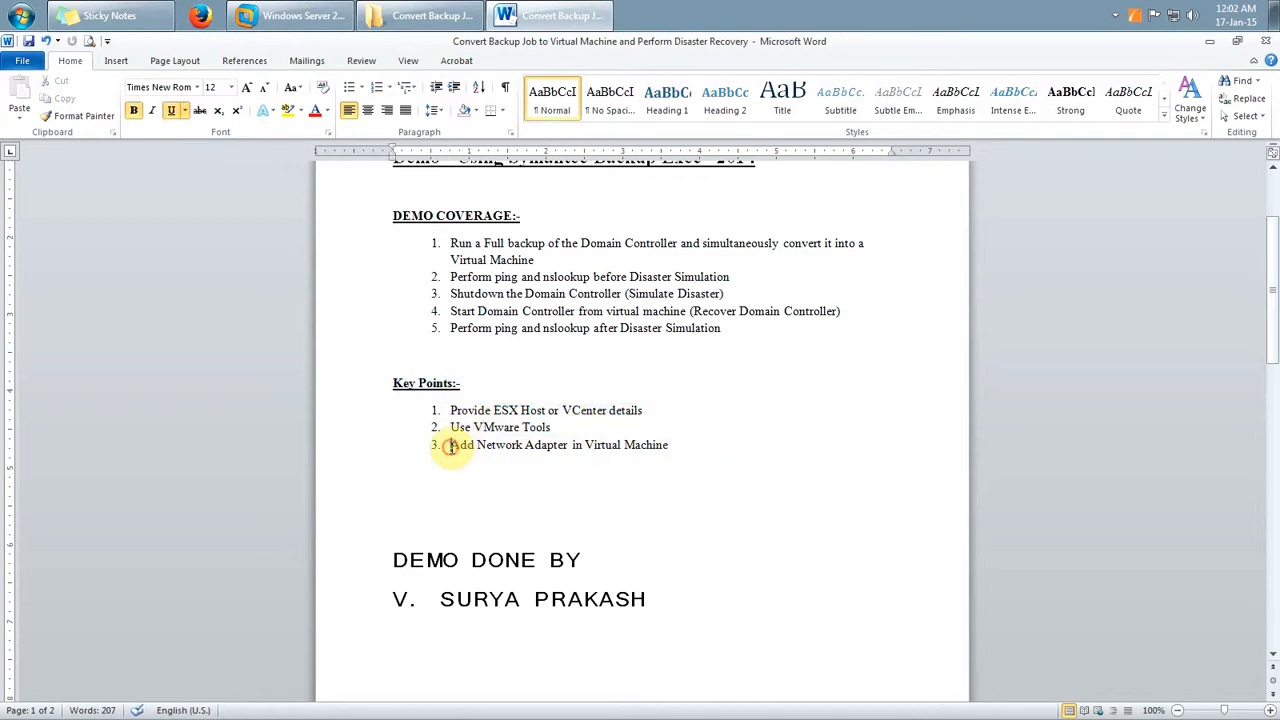
drag(450, 448, 686, 446)
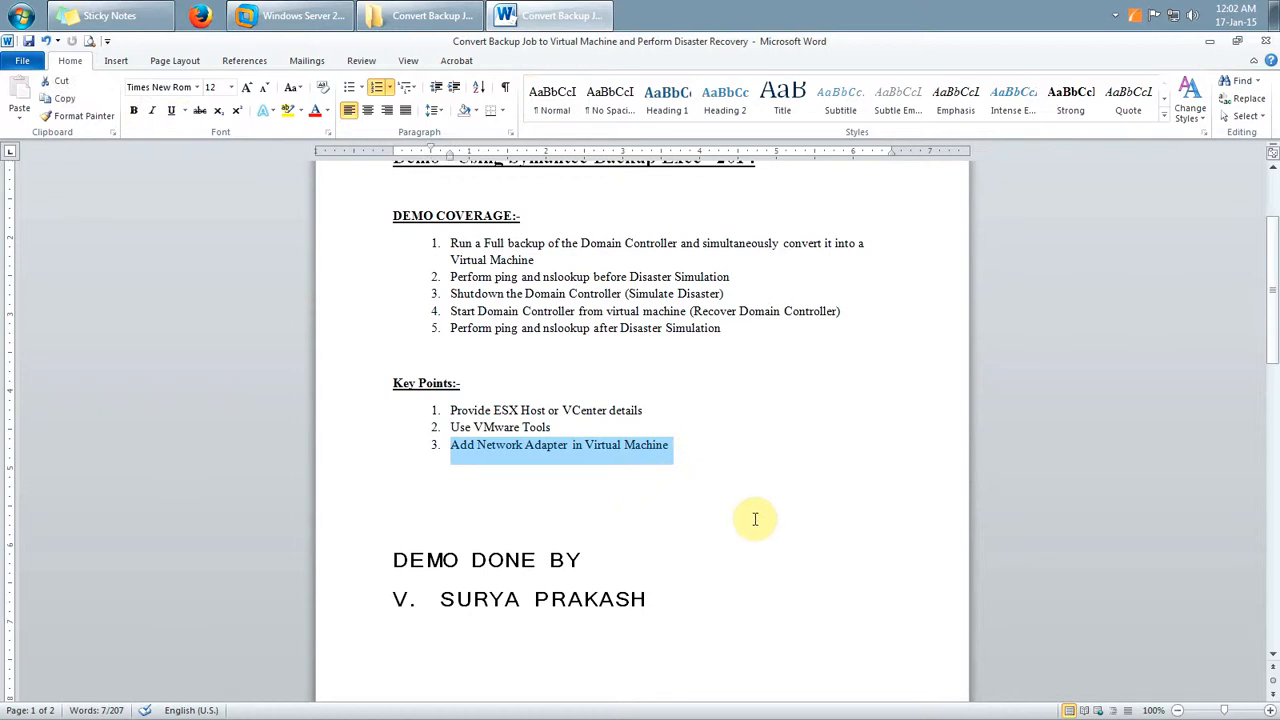
Return to the start of the Word document and highlight its title for review.
scroll(755, 519, up, 3)
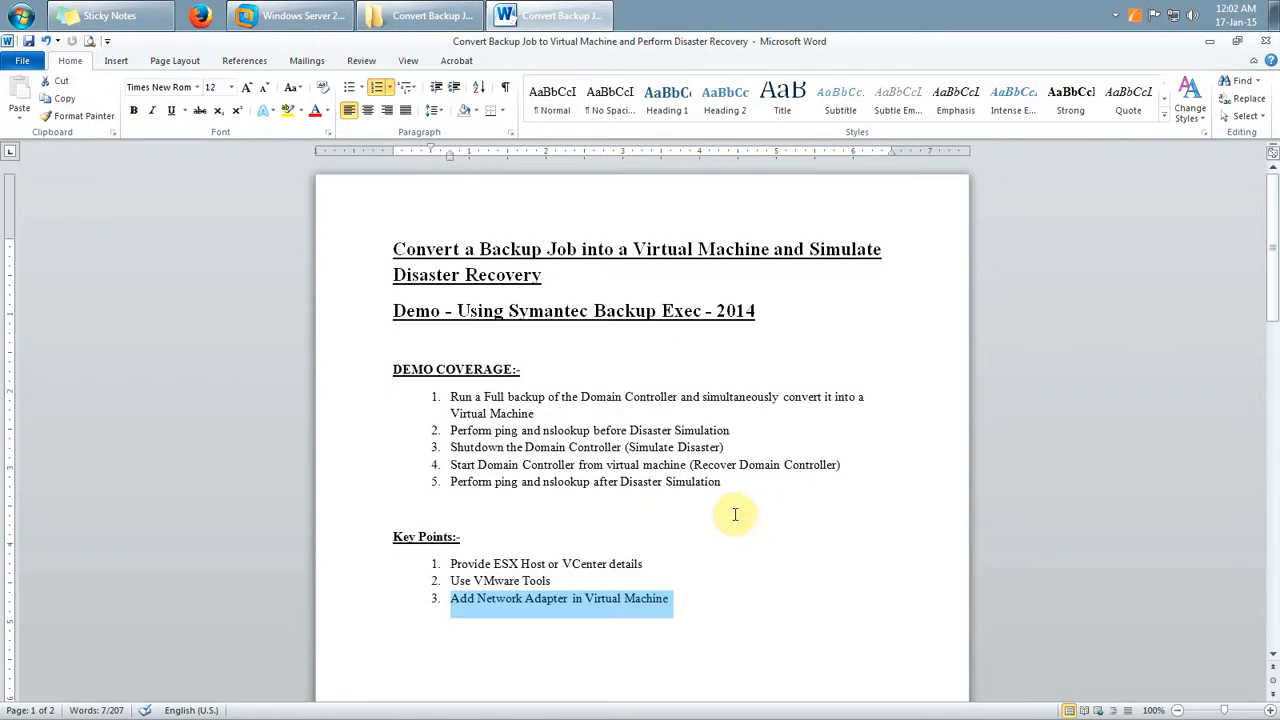
scroll(734, 500, down, 1)
scroll(734, 486, up, 1)
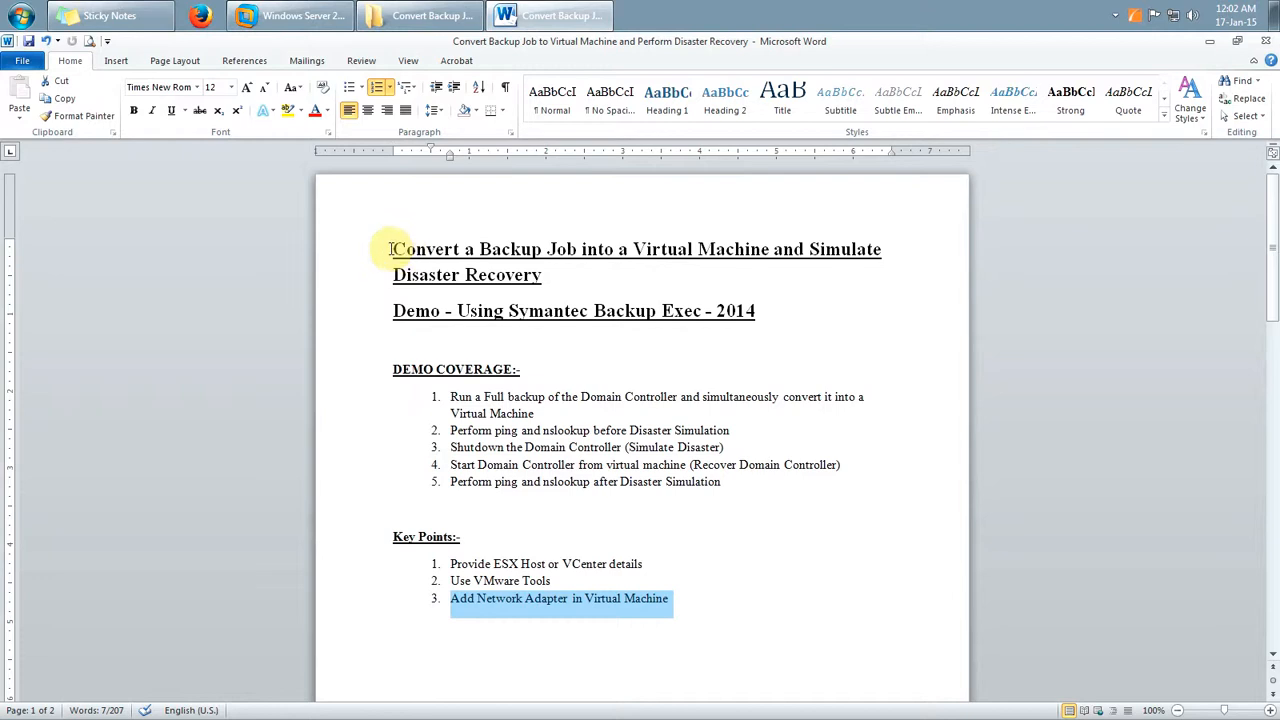
drag(390, 247, 772, 250)
click(820, 277)
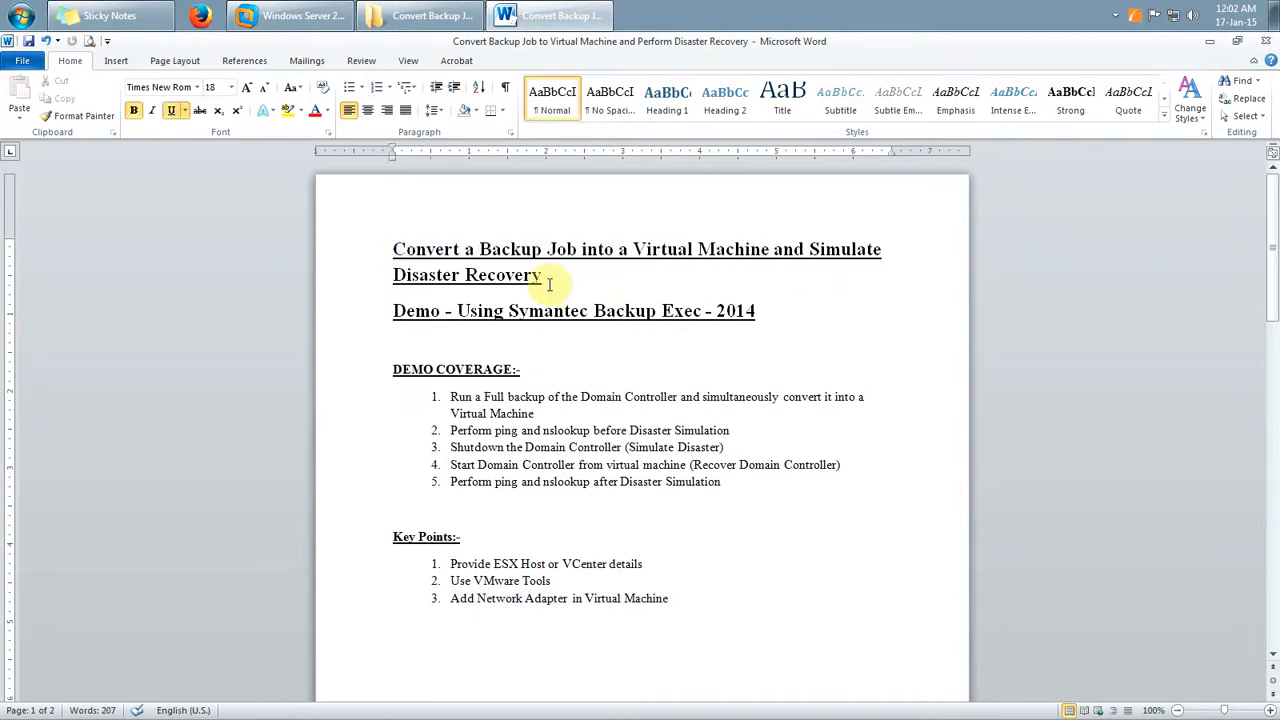
Switch back to the Backup Exec server in VMware Workstation, and minimize vSphere Client to view the ping and nslookup windows.
click(566, 8)
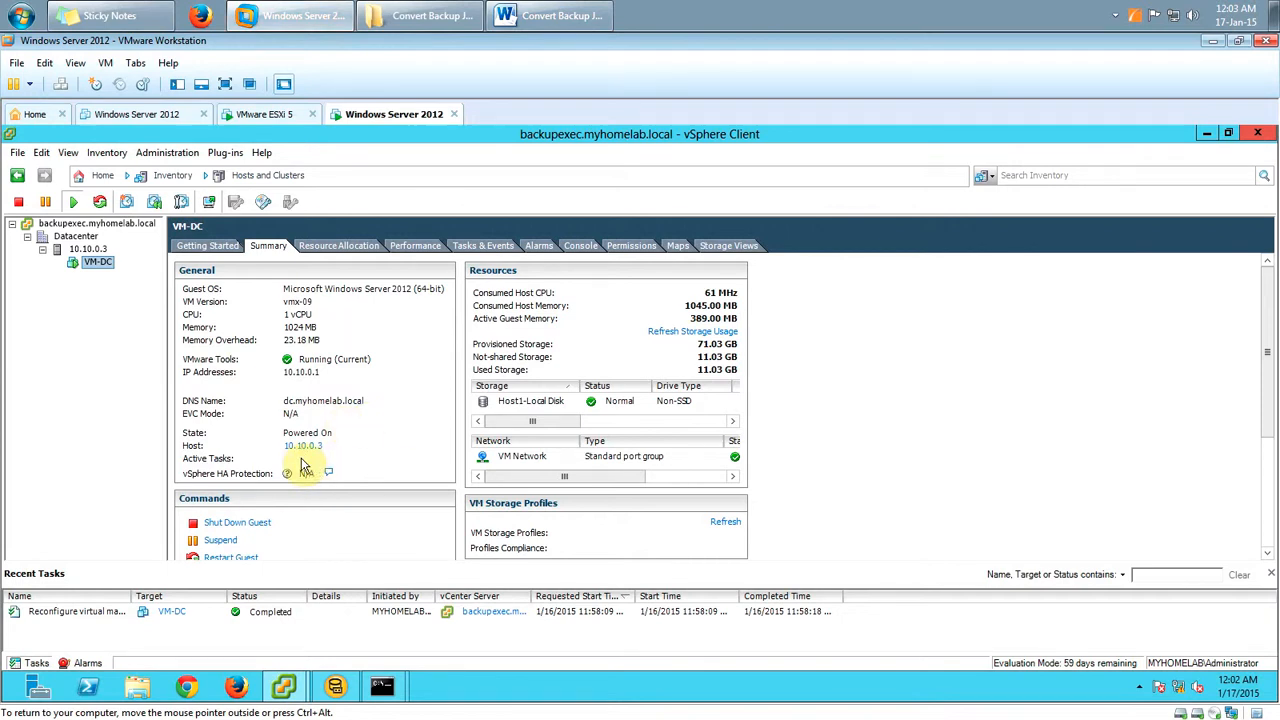
click(1206, 133)
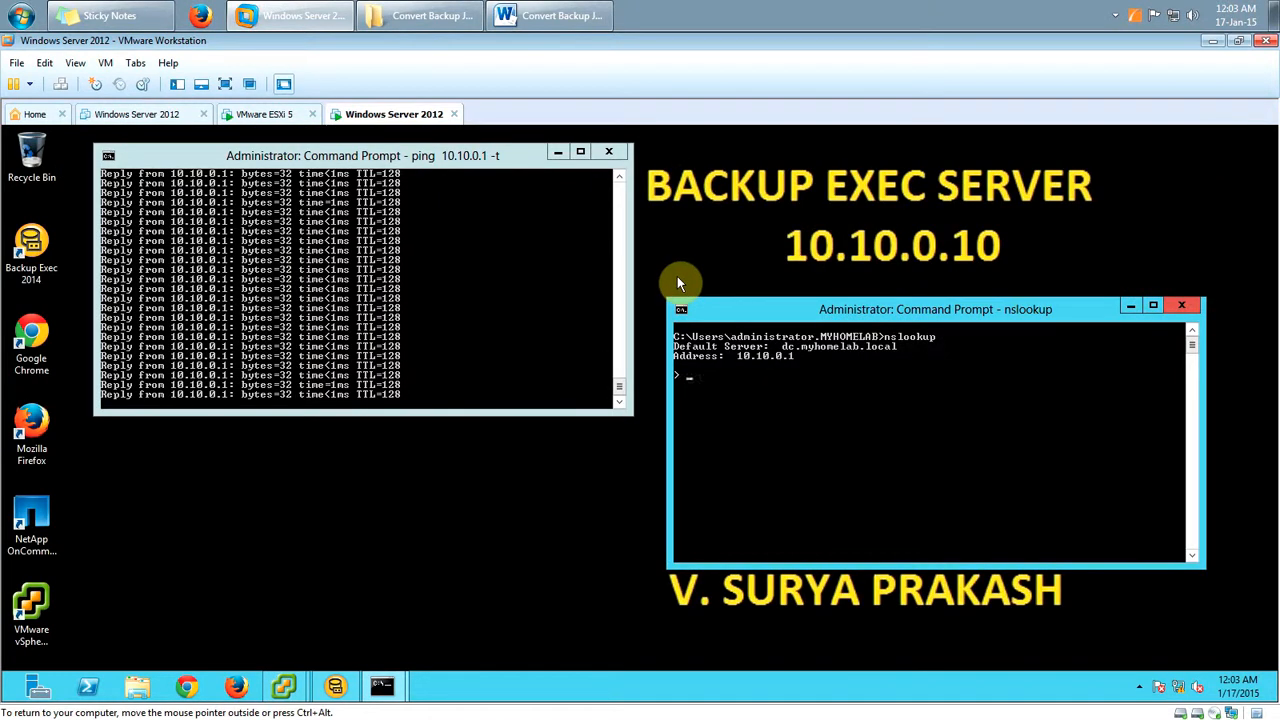